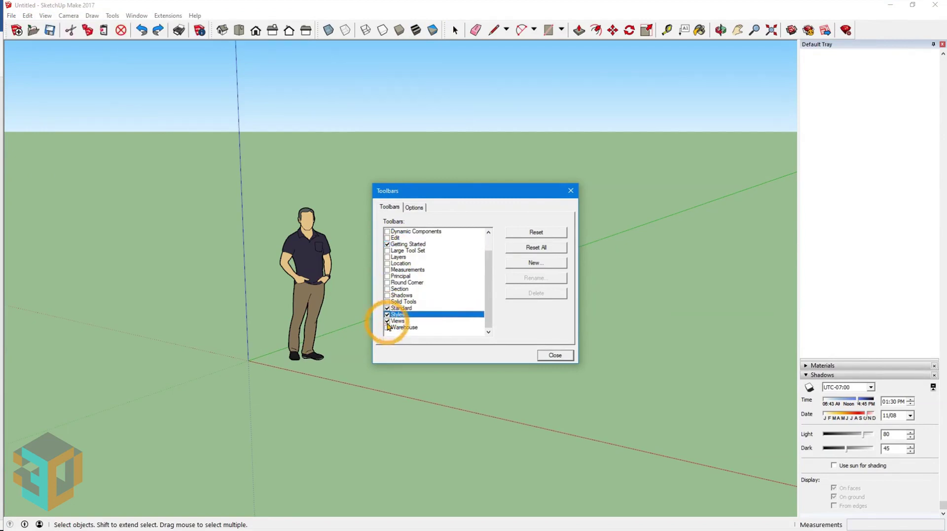
# Close the Toolbars dialog and check which panels are enabled in the Default Tray.
pyautogui.click(555, 355)
pyautogui.click(136, 16)
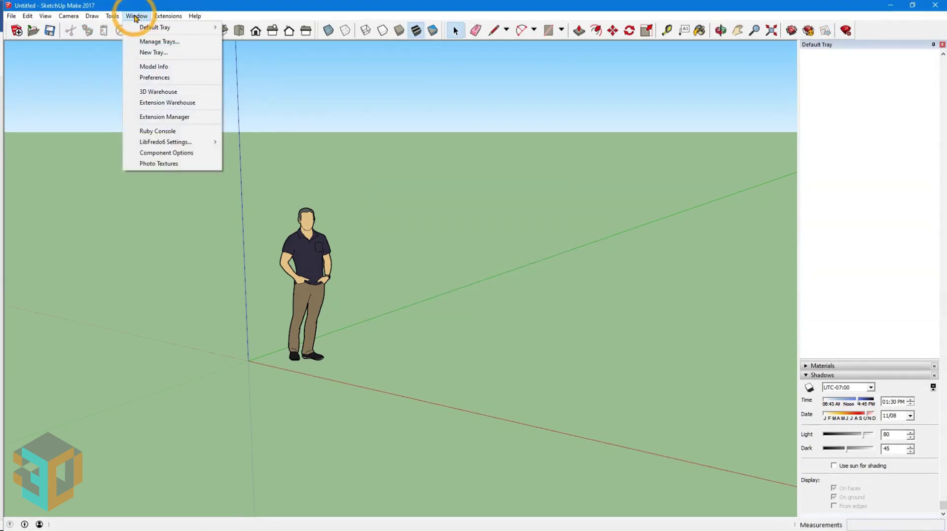
pyautogui.moveTo(138, 27)
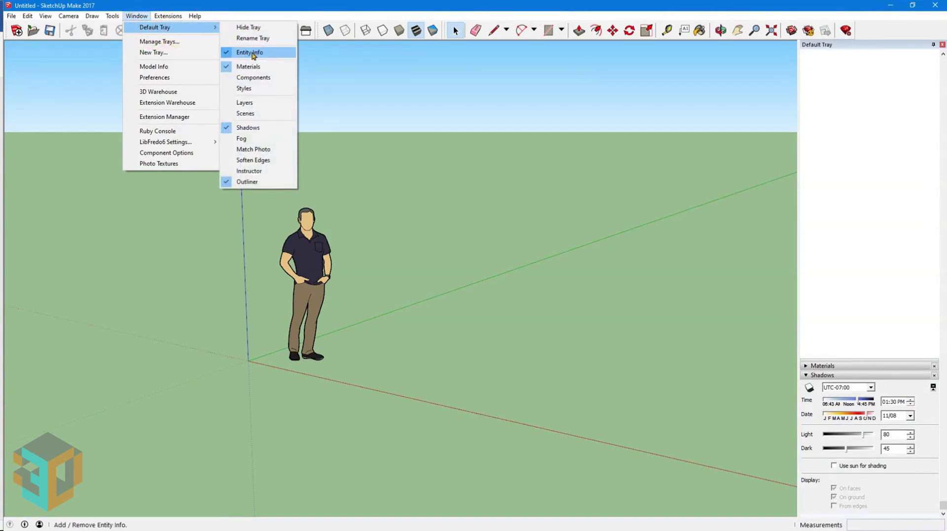
pyautogui.click(260, 188)
# Switch the camera to parallel projection and save the model as "dadu".
pyautogui.click(61, 16)
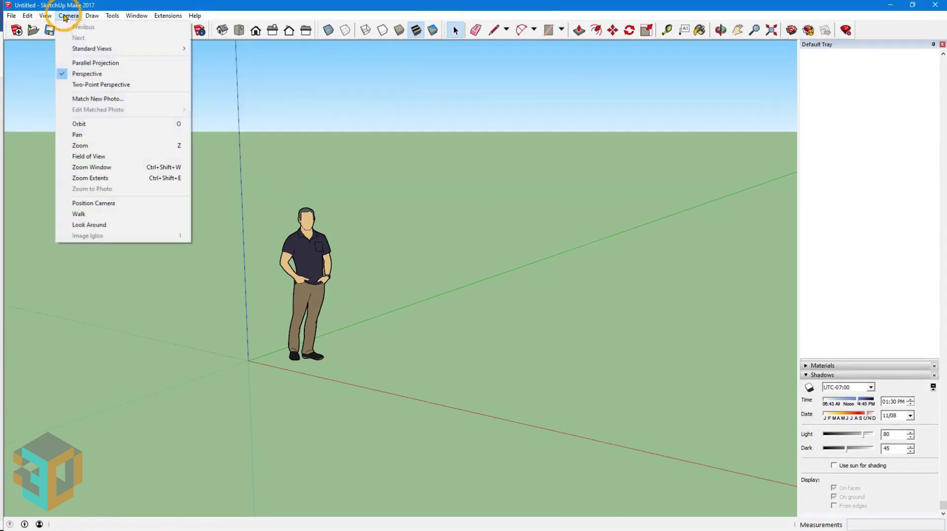
pyautogui.click(63, 65)
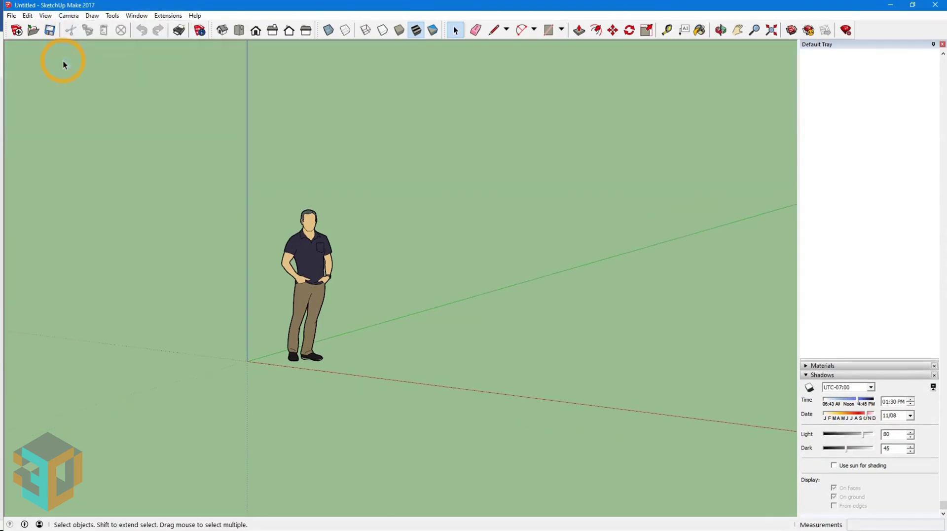
pyautogui.click(11, 15)
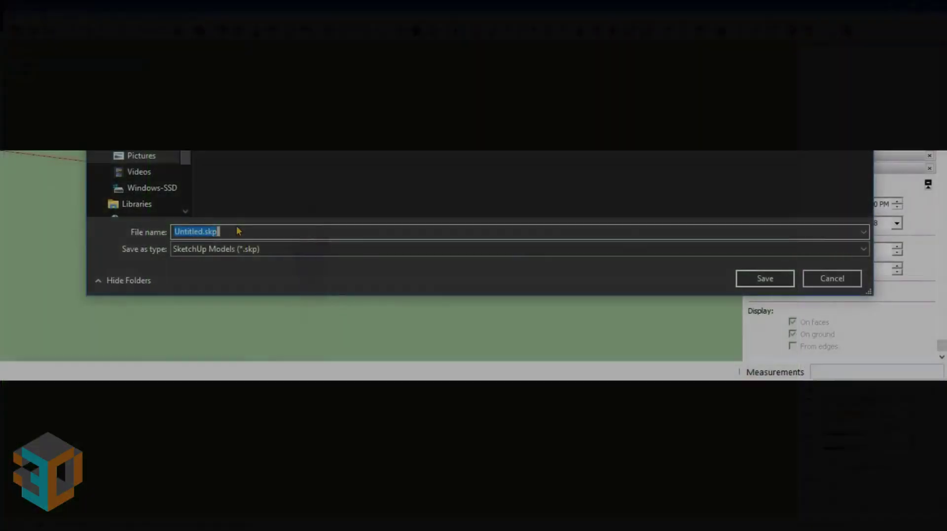
pyautogui.write('dadu')
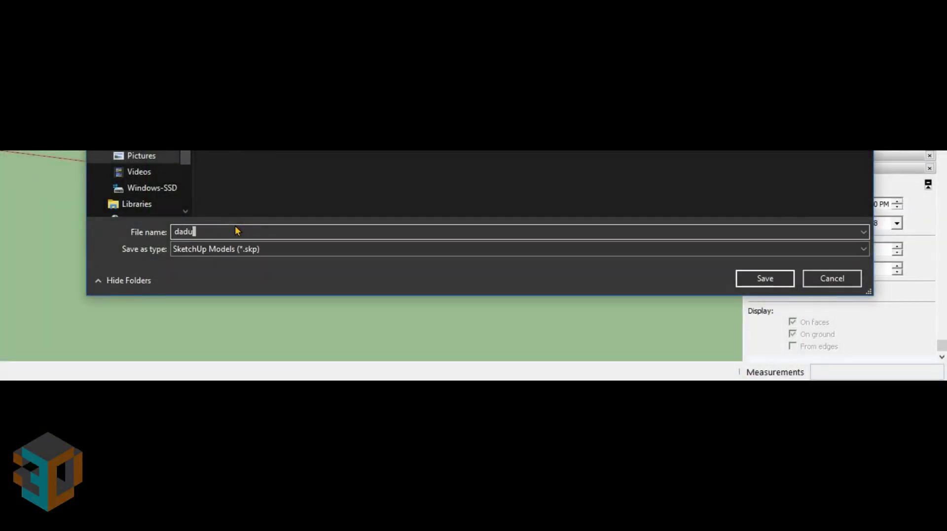
pyautogui.click(765, 279)
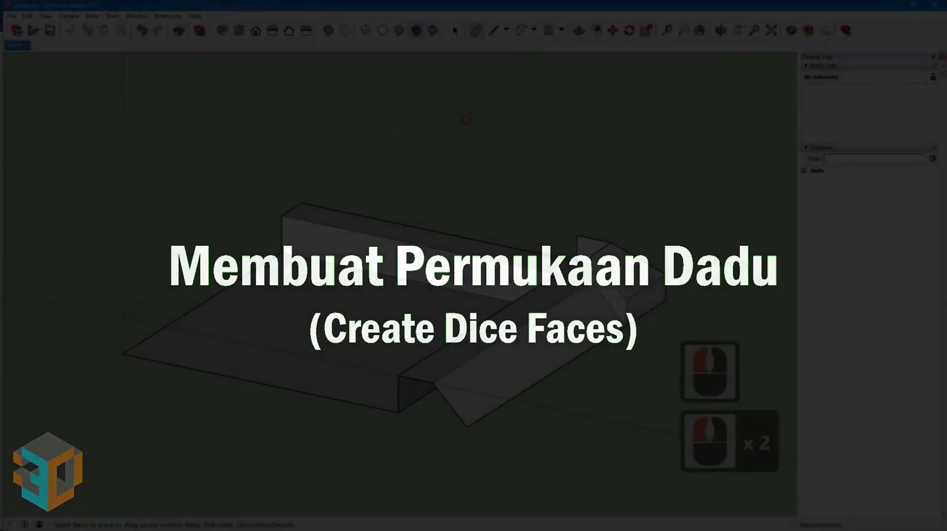
# Rotate-copy the entire dice-face geometry about the recess's outer corner as an array of 3 copies.
pyautogui.click(455, 30)
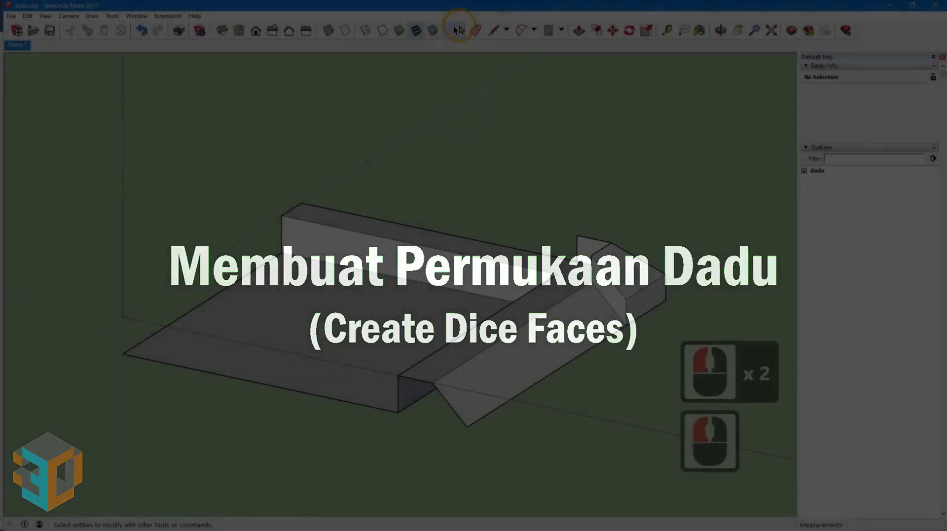
pyautogui.tripleClick(311, 308)
pyautogui.click(630, 30)
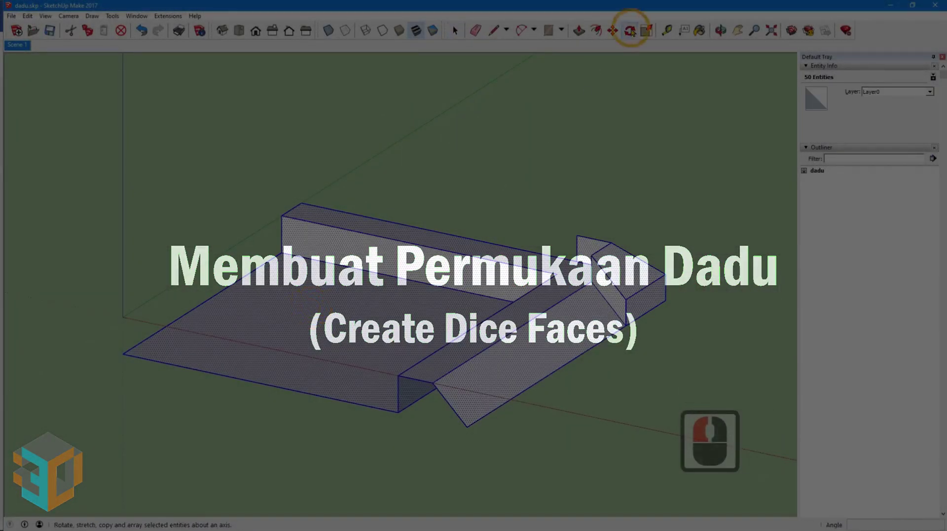
pyautogui.click(125, 355)
pyautogui.click(232, 376)
pyautogui.keyDown('ctrl'); pyautogui.click(206, 299); pyautogui.keyUp('ctrl')
pyautogui.write('3x')
pyautogui.press('Return')
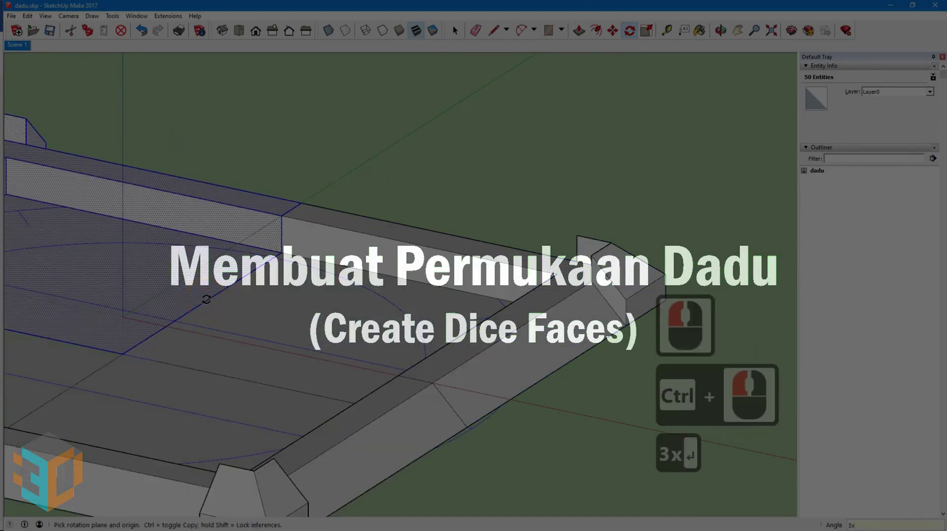
pyautogui.scroll(-8, 322, 244)
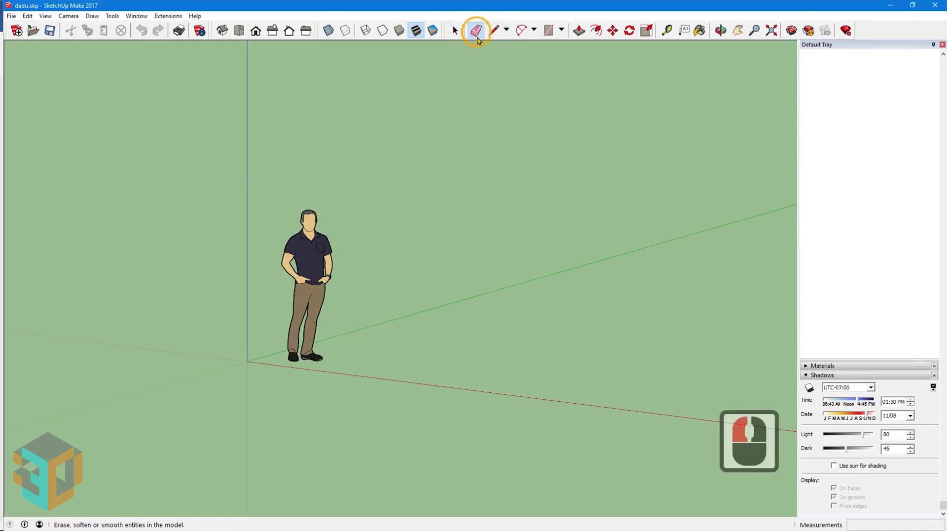
# Erase the default human figure and draw a 0.5 × 0.5 m square on the ground starting at the origin.
pyautogui.click(477, 30)
pyautogui.click(317, 215)
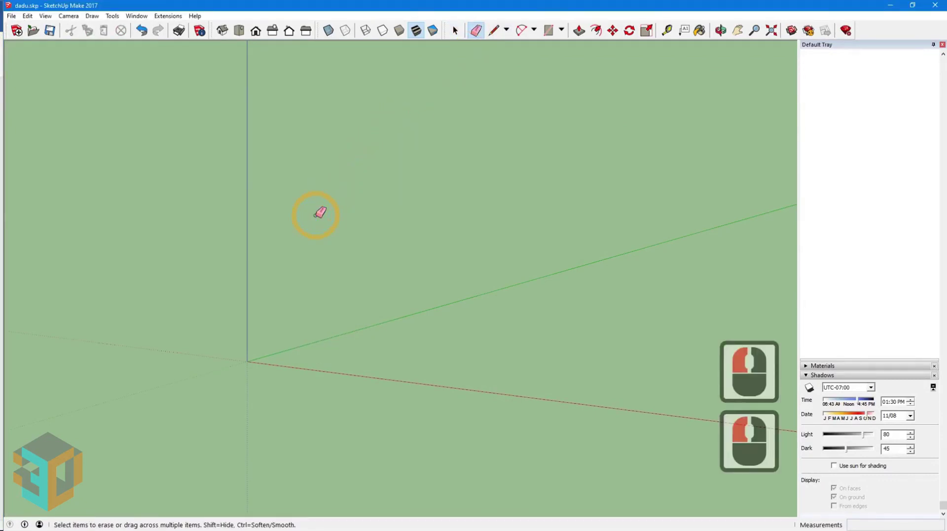
pyautogui.click(562, 31)
pyautogui.click(563, 45)
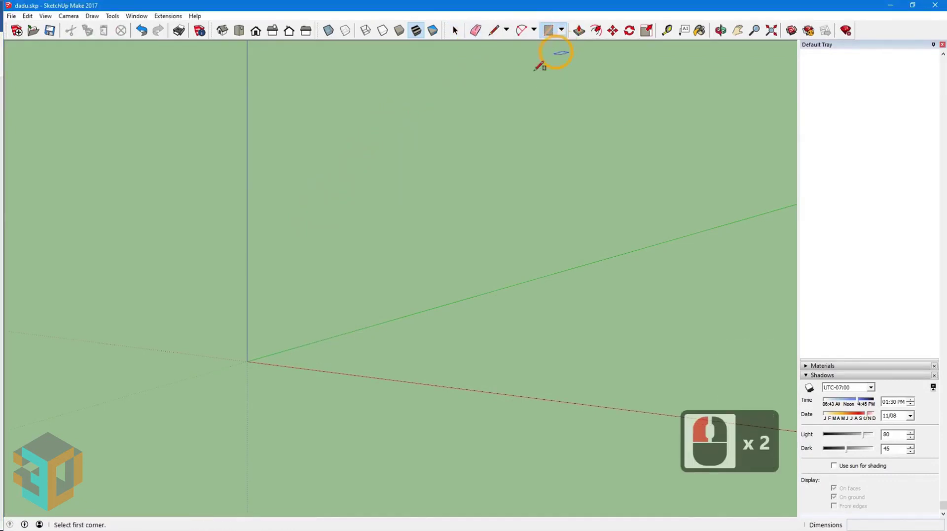
pyautogui.click(246, 360)
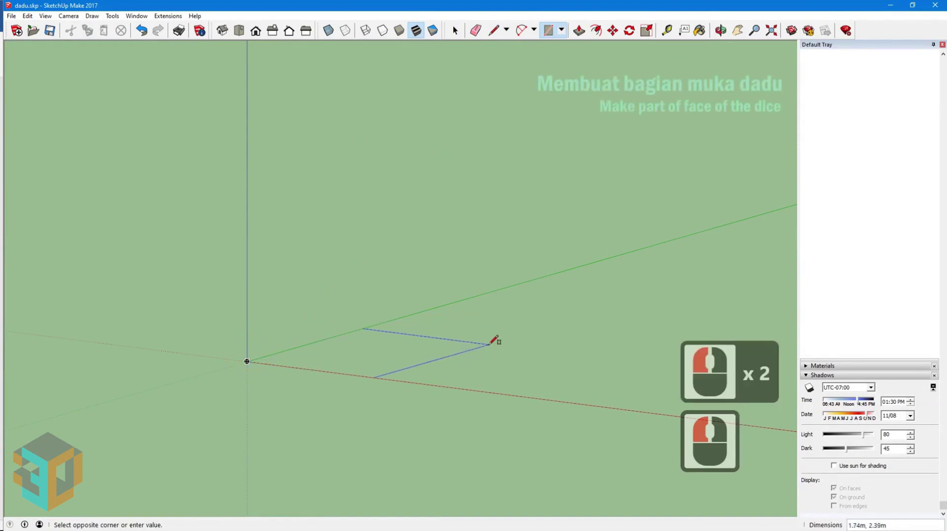
pyautogui.write('0.5,0.5')
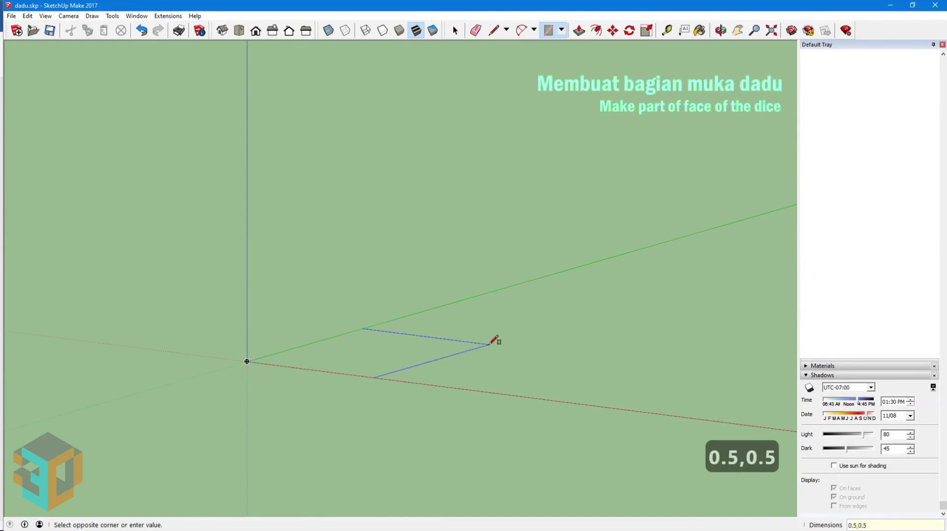
pyautogui.press('Return')
# Offset the square's two outer edges opposite the origin inward by 0.05 m.
pyautogui.click(771, 30)
pyautogui.moveTo(482, 226); pyautogui.dragTo(372, 298, button='middle')
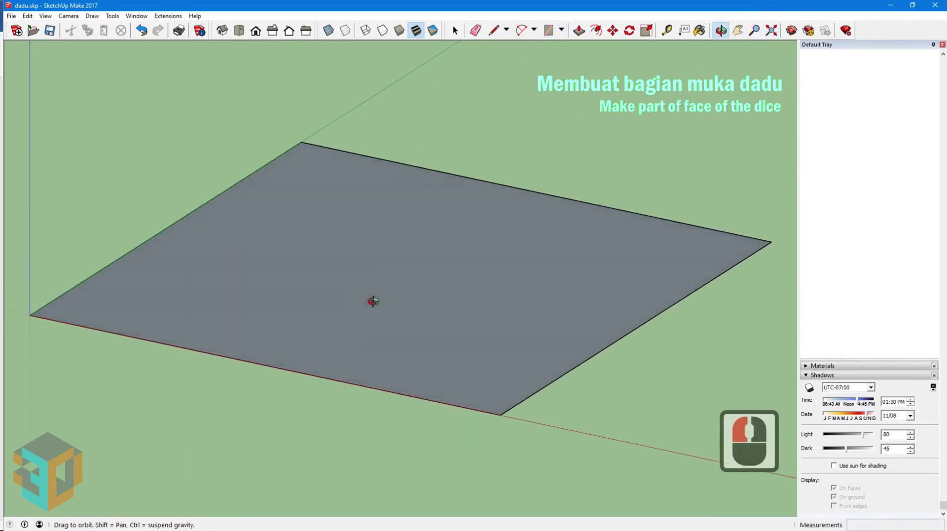
pyautogui.scroll(-2, 377, 298)
pyautogui.scroll(-1, 378, 299)
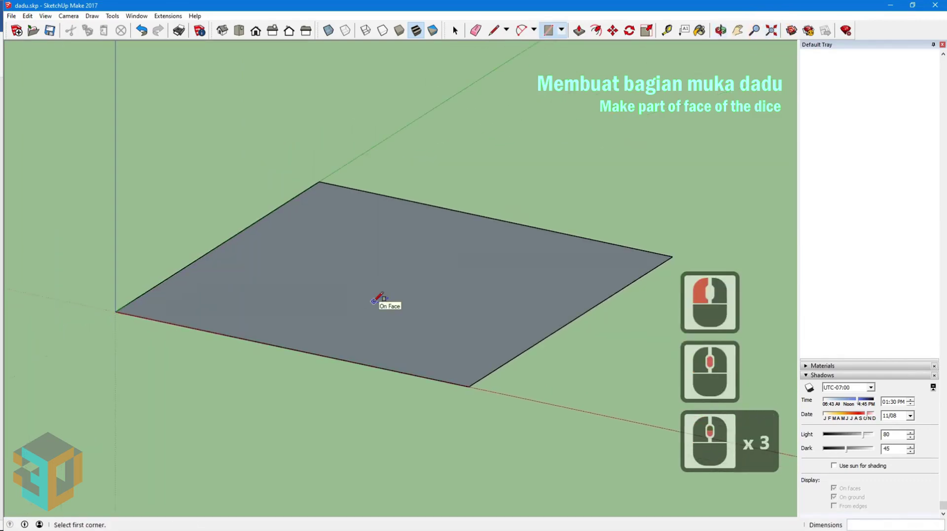
pyautogui.click(456, 30)
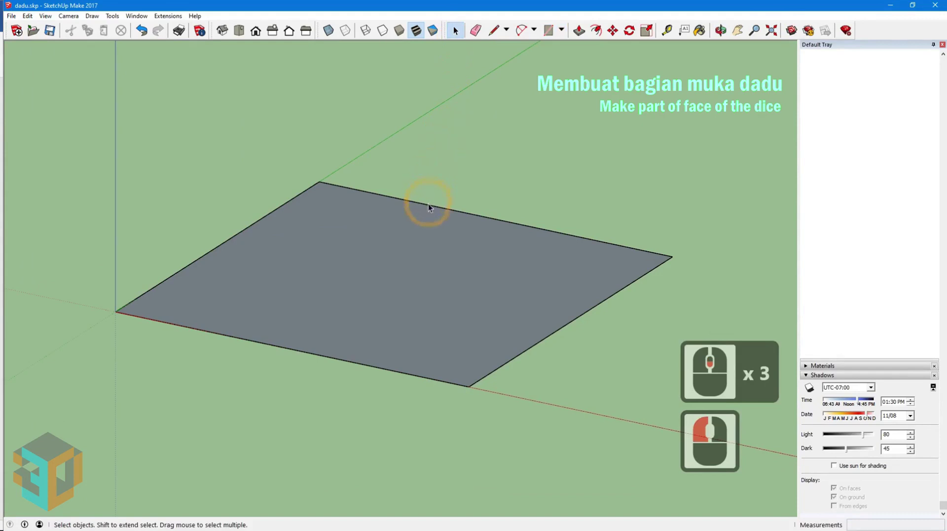
pyautogui.click(428, 205)
pyautogui.click(603, 289)
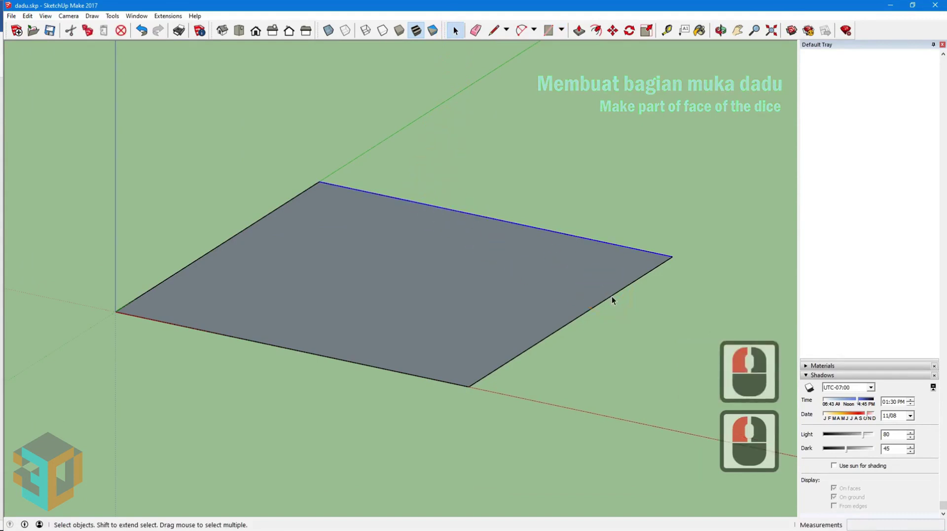
pyautogui.keyDown('shift'); pyautogui.click(617, 293); pyautogui.keyUp('shift')
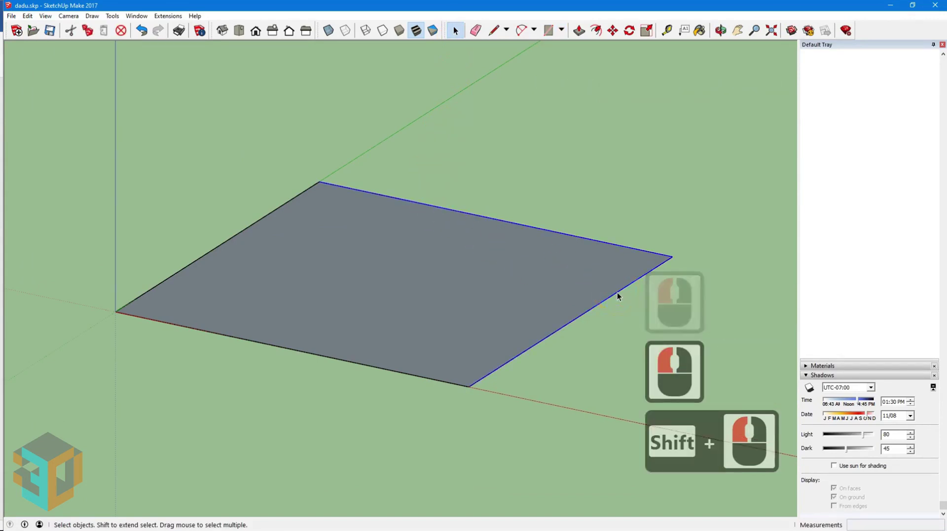
pyautogui.click(596, 30)
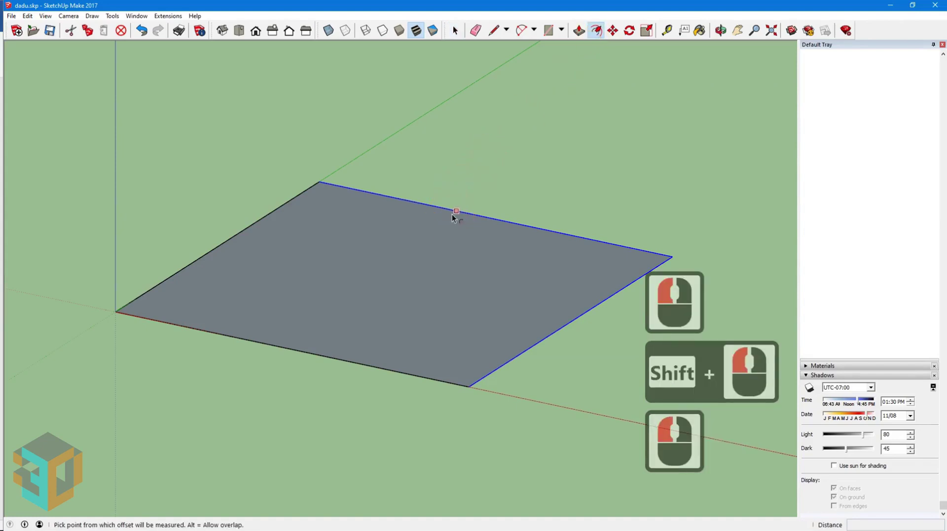
pyautogui.click(453, 214)
pyautogui.click(425, 235)
pyautogui.write('0.')
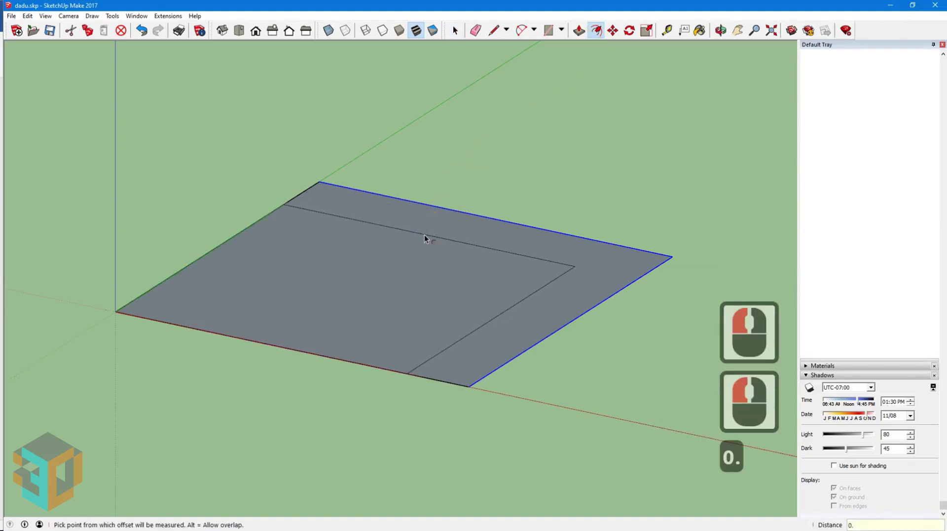
pyautogui.write('05')
pyautogui.press('Return')
# Offset the two new inner edges another 0.05 m toward the origin.
pyautogui.click(455, 30)
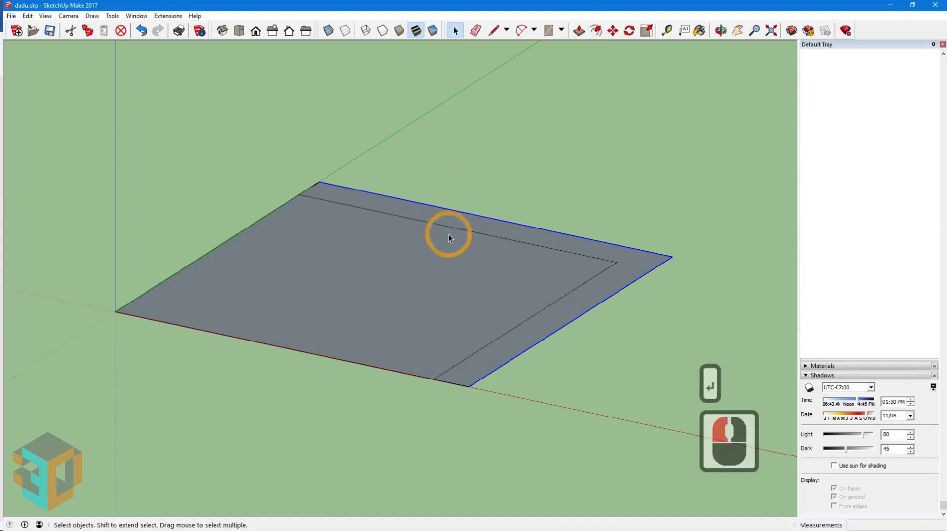
pyautogui.click(454, 228)
pyautogui.keyDown('shift'); pyautogui.click(596, 274); pyautogui.keyUp('shift')
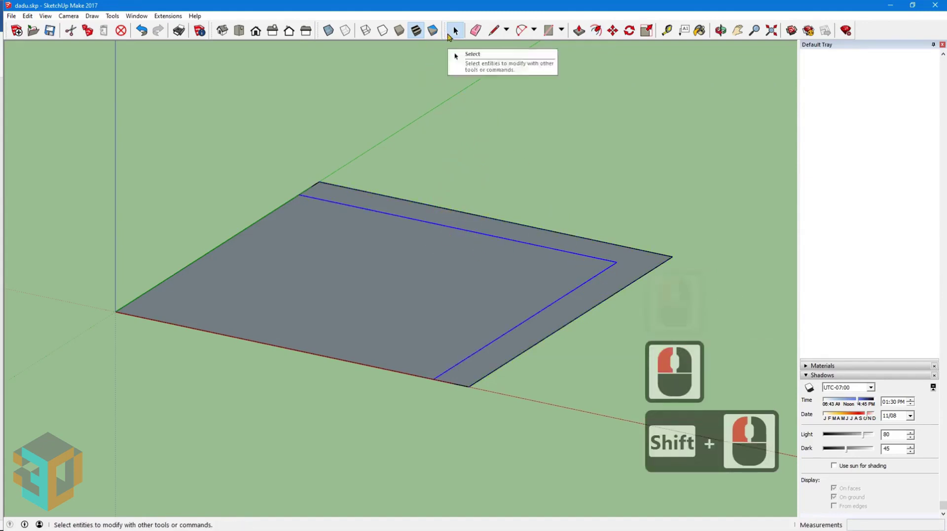
pyautogui.click(596, 30)
pyautogui.moveTo(417, 219); pyautogui.dragTo(389, 241)
pyautogui.write('0.05')
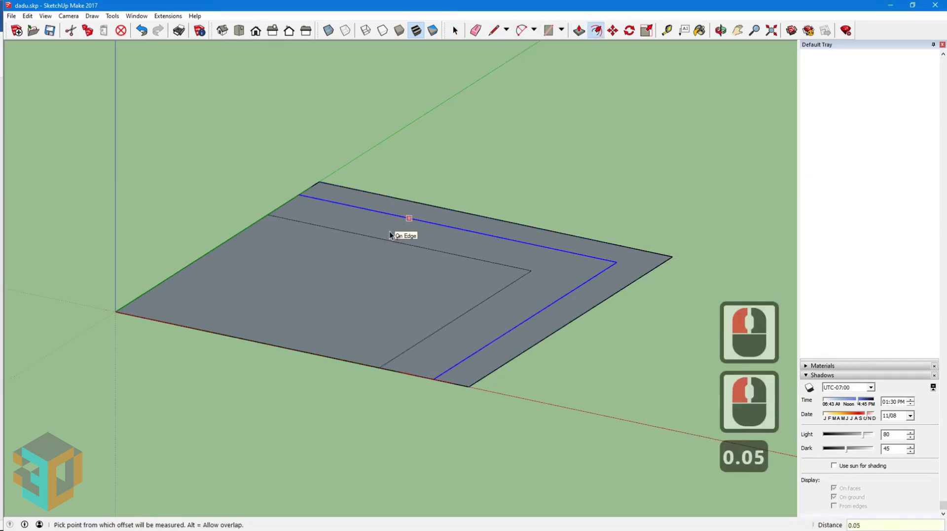
pyautogui.press('Return')
# Draw a diagonal line from the first offset's corner to the square's far outer corner.
pyautogui.press('l')
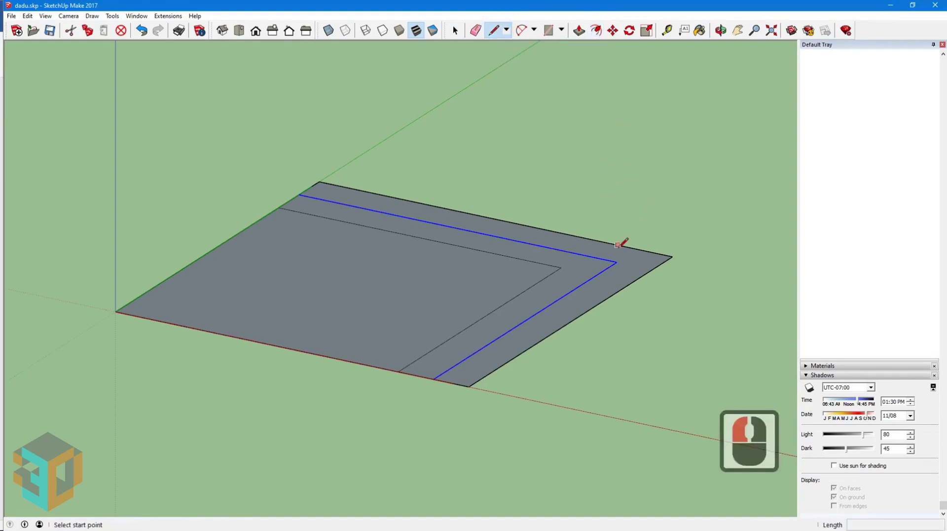
pyautogui.click(622, 260)
pyautogui.click(672, 257)
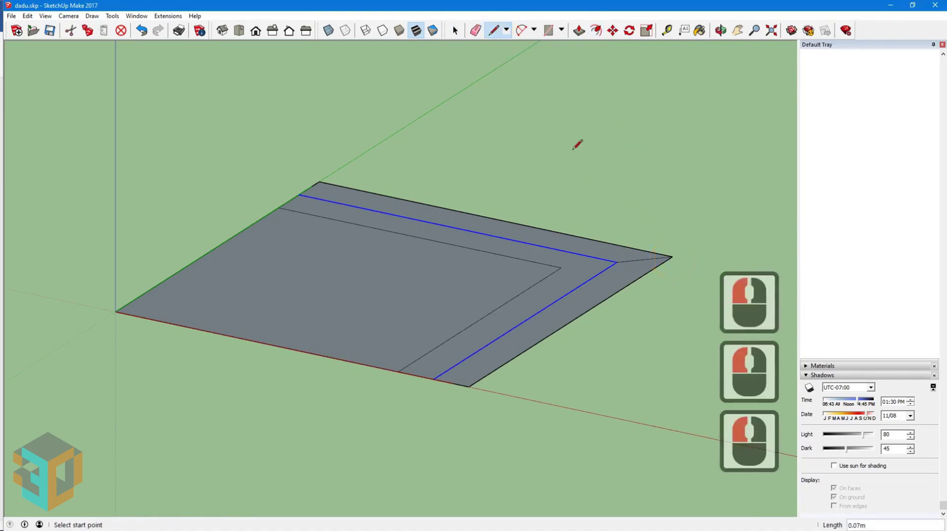
# Move the square's two outermost edges 0.05 m down along the blue axis to form sloped faces.
pyautogui.click(455, 31)
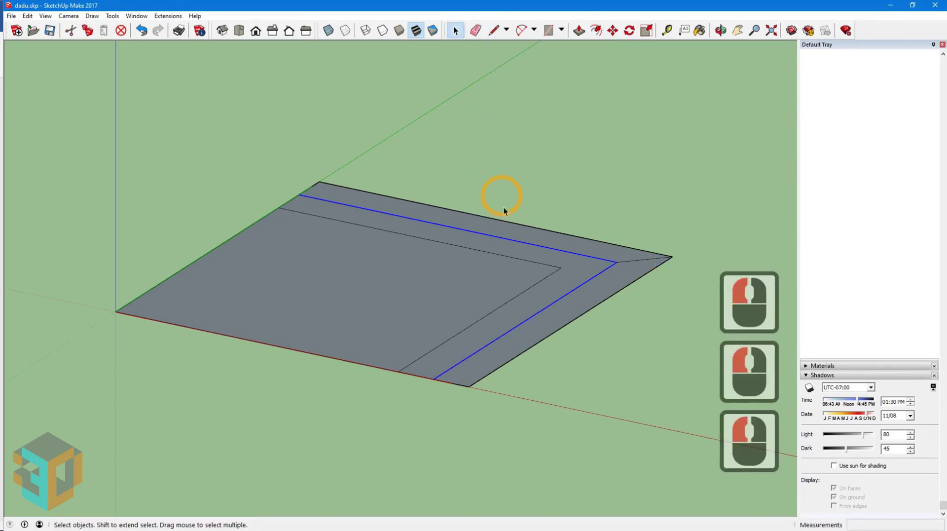
pyautogui.click(524, 229)
pyautogui.click(624, 291)
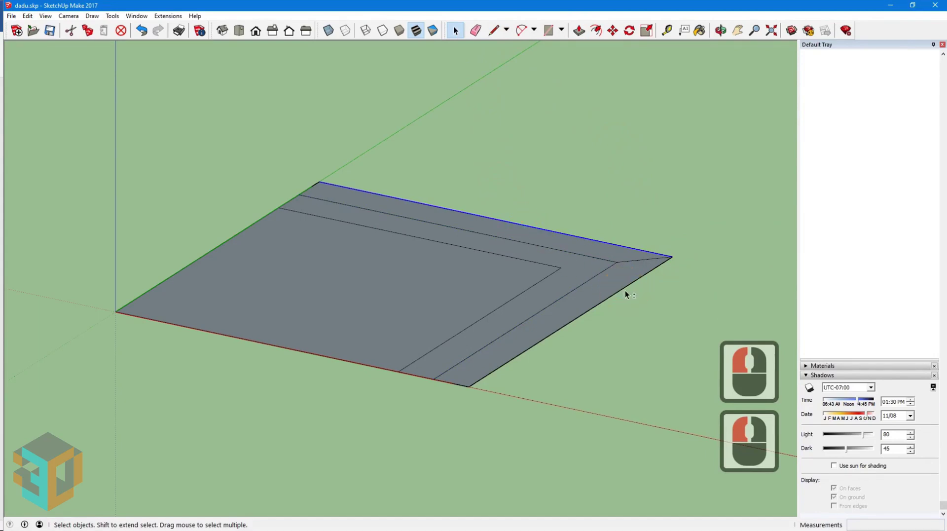
pyautogui.keyDown('shift'); pyautogui.click(625, 291); pyautogui.keyUp('shift')
pyautogui.keyDown('shift'); pyautogui.click(626, 292); pyautogui.keyUp('shift')
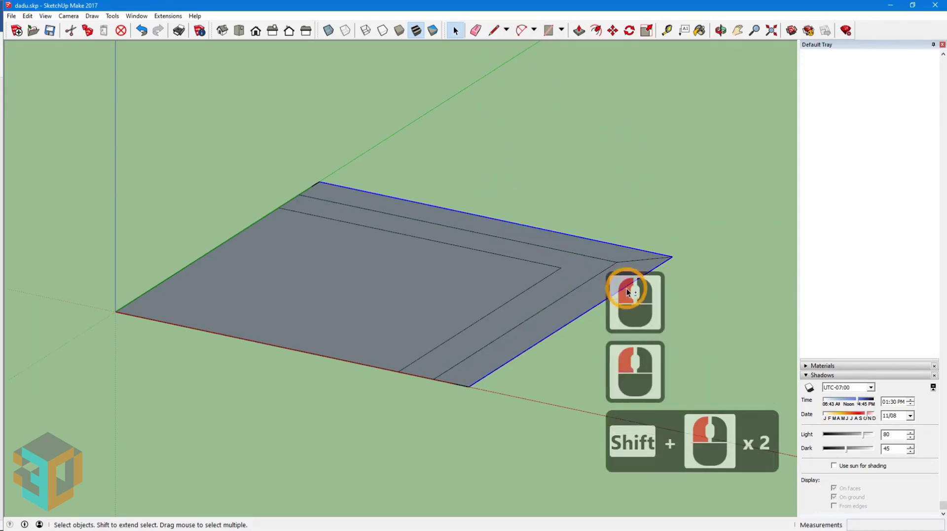
pyautogui.click(613, 30)
pyautogui.click(671, 256)
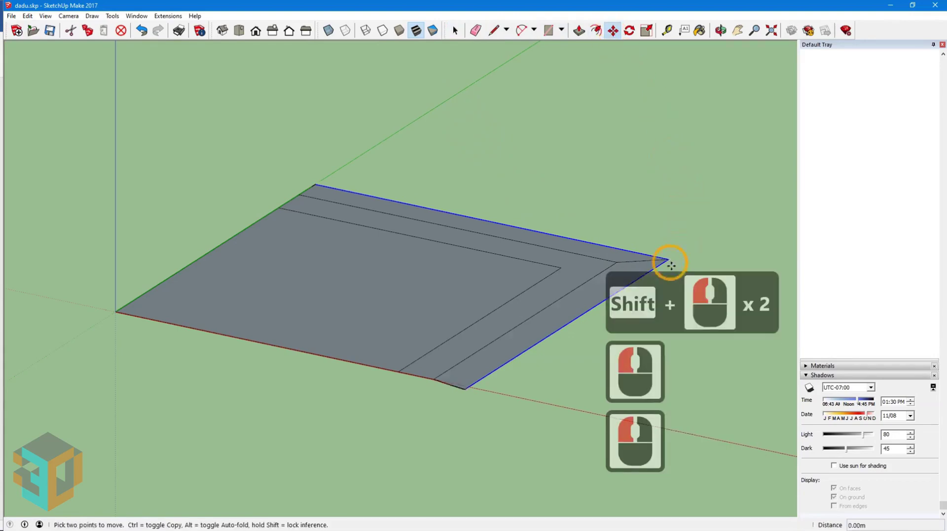
pyautogui.write('0.05')
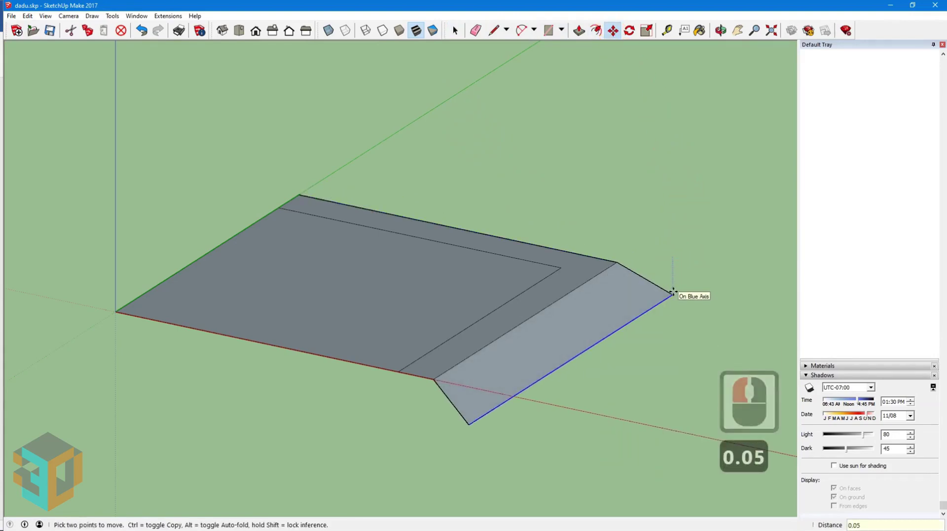
pyautogui.press('Return')
# Push the inner square face down 0.05 m to form the recess.
pyautogui.click(579, 31)
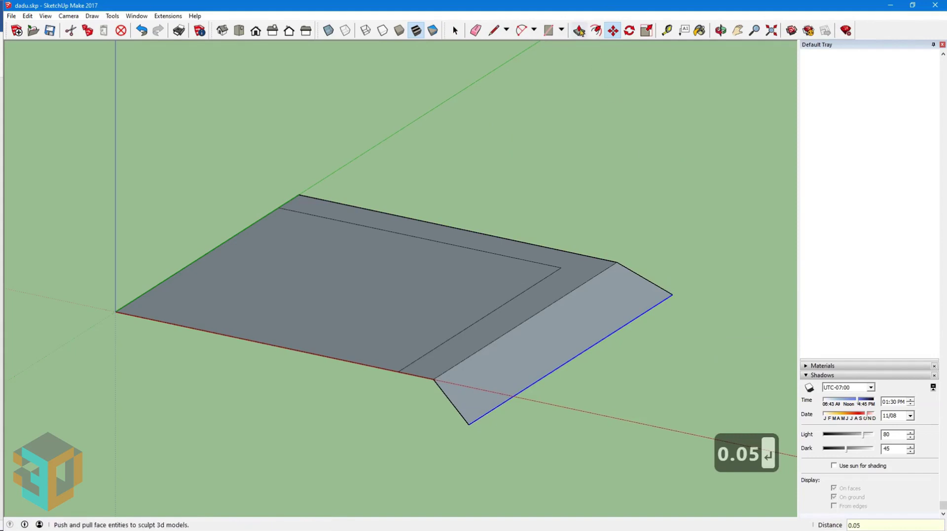
pyautogui.click(259, 294)
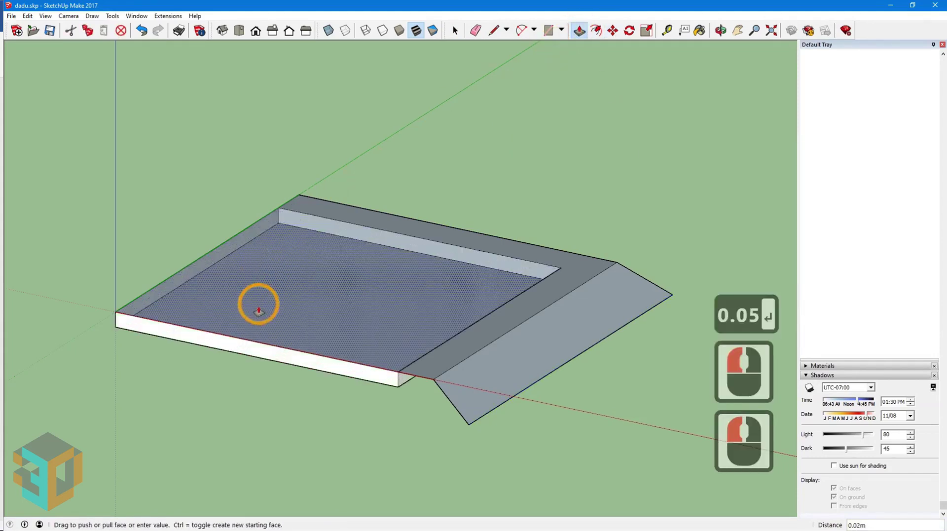
pyautogui.write('0.0')
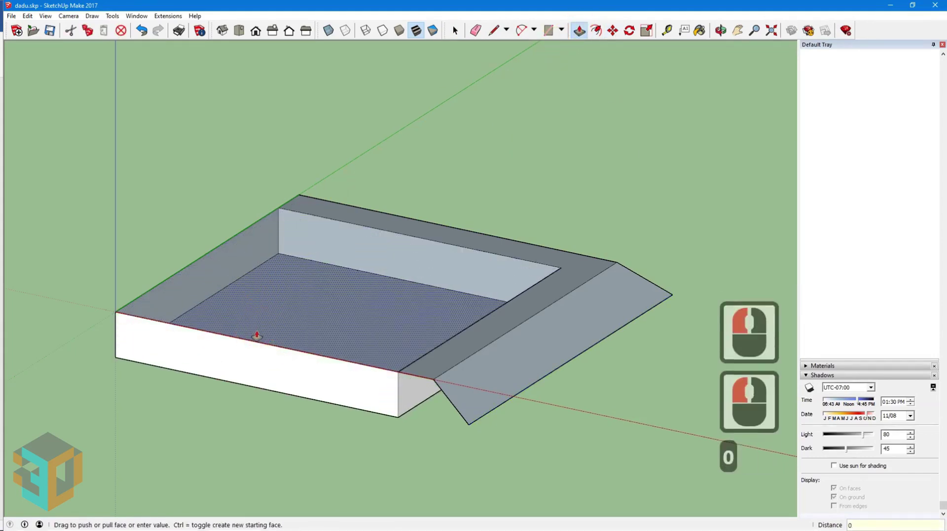
pyautogui.press('Return')
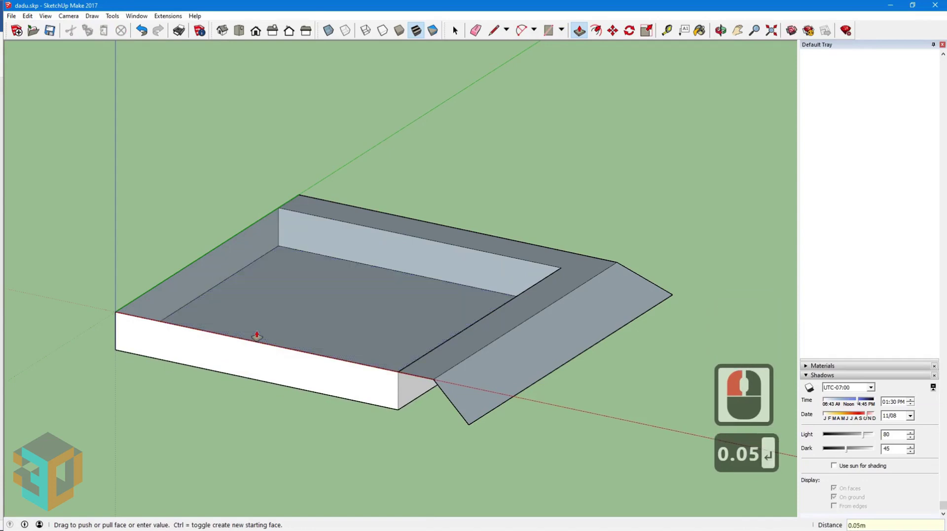
# Erase the recess's two side walls along the red and green axes, leaving those sides open.
pyautogui.click(476, 30)
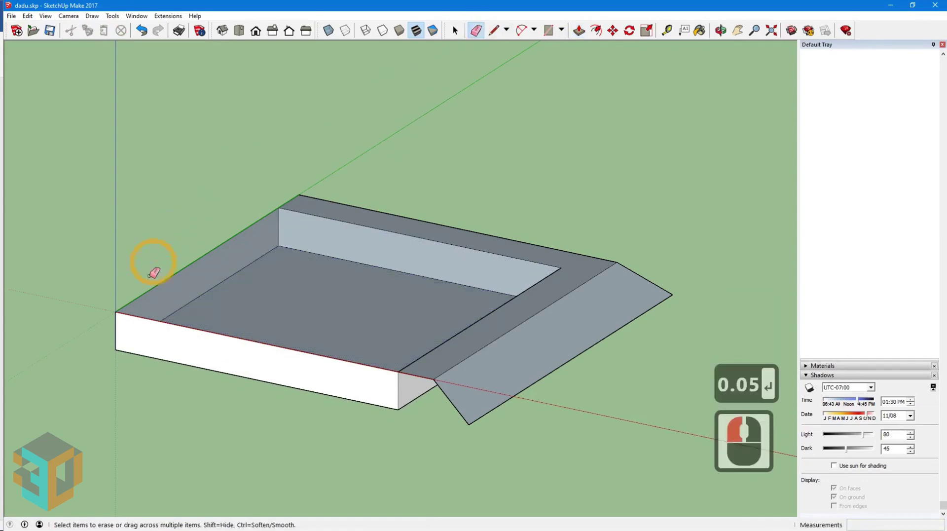
pyautogui.click(126, 305)
pyautogui.click(124, 309)
pyautogui.click(120, 317)
# Reverse the faces of the whole connected dice-face piece.
pyautogui.click(456, 31)
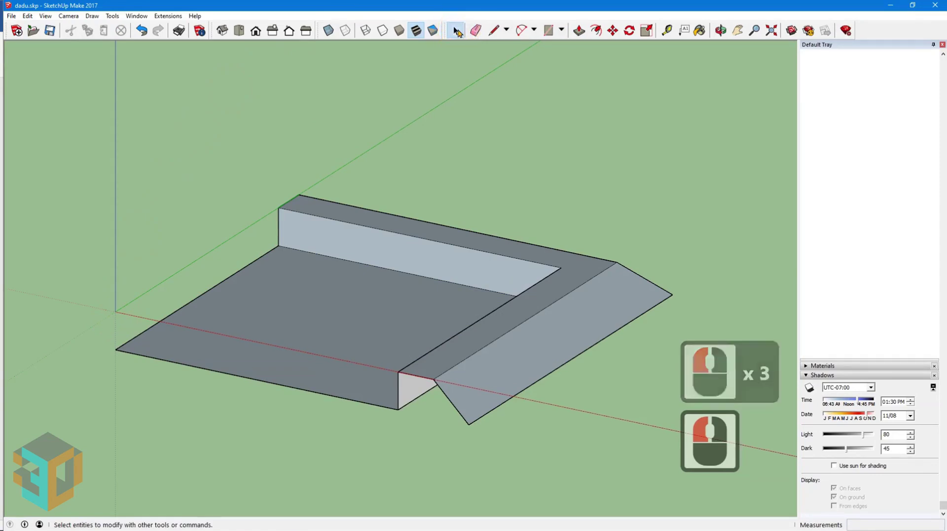
pyautogui.tripleClick(371, 316)
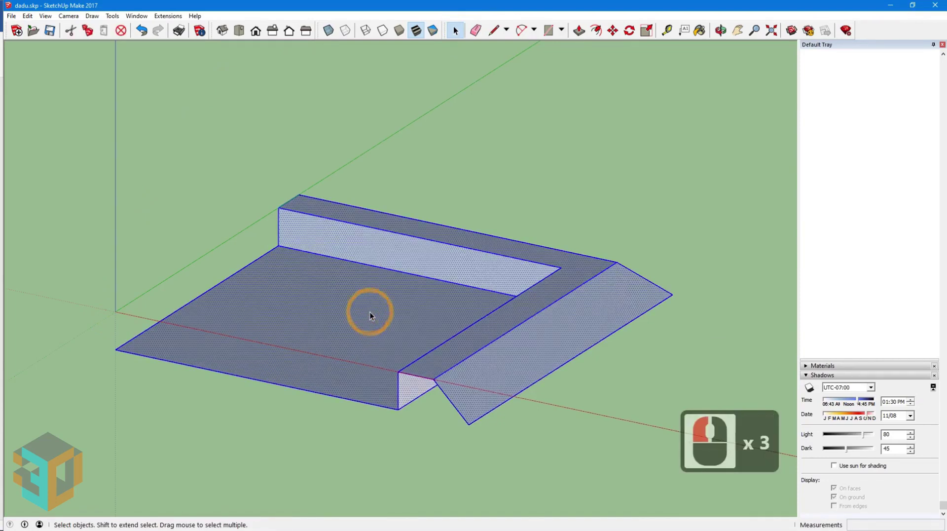
pyautogui.rightClick(371, 316)
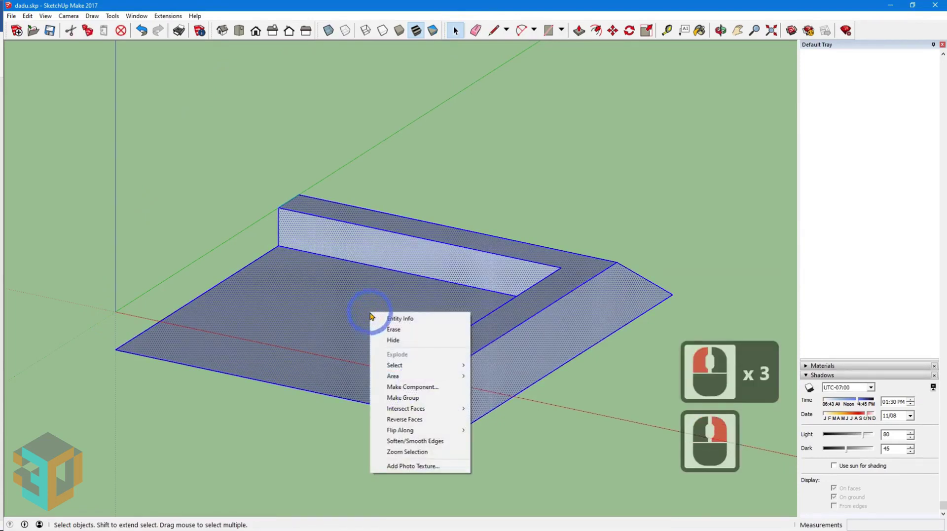
pyautogui.click(403, 418)
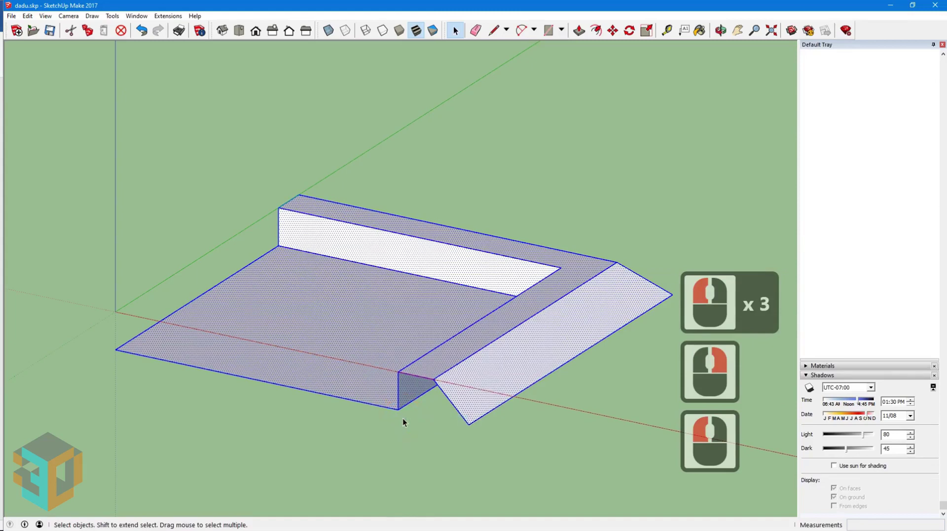
pyautogui.click(478, 86)
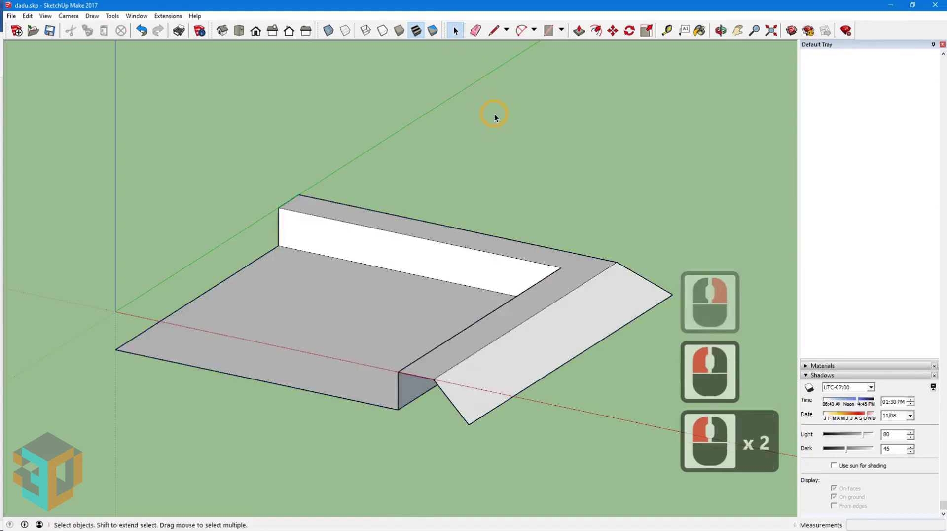
# Add a scene that stores the current view.
pyautogui.click(45, 16)
pyautogui.click(72, 170)
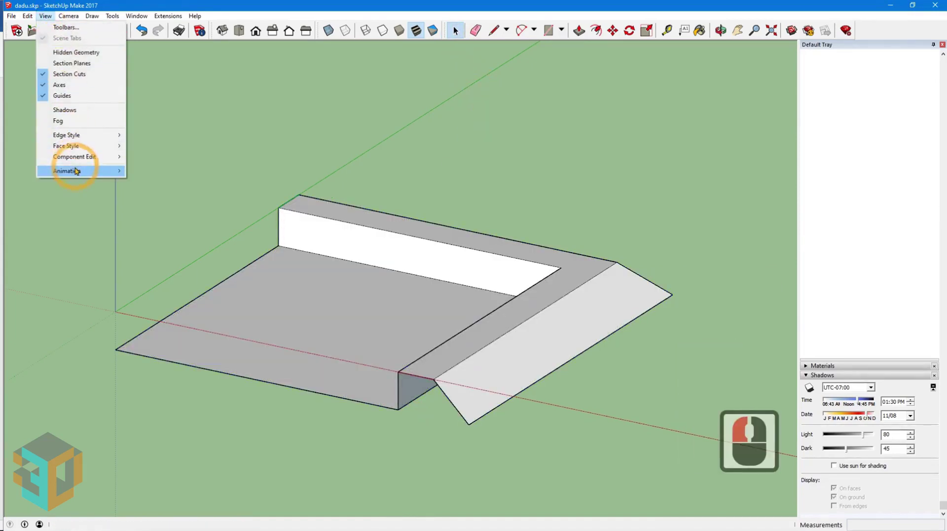
pyautogui.click(74, 170)
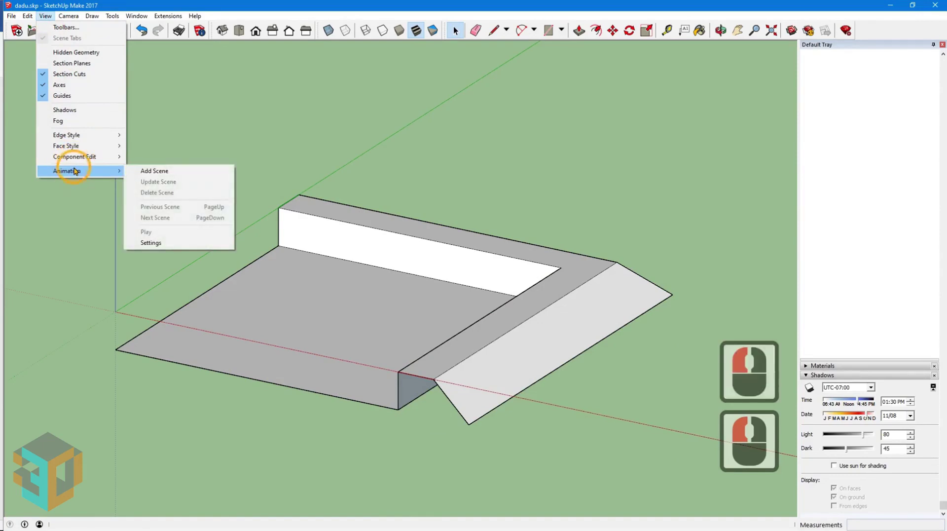
pyautogui.click(155, 171)
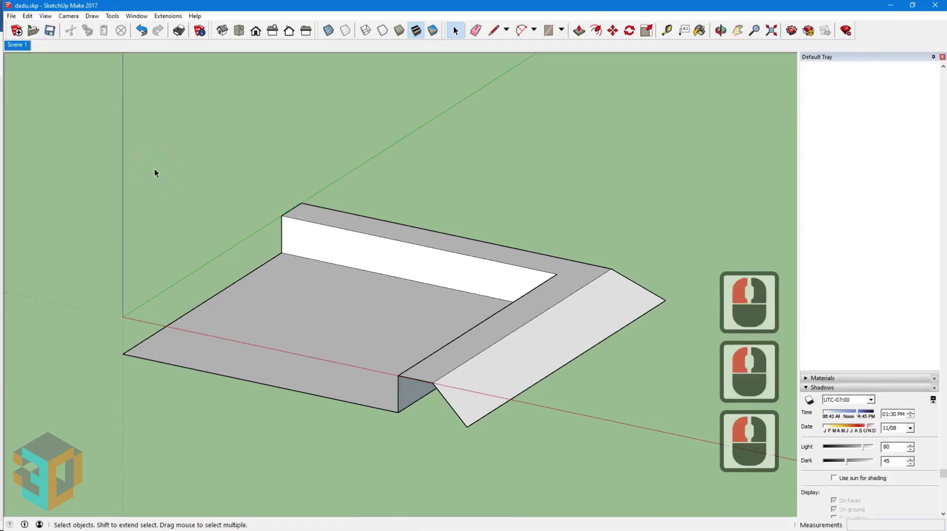
# Create two guide lines parallel to the slanted end edges of the sloped faces, each aligned with the recess's inner corner.
pyautogui.click(668, 30)
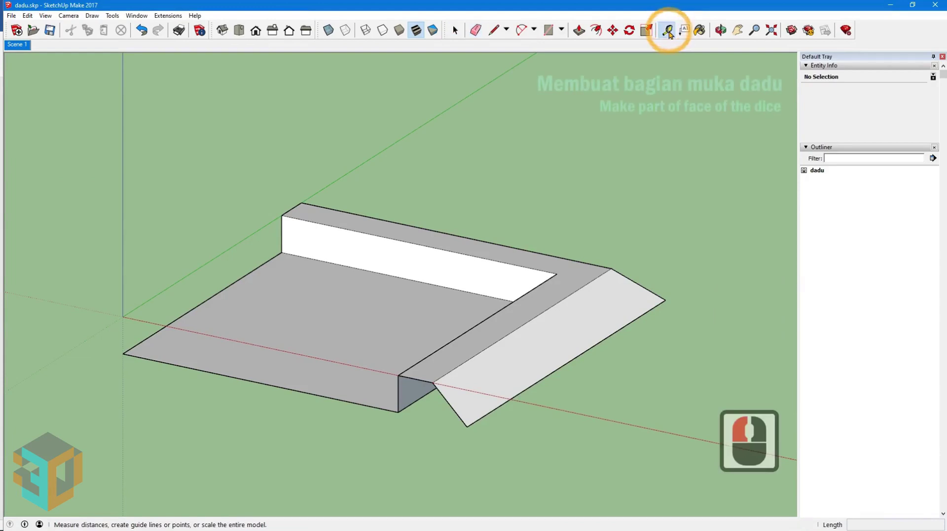
pyautogui.click(455, 411)
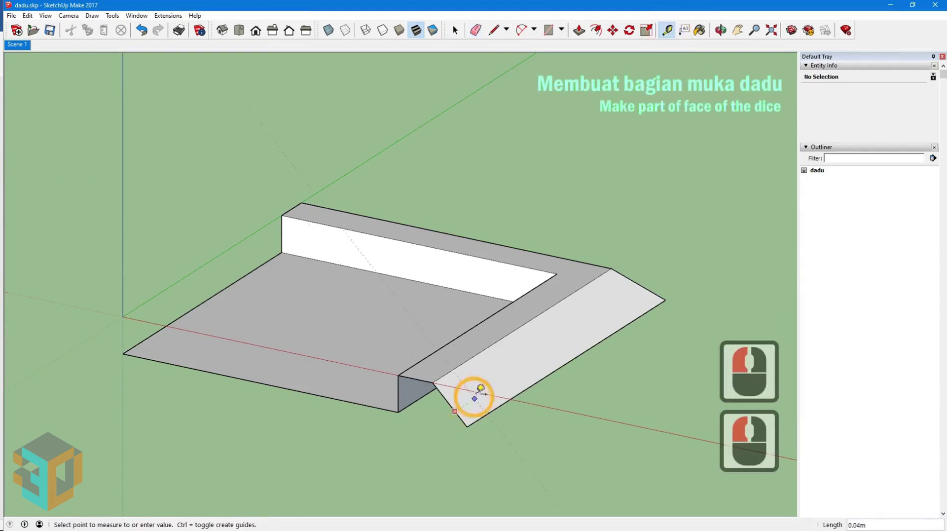
pyautogui.keyDown('shift'); pyautogui.click(552, 274); pyautogui.keyUp('shift')
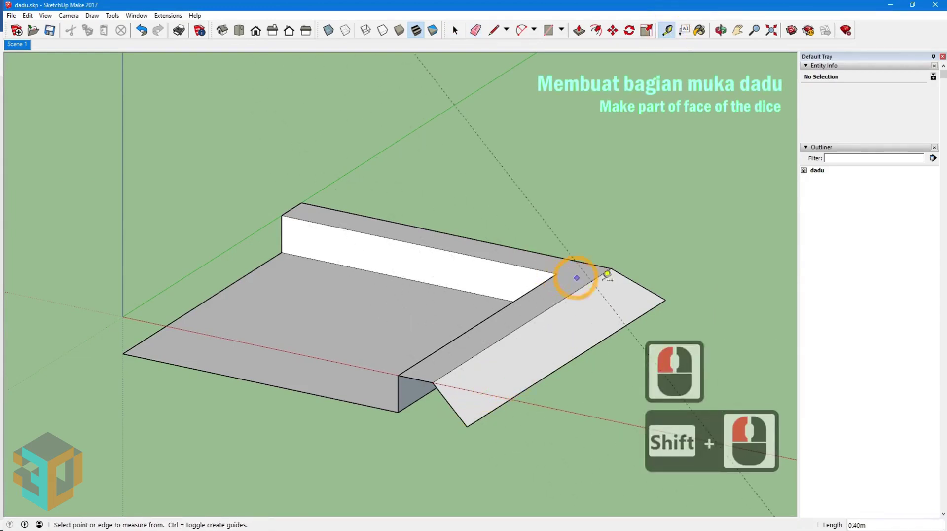
pyautogui.moveTo(683, 278); pyautogui.dragTo(29, 289, button='middle')
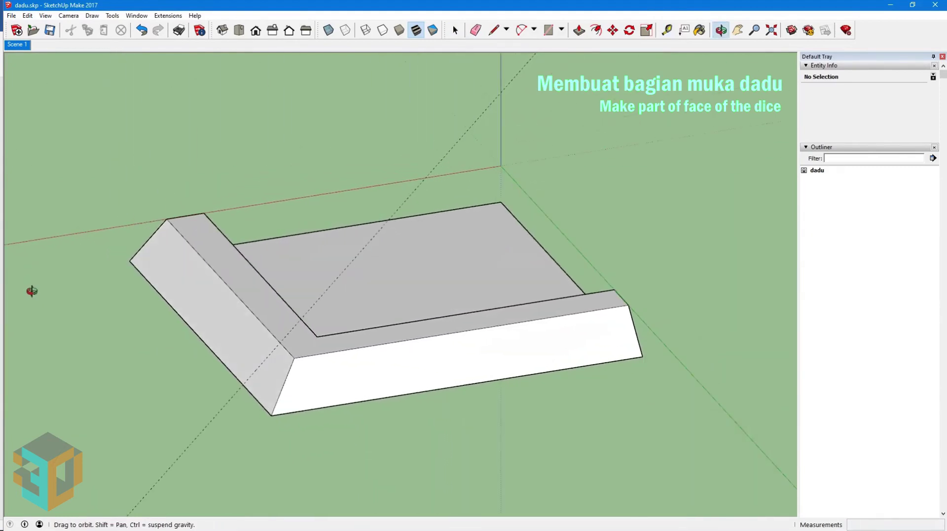
pyautogui.click(641, 347)
pyautogui.keyDown('shift'); pyautogui.click(319, 331); pyautogui.keyUp('shift')
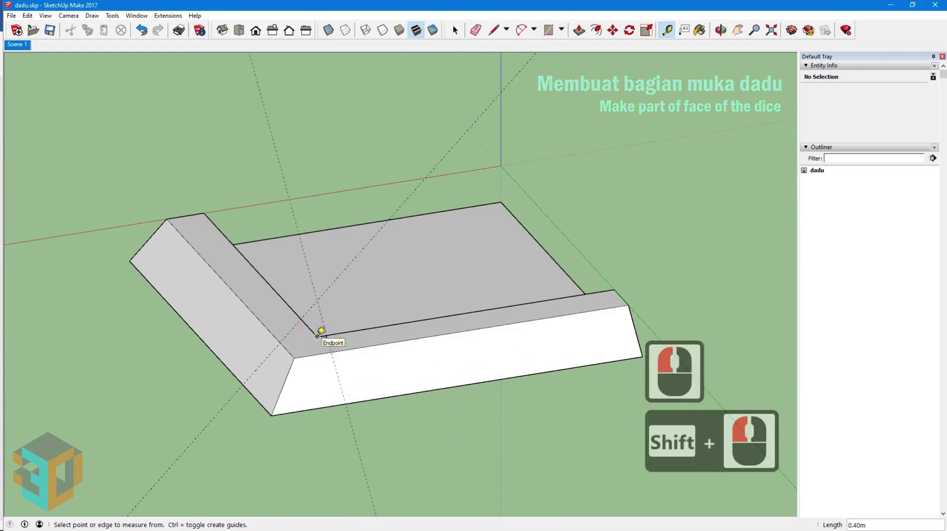
# Draw a line across each sloped face along its guide, from the upper edge to the lower edge near the outer corner.
pyautogui.click(493, 30)
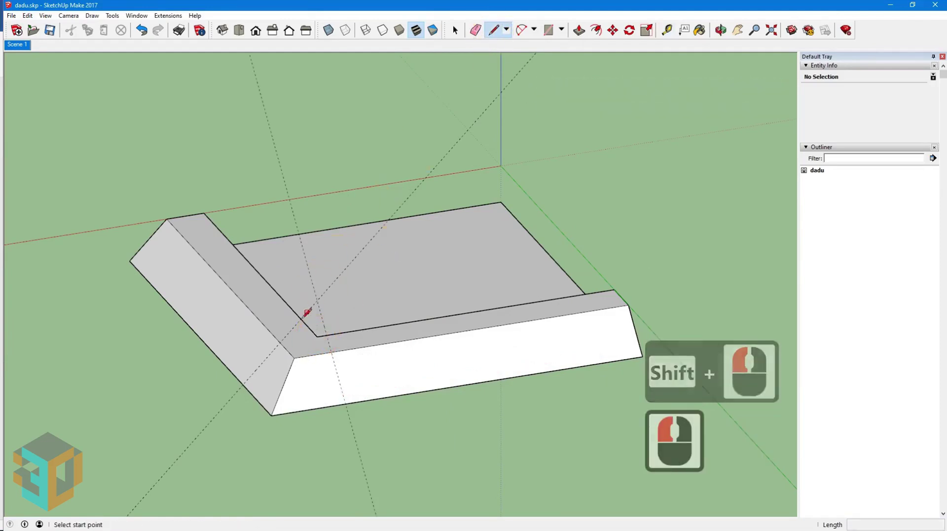
pyautogui.click(279, 341)
pyautogui.click(243, 384)
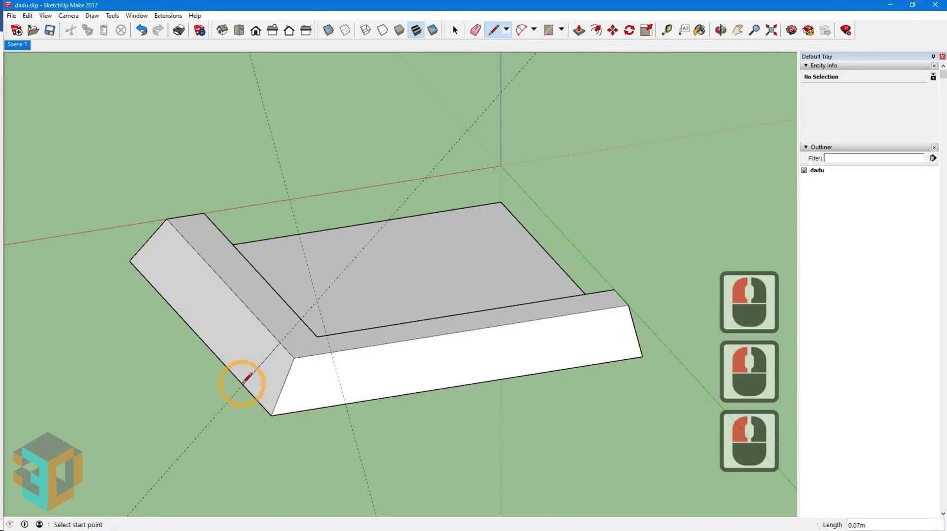
pyautogui.click(332, 352)
pyautogui.click(345, 402)
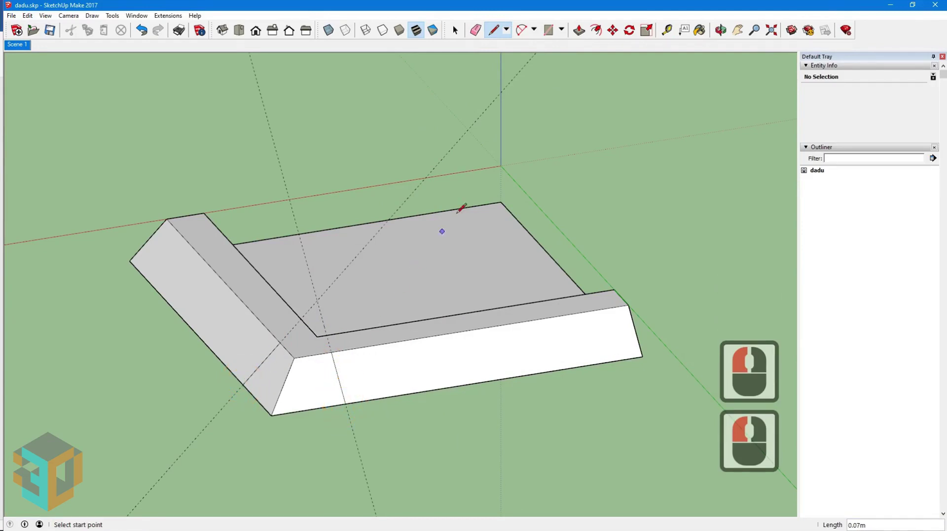
# Pull the two small corner faces, one on each slope, outward by 0.05 m.
pyautogui.click(579, 30)
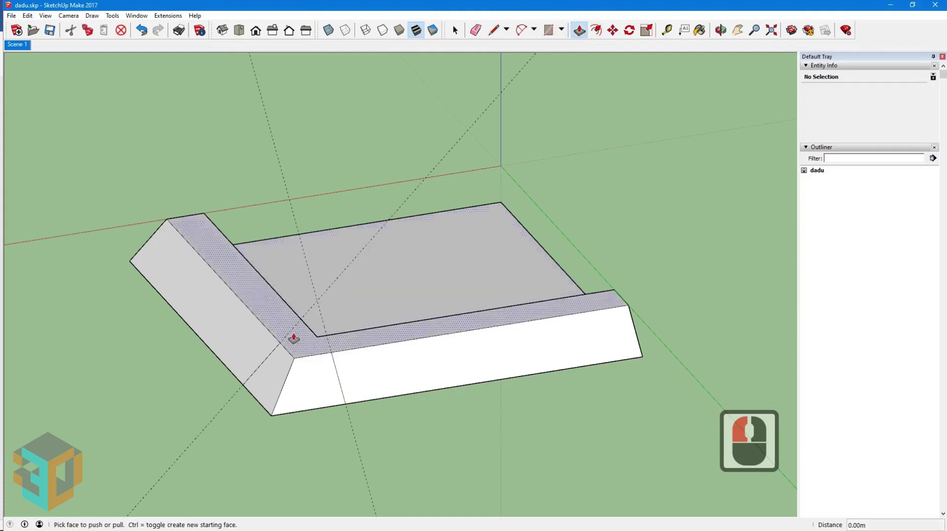
pyautogui.moveTo(276, 379); pyautogui.dragTo(239, 356)
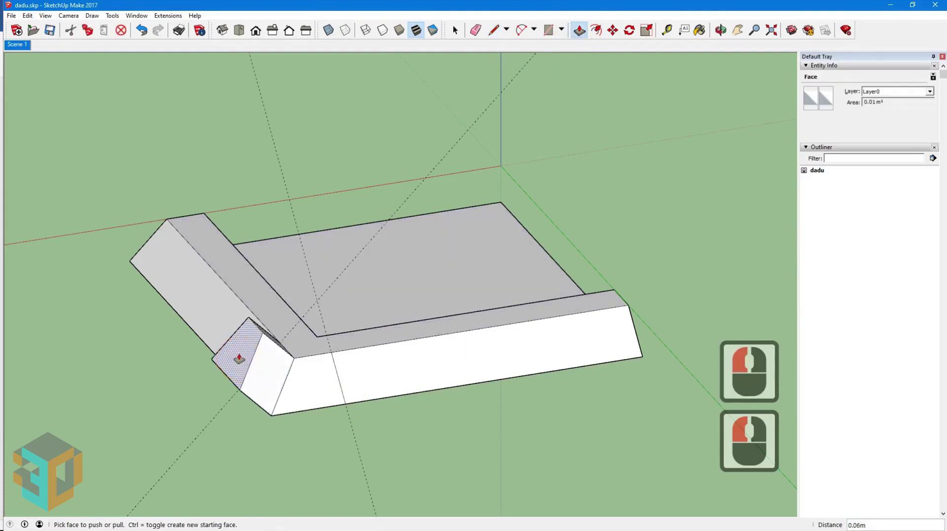
pyautogui.write('0.05')
pyautogui.press('Return')
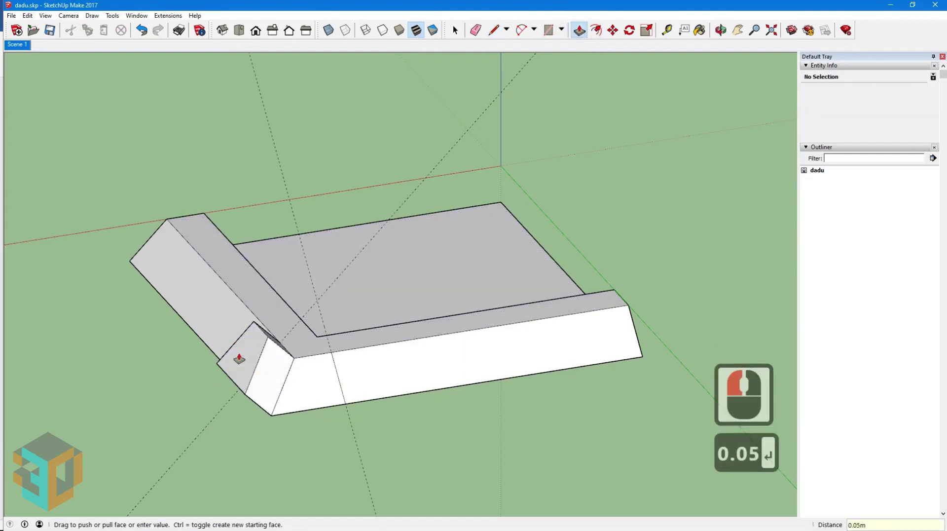
pyautogui.moveTo(325, 363); pyautogui.dragTo(484, 382, button='middle')
pyautogui.moveTo(438, 395); pyautogui.dragTo(470, 384)
pyautogui.write('0.05')
pyautogui.press('Return')
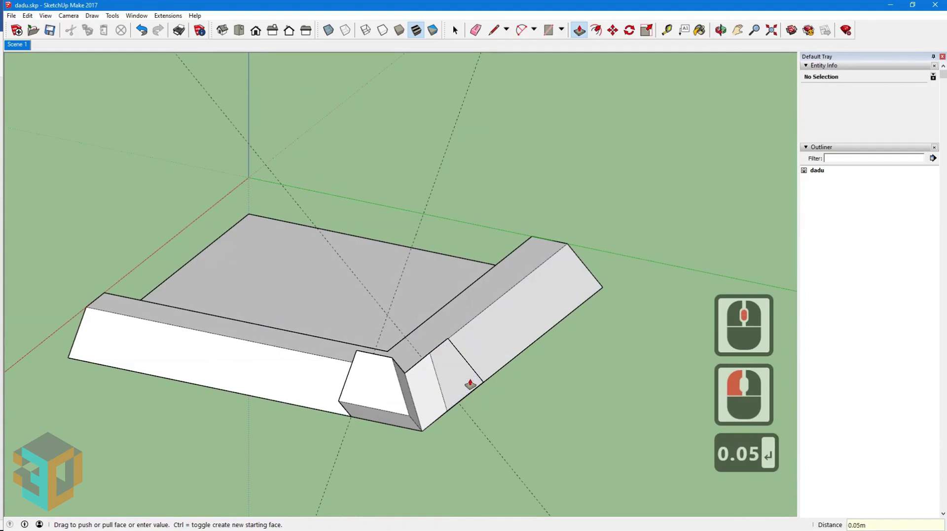
# Erase the vertical corner edge between the two raised corner blocks.
pyautogui.moveTo(624, 372); pyautogui.dragTo(530, 412, button='middle')
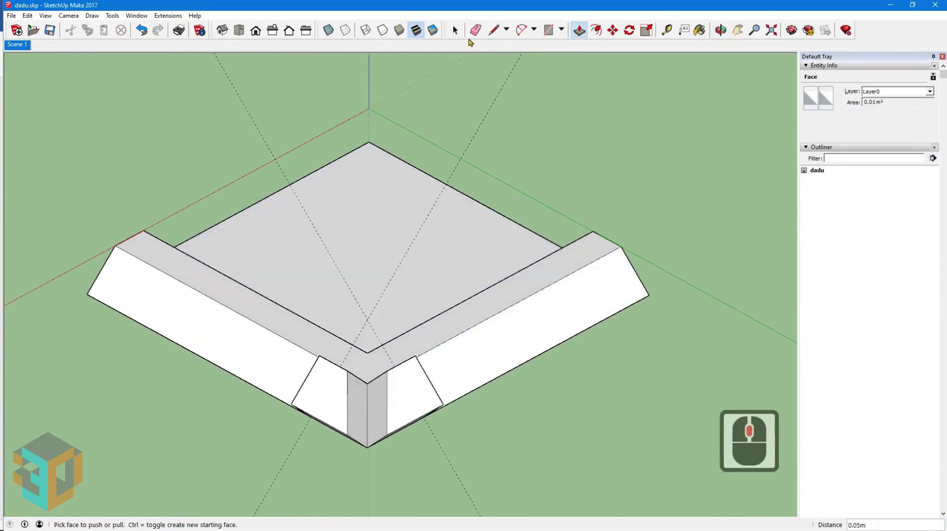
pyautogui.click(475, 30)
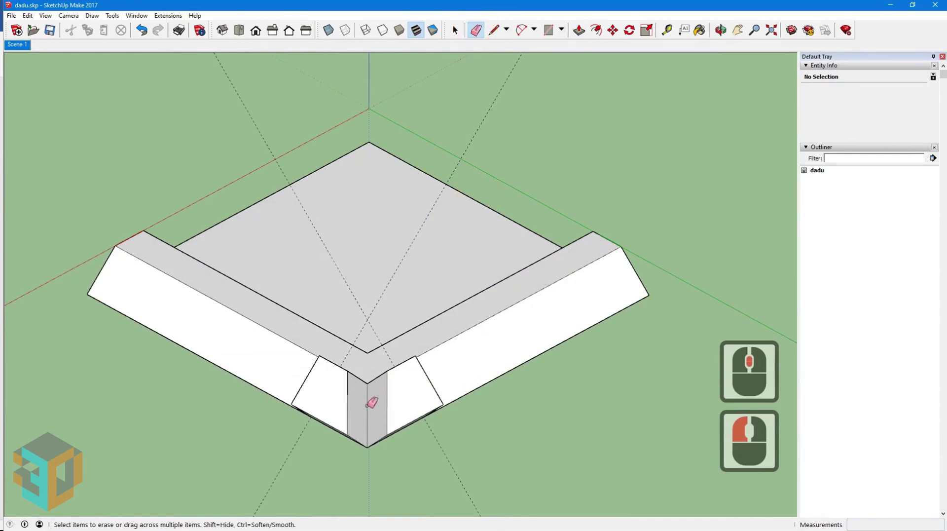
pyautogui.click(368, 406)
# Move the raised face of the red-axis side's corner block inward along the red axis, aligned with the upper end corner of its slope.
pyautogui.click(455, 30)
pyautogui.click(330, 402)
pyautogui.click(613, 31)
pyautogui.click(320, 356)
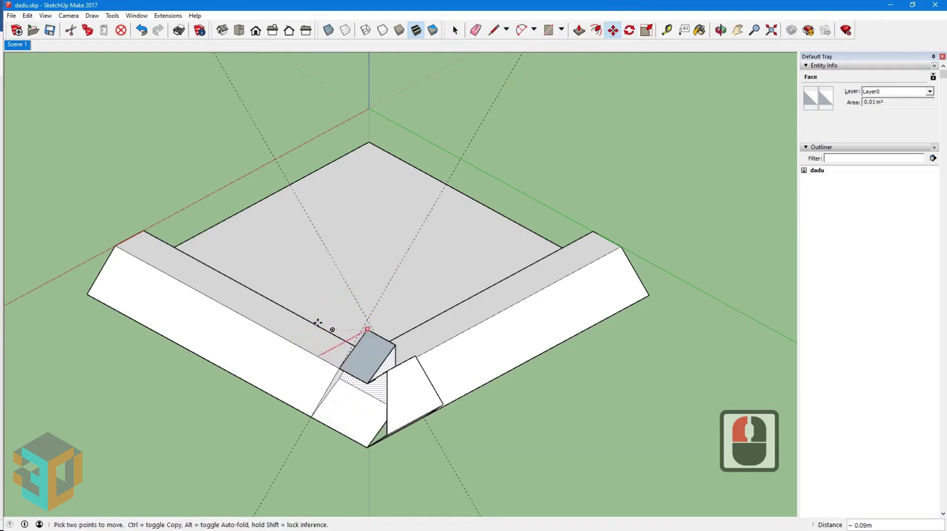
pyautogui.keyDown('shift'); pyautogui.click(112, 245); pyautogui.keyUp('shift')
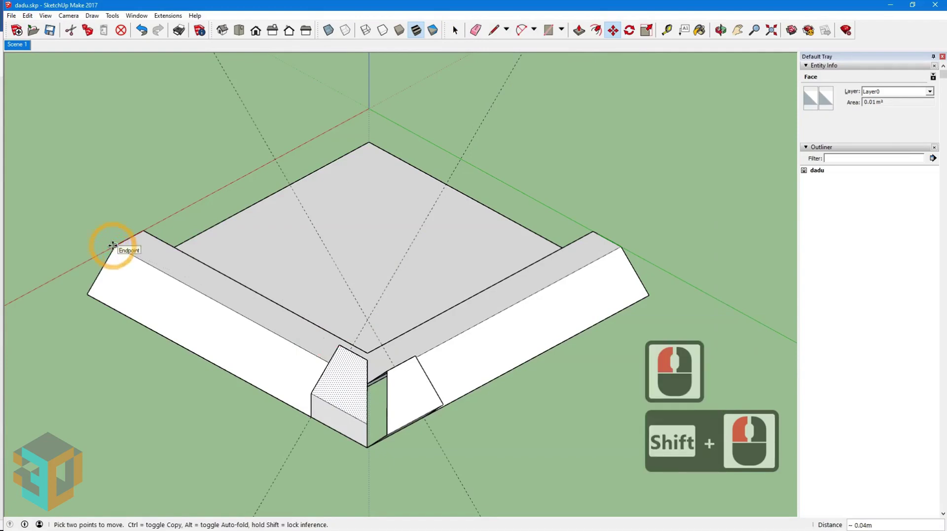
# Move the raised face of the green-axis side's corner block inward along the green axis, aligned with the upper end corner of its slope.
pyautogui.click(455, 30)
pyautogui.click(418, 372)
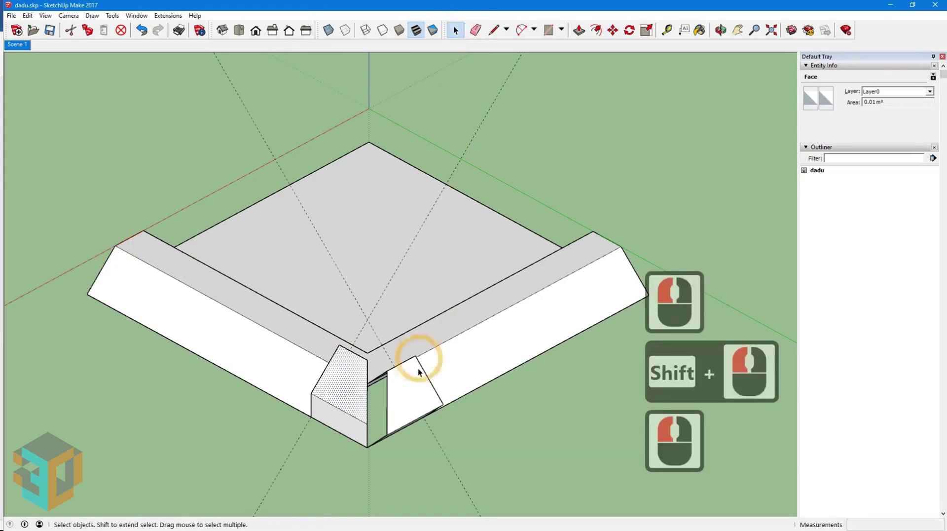
pyautogui.click(416, 393)
pyautogui.click(613, 30)
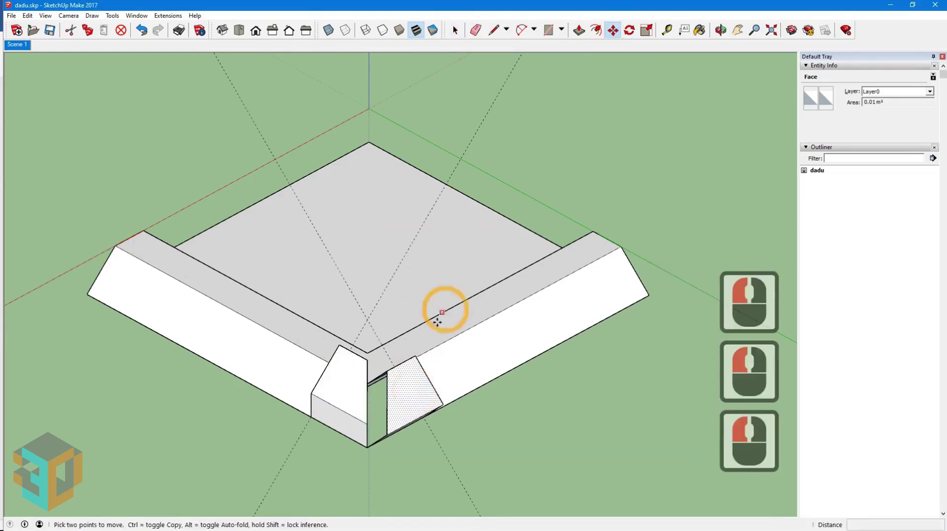
pyautogui.click(416, 356)
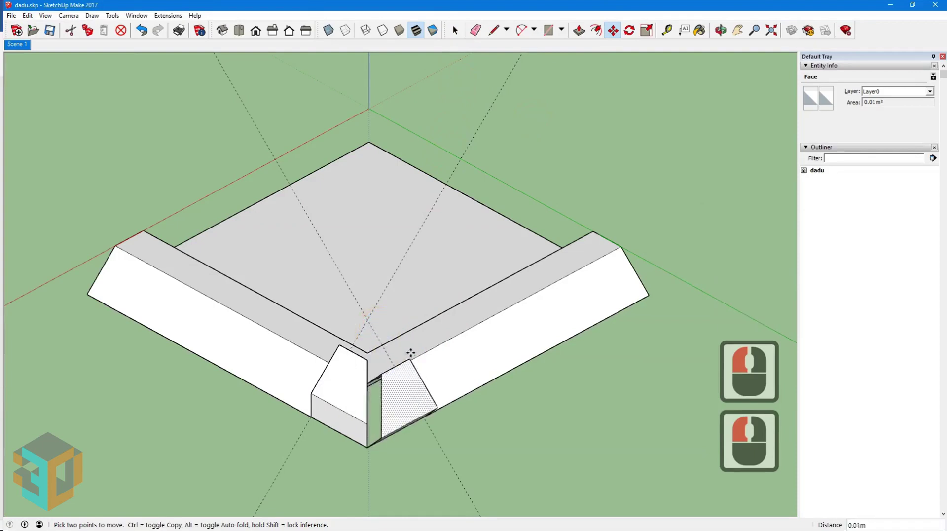
pyautogui.keyDown('shift'); pyautogui.click(622, 245); pyautogui.keyUp('shift')
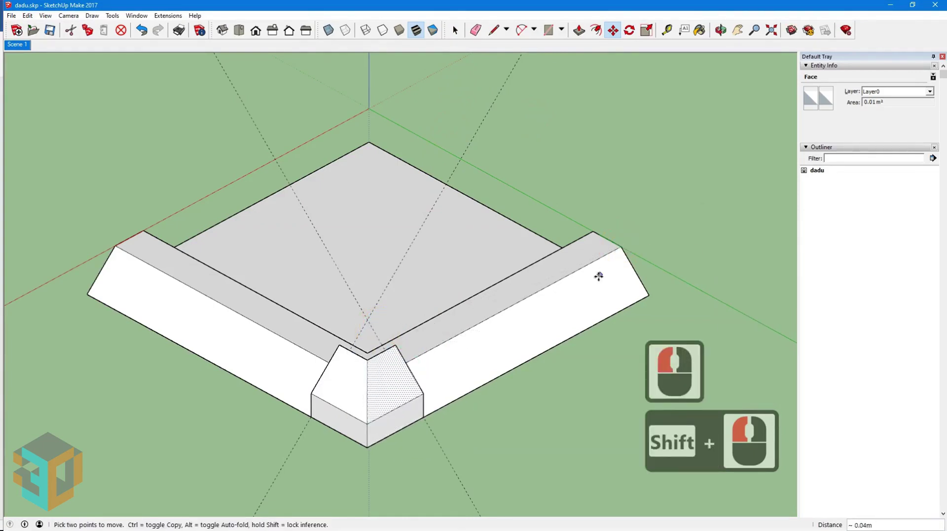
# Return to the Scene 1 view and erase the two guide lines.
pyautogui.moveTo(602, 319); pyautogui.dragTo(296, 460, button='middle')
pyautogui.middleClick(296, 460)
pyautogui.click(28, 43)
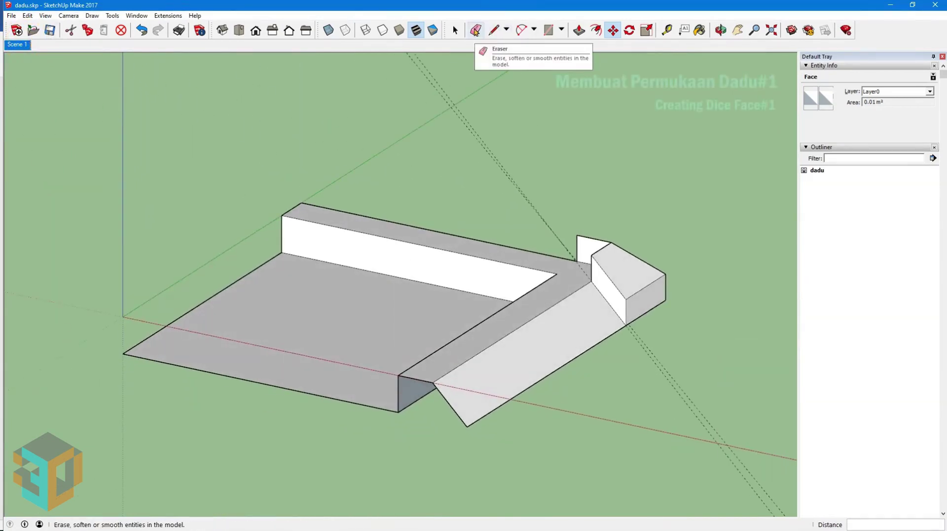
pyautogui.click(475, 30)
pyautogui.click(466, 116)
pyautogui.click(466, 117)
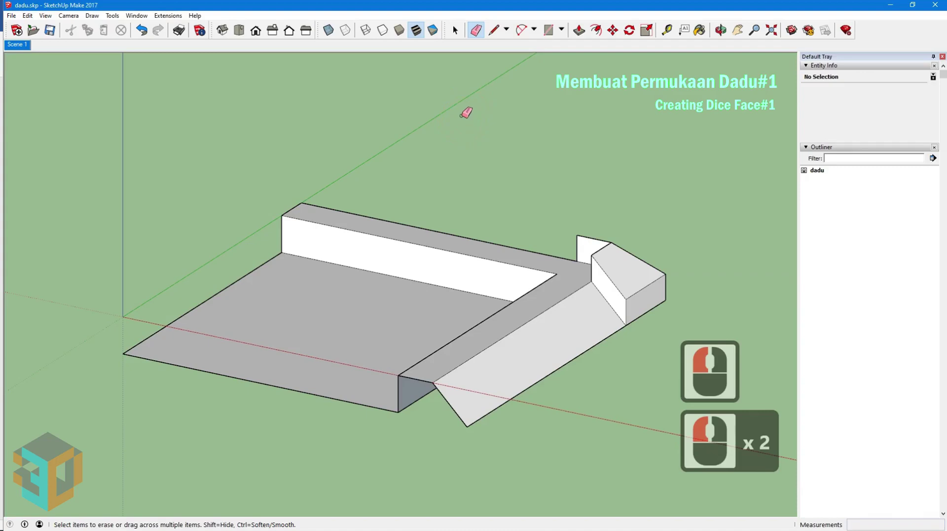
# Rotate-copy the whole quarter face about its inner recess corner in 90-degree turns, making 3 copies to complete the square face.
pyautogui.click(455, 30)
pyautogui.tripleClick(311, 307)
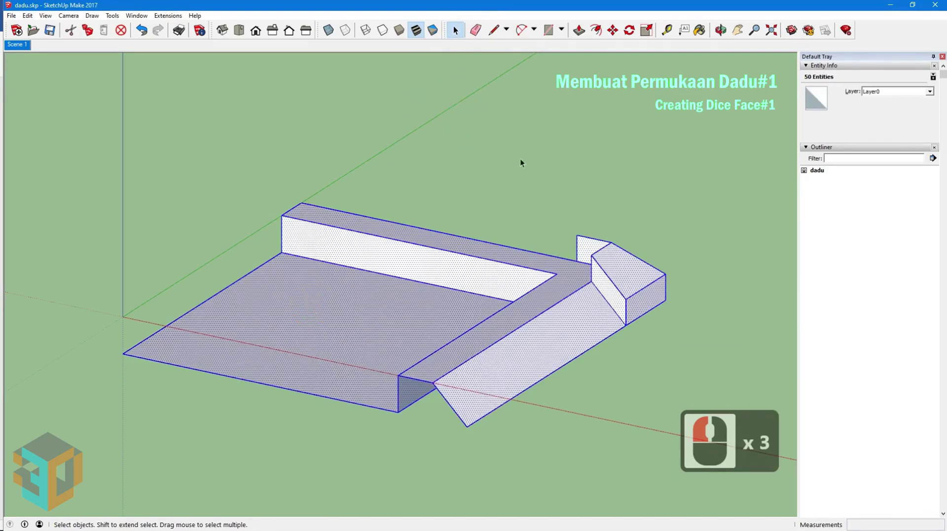
pyautogui.click(630, 30)
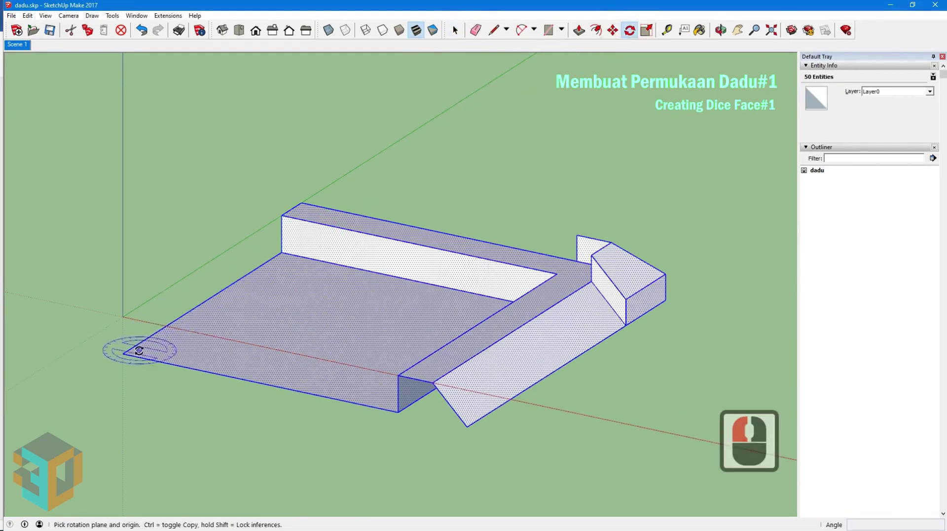
pyautogui.click(124, 354)
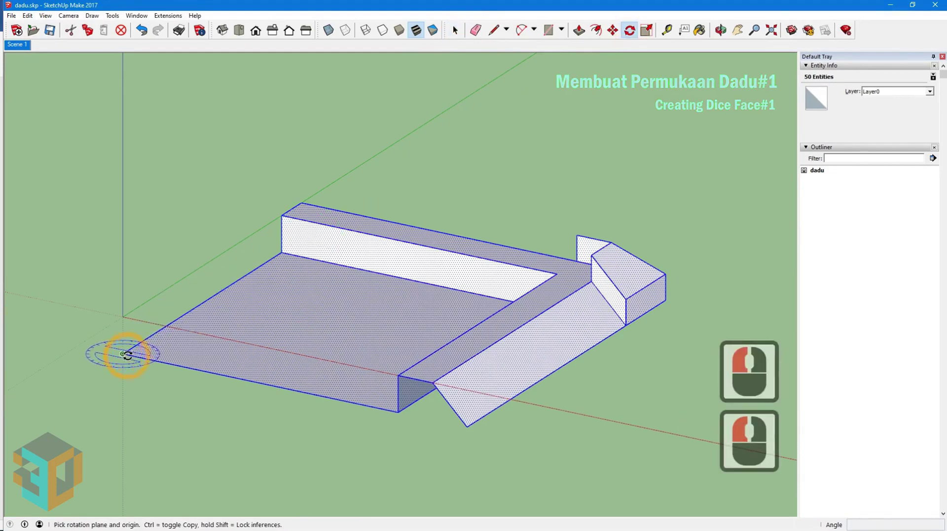
pyautogui.click(232, 376)
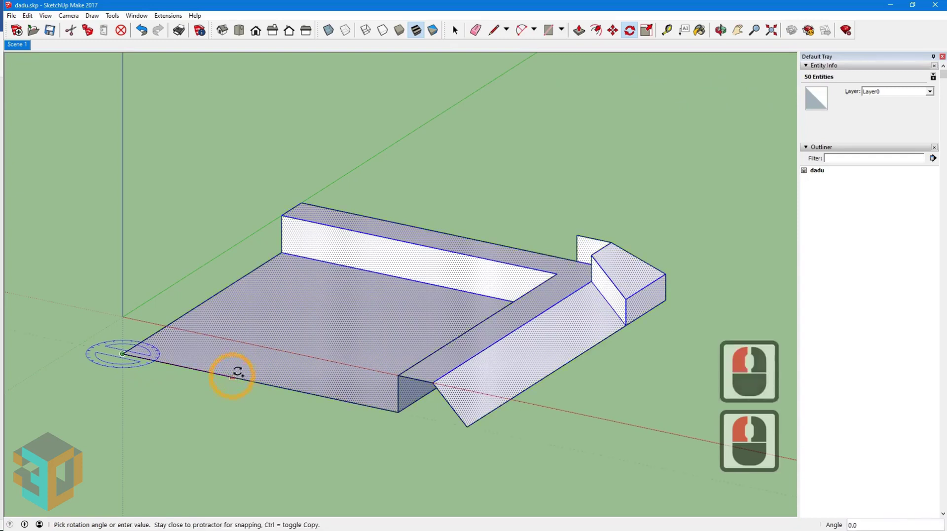
pyautogui.keyDown('ctrl'); pyautogui.click(207, 299); pyautogui.keyUp('ctrl')
pyautogui.write('3')
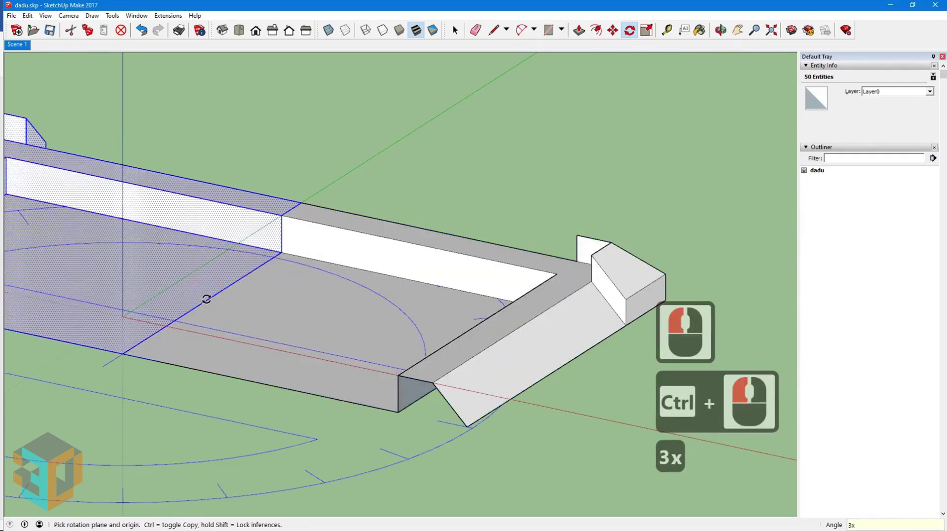
pyautogui.write('x')
pyautogui.press('Return')
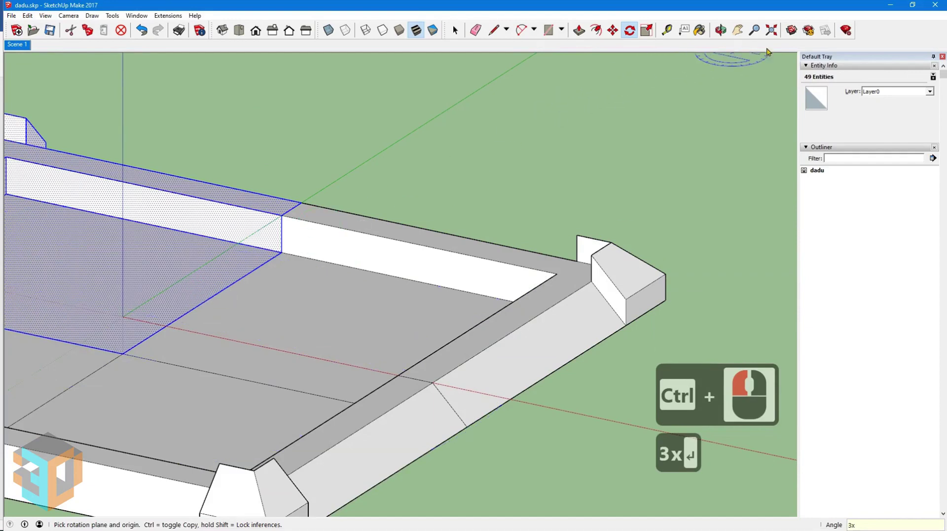
# Fit the whole dice face in the view and update Scene 1 with this view.
pyautogui.click(771, 30)
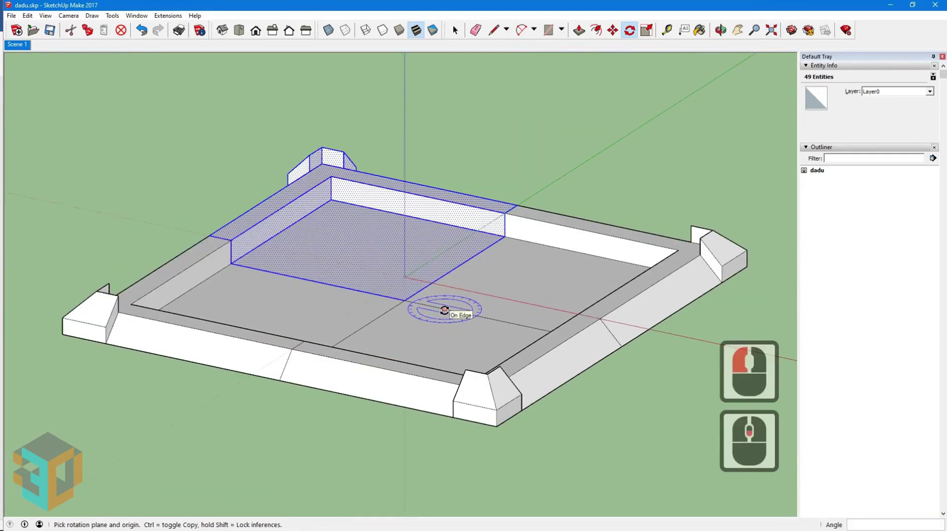
pyautogui.rightClick(17, 45)
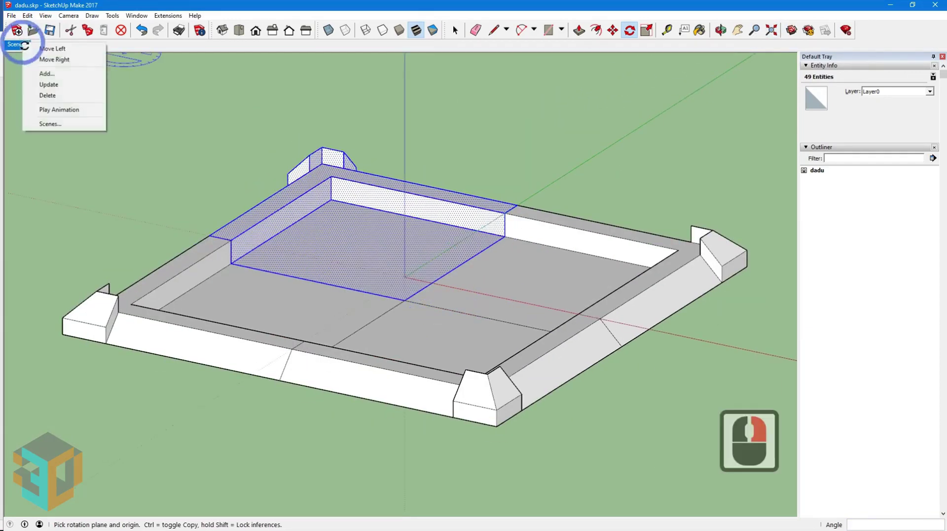
pyautogui.click(48, 85)
# Erase the seam lines between the four quarters on the recess floor.
pyautogui.click(476, 30)
pyautogui.click(398, 298)
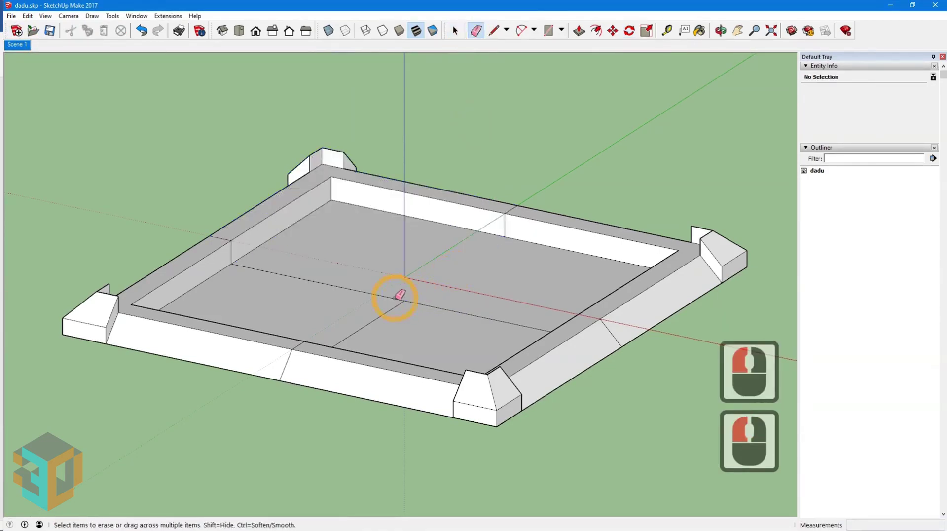
pyautogui.click(404, 303)
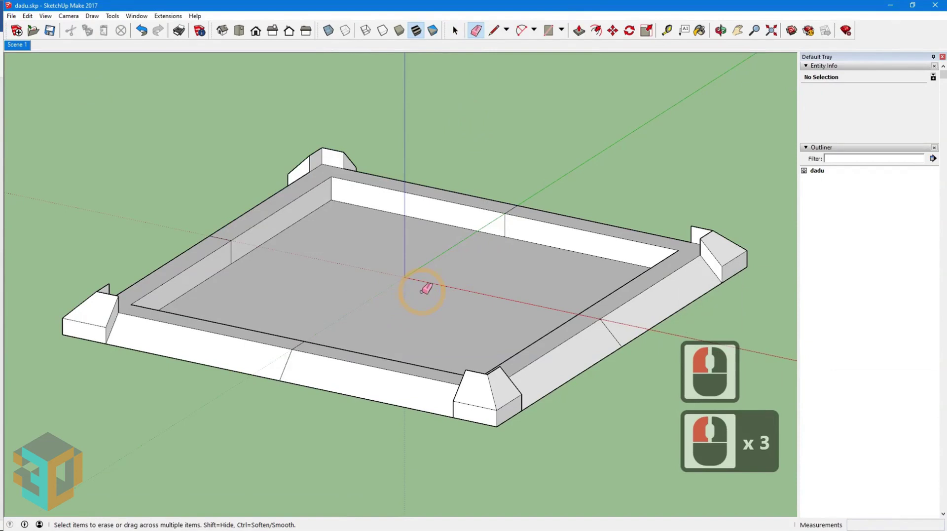
# Group the entire dice face geometry and name the group instance mukaDadu.
pyautogui.press('space')
pyautogui.tripleClick(451, 254)
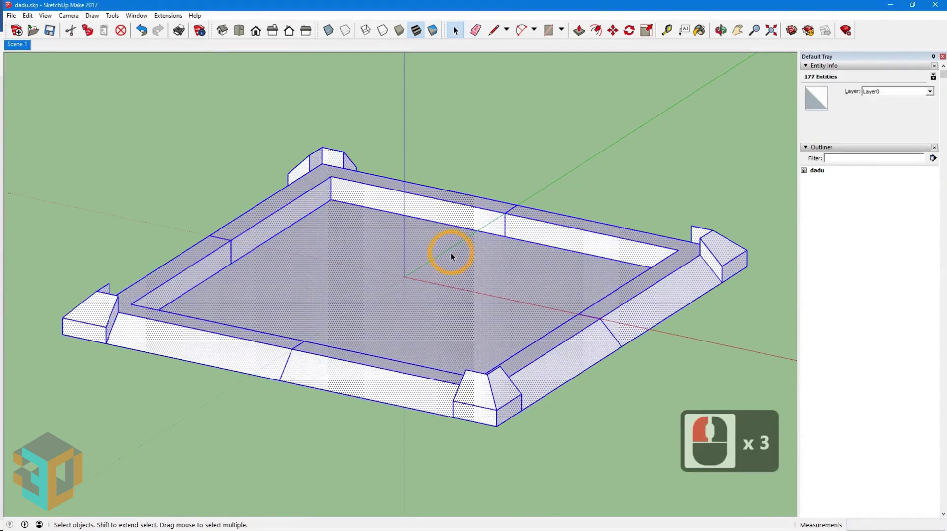
pyautogui.rightClick(451, 254)
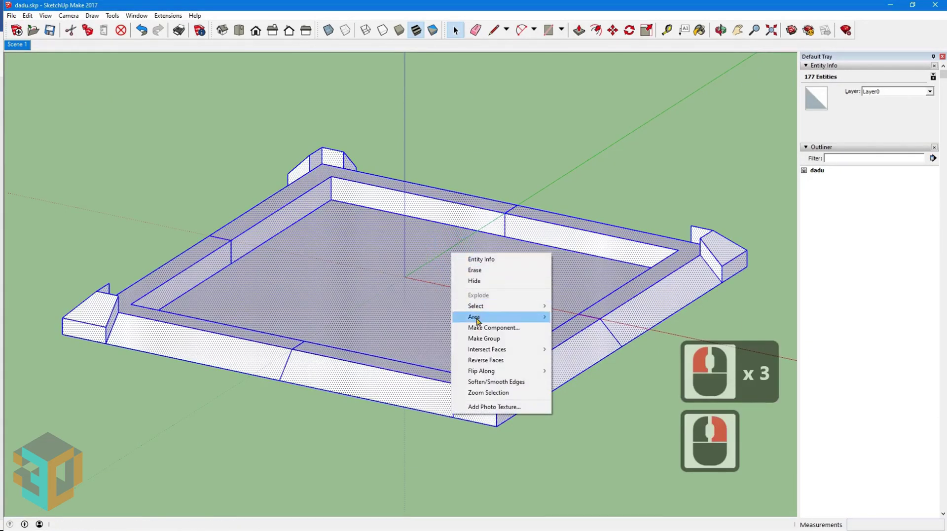
pyautogui.click(481, 338)
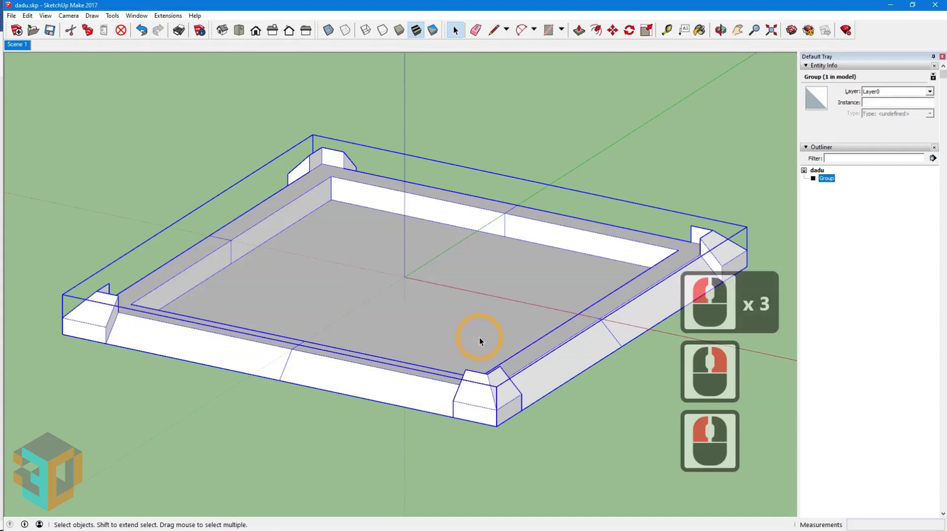
pyautogui.click(878, 102)
pyautogui.write('mukaDadu')
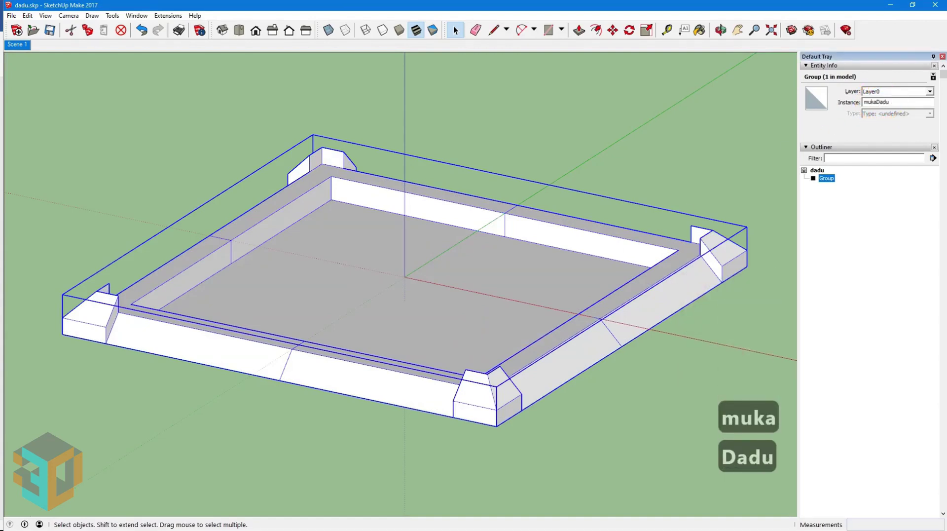
pyautogui.press('Return')
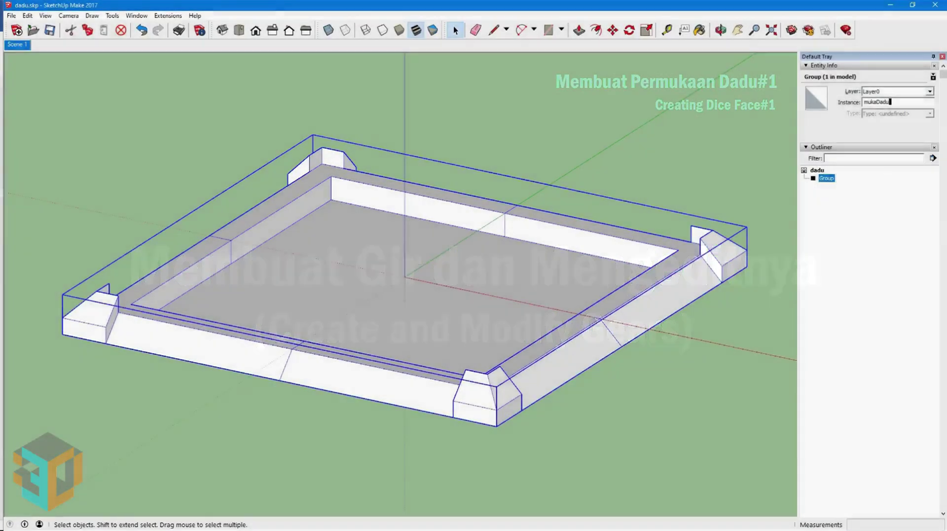
pyautogui.click(305, 93)
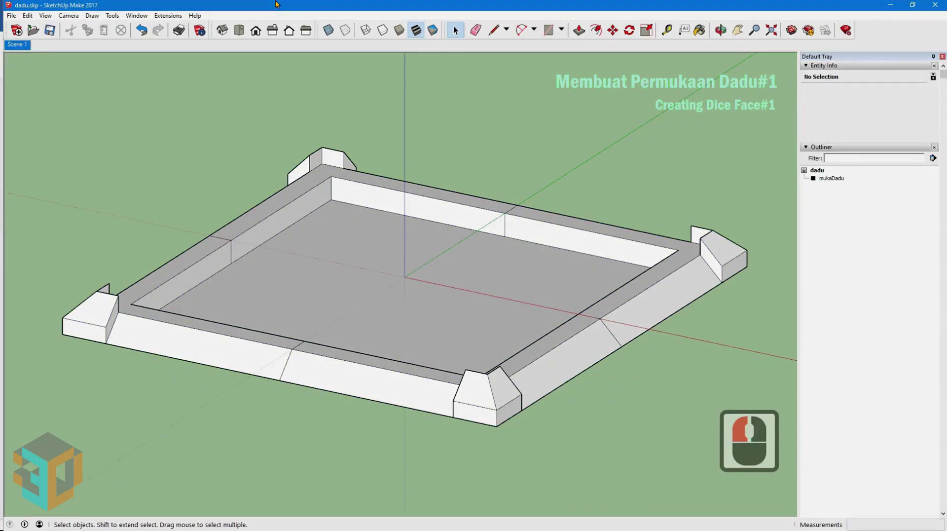
# Generate a gear with 24 teeth, a pressure angle of 25.0 and a face width of 1.
pyautogui.doubleClick(180, 31)
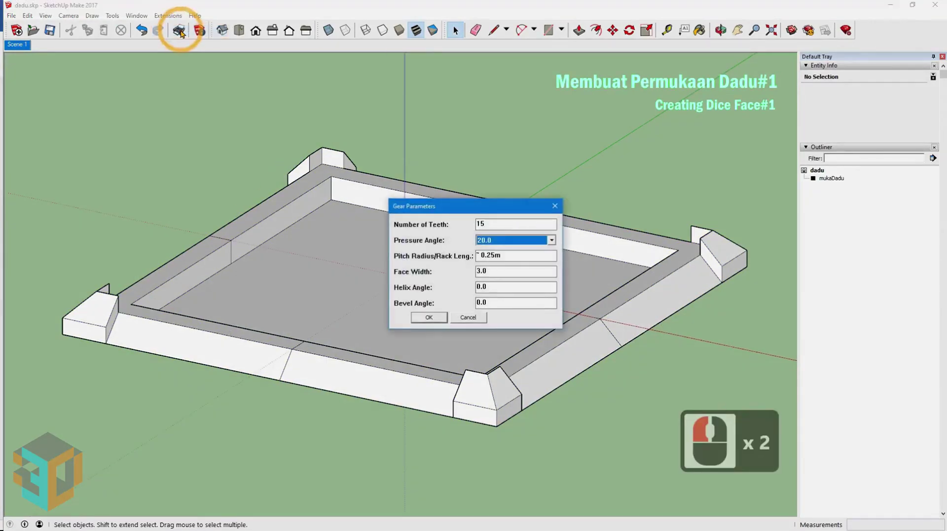
pyautogui.click(493, 227)
pyautogui.write('24')
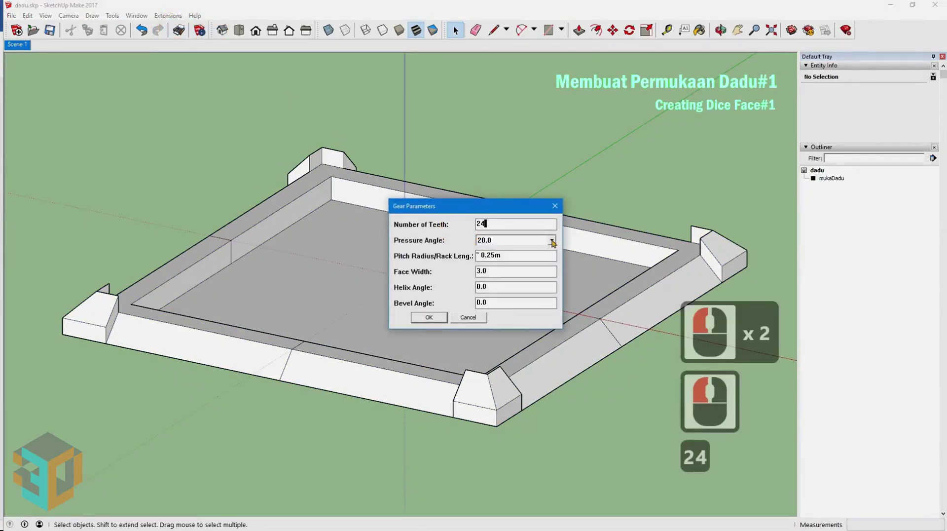
pyautogui.click(552, 241)
pyautogui.click(543, 266)
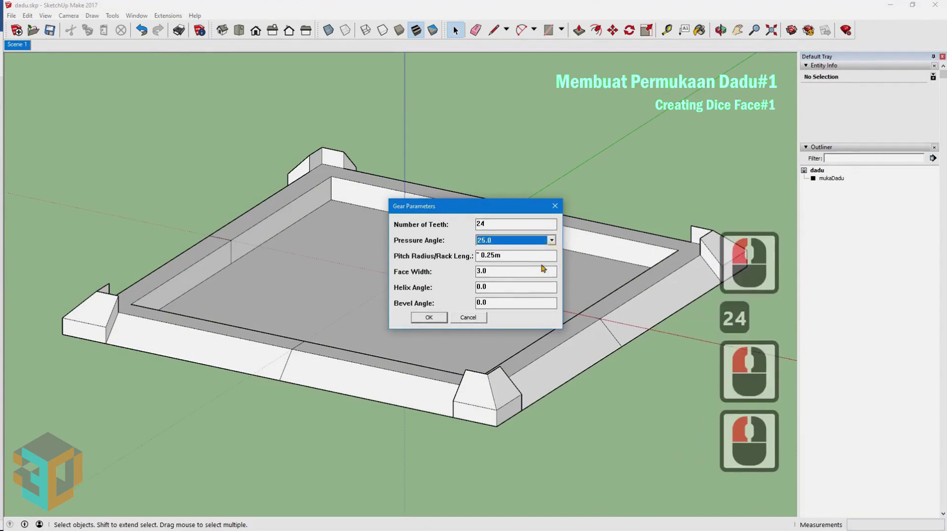
pyautogui.moveTo(499, 270); pyautogui.dragTo(461, 271)
pyautogui.write('1')
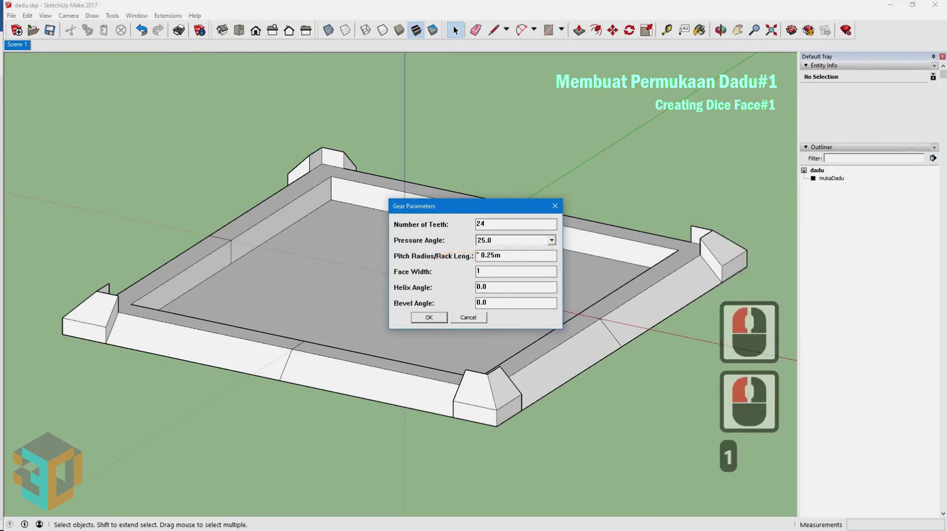
pyautogui.click(501, 290)
pyautogui.click(501, 303)
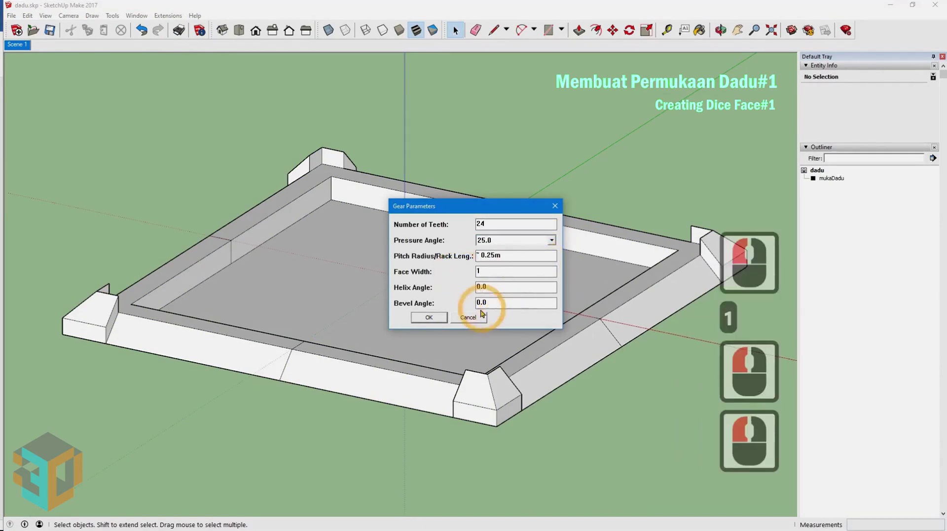
pyautogui.click(433, 319)
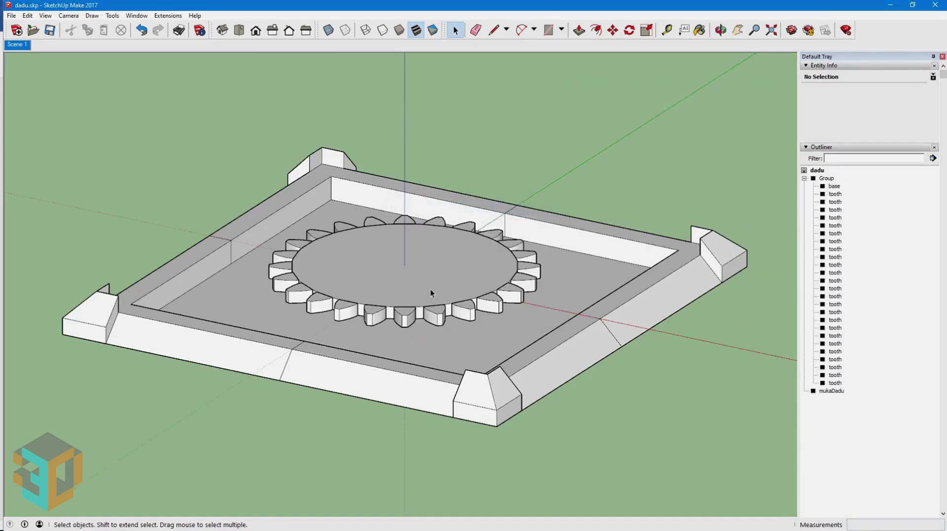
# Scale the gear group uniformly about its center by a factor of 1.3.
pyautogui.click(438, 268)
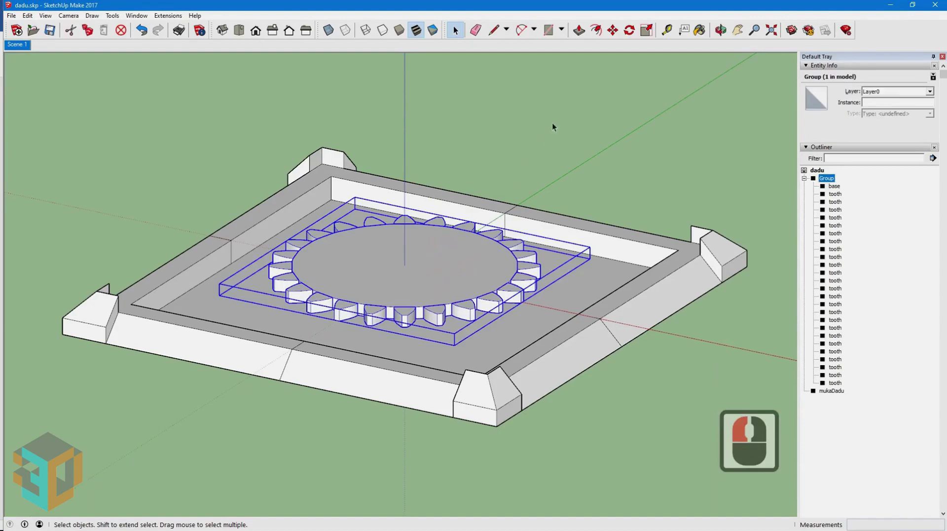
pyautogui.click(645, 32)
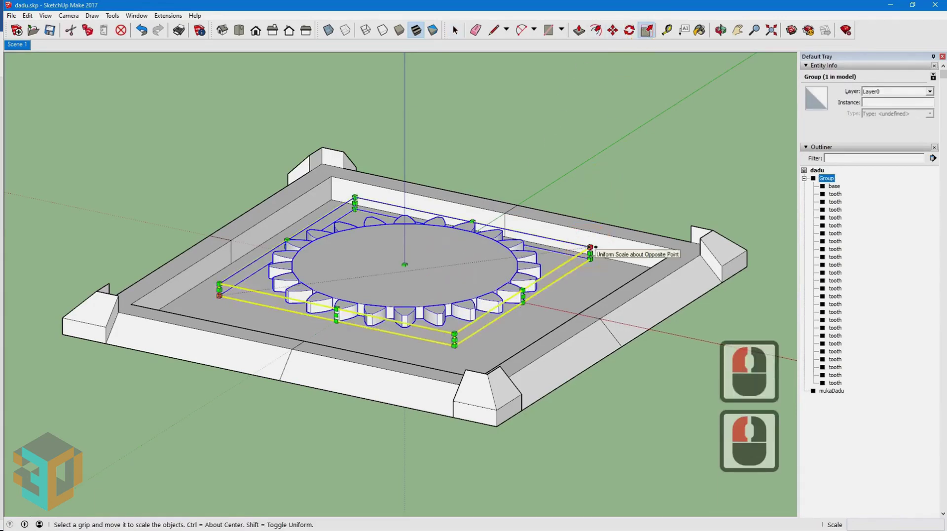
pyautogui.keyDown('ctrl'); pyautogui.moveTo(591, 247); pyautogui.dragTo(618, 231); pyautogui.keyUp('ctrl')
pyautogui.write('1.3')
pyautogui.press('Return')
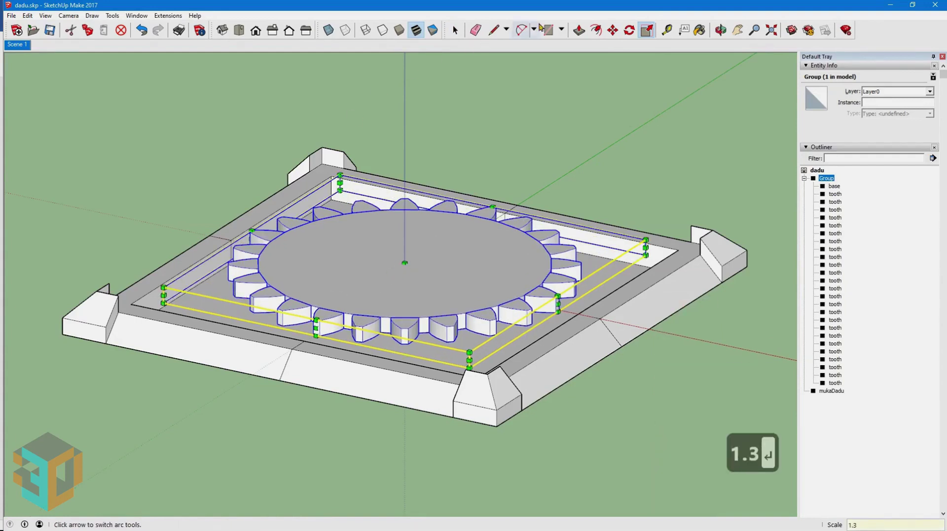
# Move the gear group vertically down so that its underside rests on the recess floor.
pyautogui.click(614, 32)
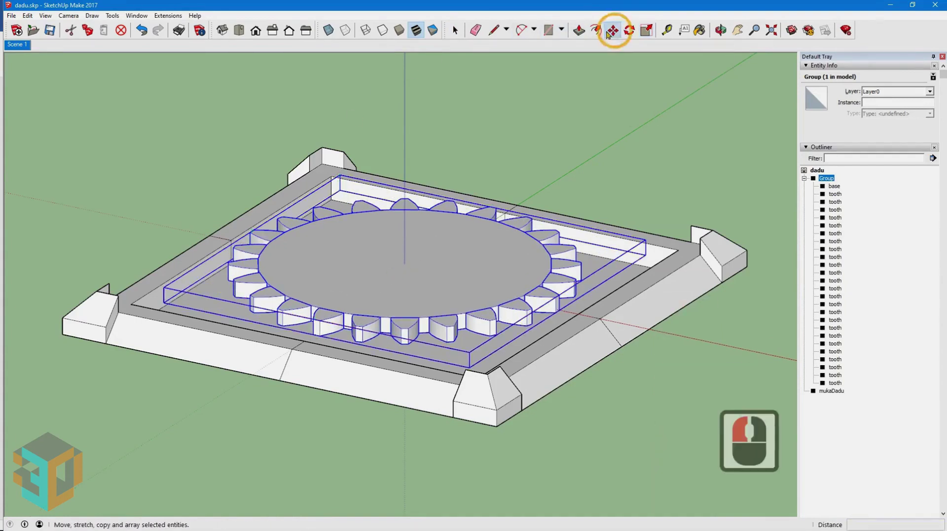
pyautogui.click(237, 294)
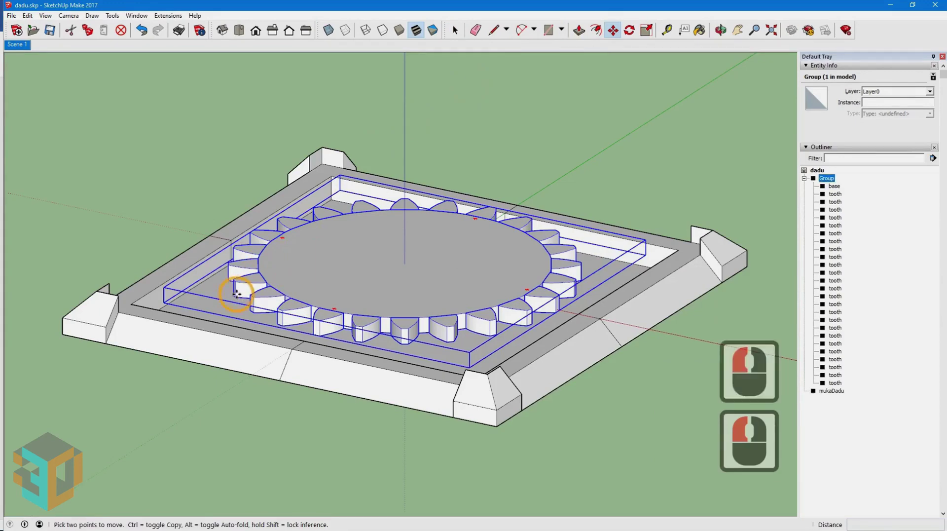
pyautogui.keyDown('shift'); pyautogui.click(224, 270); pyautogui.keyUp('shift')
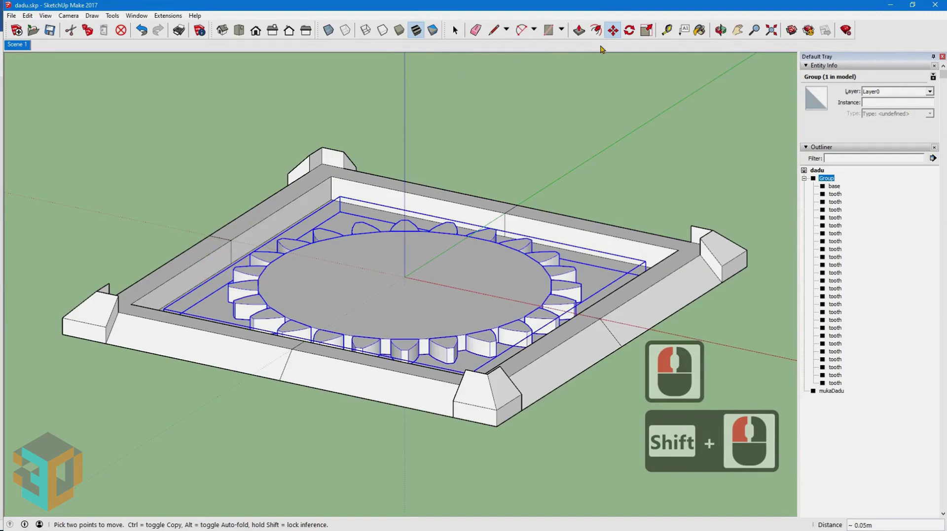
# Scale the gear along the blue axis by about 1.51 so its top is level with the frame's rim.
pyautogui.click(647, 30)
pyautogui.click(405, 284)
pyautogui.moveTo(404, 283); pyautogui.dragTo(602, 318)
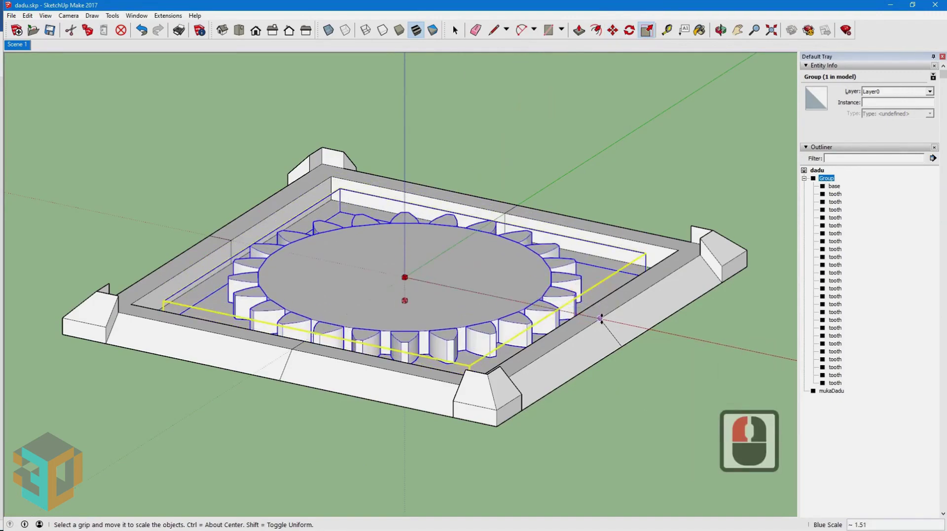
pyautogui.click(601, 318)
# Explode the base and all the tooth groups nested inside the gear group.
pyautogui.click(454, 30)
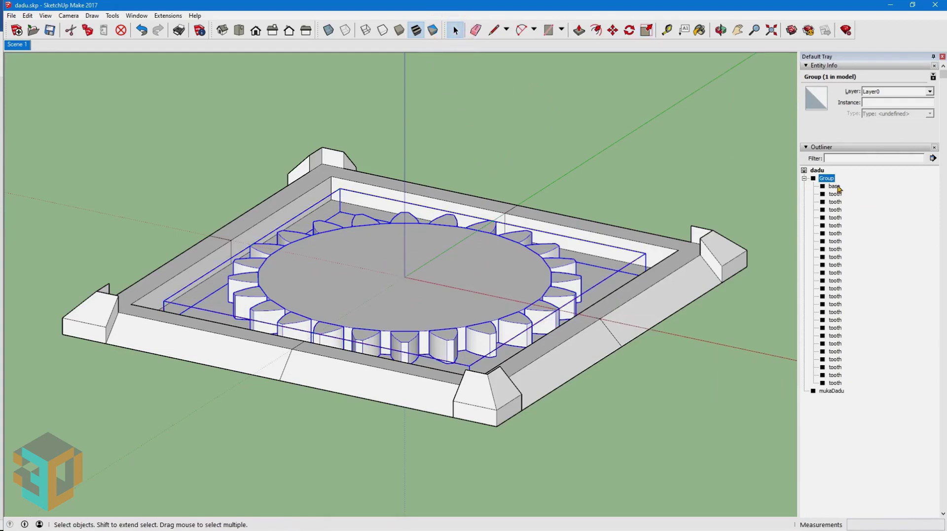
pyautogui.click(835, 186)
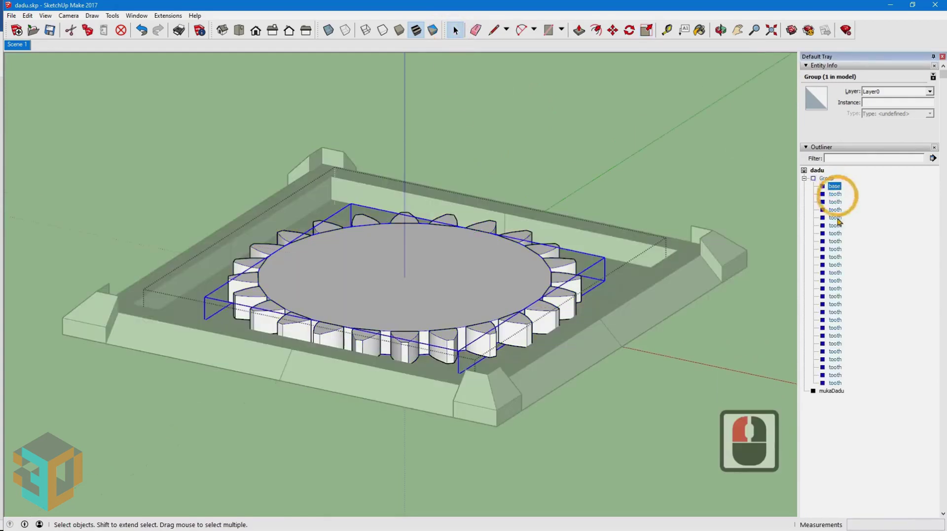
pyautogui.keyDown('shift'); pyautogui.click(838, 384); pyautogui.keyUp('shift')
pyautogui.rightClick(837, 383)
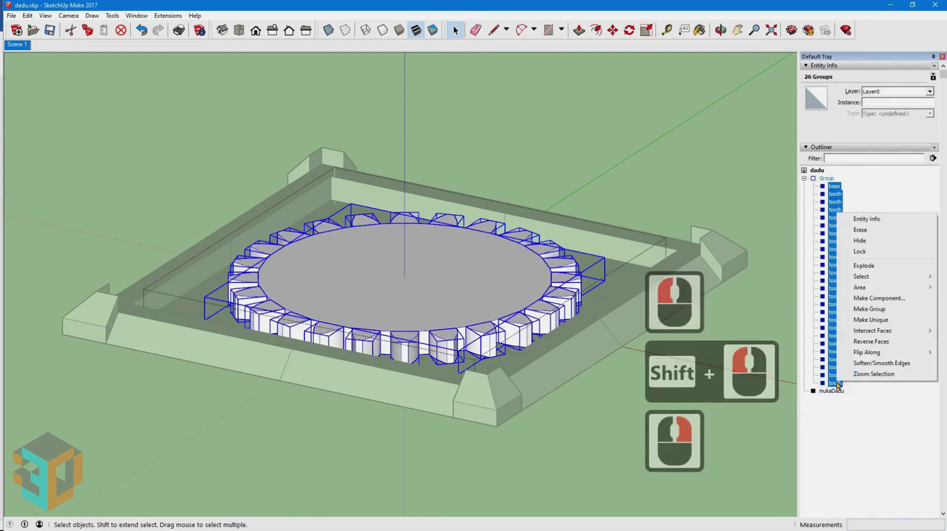
pyautogui.click(874, 266)
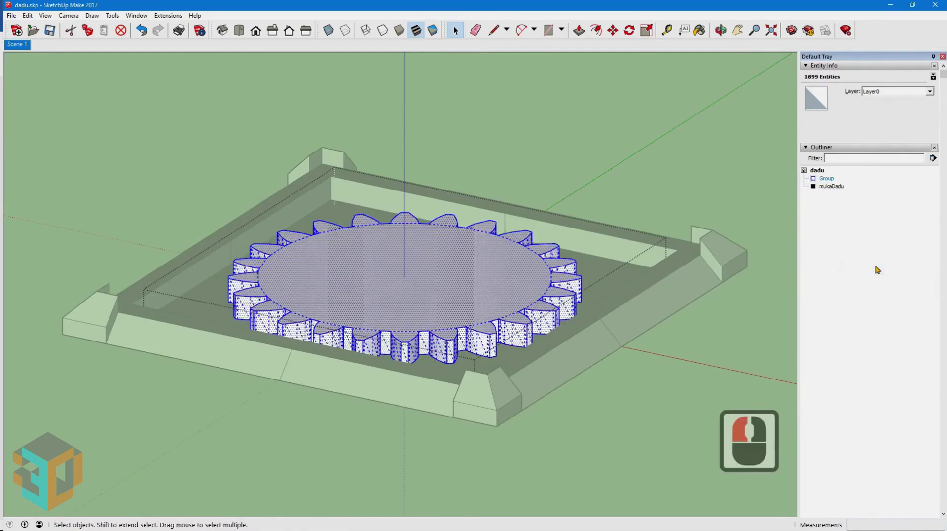
# Offset the circle on the gear's top face inward by 0.15 m and 0.2 m to make two concentric inner circles.
pyautogui.doubleClick(493, 116)
pyautogui.doubleClick(431, 241)
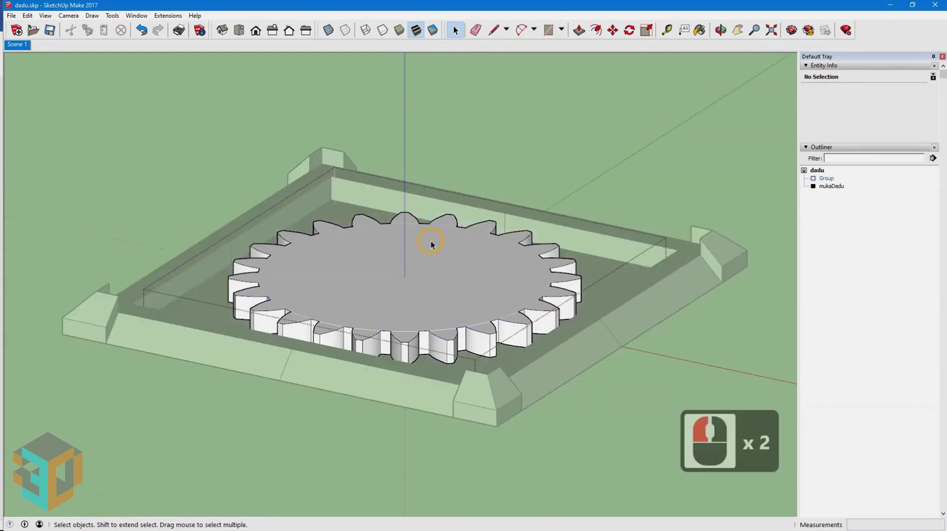
pyautogui.press('f')
pyautogui.click(290, 278)
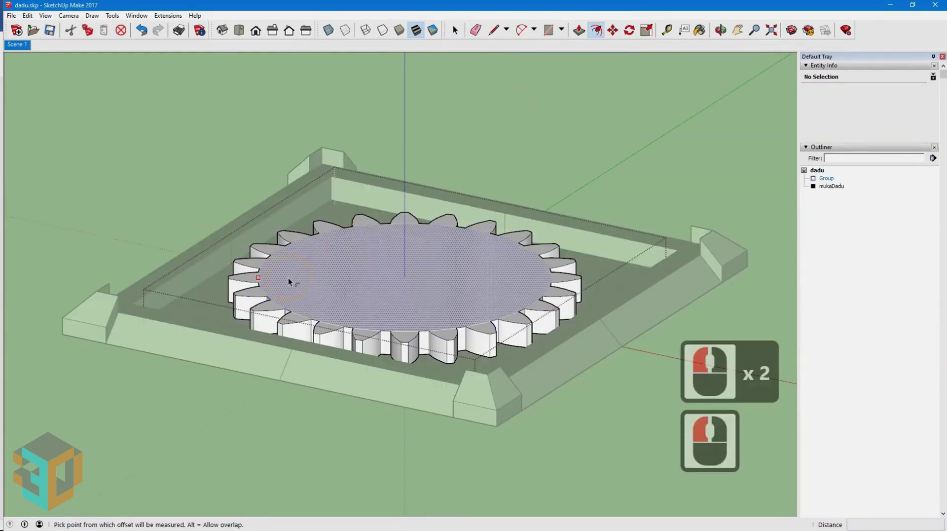
pyautogui.click(302, 279)
pyautogui.write('0.15')
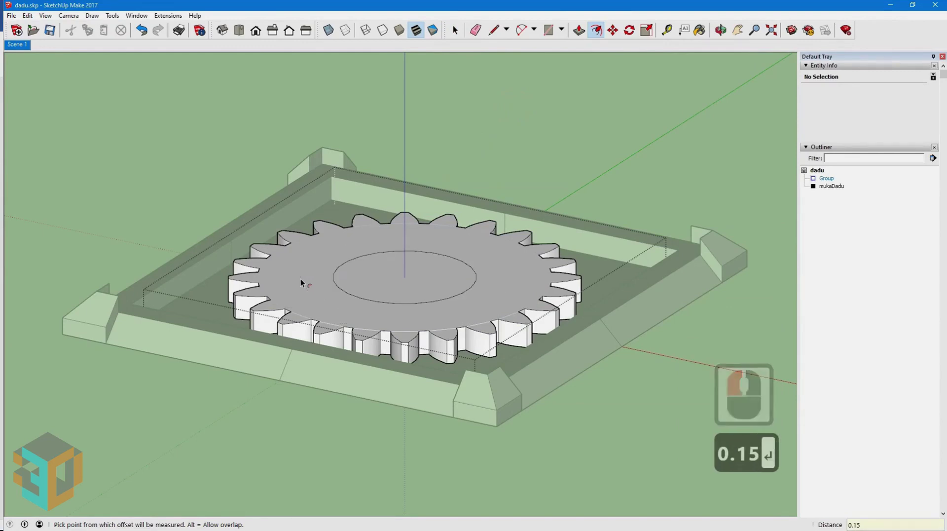
pyautogui.press('Return')
pyautogui.click(352, 278)
pyautogui.write('0.2')
pyautogui.press('Return')
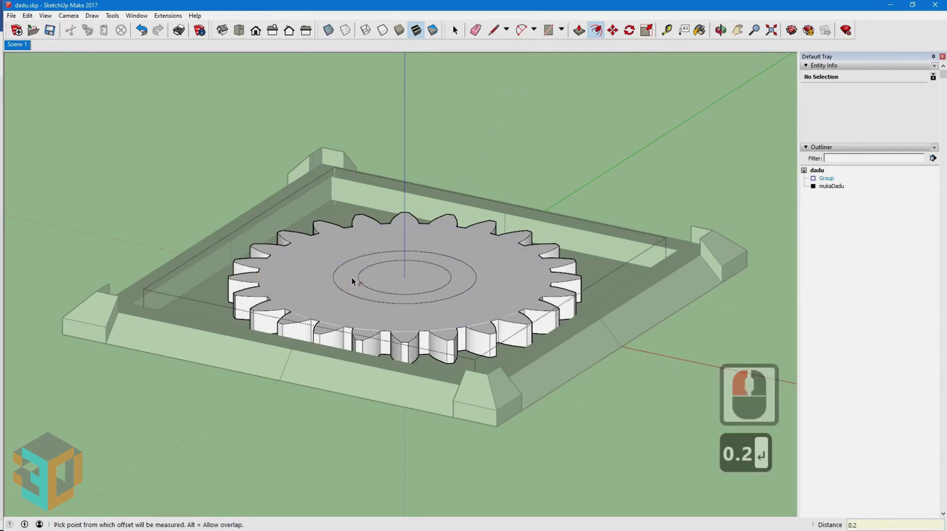
# Cut the innermost circle through the gear's full thickness and raise the ring around it by 0.01 m.
pyautogui.click(579, 30)
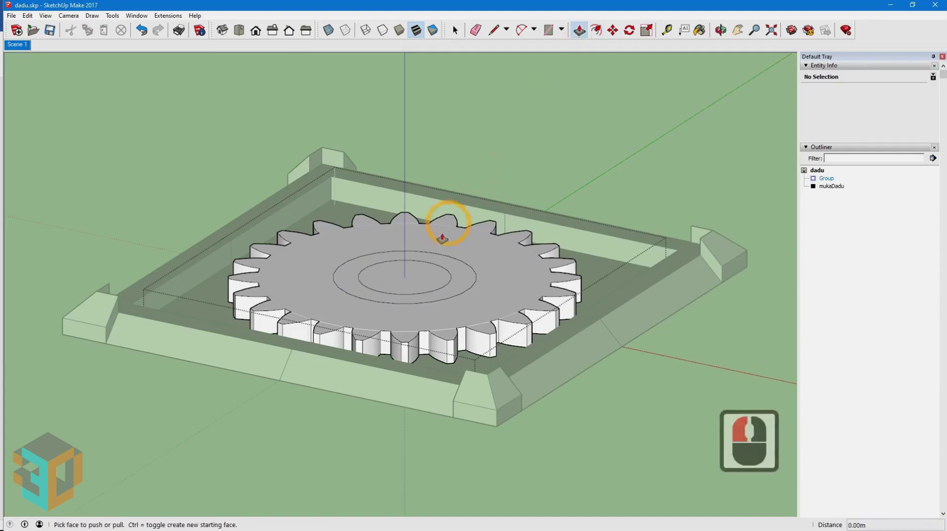
pyautogui.click(415, 286)
pyautogui.click(236, 319)
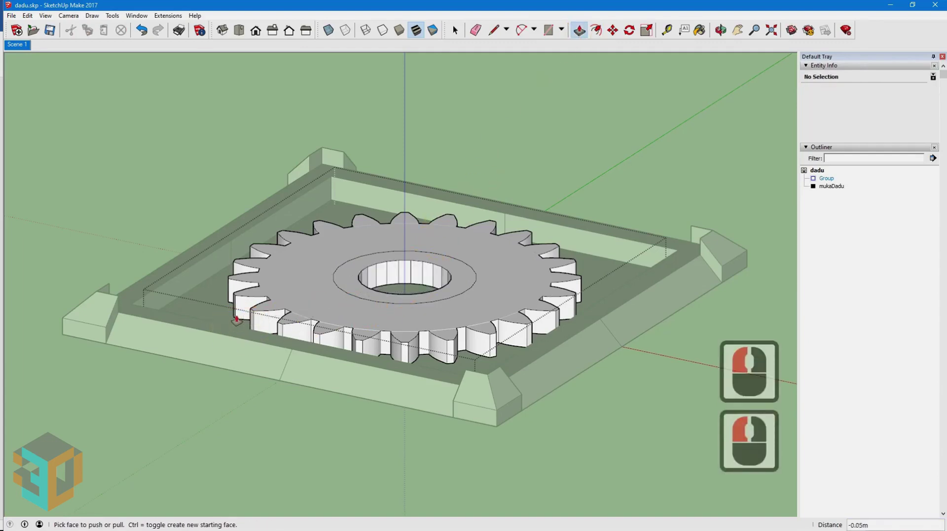
pyautogui.click(353, 285)
pyautogui.write('0')
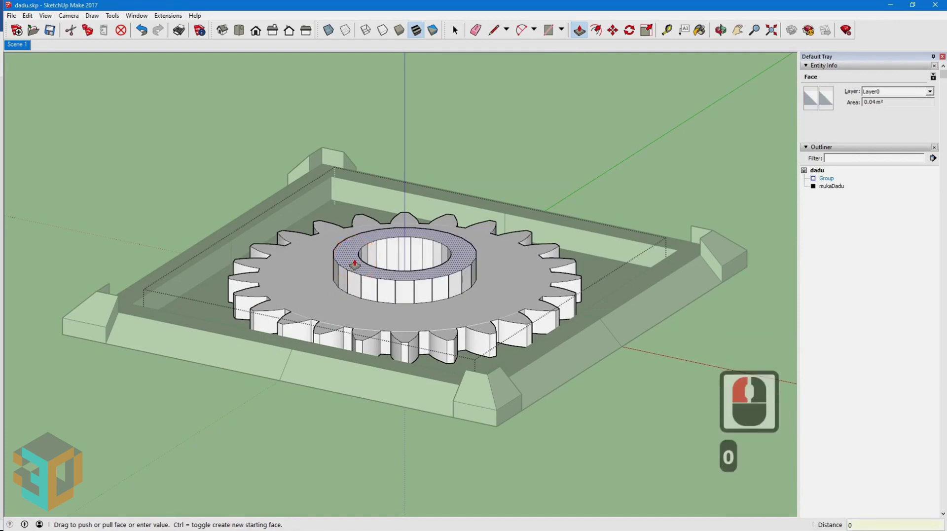
pyautogui.press('Return')
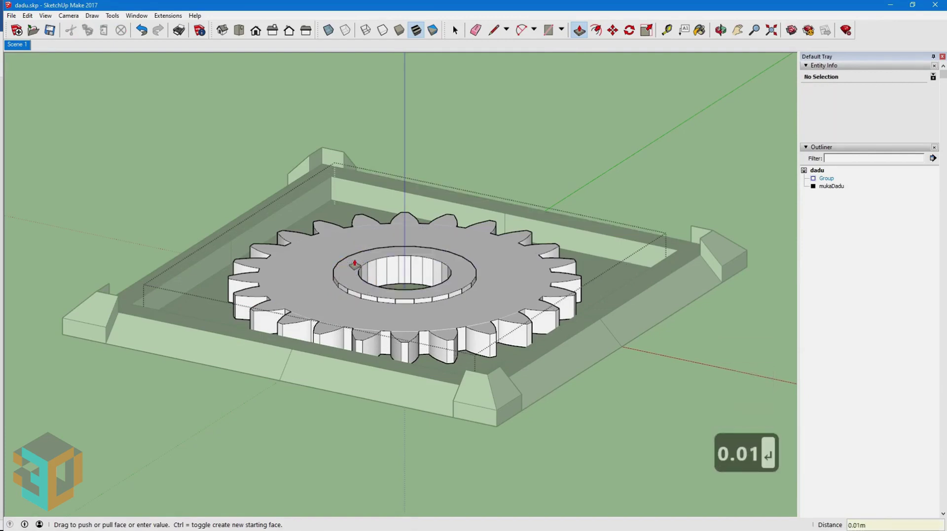
pyautogui.press('space')
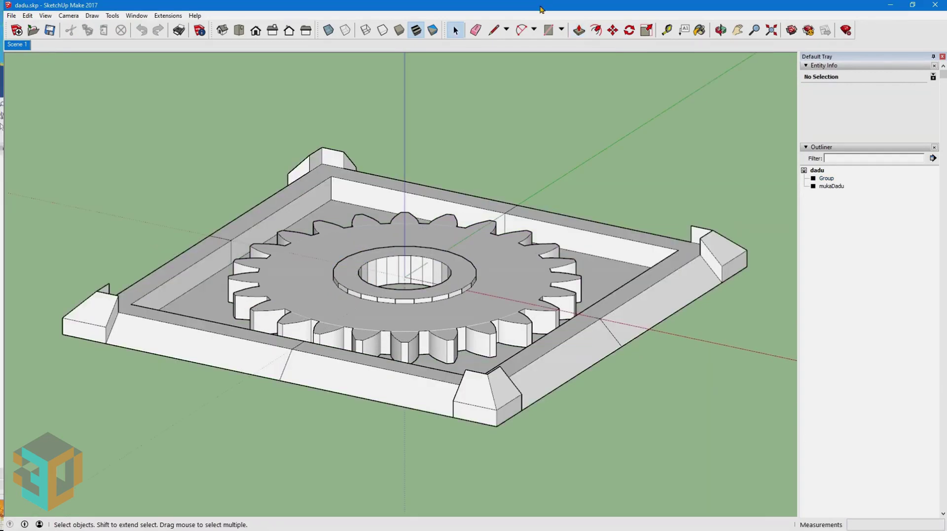
# Name the gear group's instance dadu1.
pyautogui.click(513, 273)
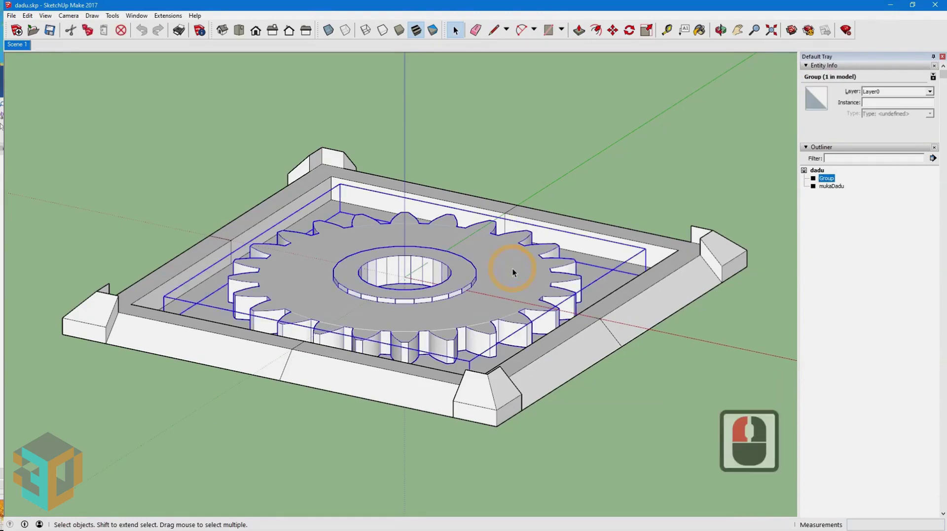
pyautogui.click(884, 102)
pyautogui.write('dadu1')
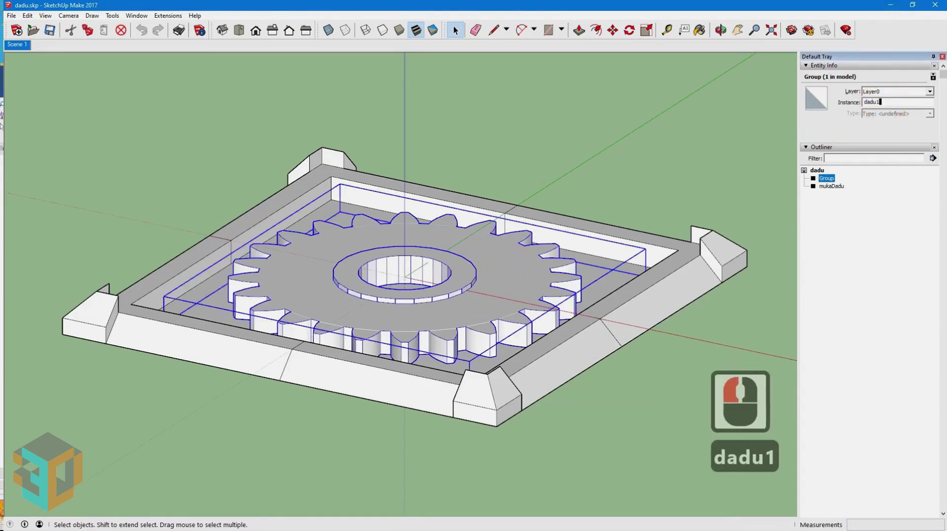
pyautogui.press('Return')
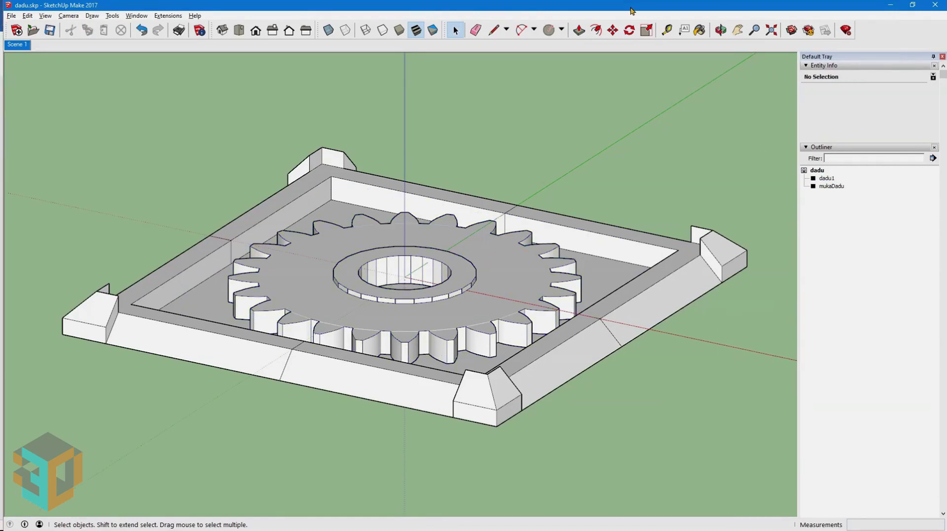
# Draw a circle with a 0.075 m radius on the recess floor, centred in the gear's hole.
pyautogui.moveTo(419, 207); pyautogui.dragTo(384, 429, button='middle')
pyautogui.click(562, 29)
pyautogui.click(573, 66)
pyautogui.click(405, 293)
pyautogui.write('0.')
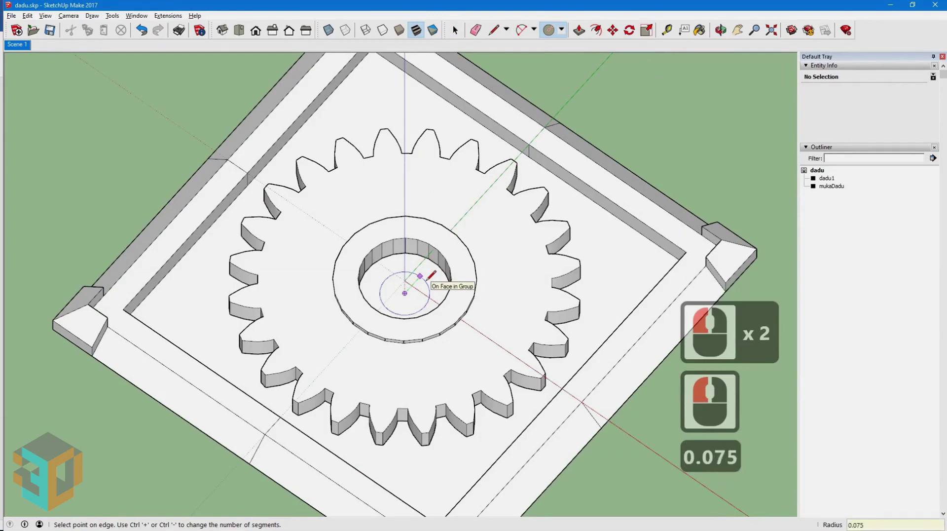
pyautogui.write('075')
pyautogui.press('Return')
# Extrude the small central circle upward by 0.06 m, level with the top of the gear's raised ring.
pyautogui.click(579, 29)
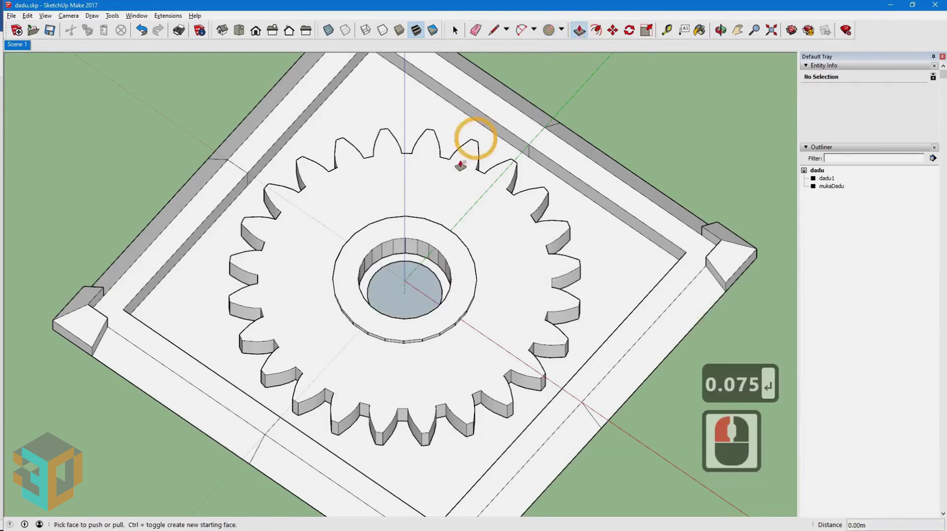
pyautogui.click(423, 289)
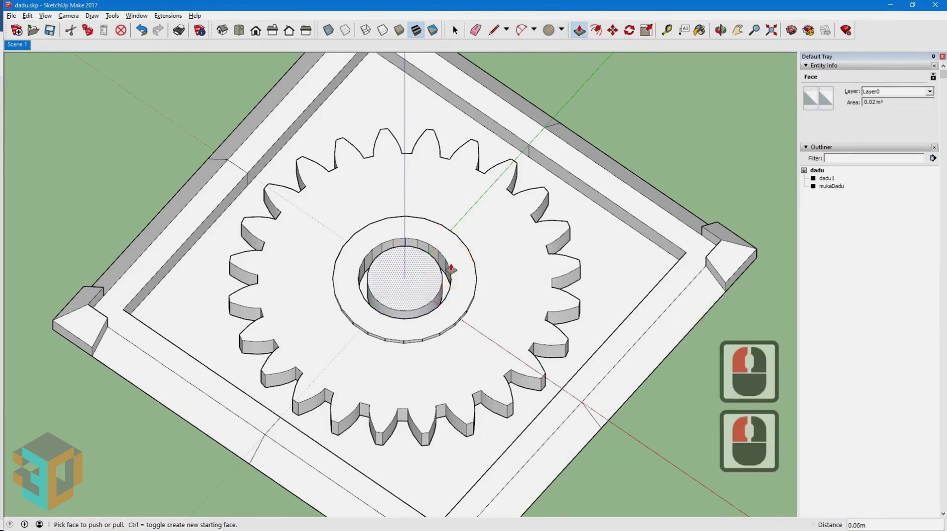
pyautogui.click(451, 268)
pyautogui.click(456, 30)
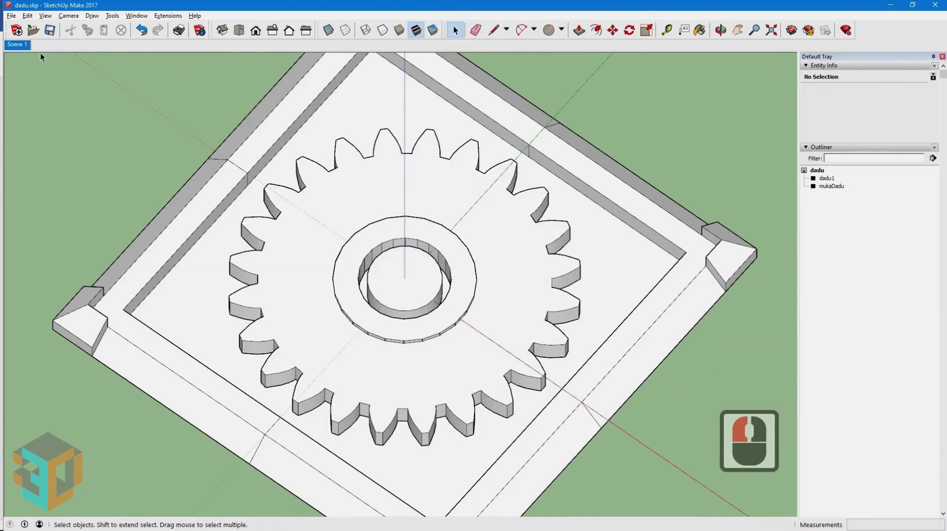
# Group the central cylinder and name its instance aksesoris1.
pyautogui.click(17, 45)
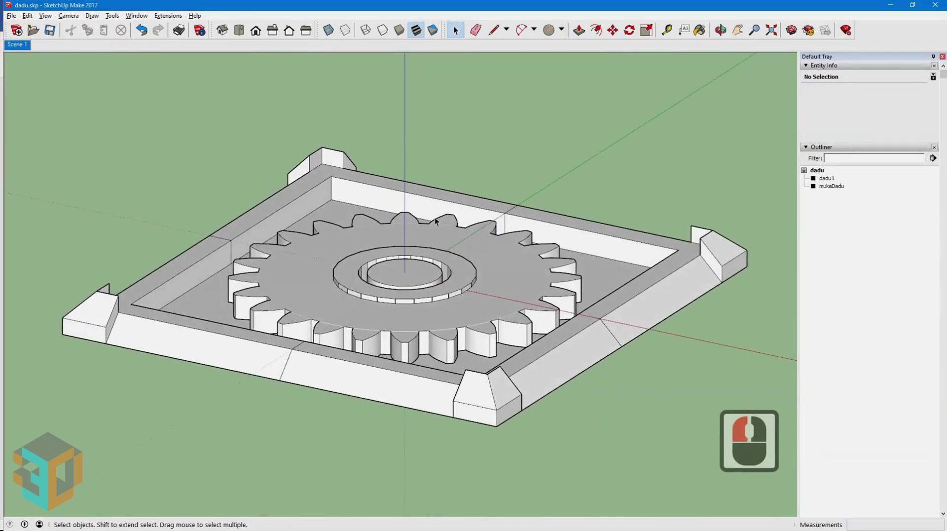
pyautogui.tripleClick(416, 275)
pyautogui.rightClick(429, 274)
pyautogui.click(445, 364)
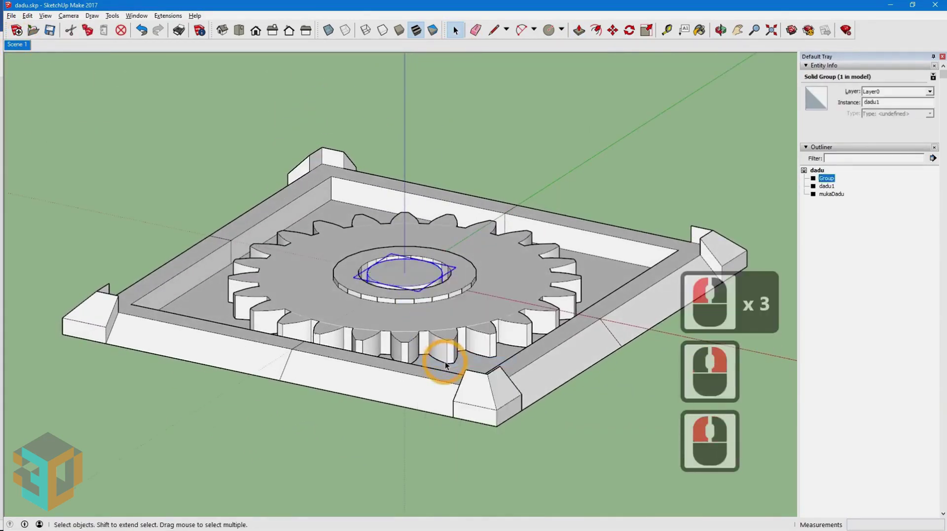
pyautogui.click(878, 102)
pyautogui.write('aksesoris1')
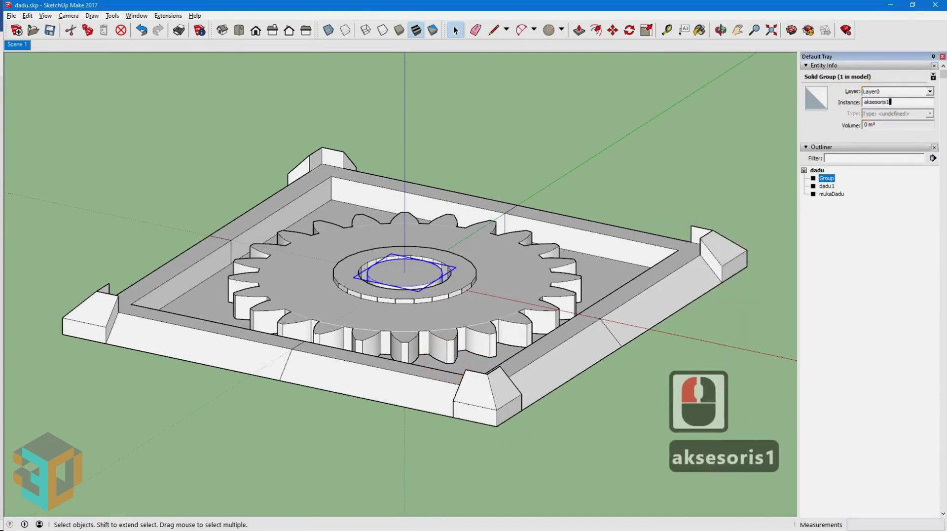
pyautogui.press('Return')
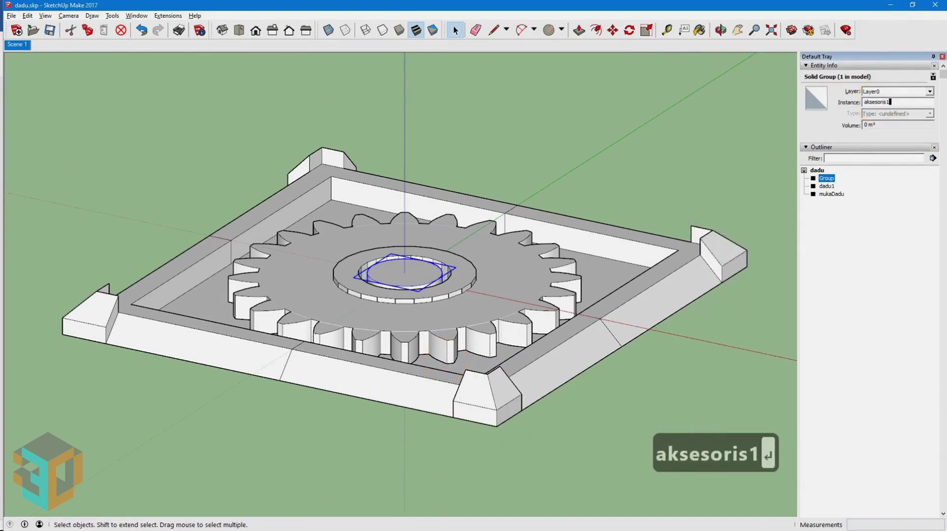
pyautogui.click(744, 97)
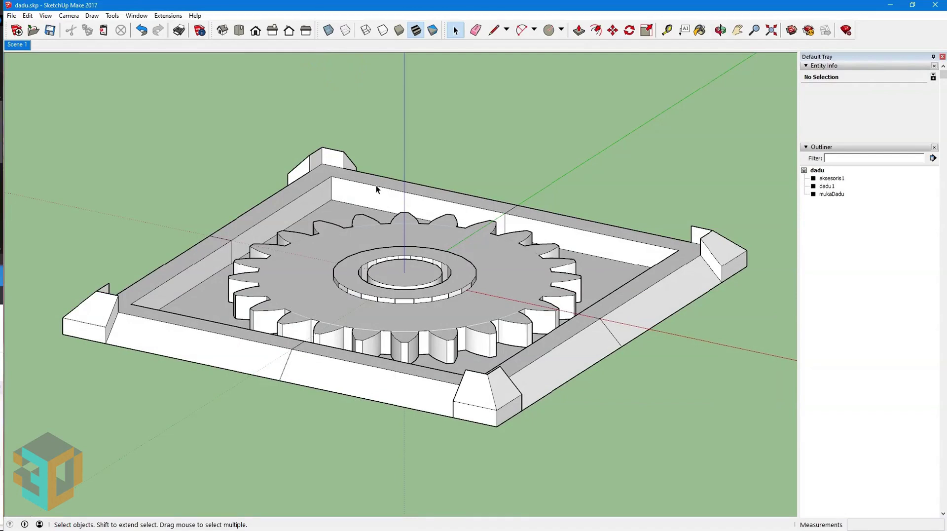
# Copy the mukaDadu frame group and paste the copy in place.
pyautogui.click(376, 185)
pyautogui.click(28, 16)
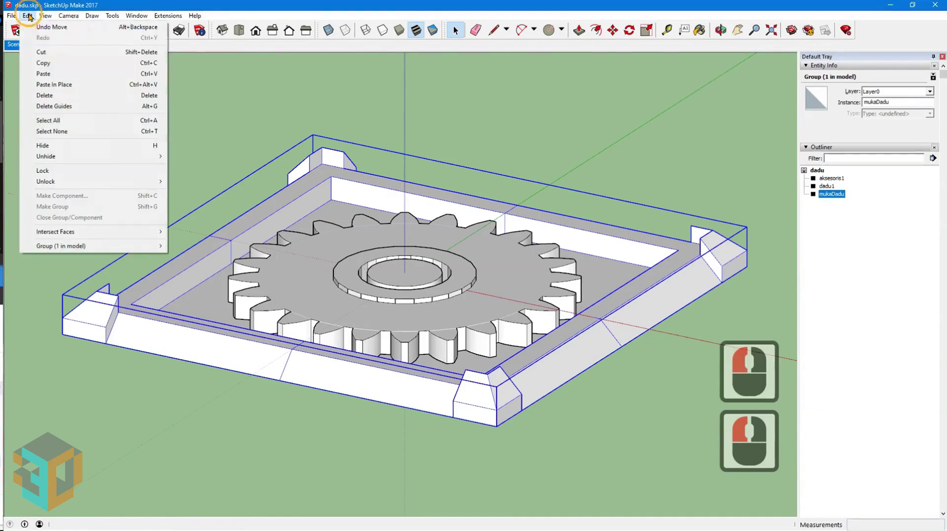
pyautogui.click(44, 62)
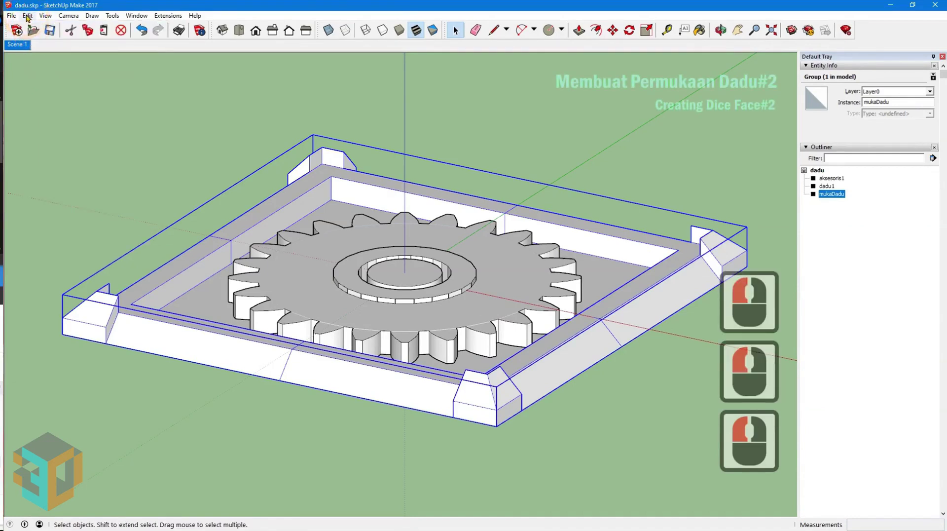
pyautogui.click(27, 15)
pyautogui.click(50, 84)
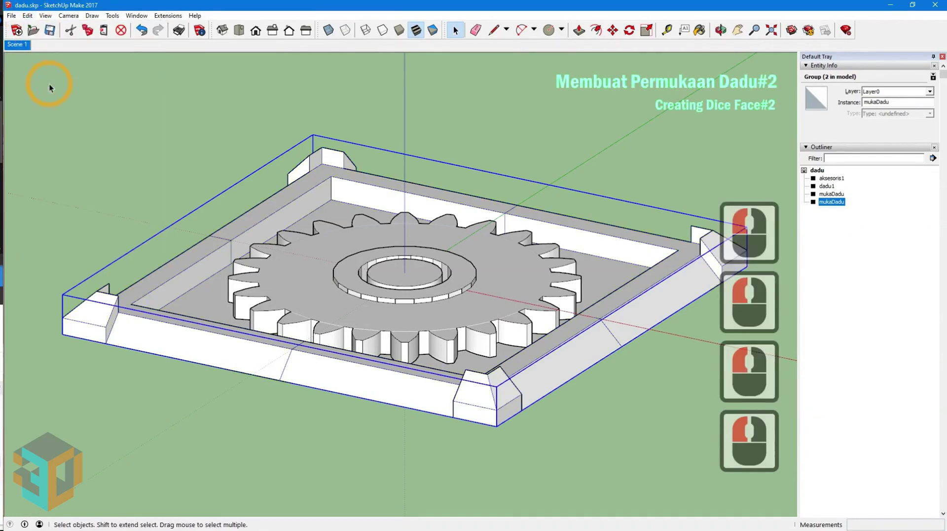
# Name the pasted frame copy mukadadu2 and hide it.
pyautogui.click(839, 202)
pyautogui.click(895, 116)
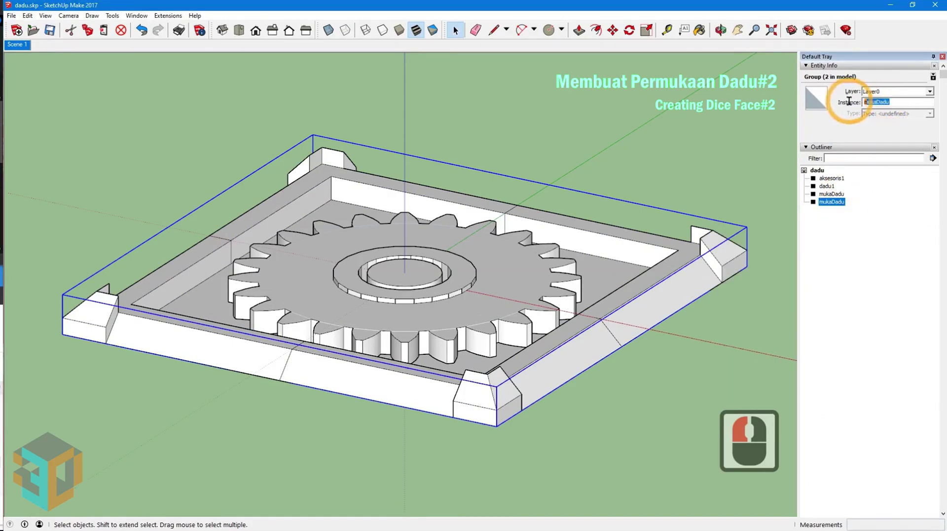
pyautogui.click(893, 102)
pyautogui.write('mukadadu2')
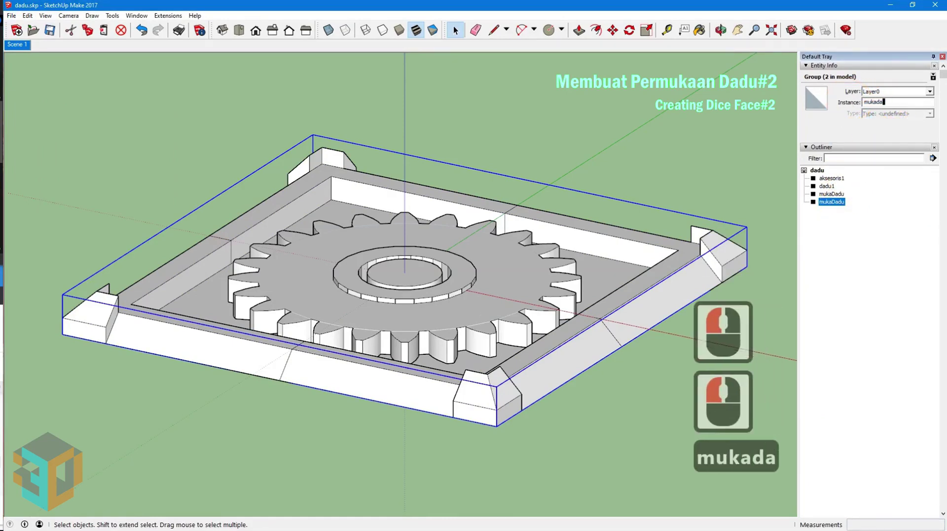
pyautogui.press('Return')
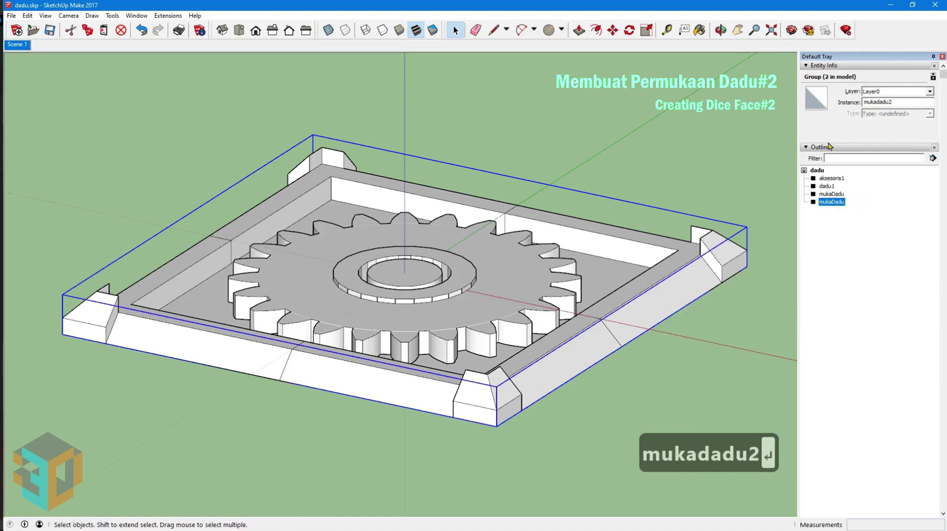
pyautogui.rightClick(826, 204)
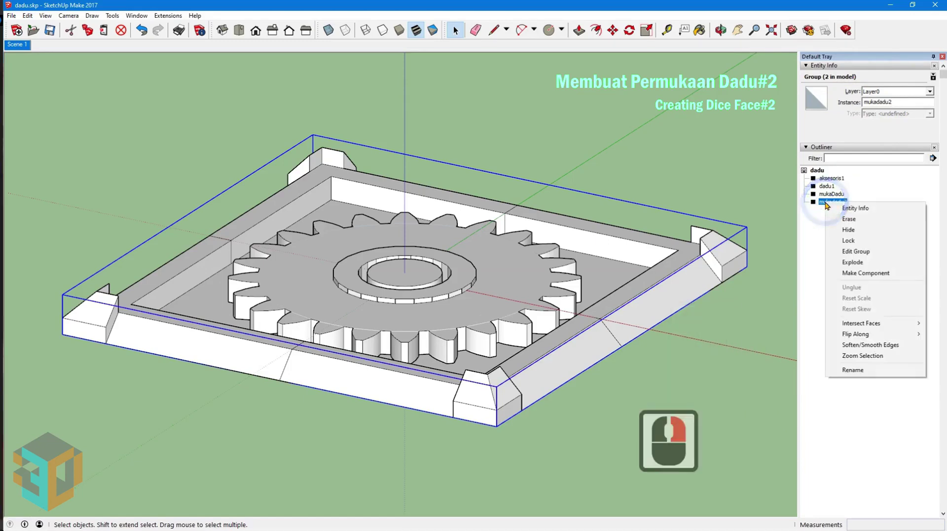
pyautogui.click(839, 230)
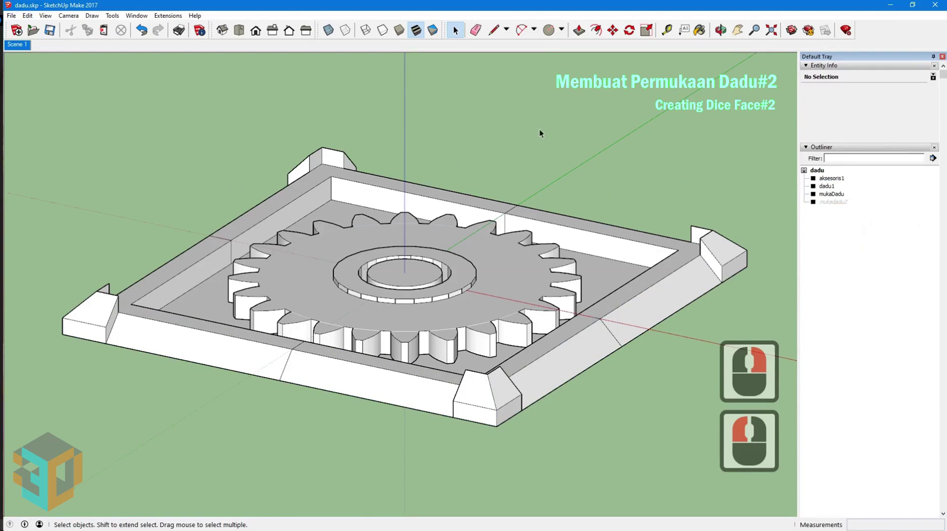
# Move the aksesoris1, dadu1 and mukaDadu groups together by 1 m along the red axis.
pyautogui.moveTo(538, 127); pyautogui.dragTo(301, 366)
pyautogui.moveTo(210, 433); pyautogui.dragTo(210, 432)
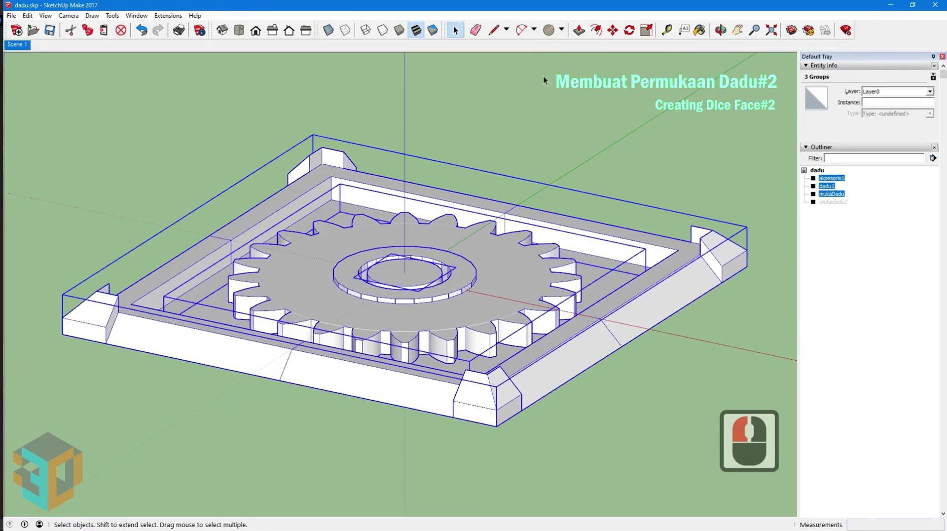
pyautogui.click(612, 30)
pyautogui.click(82, 321)
pyautogui.press('shift')
pyautogui.write('1')
pyautogui.press('Return')
pyautogui.press('space')
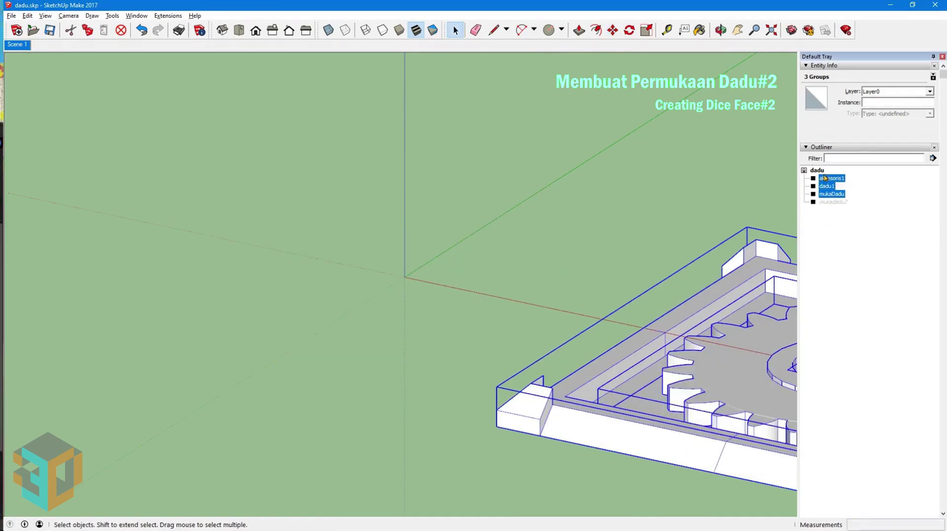
# Hide the three moved groups and unhide the mukadadu2 frame.
pyautogui.rightClick(828, 187)
pyautogui.click(846, 210)
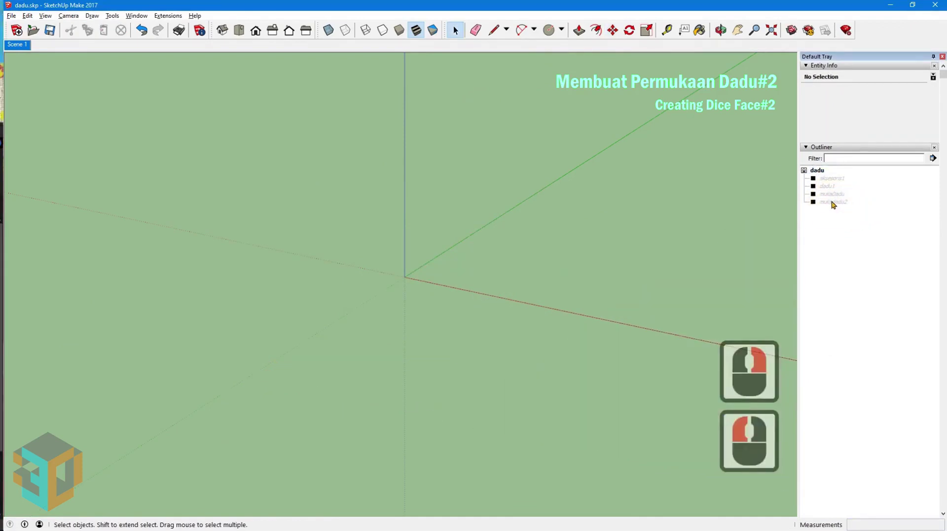
pyautogui.click(833, 202)
pyautogui.rightClick(832, 203)
pyautogui.click(841, 226)
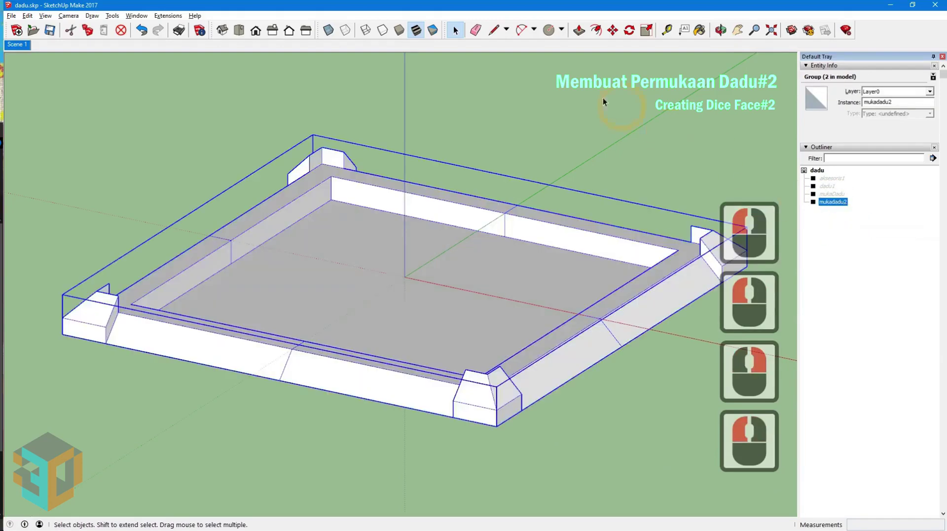
# Update Scene 1 with the current visibility of the groups.
pyautogui.rightClick(10, 51)
pyautogui.click(22, 90)
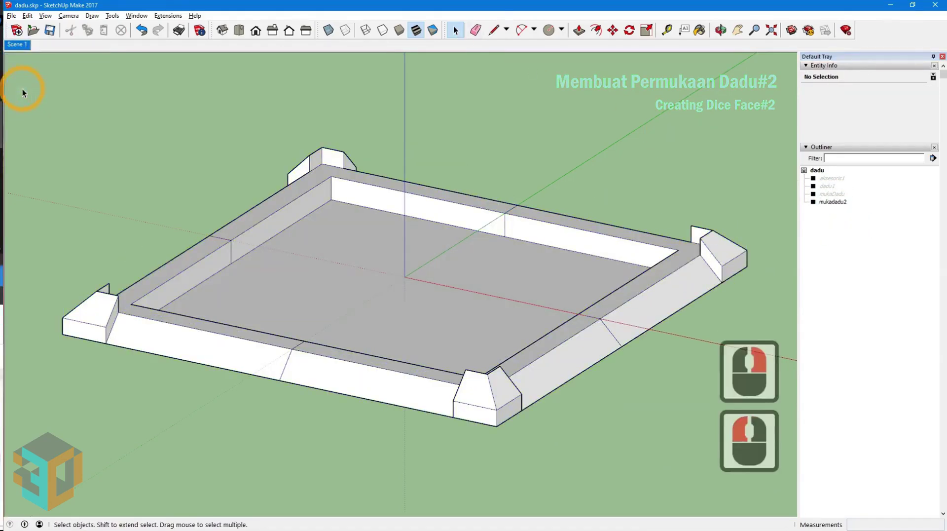
# Generate a 24-tooth gear at the centre of the mukadadu2 frame with the SPGears extension.
pyautogui.click(178, 30)
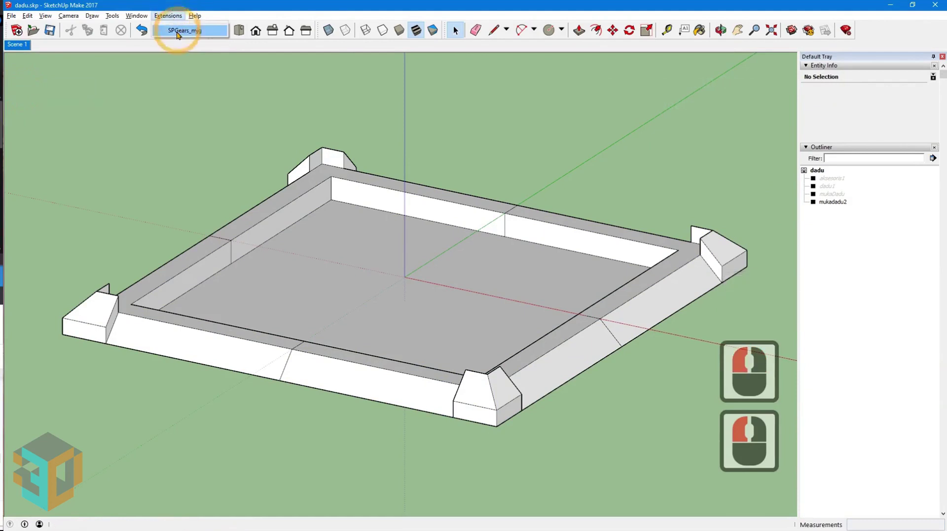
pyautogui.click(513, 242)
pyautogui.click(513, 241)
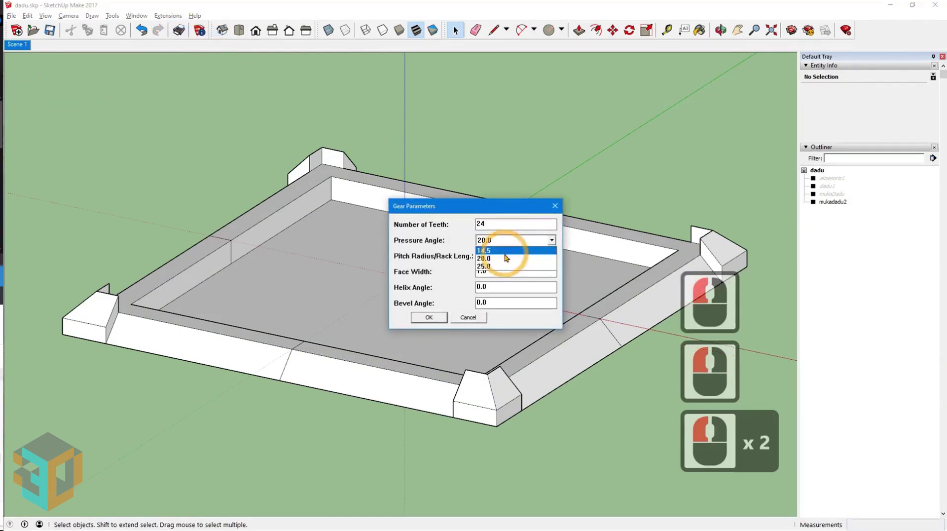
pyautogui.click(499, 251)
pyautogui.click(485, 270)
pyautogui.click(485, 286)
pyautogui.click(485, 302)
pyautogui.click(429, 317)
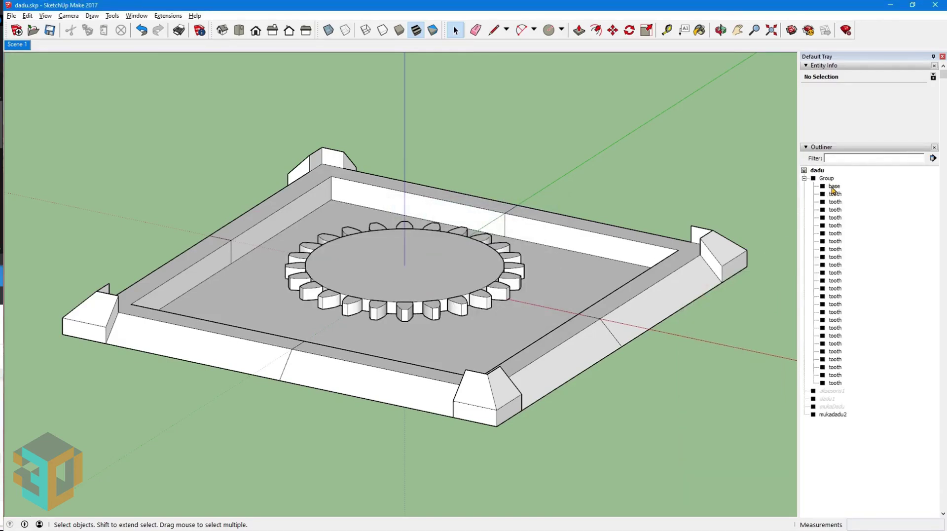
# Explode the gear's nested base and tooth groups into plain geometry inside the gear group.
pyautogui.click(833, 187)
pyautogui.keyDown('shift'); pyautogui.click(835, 383); pyautogui.keyUp('shift')
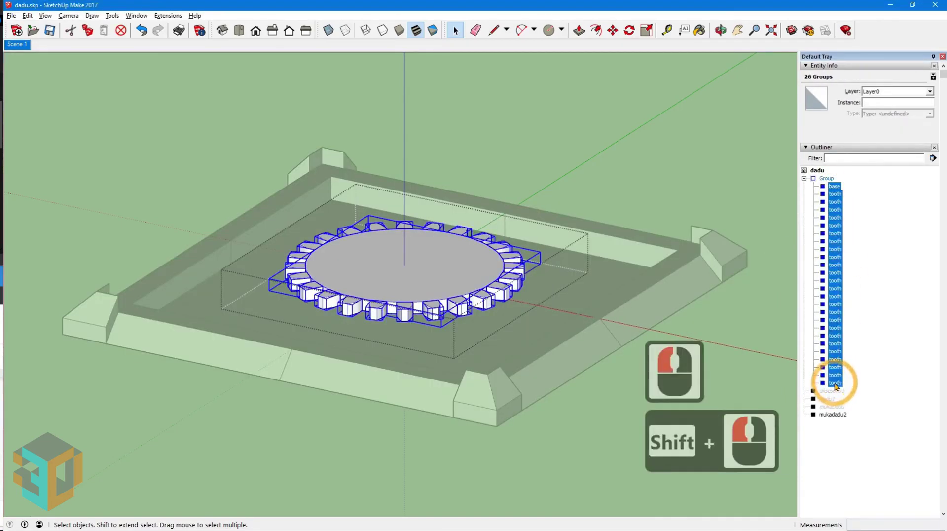
pyautogui.rightClick(835, 384)
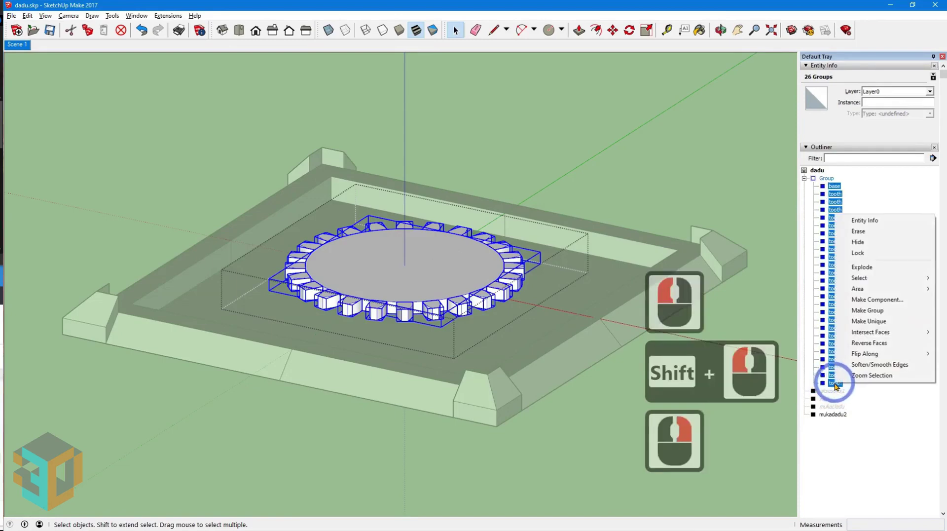
pyautogui.click(861, 267)
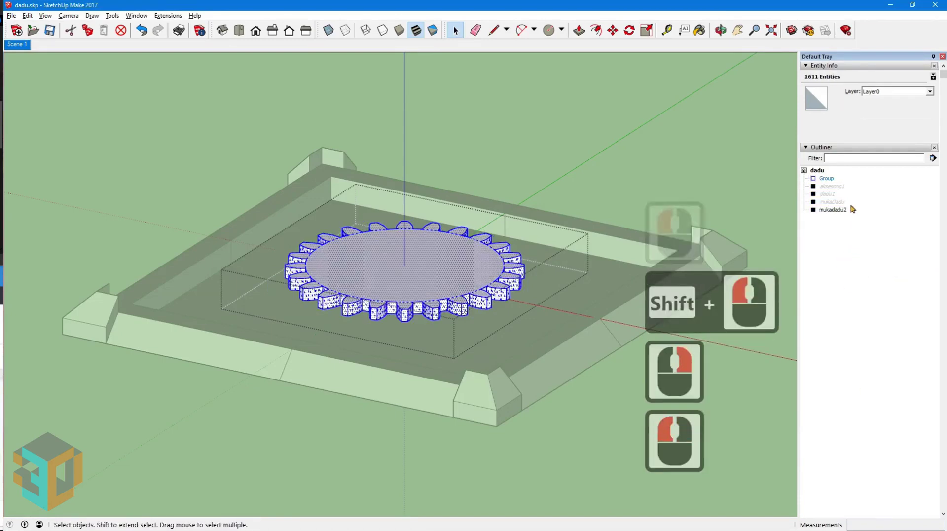
# Name the new gear group dadu2.
pyautogui.click(826, 178)
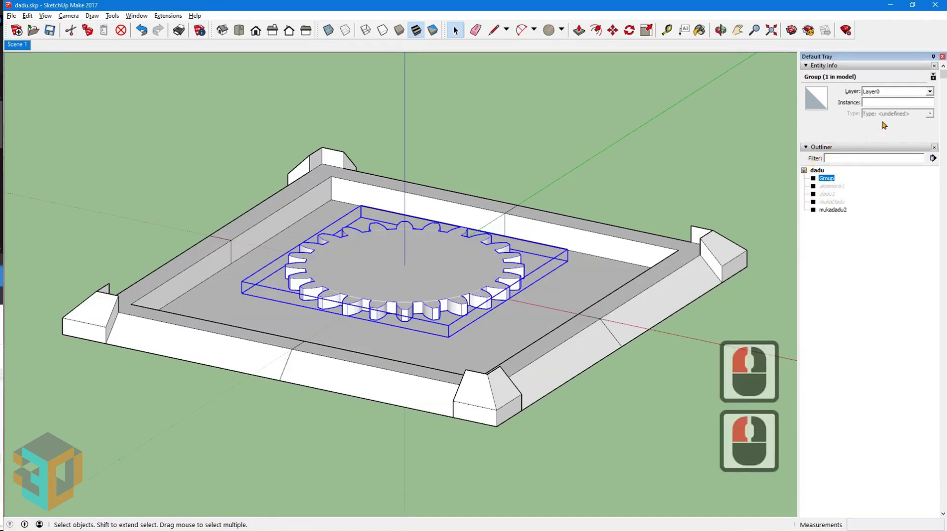
pyautogui.click(884, 103)
pyautogui.write('dadu2')
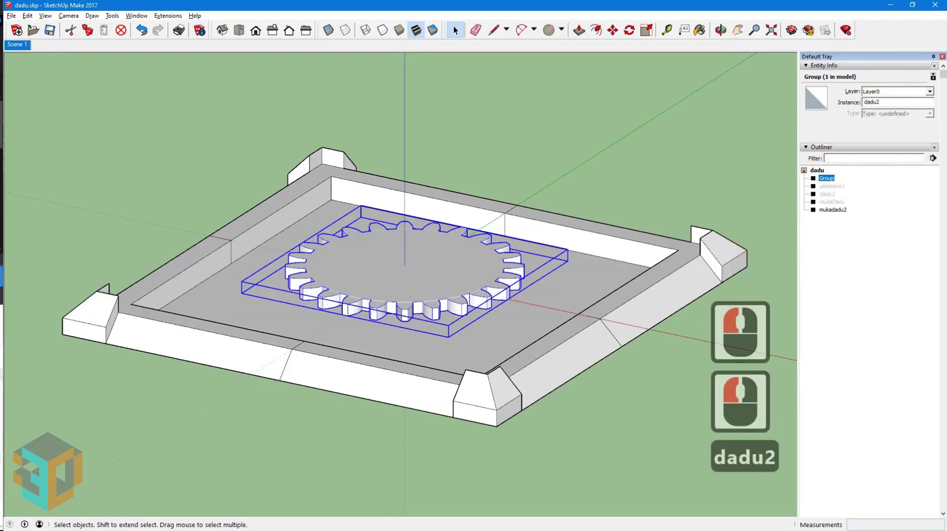
pyautogui.press('Return')
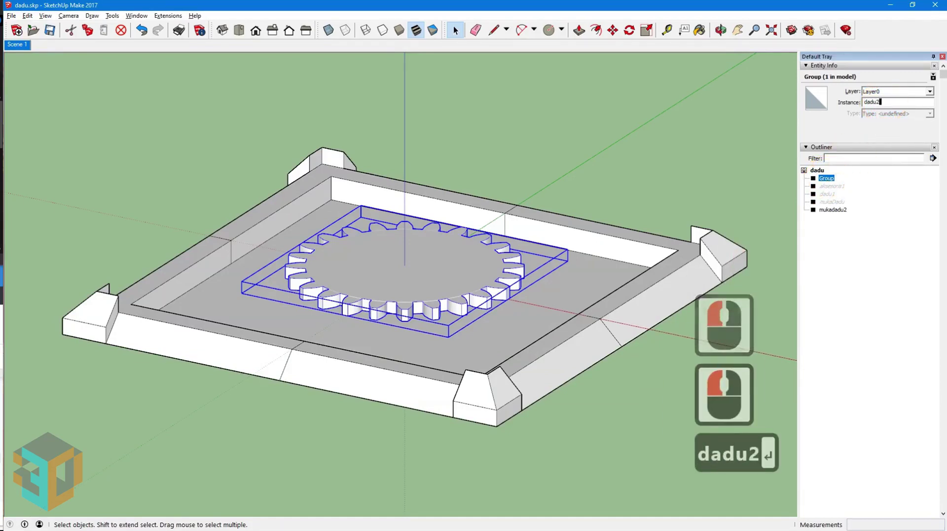
# Open the dadu2 group for editing and offset the circular edge of the gear's upper face inward by 0.02 m.
pyautogui.doubleClick(424, 258)
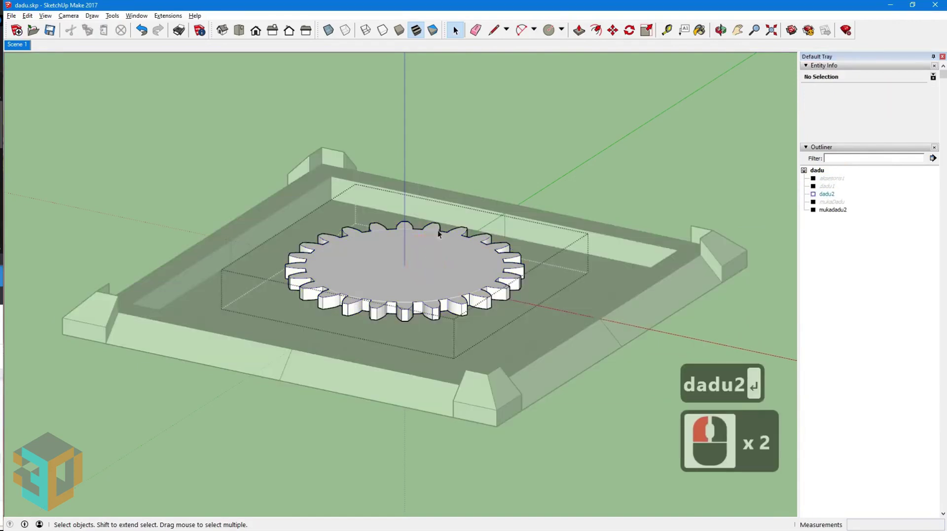
pyautogui.click(596, 30)
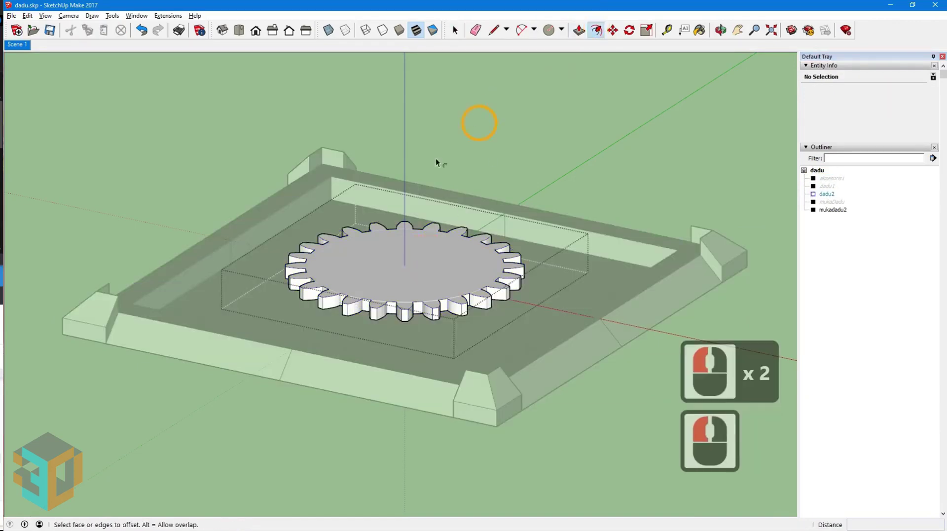
pyautogui.click(309, 260)
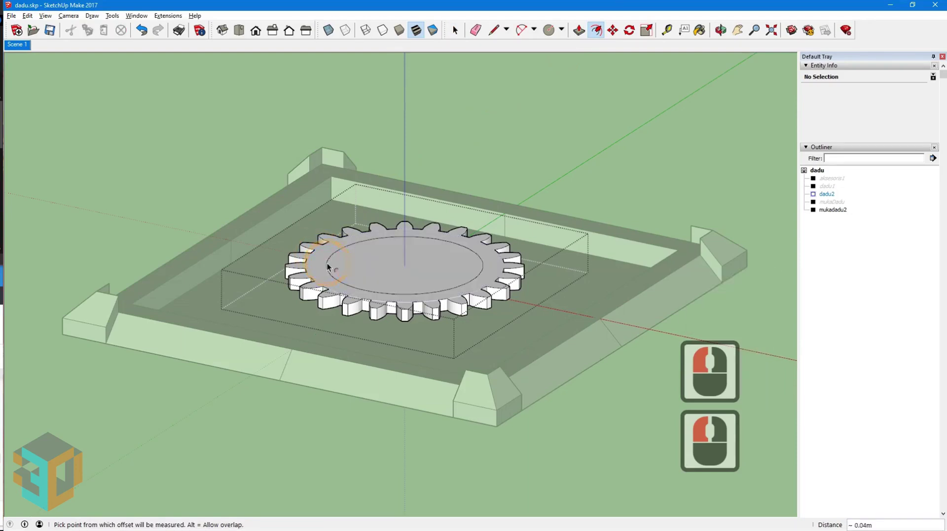
pyautogui.write('0.02')
pyautogui.press('Return')
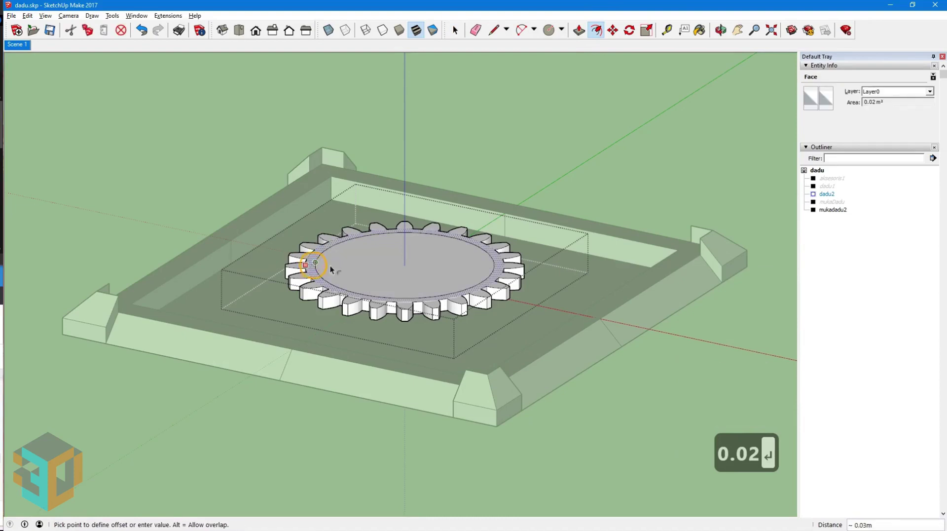
# Offset a small hub-hole circle at the gear's centre, plus a middle circle 0.12 m inward from the gear's base edge.
pyautogui.click(365, 266)
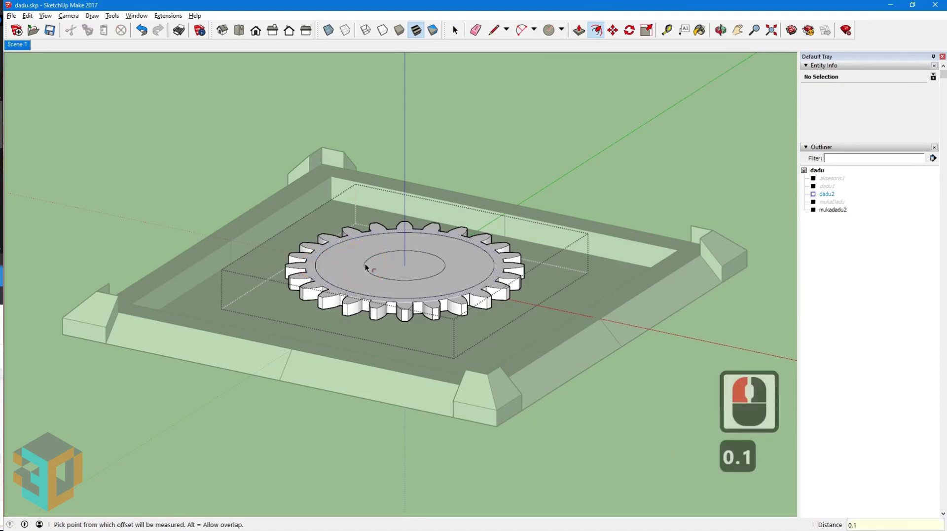
pyautogui.click(328, 273)
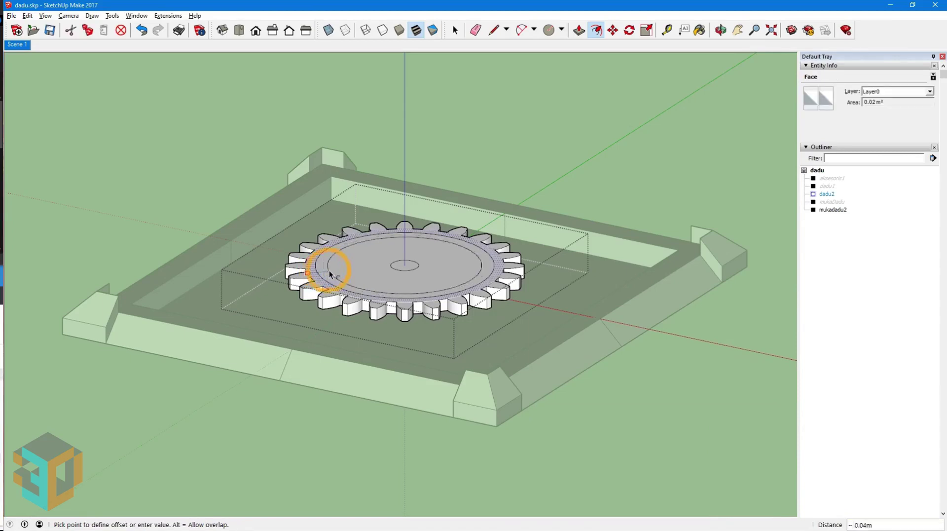
pyautogui.click(374, 270)
pyautogui.write('0.12')
pyautogui.press('Return')
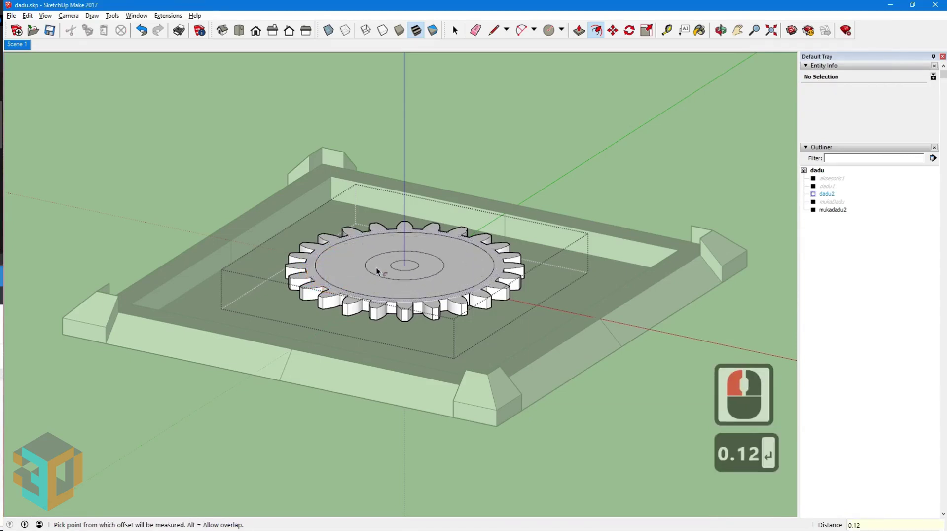
# From the top view, draw two parallel lines along the red axis from one tooth's root corners into the middle circle, about 0.14 m long.
pyautogui.click(239, 30)
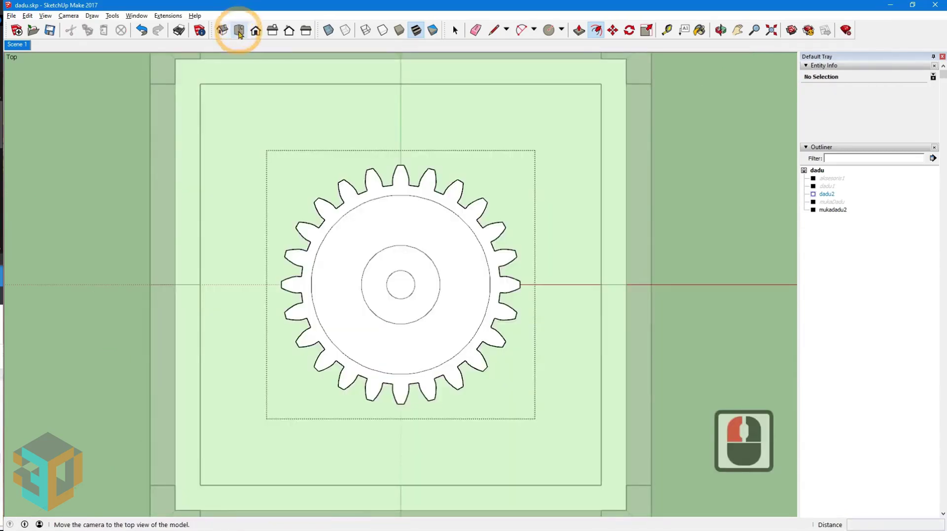
pyautogui.scroll(8, 380, 291)
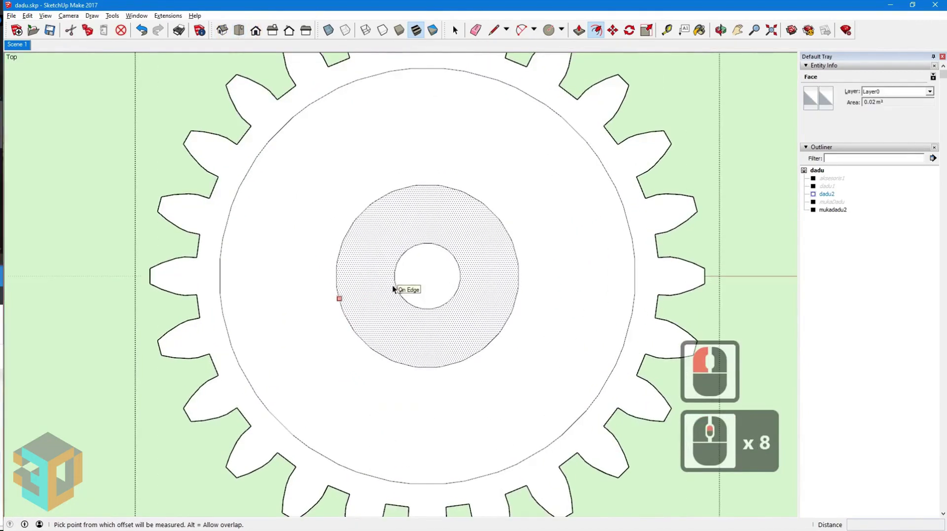
pyautogui.click(494, 30)
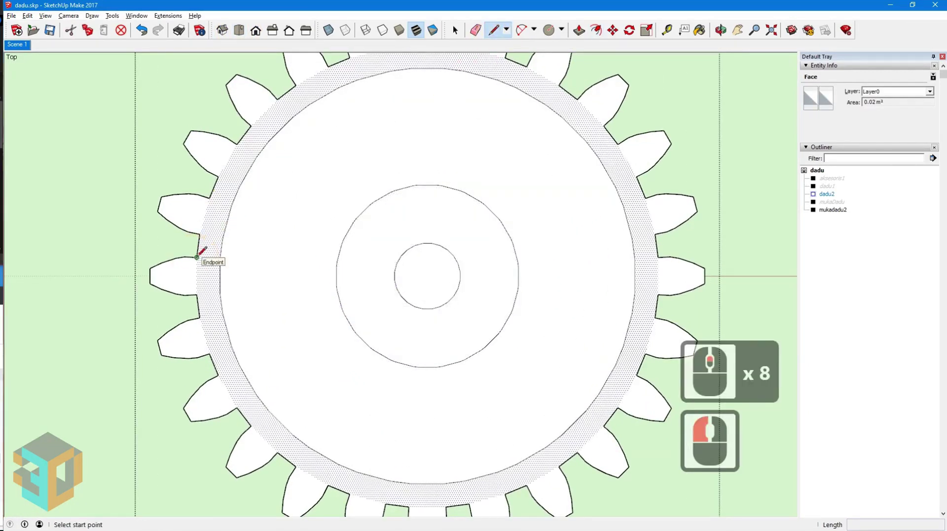
pyautogui.click(197, 257)
pyautogui.click(359, 257)
pyautogui.click(400, 148)
pyautogui.click(456, 30)
pyautogui.click(494, 30)
pyautogui.click(207, 296)
pyautogui.moveTo(196, 294); pyautogui.dragTo(347, 294)
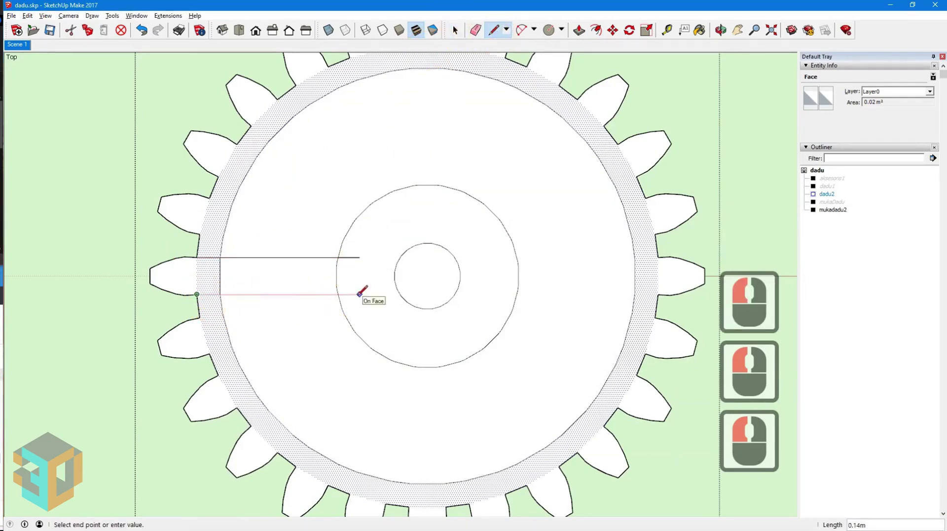
pyautogui.click(360, 294)
pyautogui.click(456, 30)
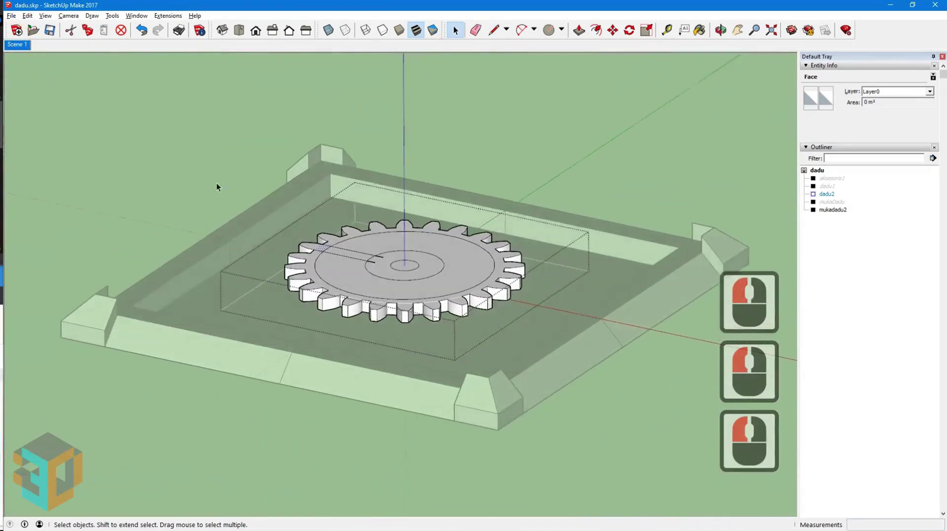
# Erase the ends of the two lines that extend into the outer ring and the middle circle.
pyautogui.scroll(8, 339, 236)
pyautogui.click(476, 30)
pyautogui.click(307, 246)
pyautogui.click(290, 259)
pyautogui.click(414, 283)
pyautogui.click(431, 273)
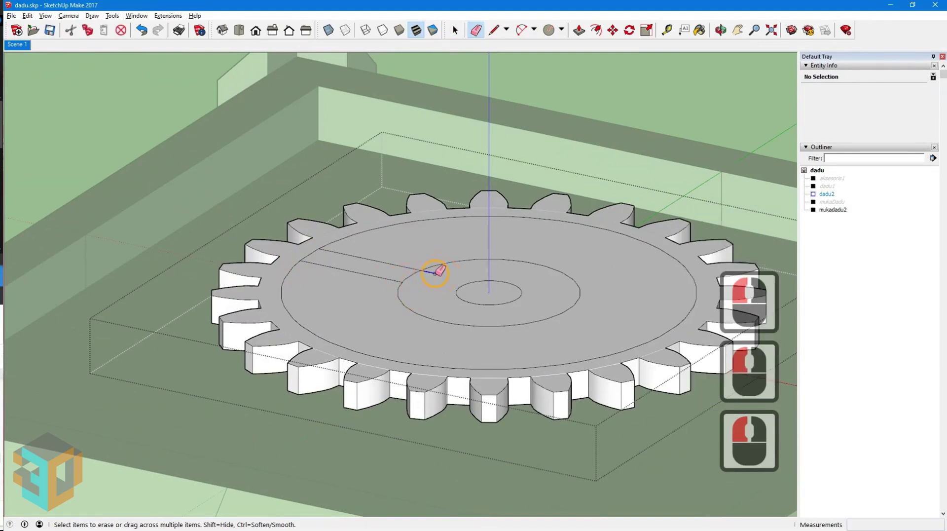
# Rotate-copy the two spoke lines about the gear's centre by 90 degrees, with 3x copies, to outline four spokes.
pyautogui.click(370, 260)
pyautogui.keyDown('shift'); pyautogui.click(363, 274); pyautogui.keyUp('shift')
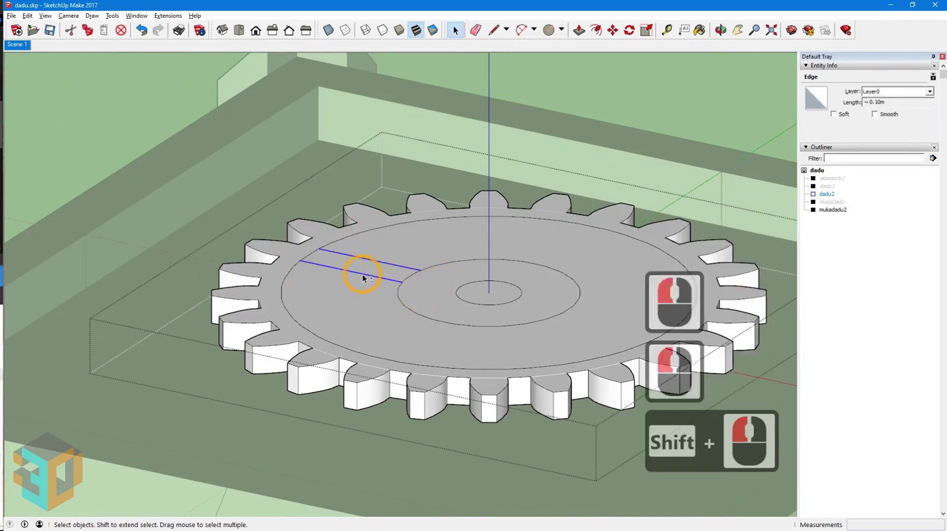
pyautogui.click(629, 30)
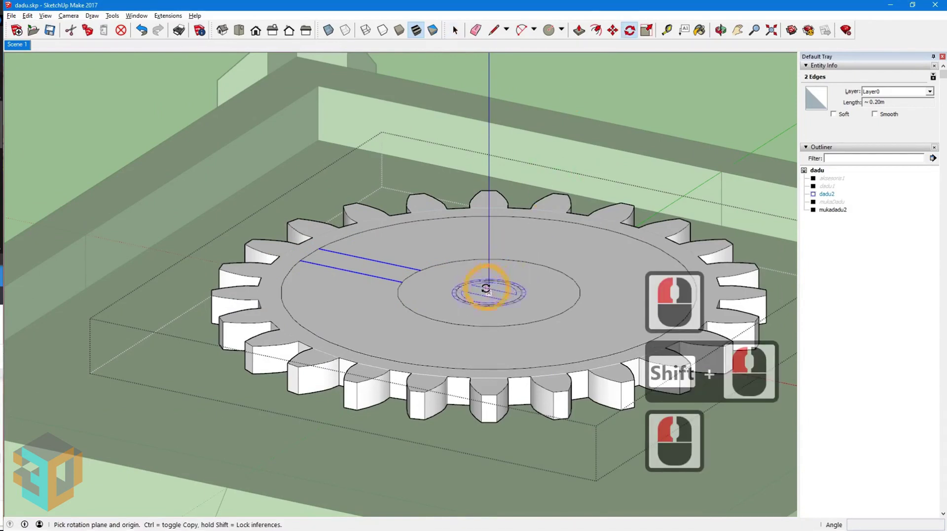
pyautogui.click(490, 295)
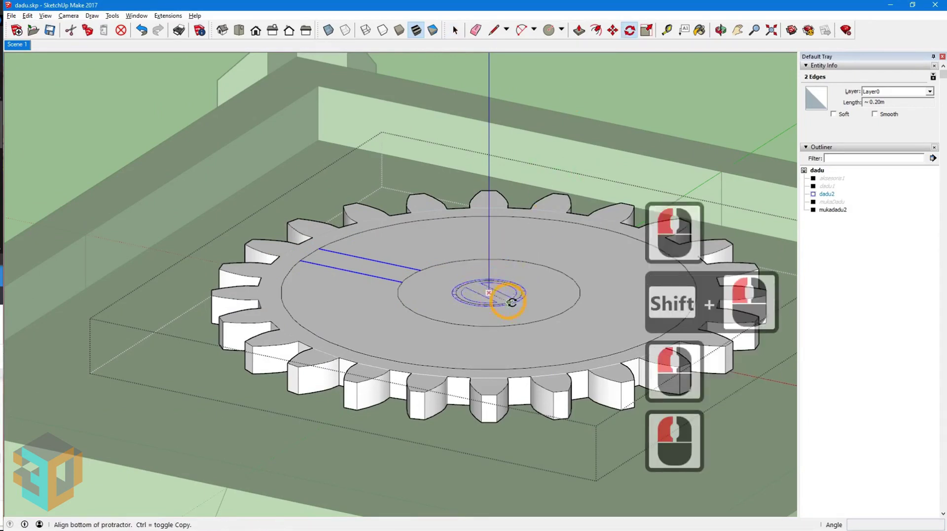
pyautogui.keyDown('ctrl'); pyautogui.click(548, 306); pyautogui.keyUp('ctrl')
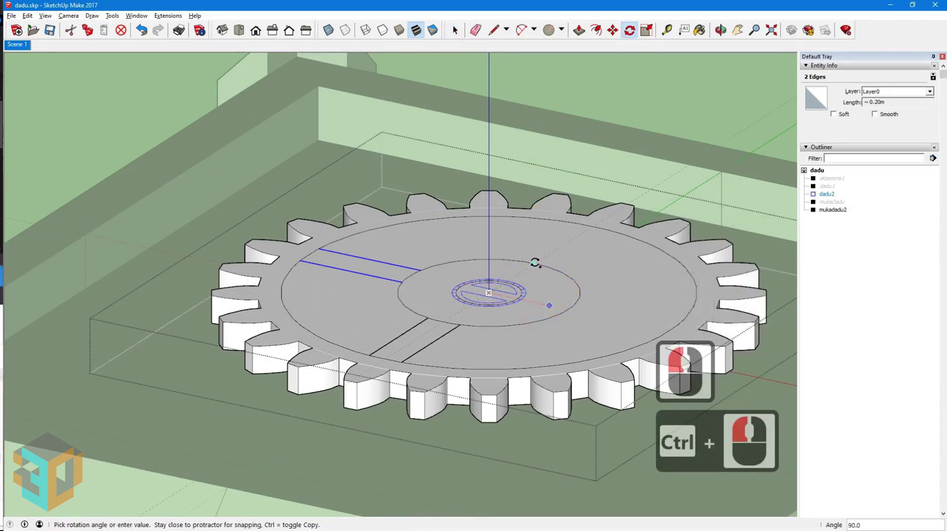
pyautogui.write('90')
pyautogui.press('Return')
pyautogui.write('3x')
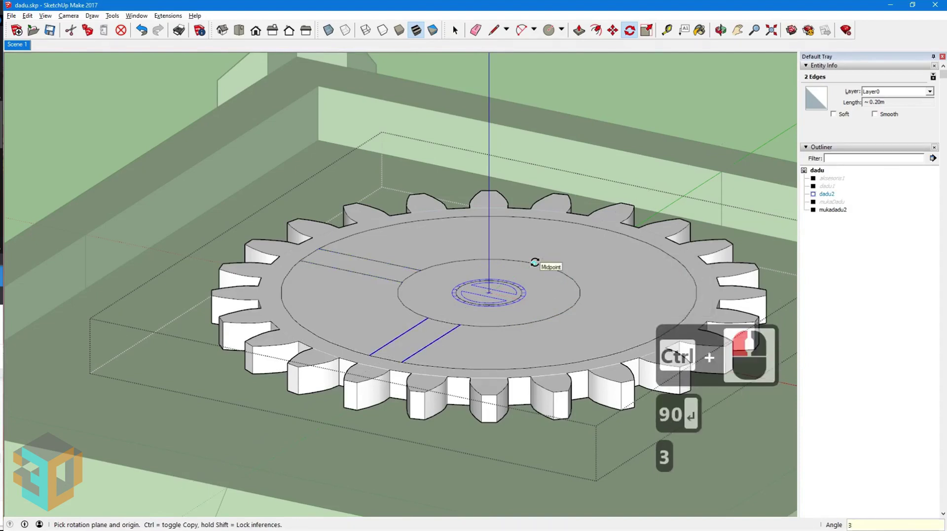
pyautogui.press('Return')
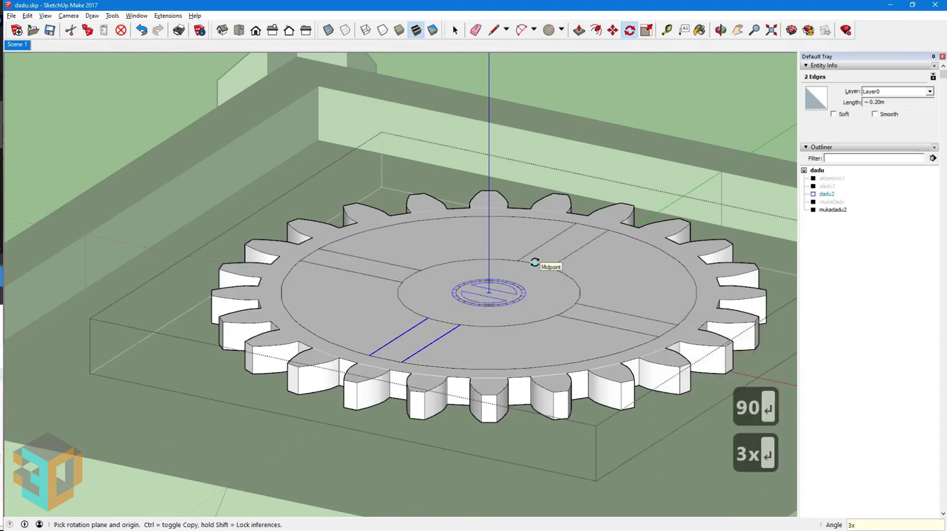
# Push the central circle and the four areas between the spokes through the gear's full thickness to cut openings.
pyautogui.click(455, 32)
pyautogui.click(579, 31)
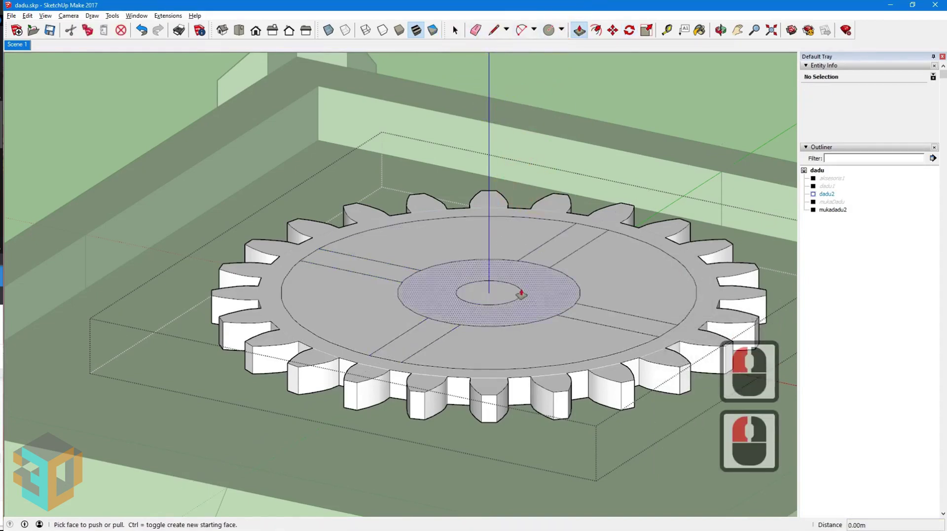
pyautogui.click(503, 298)
pyautogui.click(408, 253)
pyautogui.click(475, 411)
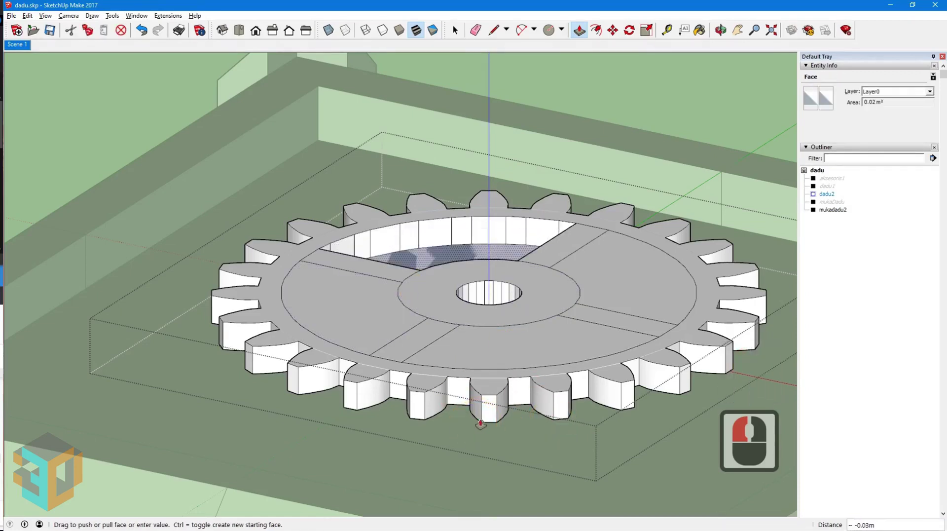
pyautogui.click(338, 312)
pyautogui.click(357, 410)
pyautogui.click(593, 342)
pyautogui.click(616, 409)
pyautogui.click(644, 299)
pyautogui.click(680, 387)
pyautogui.click(454, 30)
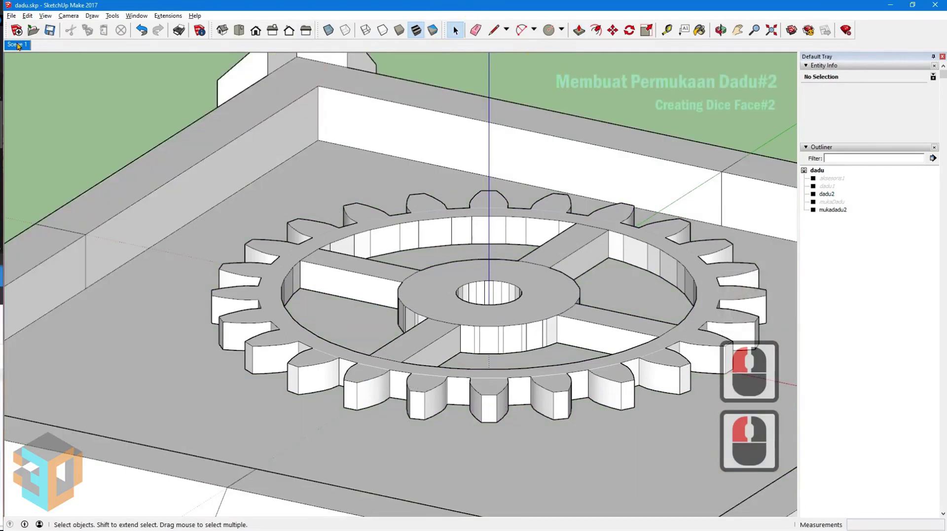
# Draw a vertical line 0.05 m long up the blue axis from the origin in the gear's central hole.
pyautogui.click(19, 45)
pyautogui.moveTo(421, 223); pyautogui.dragTo(504, 365, button='middle')
pyautogui.scroll(7, 437, 285)
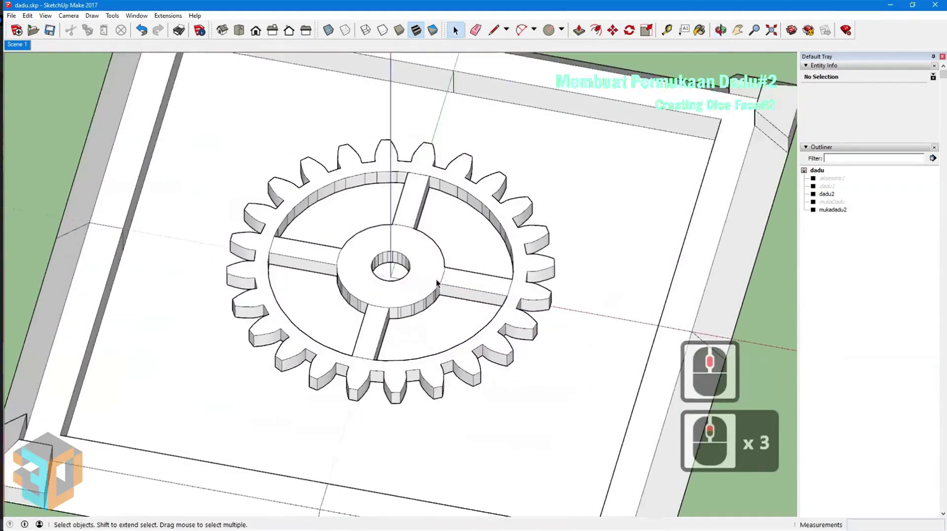
pyautogui.click(493, 30)
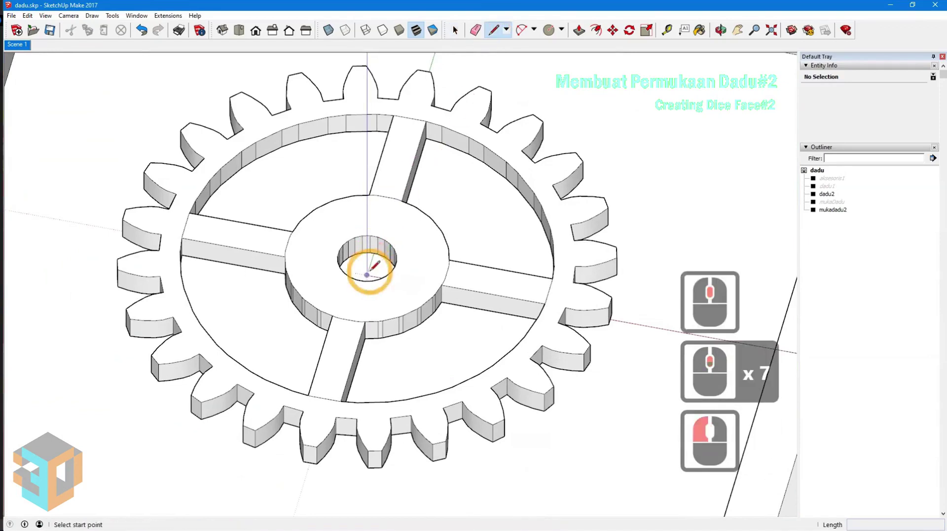
pyautogui.click(367, 274)
pyautogui.write('0.05')
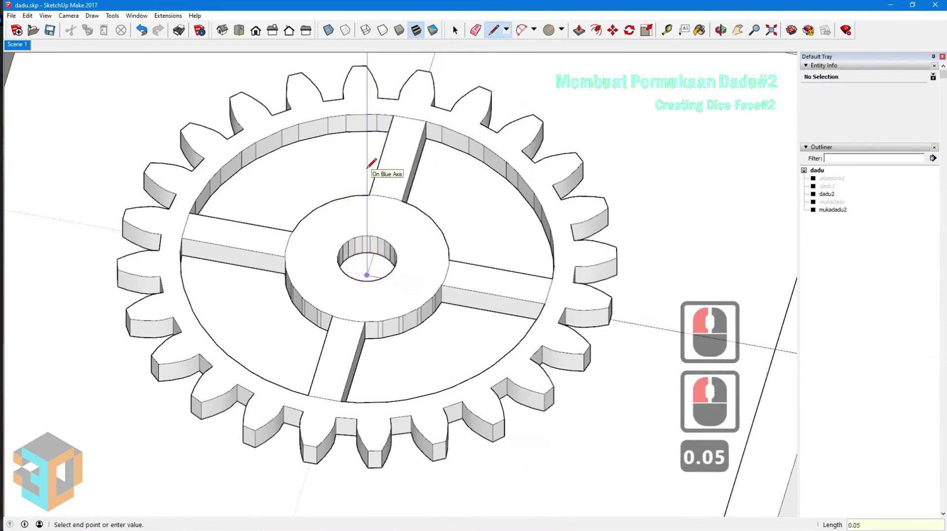
pyautogui.press('Return')
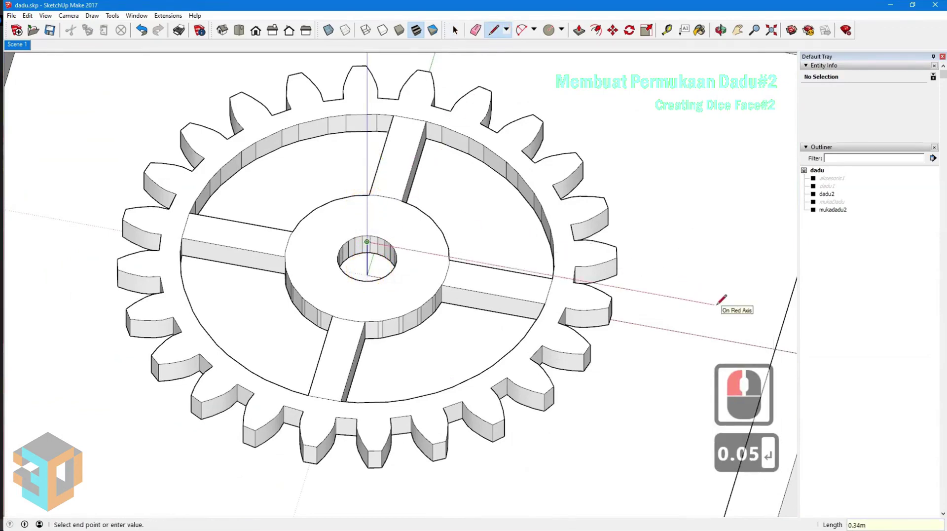
# Draw a 0.22 m line along the red axis from the upper end of the vertical line.
pyautogui.write('0.22')
pyautogui.press('Return')
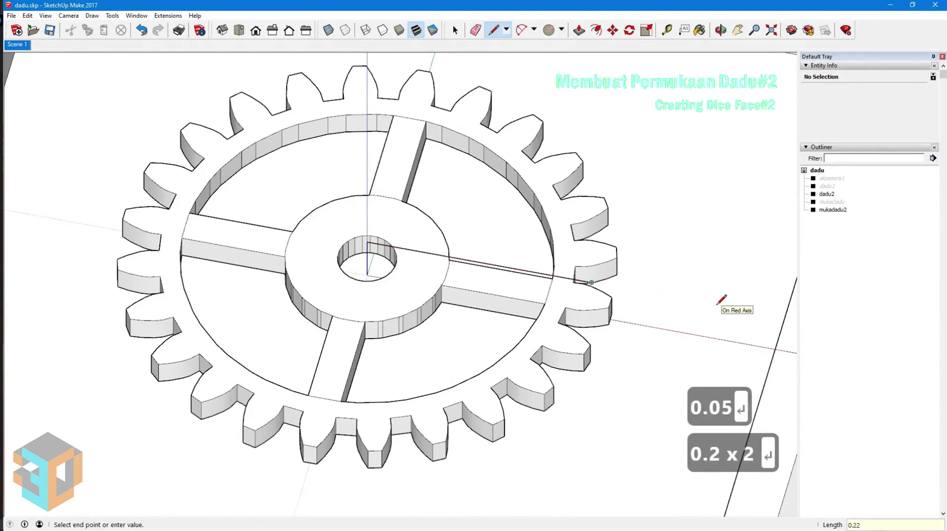
pyautogui.click(455, 30)
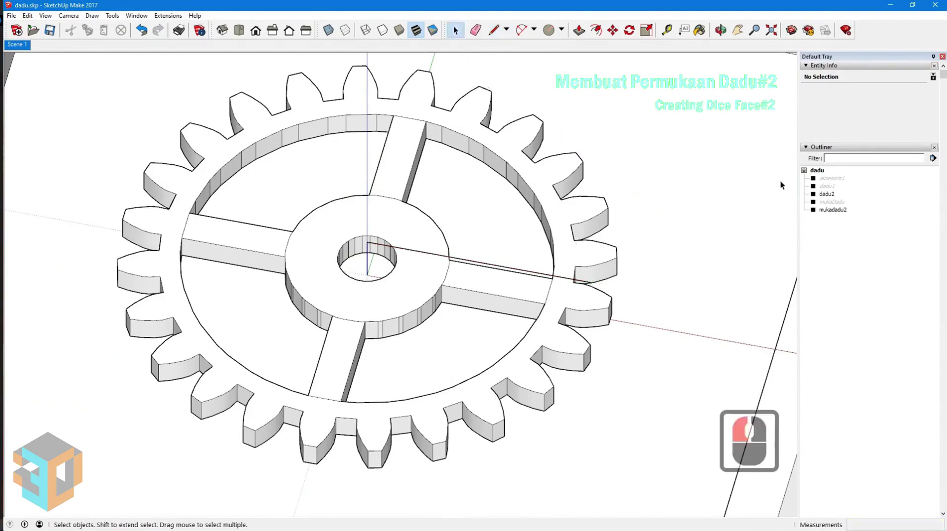
# Hide the dadu2 gear so that the two path lines stand clear.
pyautogui.click(827, 194)
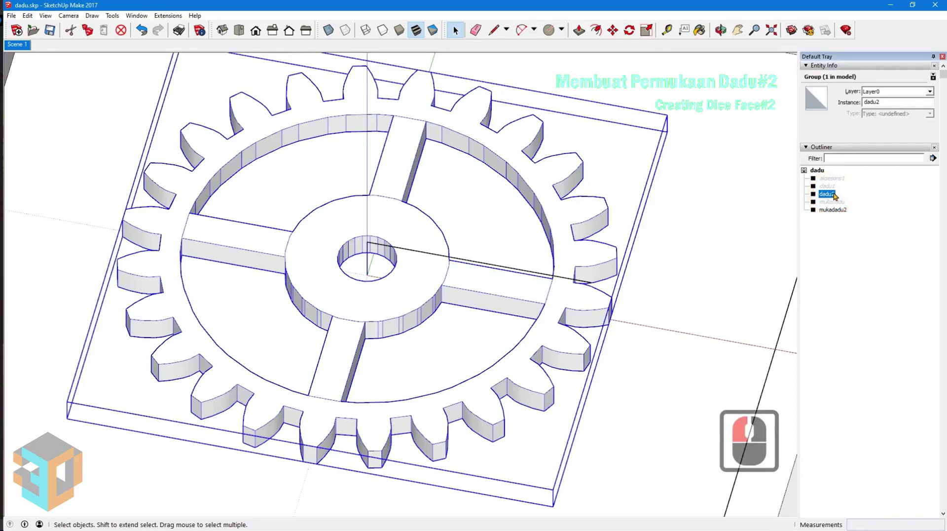
pyautogui.rightClick(833, 196)
pyautogui.click(859, 220)
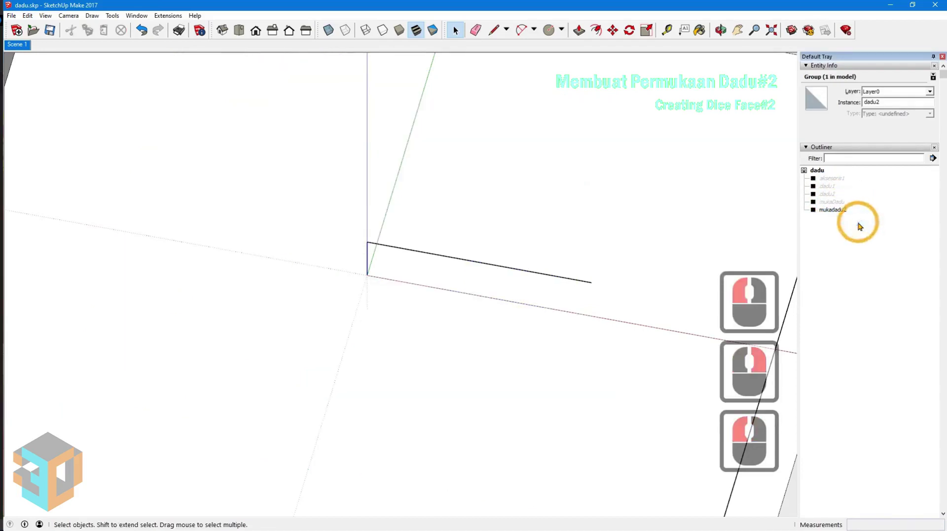
# Offset the vertical and horizontal path lines together by 0.03 m towards the inside of their corner, in the front view.
pyautogui.click(256, 32)
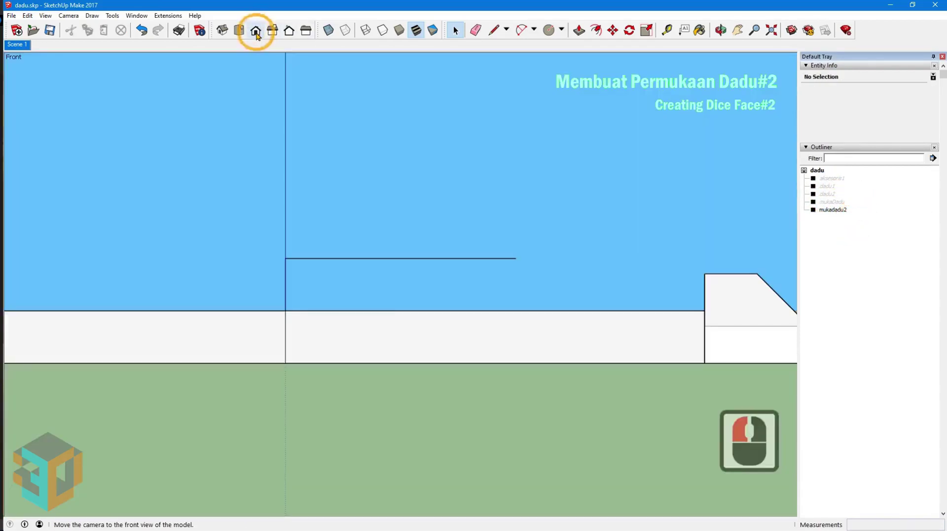
pyautogui.click(286, 269)
pyautogui.keyDown('shift'); pyautogui.click(301, 259); pyautogui.keyUp('shift')
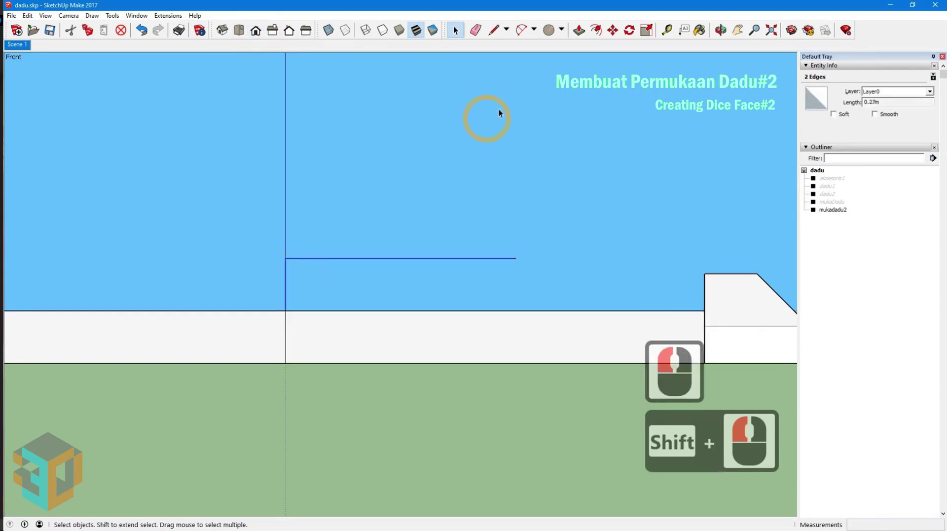
pyautogui.click(597, 31)
pyautogui.click(339, 259)
pyautogui.click(340, 285)
pyautogui.write('0.03')
pyautogui.press('Return')
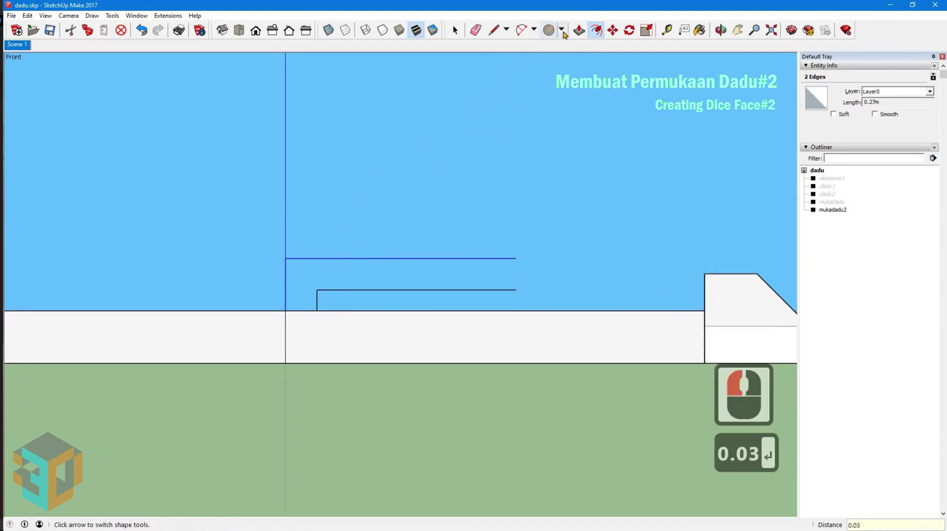
# Round the path's corner with a 0.03 m radius circle centred on the offset corner, erasing the leftover arc, corner and offset lines.
pyautogui.click(562, 31)
pyautogui.click(562, 63)
pyautogui.click(317, 289)
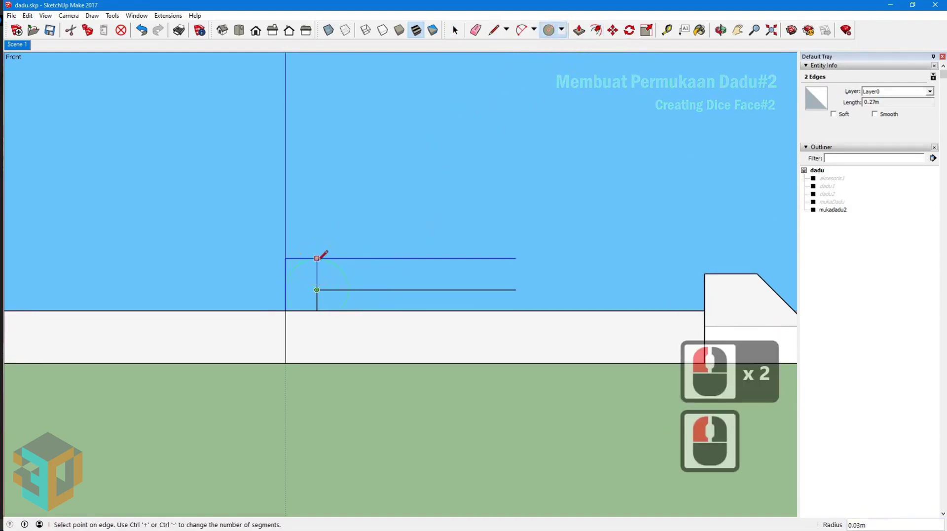
pyautogui.click(323, 255)
pyautogui.click(476, 30)
pyautogui.moveTo(294, 254); pyautogui.dragTo(285, 273)
pyautogui.moveTo(290, 307)
pyautogui.mouseDown()
pyautogui.moveTo(321, 302)
pyautogui.moveTo(349, 277)
pyautogui.mouseUp()
pyautogui.click(356, 289)
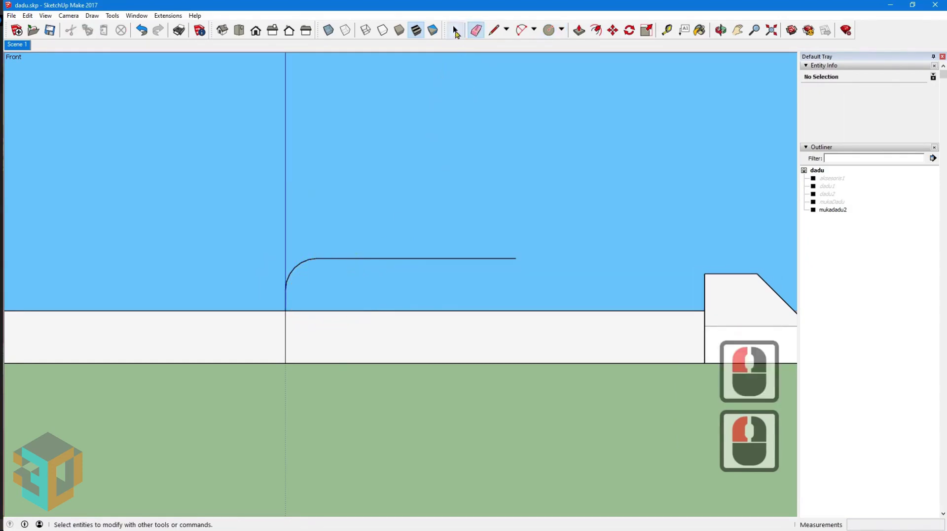
# Draw a horizontal circle with a 0.02 m radius at the origin, at the lower end of the path.
pyautogui.click(455, 30)
pyautogui.moveTo(571, 118); pyautogui.dragTo(420, 258, button='middle')
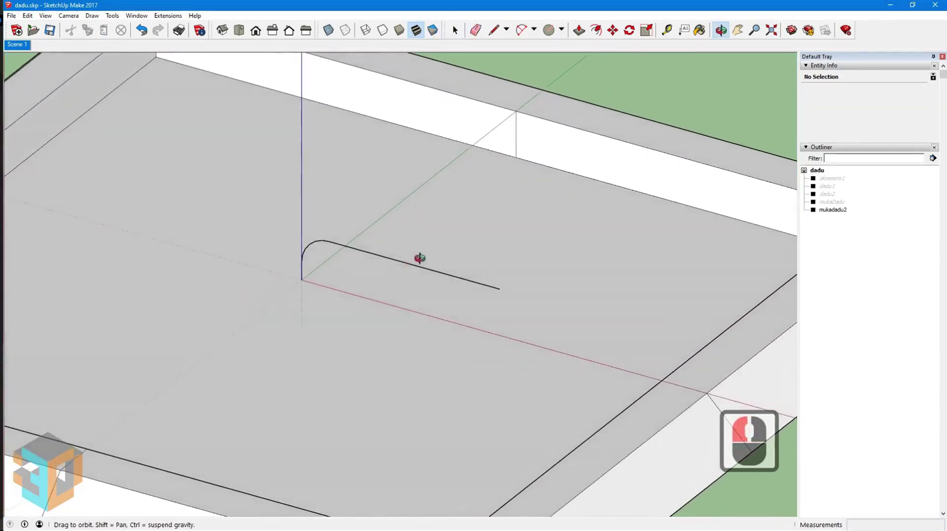
pyautogui.scroll(1, 419, 258)
pyautogui.click(561, 30)
pyautogui.click(567, 68)
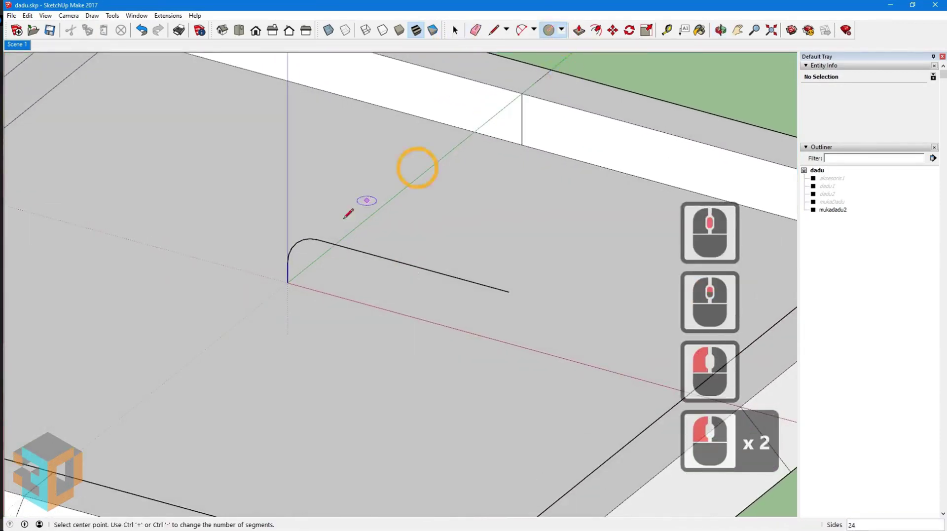
pyautogui.click(289, 281)
pyautogui.write('0.02')
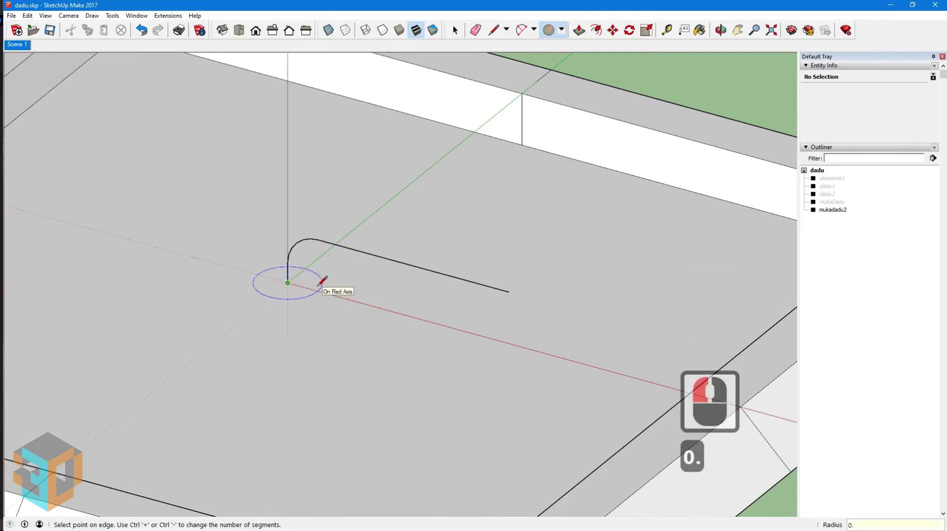
pyautogui.press('Return')
# Sweep the circle along the entire bent path with Follow Me to form a pipe.
pyautogui.click(113, 16)
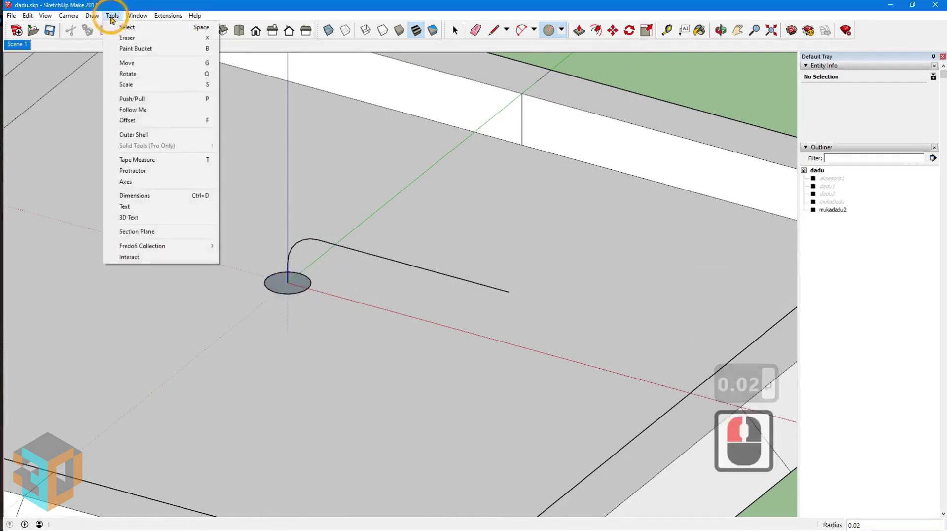
pyautogui.click(126, 114)
pyautogui.click(281, 290)
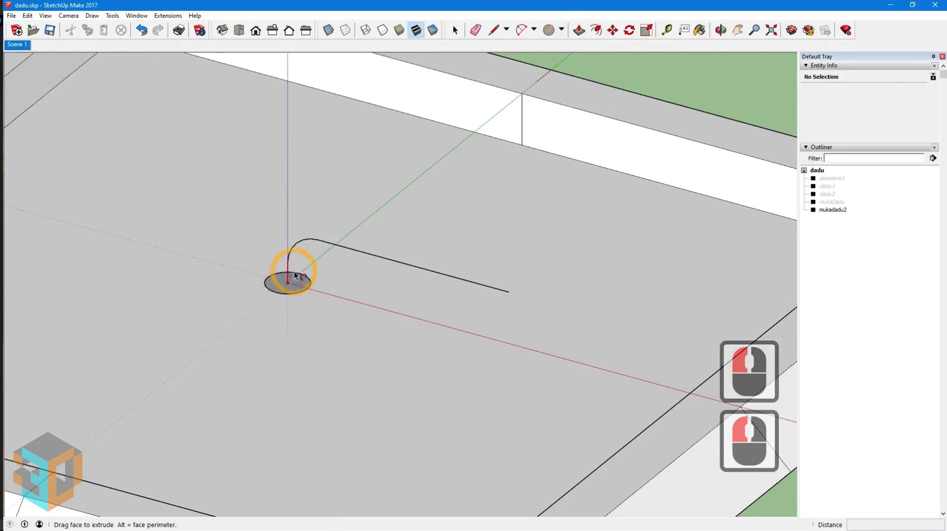
pyautogui.click(510, 295)
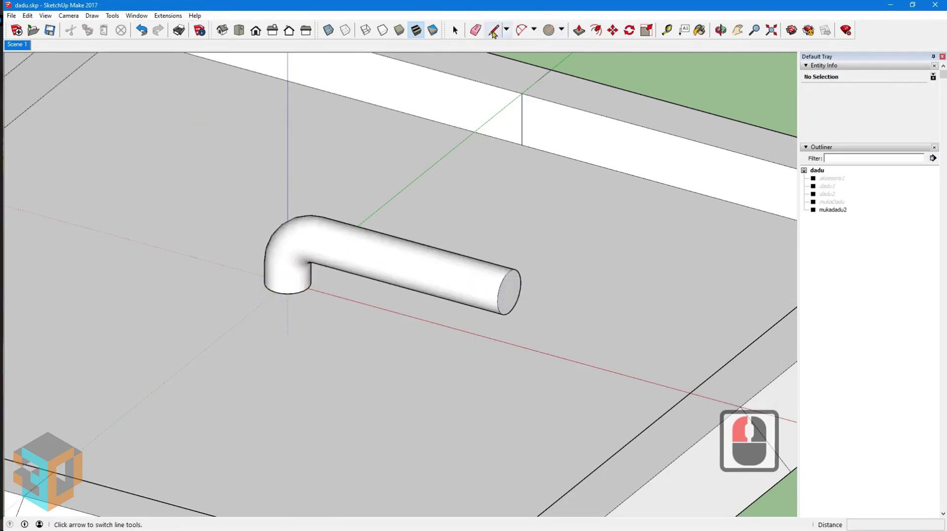
# Delete the face closing the pipe's far end and the path edges running inside the pipe, using X-ray display to reach them.
pyautogui.click(454, 31)
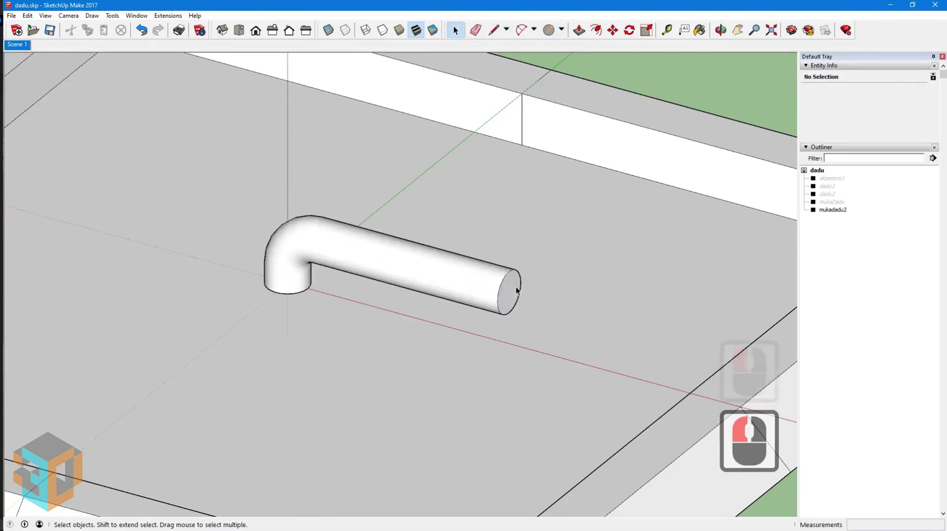
pyautogui.click(516, 286)
pyautogui.press('Delete')
pyautogui.click(328, 30)
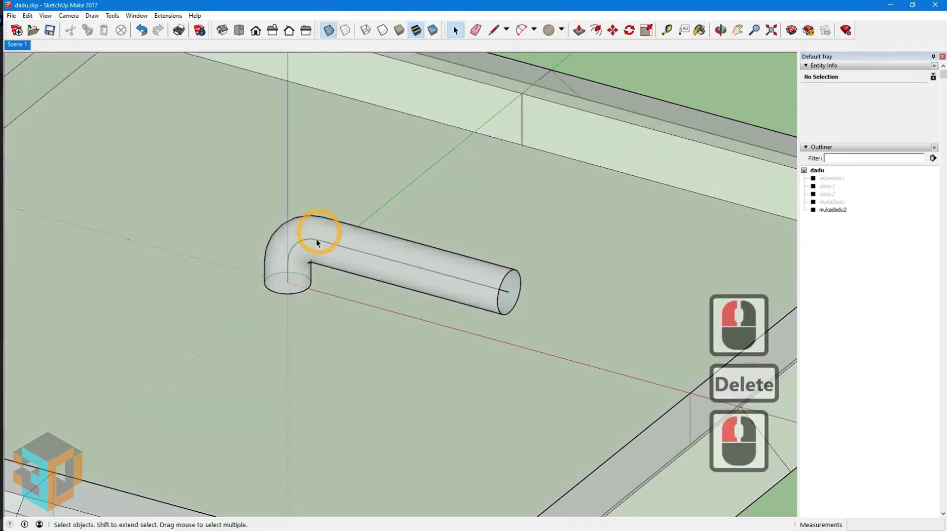
pyautogui.click(311, 242)
pyautogui.keyDown('shift'); pyautogui.click(288, 269); pyautogui.keyUp('shift')
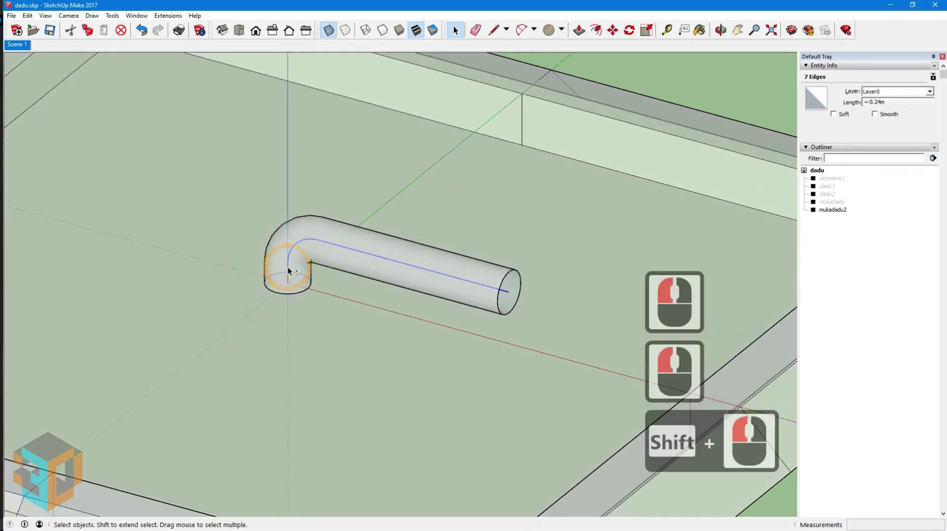
pyautogui.keyDown('shift'); pyautogui.click(288, 269); pyautogui.keyUp('shift')
pyautogui.press('Delete')
pyautogui.click(328, 30)
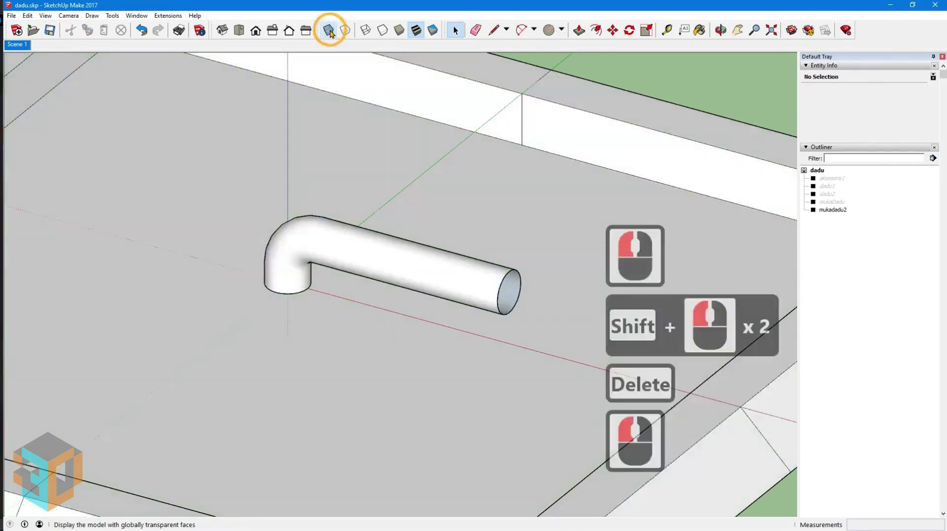
# Group the entire pipe and name the group aksesoris2.
pyautogui.tripleClick(399, 274)
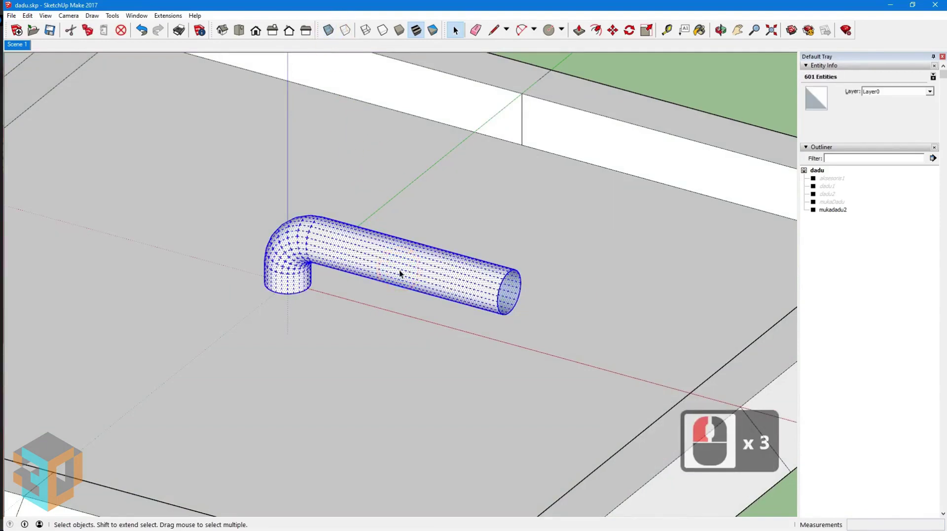
pyautogui.rightClick(415, 273)
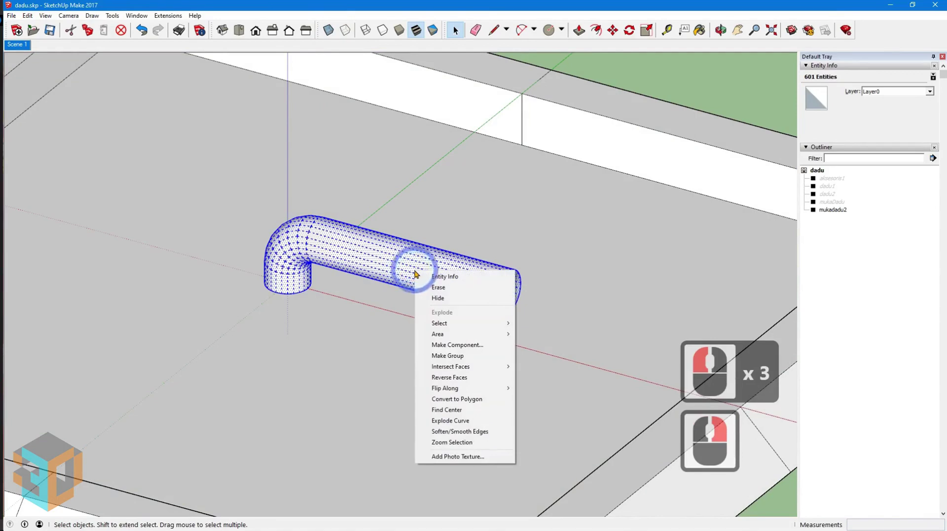
pyautogui.click(446, 356)
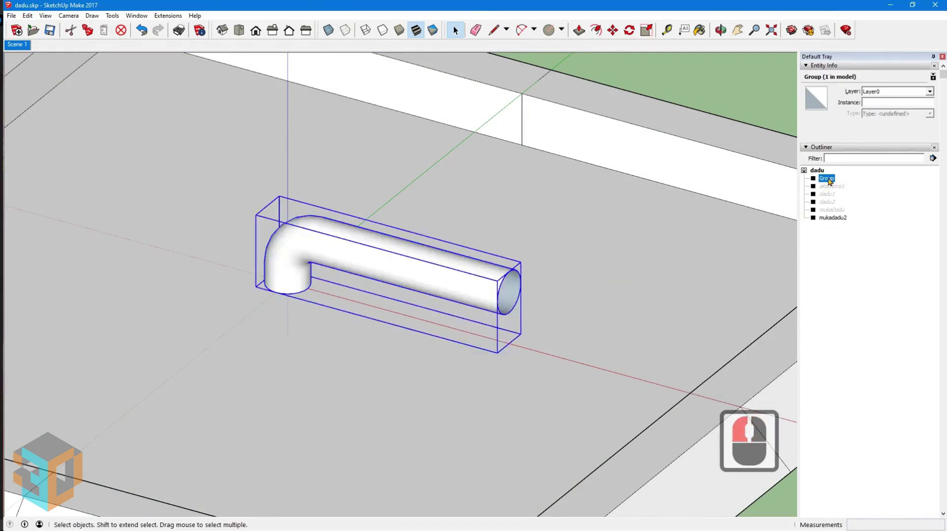
pyautogui.click(882, 103)
pyautogui.write('aksesoris2')
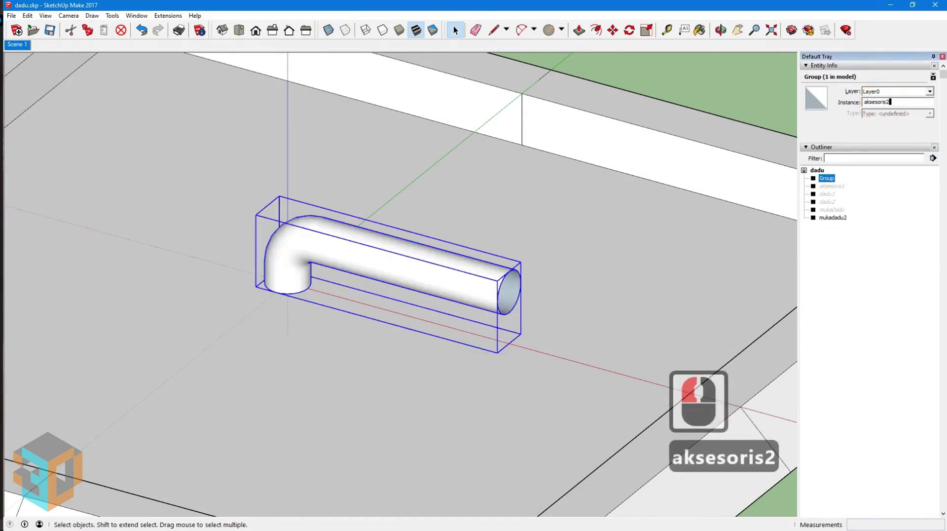
pyautogui.press('Return')
# Show the dadu2 gear again in the Scene 1 view and hide the mukadadu2 frame.
pyautogui.click(17, 45)
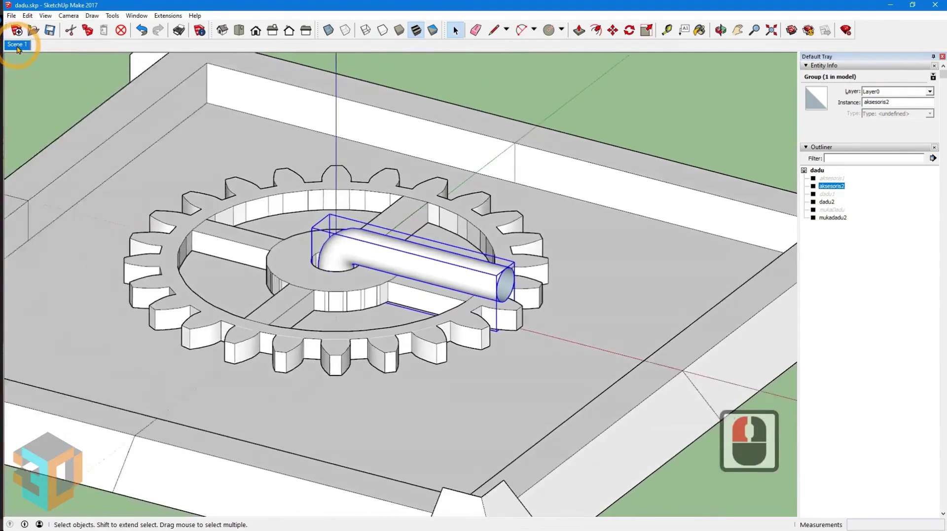
pyautogui.click(525, 70)
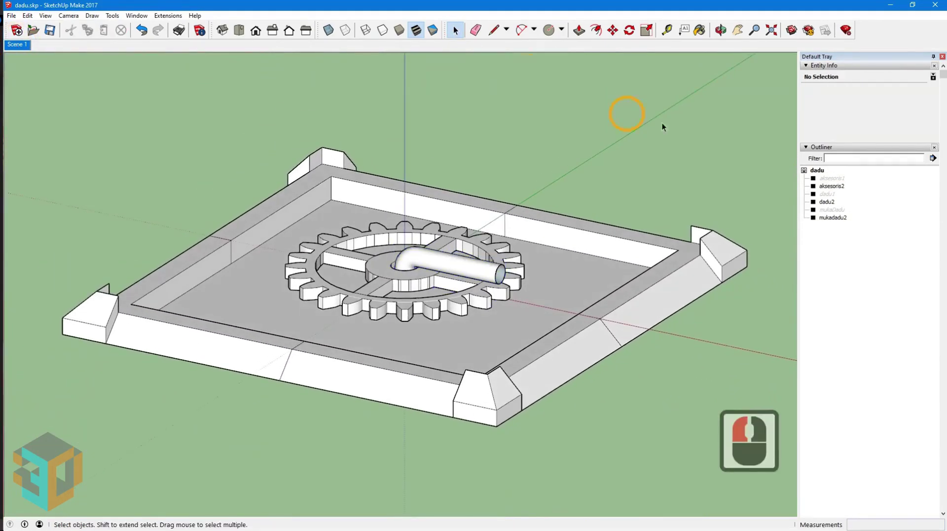
pyautogui.click(826, 217)
pyautogui.rightClick(779, 216)
pyautogui.click(789, 243)
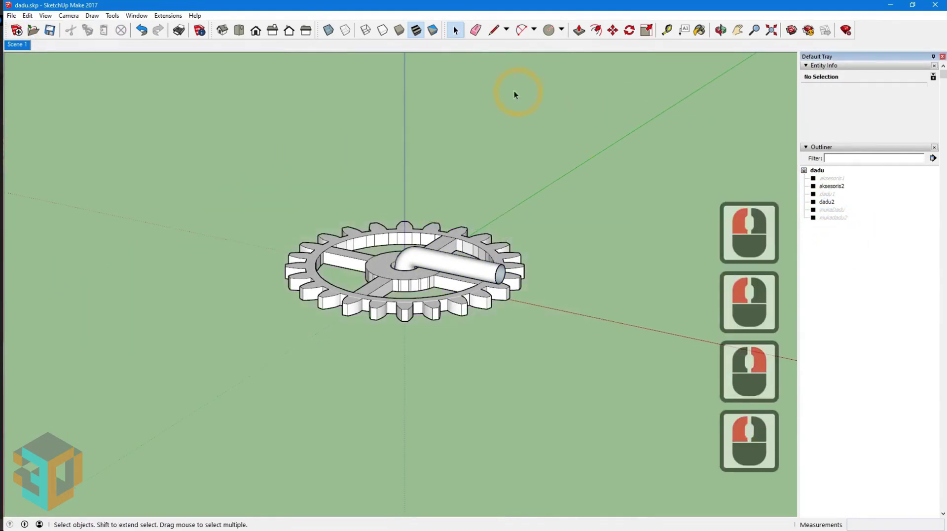
# Copy the gear and the pipe together 0.44 m along the red axis.
pyautogui.click(455, 31)
pyautogui.moveTo(258, 177); pyautogui.dragTo(533, 346)
pyautogui.click(612, 30)
pyautogui.keyDown('ctrl'); pyautogui.click(275, 351); pyautogui.keyUp('ctrl')
pyautogui.press('Right')
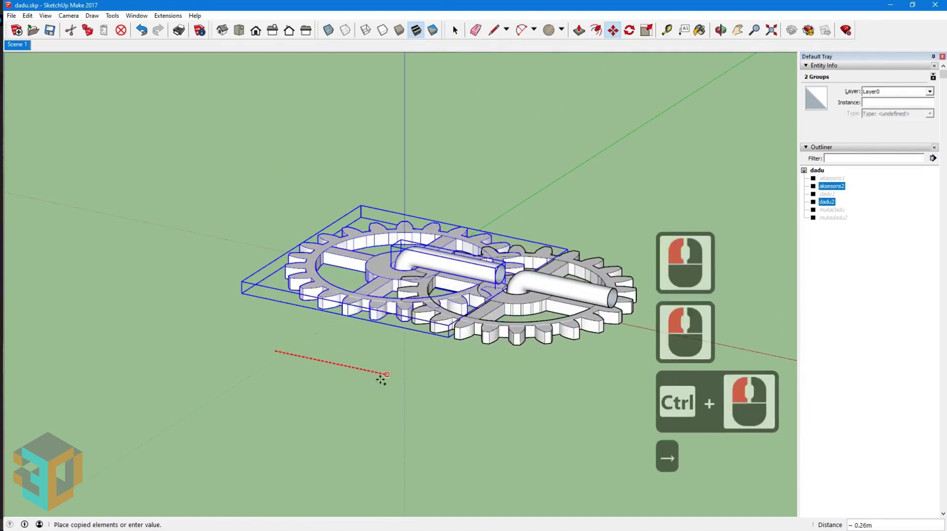
pyautogui.write('0.44')
pyautogui.press('Return')
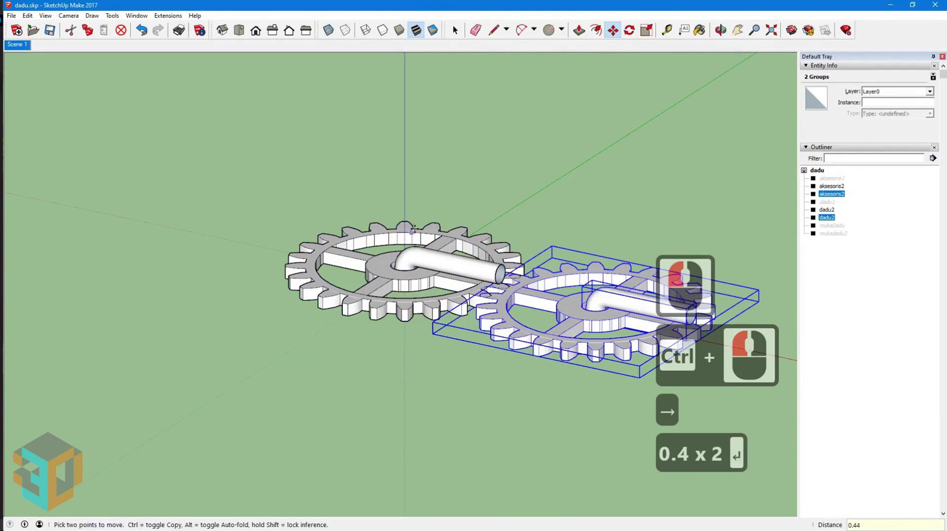
# Rename the copied gear group as dadu2b.
pyautogui.click(455, 31)
pyautogui.click(716, 246)
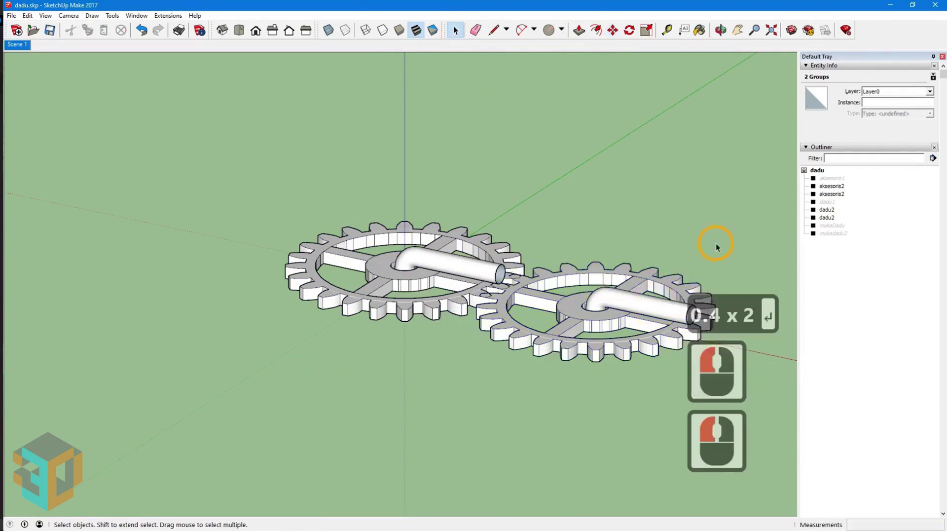
pyautogui.click(827, 218)
pyautogui.doubleClick(893, 106)
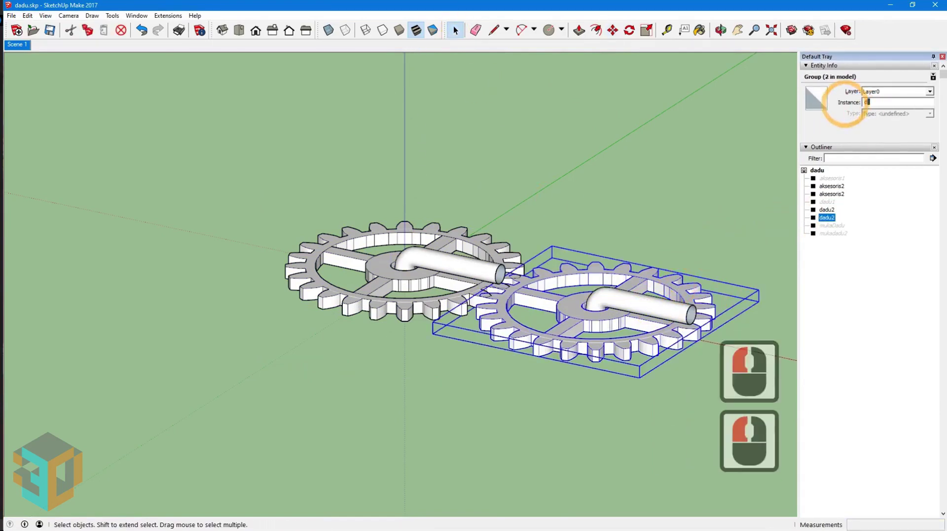
pyautogui.write('dadu2b')
pyautogui.press('Return')
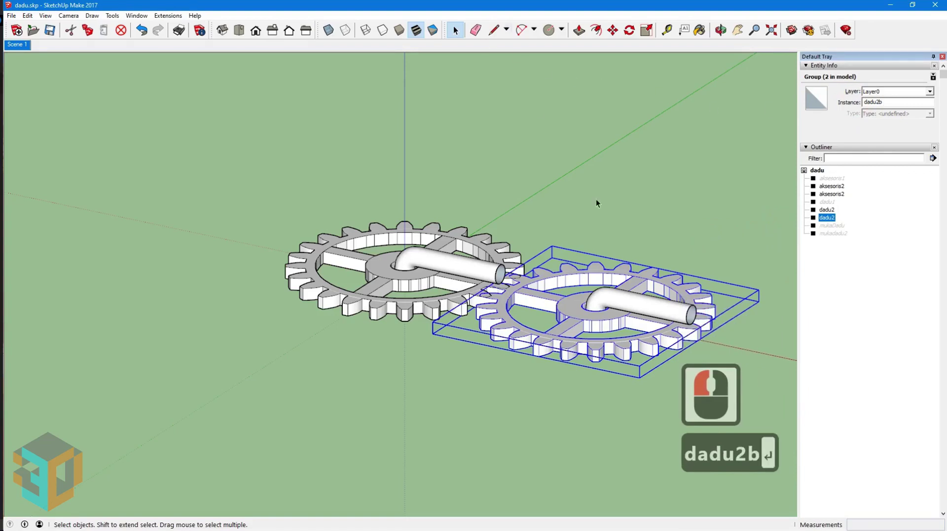
# Rename the copied pipe group as aksesoris2b.
pyautogui.click(619, 296)
pyautogui.doubleClick(868, 102)
pyautogui.write('aksesoris2b')
pyautogui.press('Return')
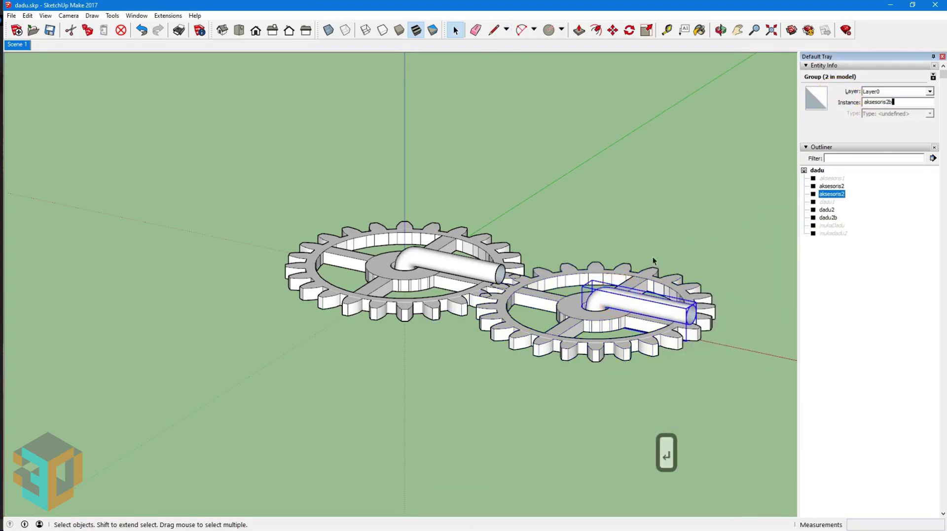
# In X-ray view, rotate the aksesoris2b pipe 180 degrees about the vertical axis through its gear's hub centre.
pyautogui.click(329, 30)
pyautogui.moveTo(481, 318); pyautogui.dragTo(447, 307, button='middle')
pyautogui.scroll(6, 447, 308)
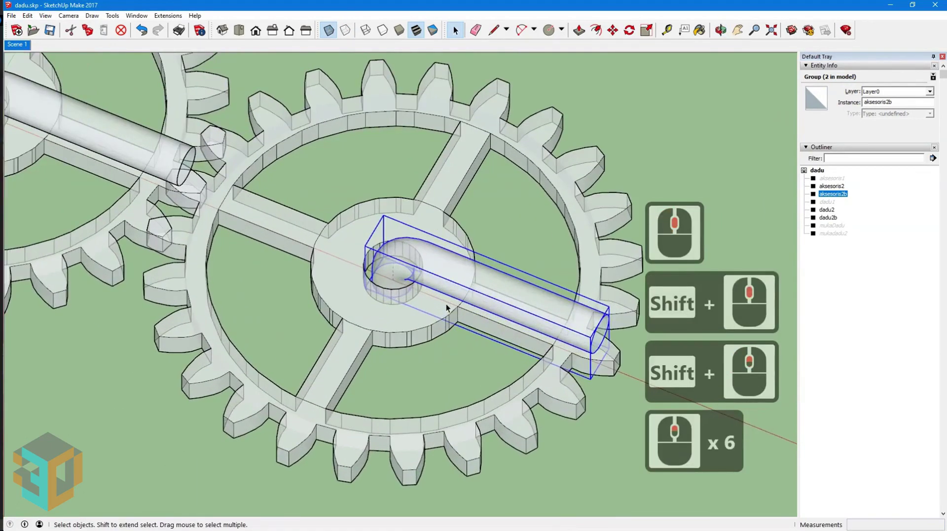
pyautogui.click(631, 31)
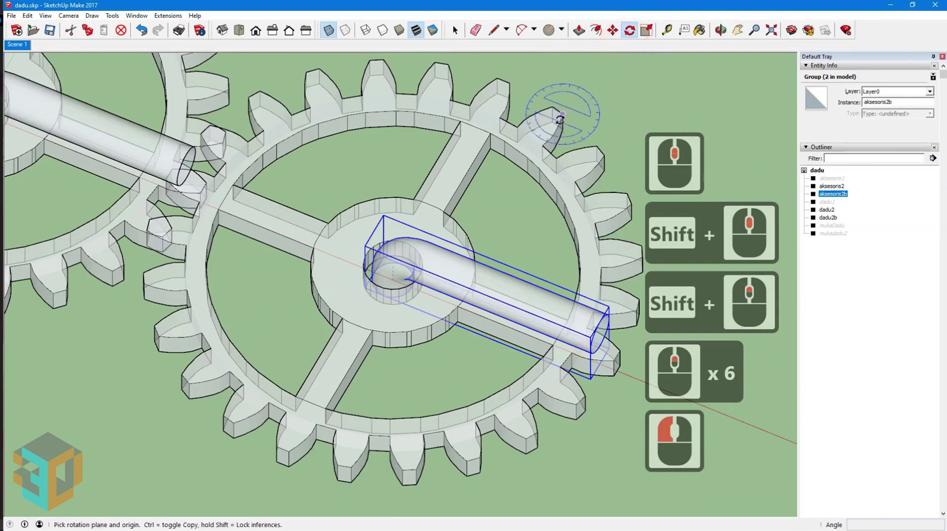
pyautogui.click(393, 280)
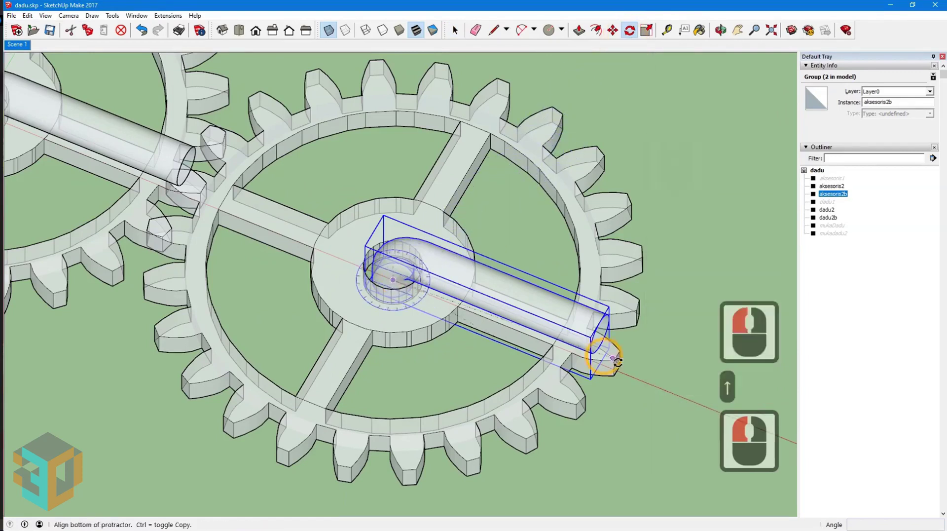
pyautogui.click(661, 390)
pyautogui.write('180')
pyautogui.press('Return')
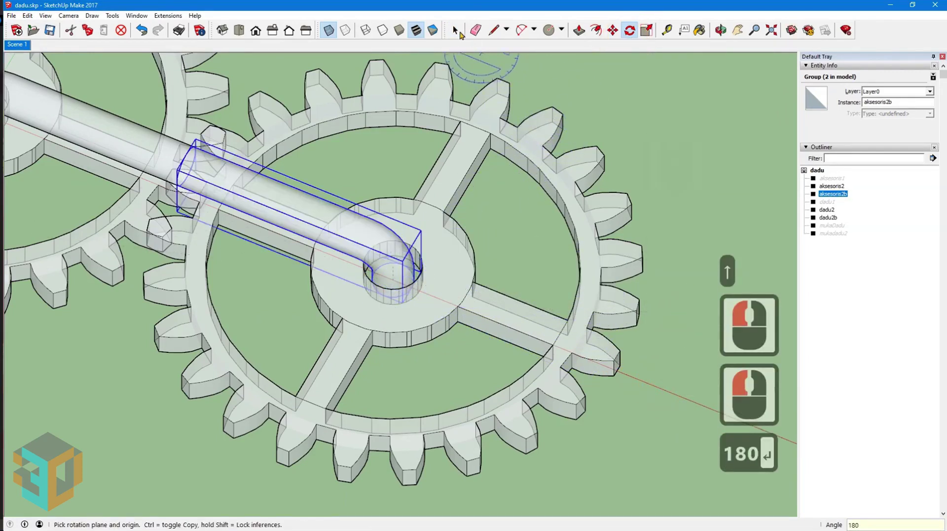
# Rotate the dadu2b gear 7.5 degrees about the vertical axis at its hub centre and turn off X-ray view.
pyautogui.press('space')
pyautogui.click(490, 296)
pyautogui.click(629, 30)
pyautogui.click(393, 280)
pyautogui.press('Up')
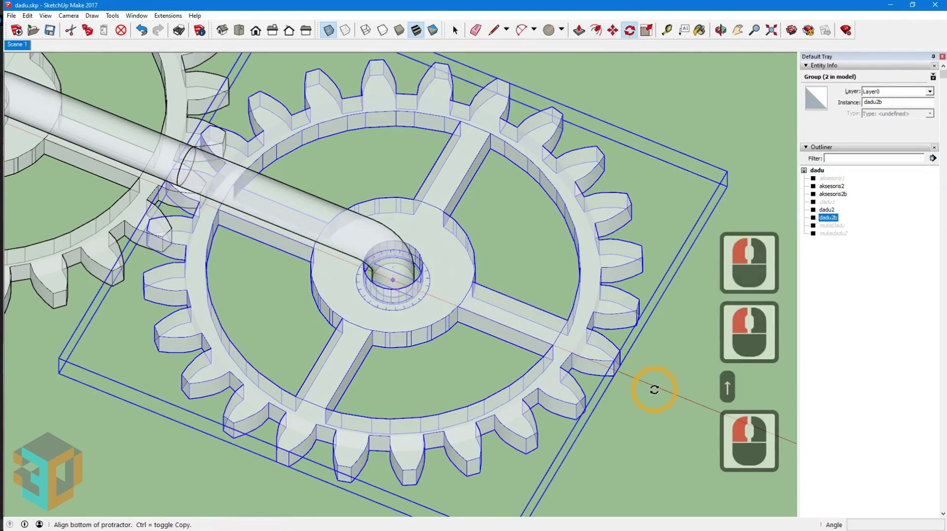
pyautogui.click(662, 376)
pyautogui.write('7.5')
pyautogui.press('Return')
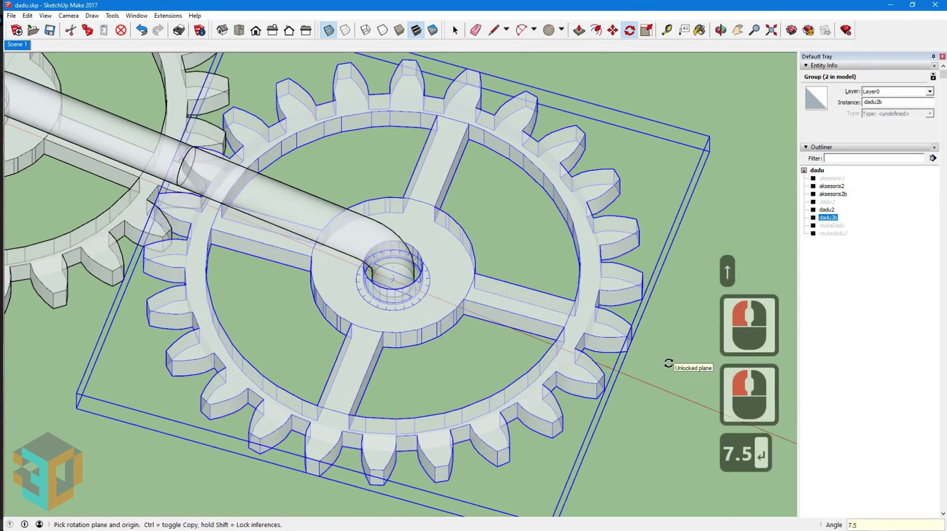
pyautogui.click(455, 30)
pyautogui.click(328, 30)
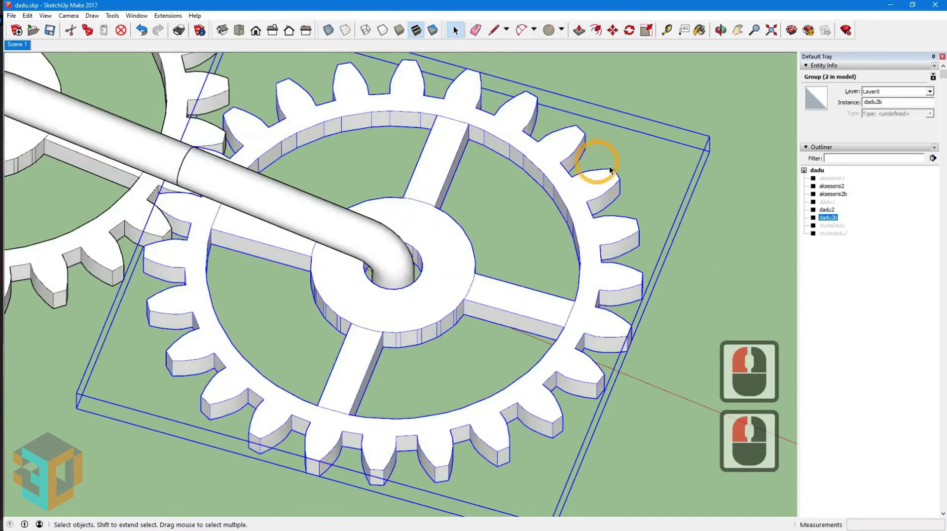
pyautogui.scroll(-6, 771, 298)
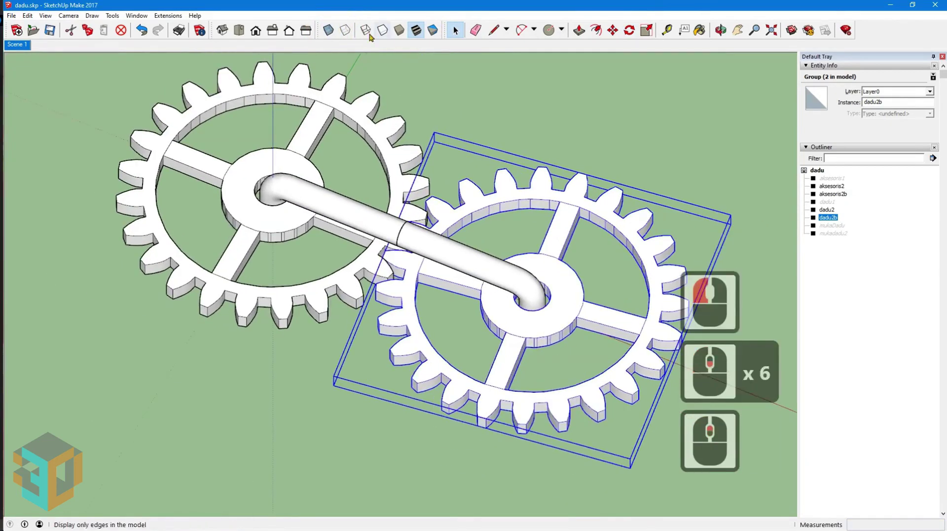
# Rotate both gears and both pipes together 45 degrees about the vertical axis at the dadu2 hub centre, using X-ray view.
pyautogui.moveTo(689, 82); pyautogui.dragTo(183, 391)
pyautogui.click(328, 30)
pyautogui.scroll(8, 282, 160)
pyautogui.press('q')
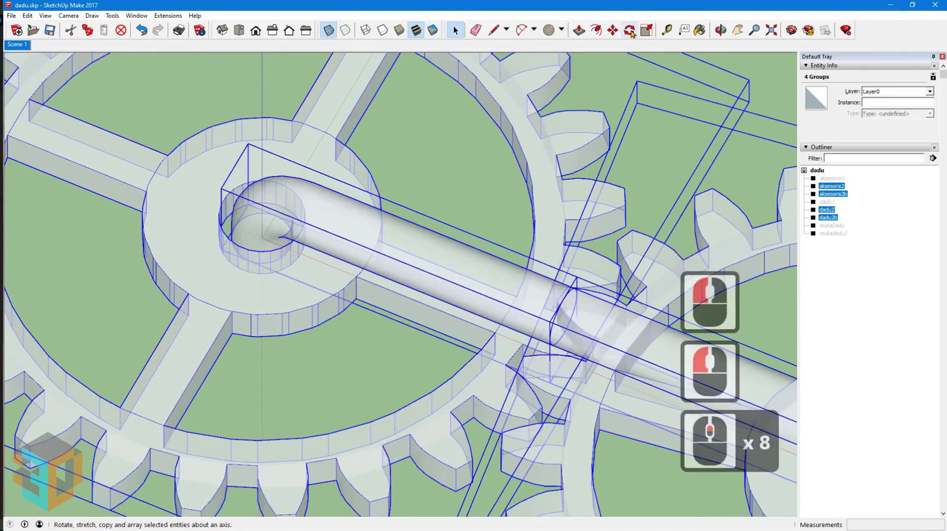
pyautogui.click(262, 238)
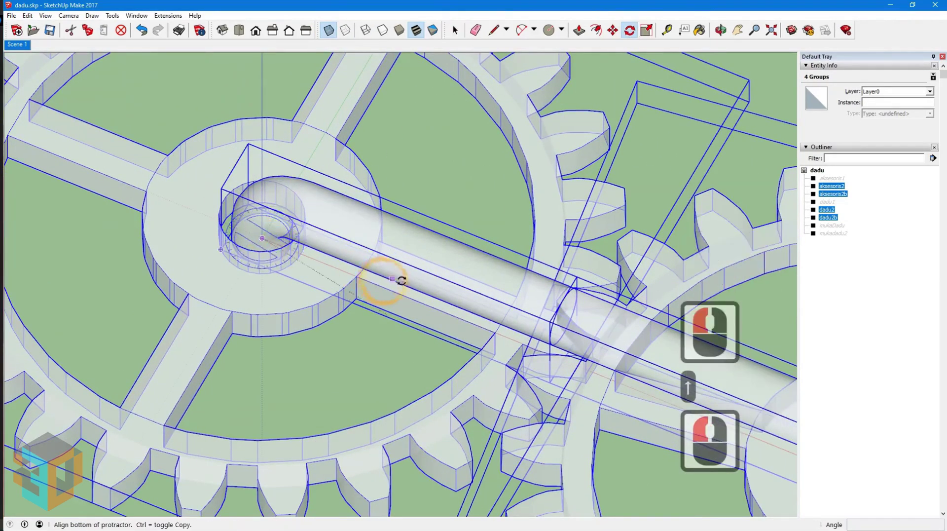
pyautogui.click(177, 360)
pyautogui.write('45')
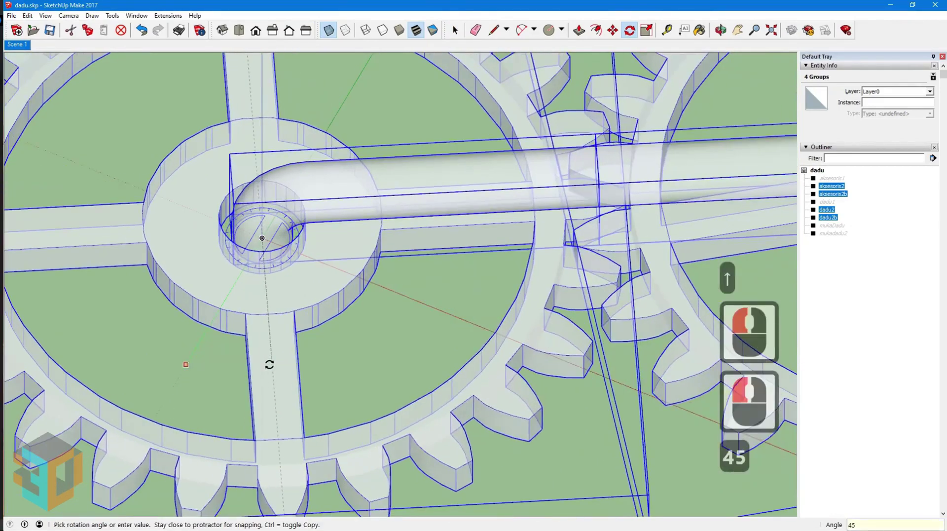
pyautogui.press('Return')
pyautogui.click(455, 31)
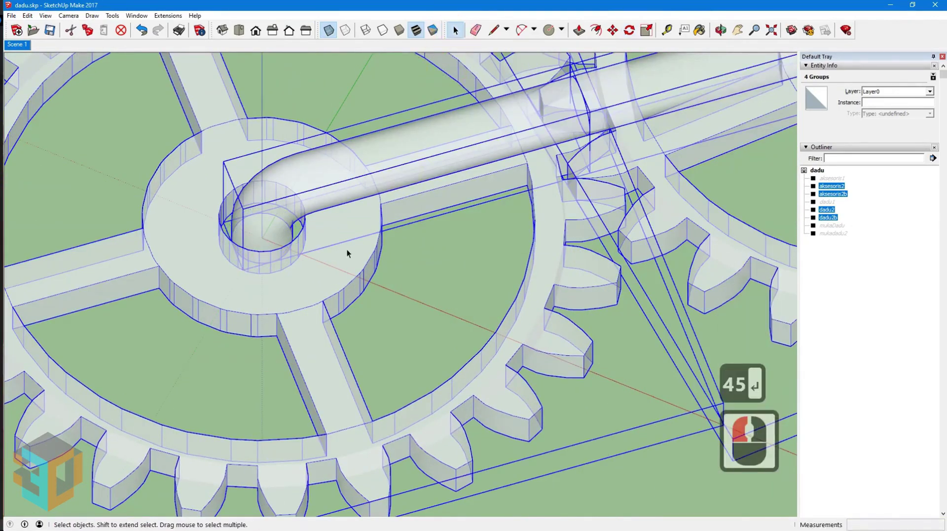
# Move the two gears and two pipes 0.155 m along the red axis in the negative direction.
pyautogui.scroll(-11, 347, 249)
pyautogui.click(613, 30)
pyautogui.click(522, 410)
pyautogui.click(466, 423)
pyautogui.press('Right')
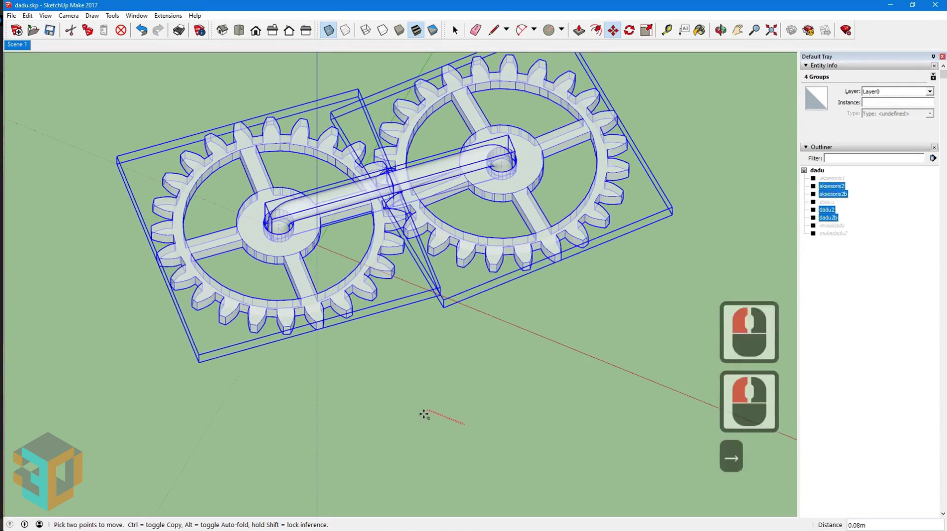
pyautogui.write('0.155')
pyautogui.press('Return')
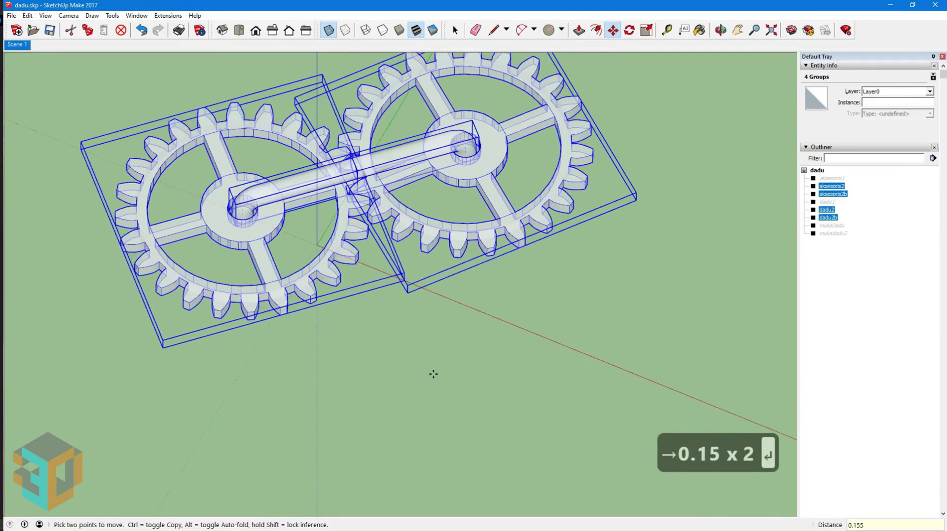
# Move the two gears and two pipes 0.155 m along the green axis in the negative direction.
pyautogui.click(460, 360)
pyautogui.press('Left')
pyautogui.write('0.155')
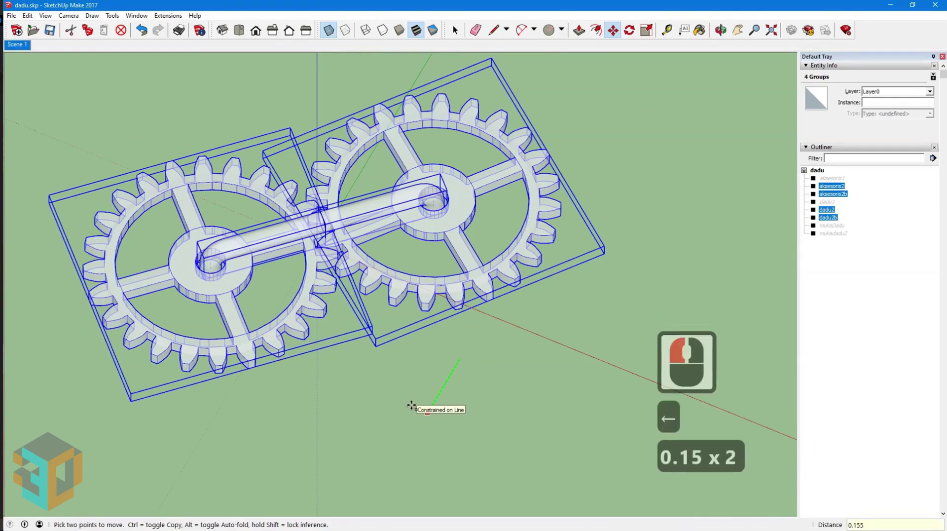
pyautogui.press('Return')
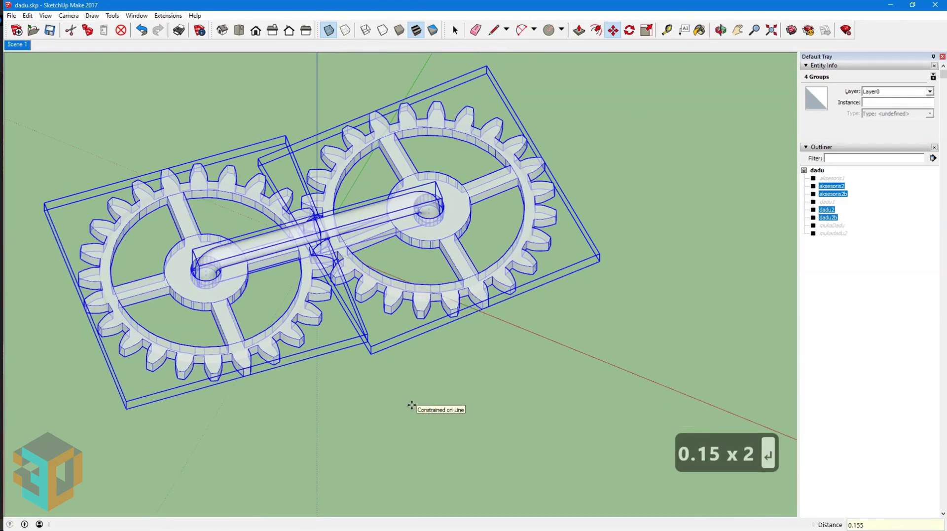
# In the Scene 1 view, lower the gears and pipes 0.05 m onto the mukadadu2 frame's floor and clear the selection.
pyautogui.click(18, 45)
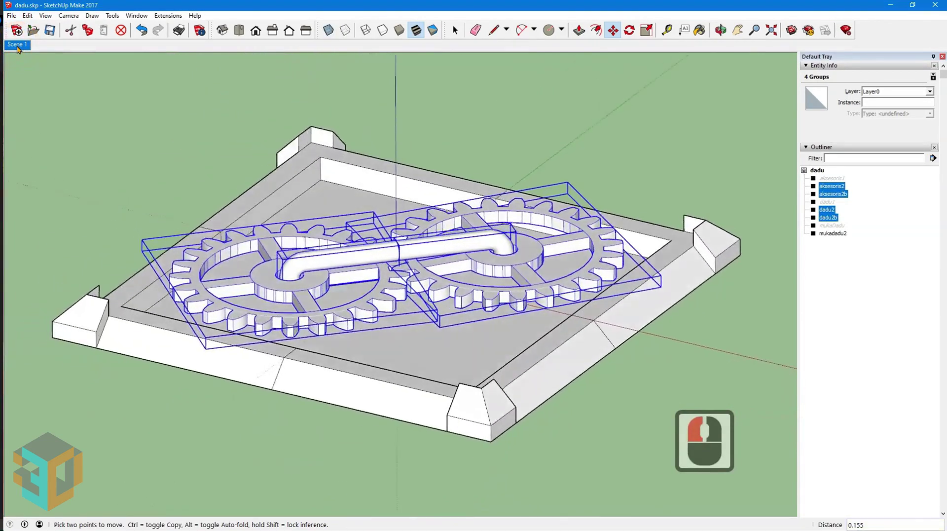
pyautogui.click(614, 31)
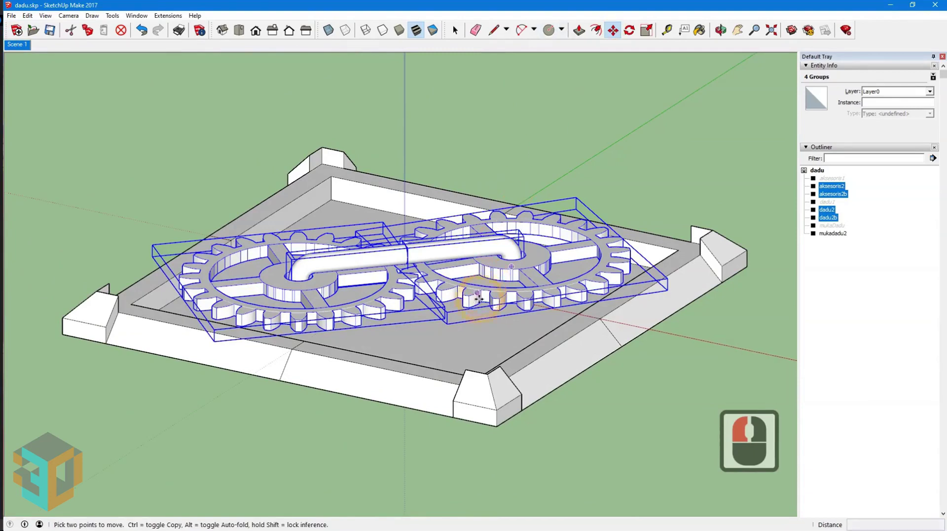
pyautogui.click(187, 297)
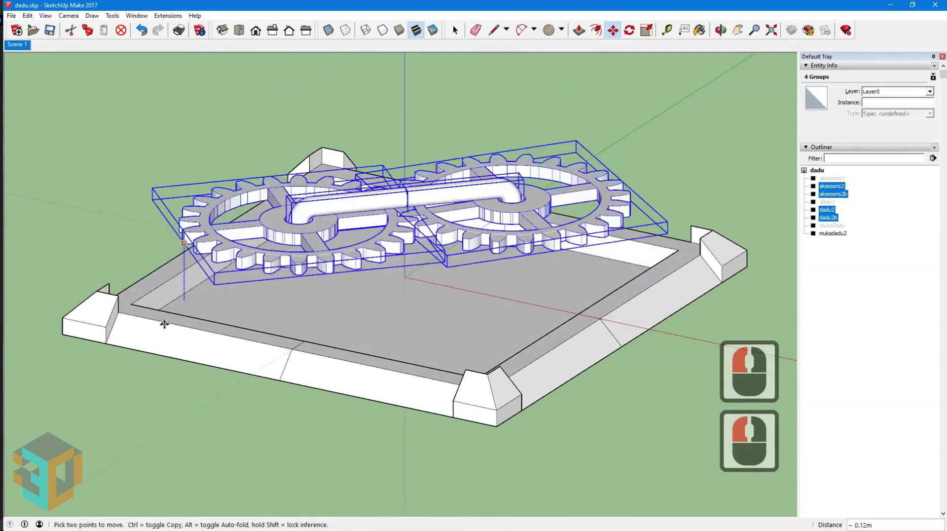
pyautogui.keyDown('shift'); pyautogui.click(166, 303); pyautogui.keyUp('shift')
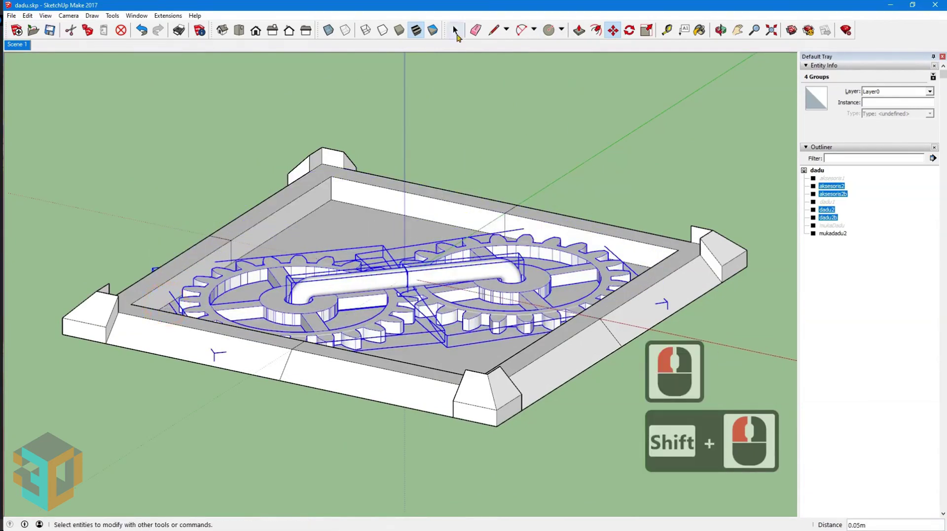
pyautogui.click(455, 32)
pyautogui.doubleClick(490, 106)
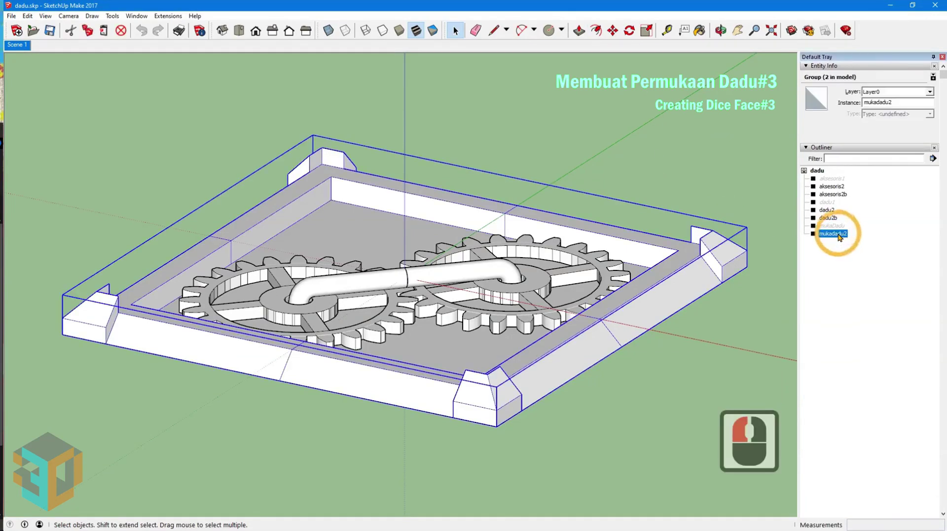
# Copy the mukadadu2 frame, paste it in place and rename the copy as mukadadu3.
pyautogui.click(27, 16)
pyautogui.click(42, 65)
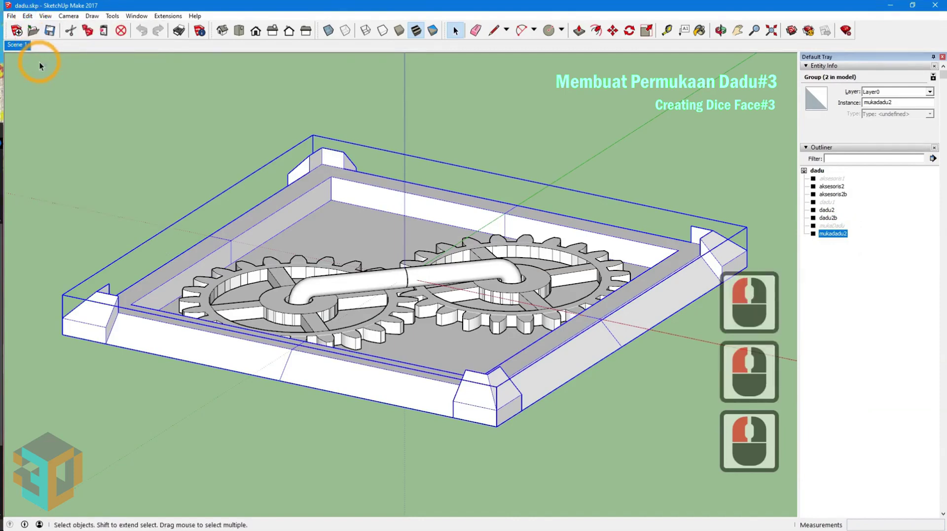
pyautogui.click(27, 16)
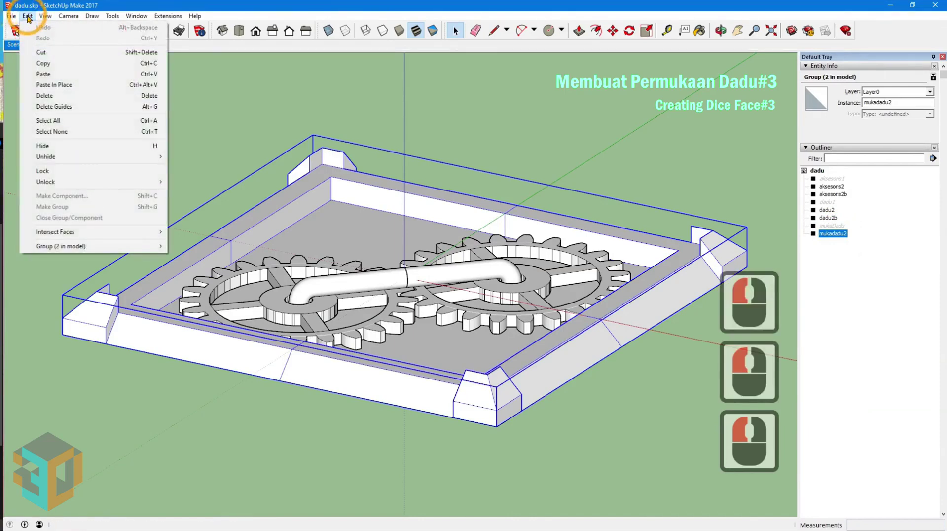
pyautogui.click(41, 85)
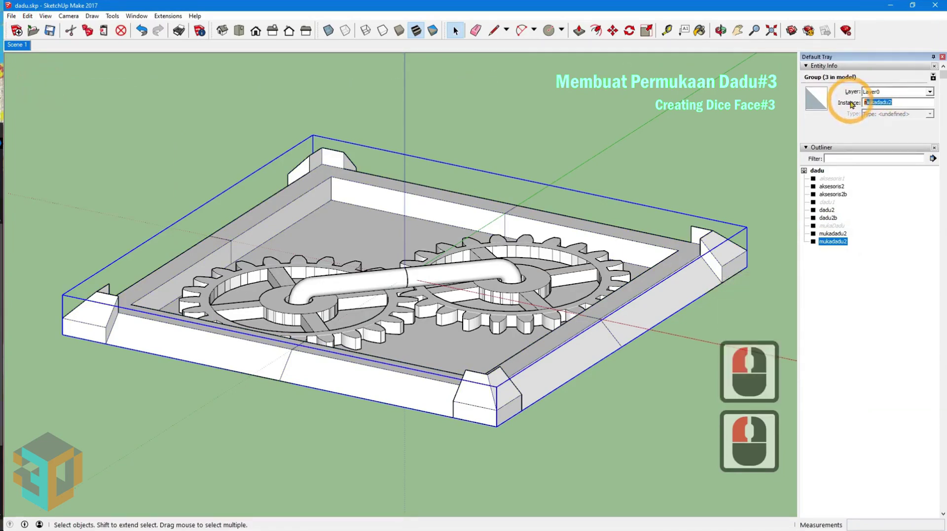
pyautogui.write('mukadadu3')
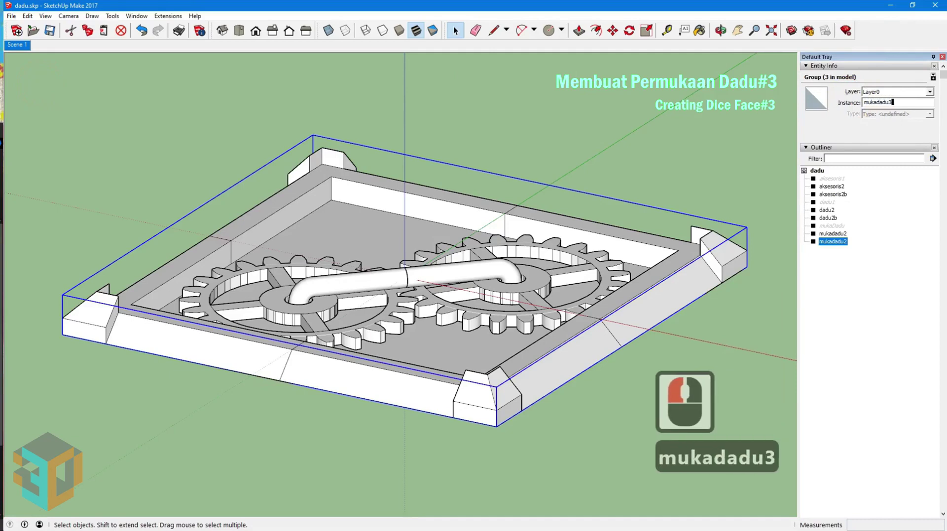
pyautogui.press('Return')
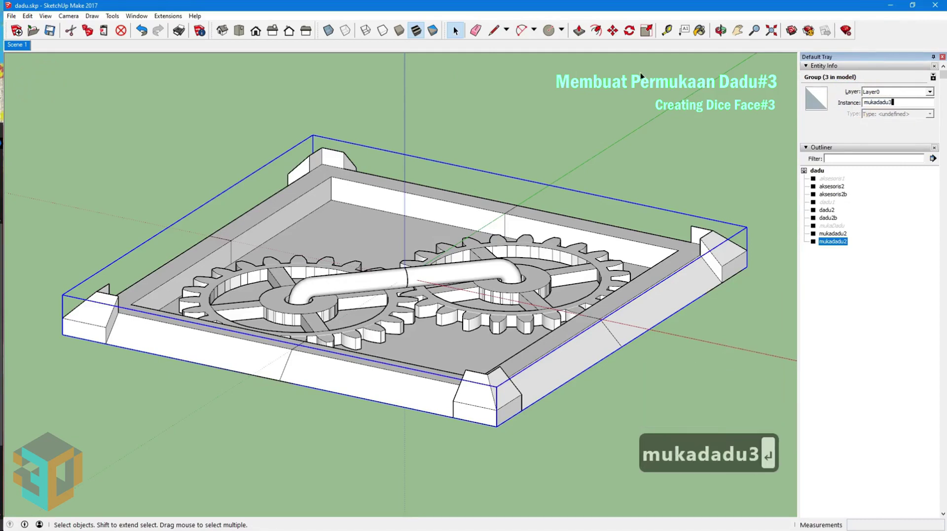
# Hide the mukadadu3 frame, unhide all the other groups and fit both dice faces in the view.
pyautogui.rightClick(833, 242)
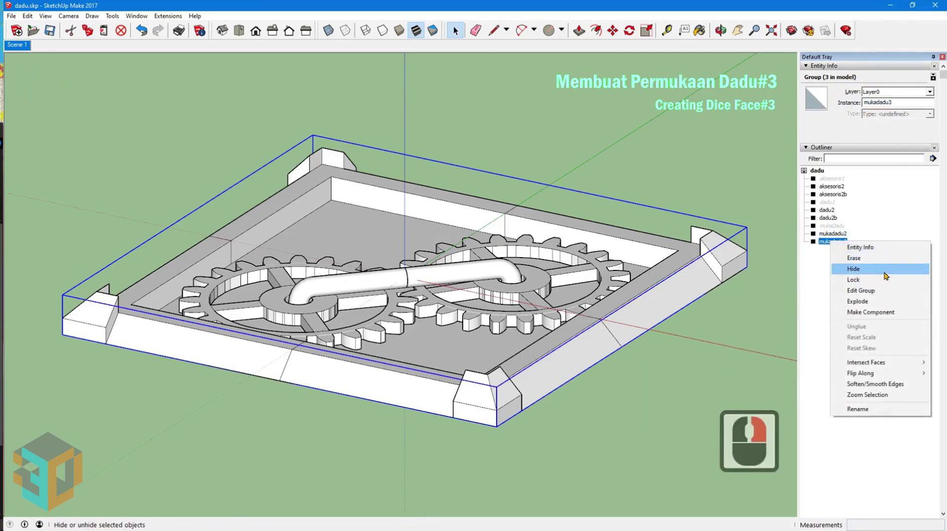
pyautogui.click(885, 271)
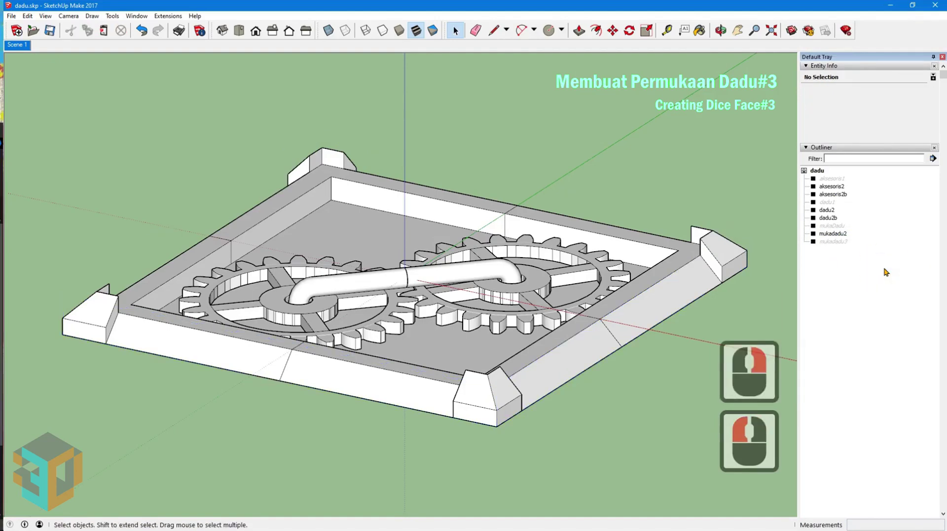
pyautogui.click(831, 178)
pyautogui.keyDown('shift'); pyautogui.click(843, 234); pyautogui.keyUp('shift')
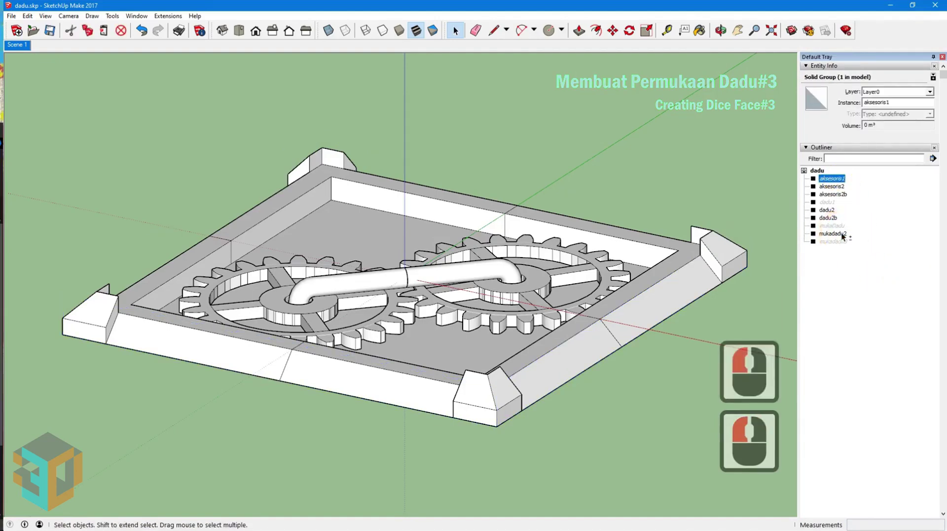
pyautogui.rightClick(843, 235)
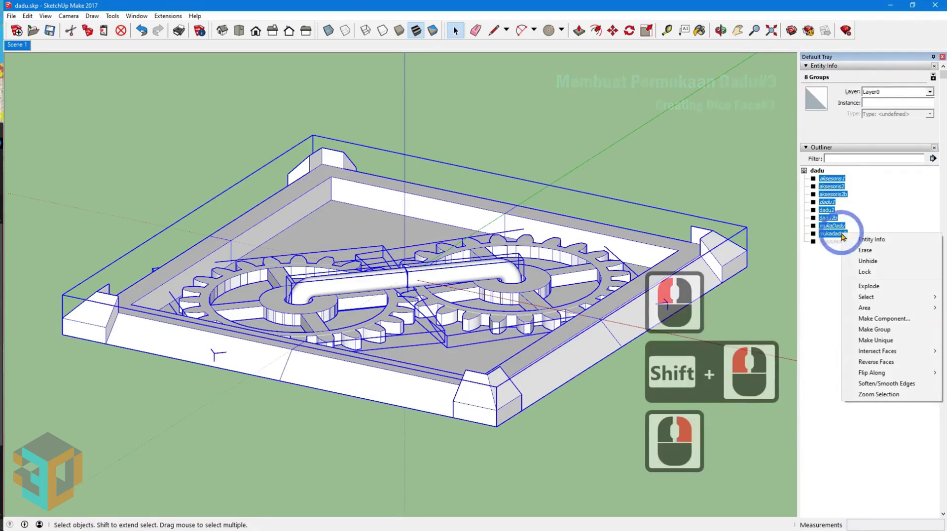
pyautogui.click(864, 262)
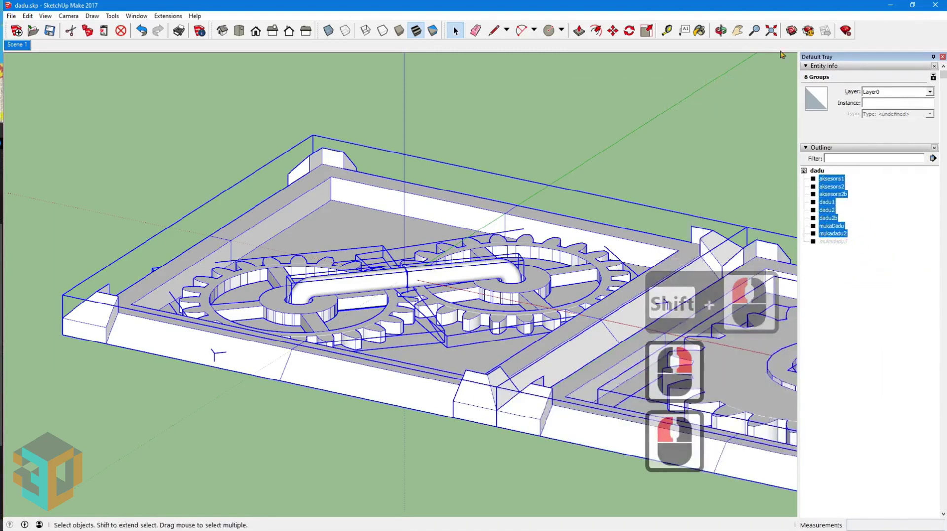
pyautogui.click(772, 30)
pyautogui.click(453, 134)
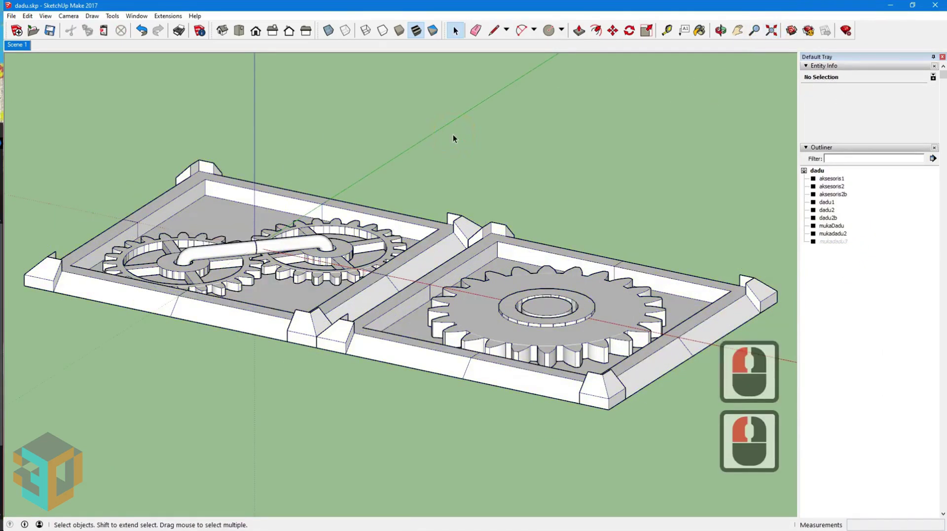
# Move the complete face 2 diagonally to the far outer corner of face 1 and return to the Scene 1 view.
pyautogui.moveTo(365, 97); pyautogui.dragTo(292, 201)
pyautogui.moveTo(94, 295); pyautogui.dragTo(42, 297)
pyautogui.click(613, 30)
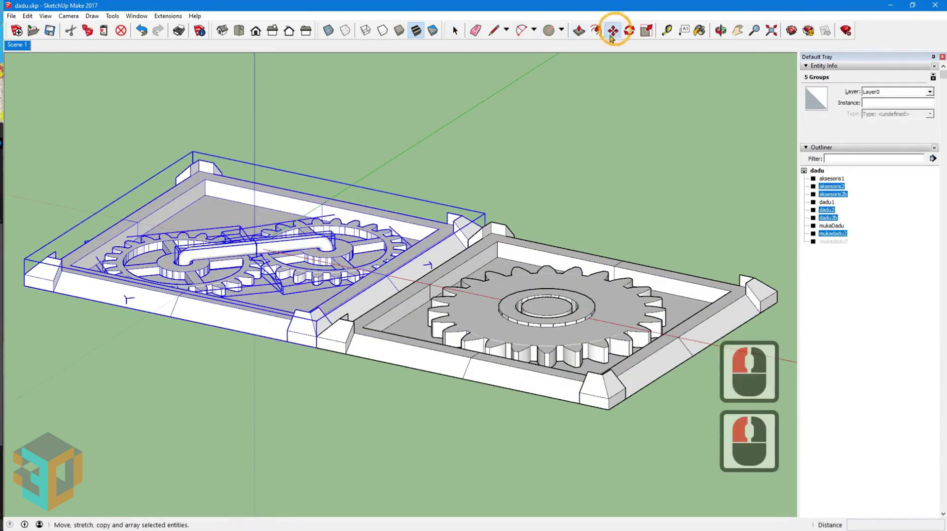
pyautogui.click(319, 347)
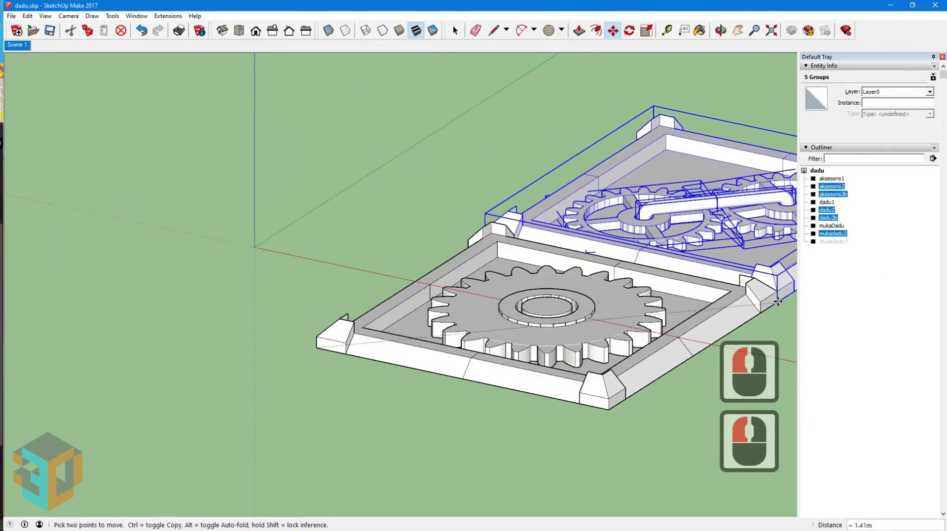
pyautogui.click(778, 301)
pyautogui.click(19, 45)
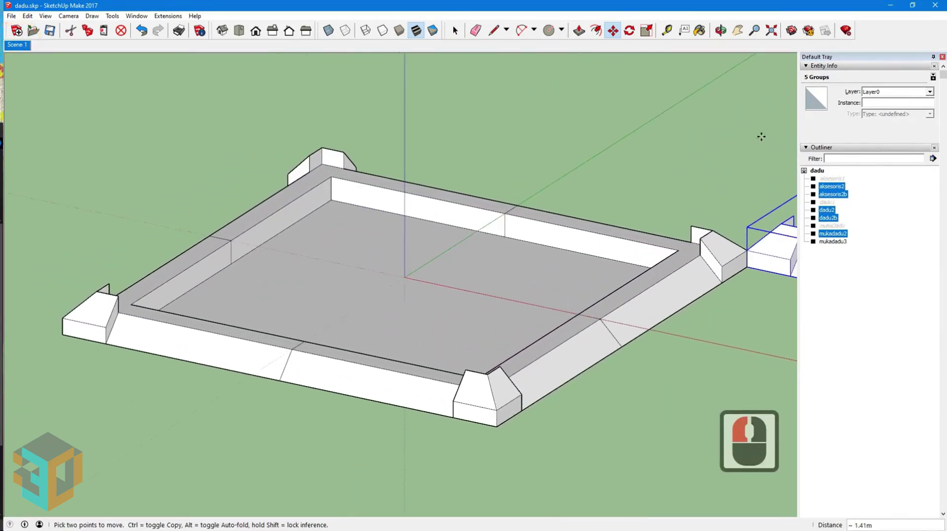
# Unhide all the groups in the model and clear the selection.
pyautogui.click(833, 178)
pyautogui.keyDown('shift'); pyautogui.click(839, 241); pyautogui.keyUp('shift')
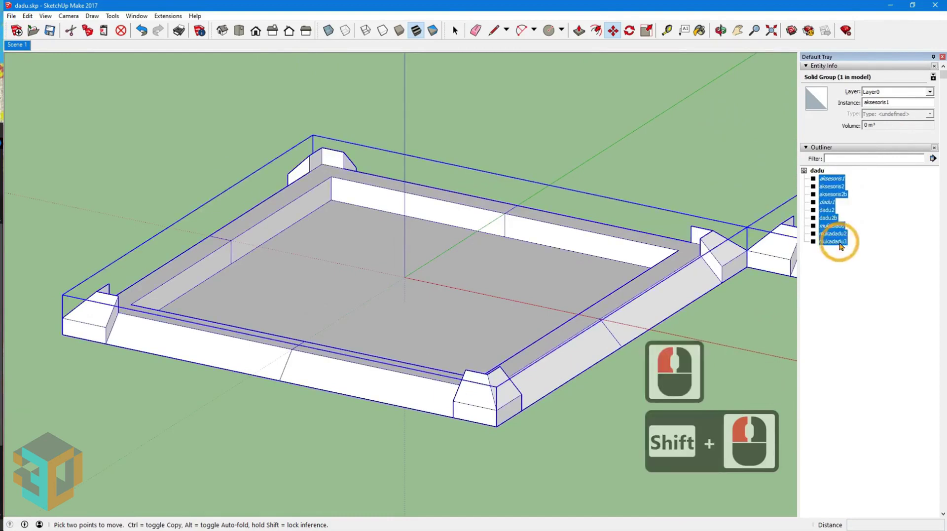
pyautogui.rightClick(841, 244)
pyautogui.click(861, 270)
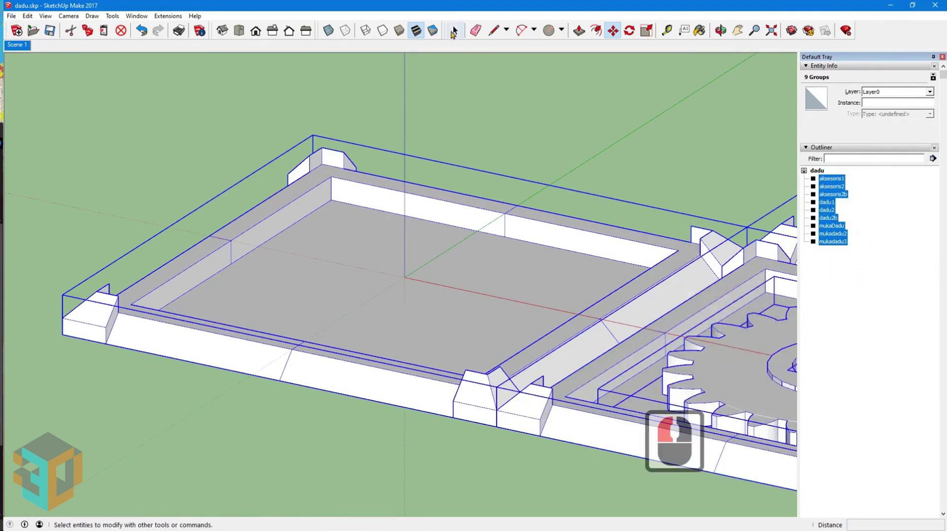
pyautogui.click(455, 34)
pyautogui.click(580, 121)
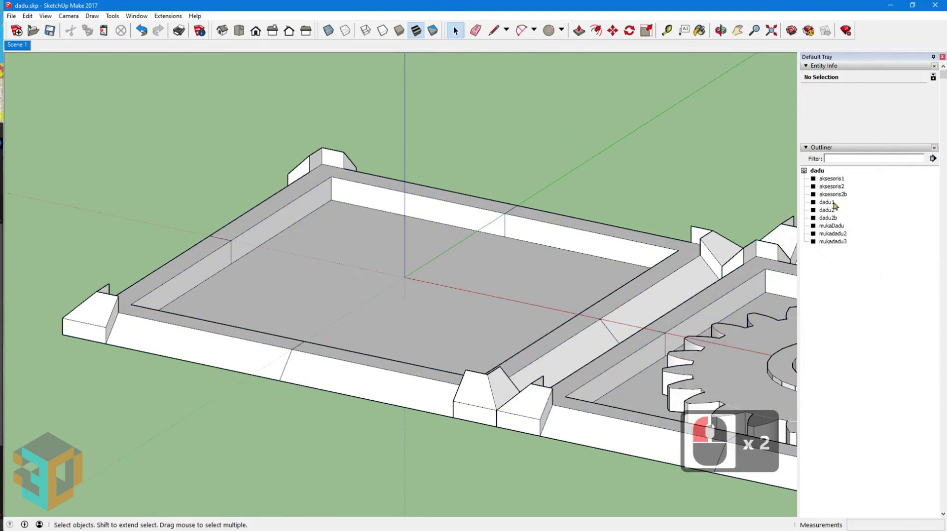
# Hide every group except mukadadu3 and update Scene 1 with this visibility.
pyautogui.click(834, 179)
pyautogui.keyDown('shift'); pyautogui.click(833, 233); pyautogui.keyUp('shift')
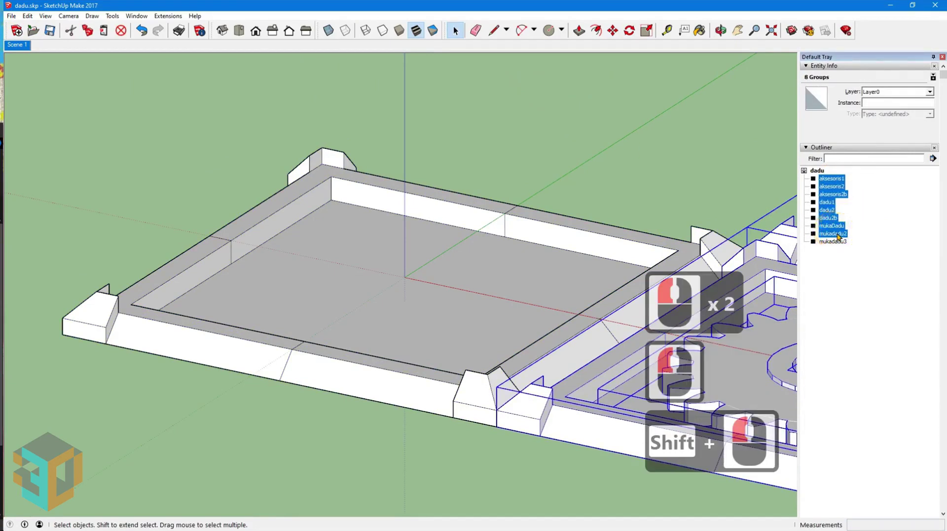
pyautogui.rightClick(839, 235)
pyautogui.click(860, 261)
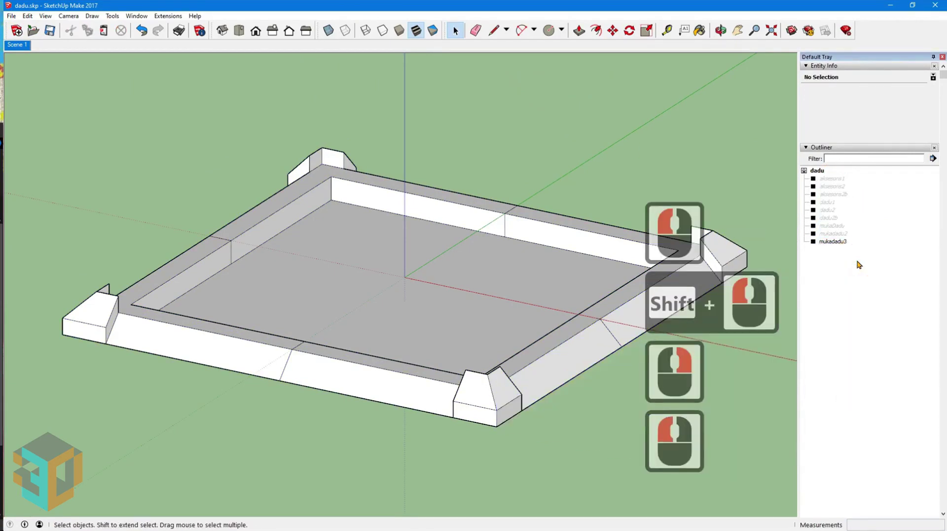
pyautogui.rightClick(17, 45)
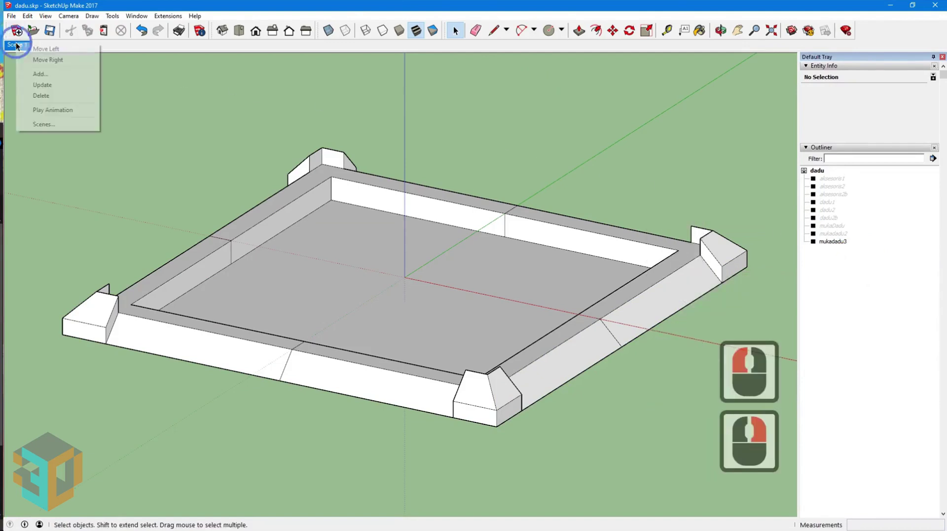
pyautogui.click(42, 84)
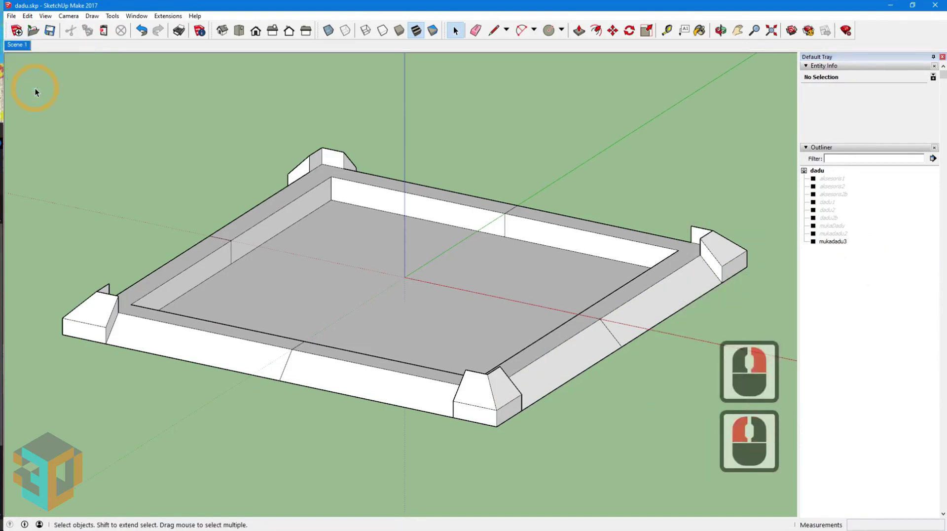
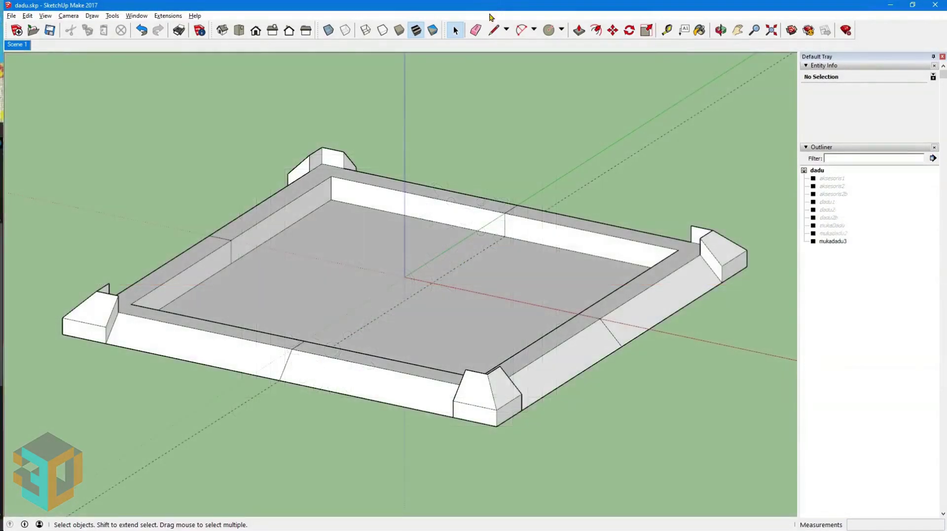
# Inside the mukadadu3 group, place guide lines that cross at the centre of the recessed floor.
pyautogui.doubleClick(429, 227)
pyautogui.click(667, 30)
pyautogui.click(304, 218)
pyautogui.click(505, 233)
pyautogui.click(667, 29)
pyautogui.click(452, 225)
pyautogui.click(230, 263)
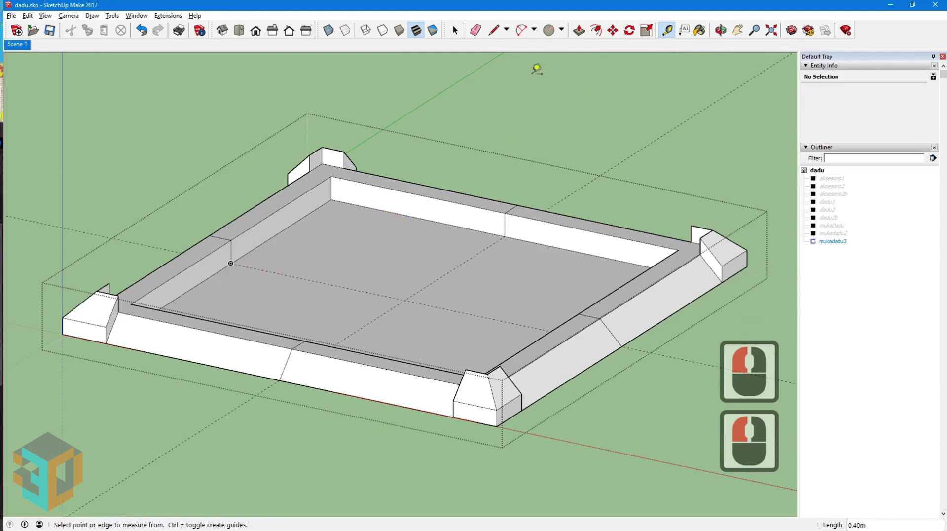
# Draw a circle of 0.2 m radius on the floor, centred where the guide lines cross.
pyautogui.click(562, 31)
pyautogui.click(567, 67)
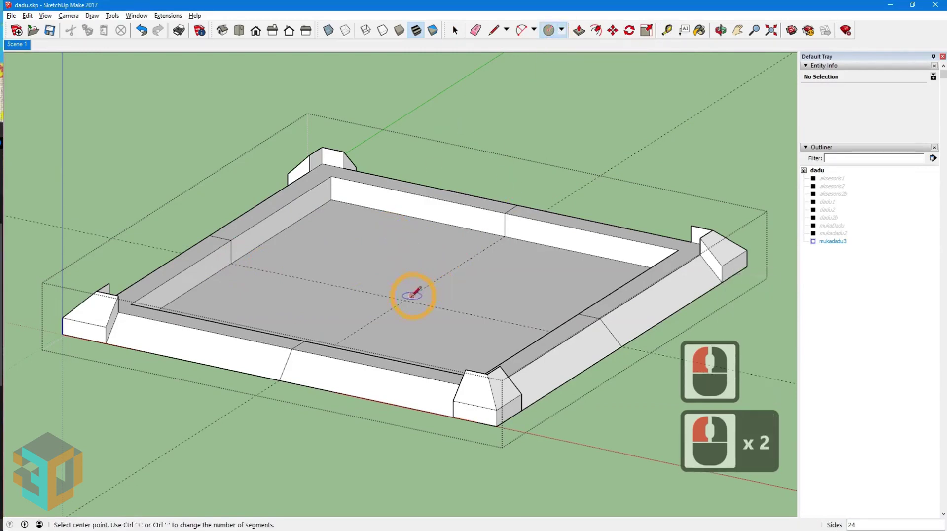
pyautogui.click(404, 299)
pyautogui.write('0.2')
pyautogui.press('Return')
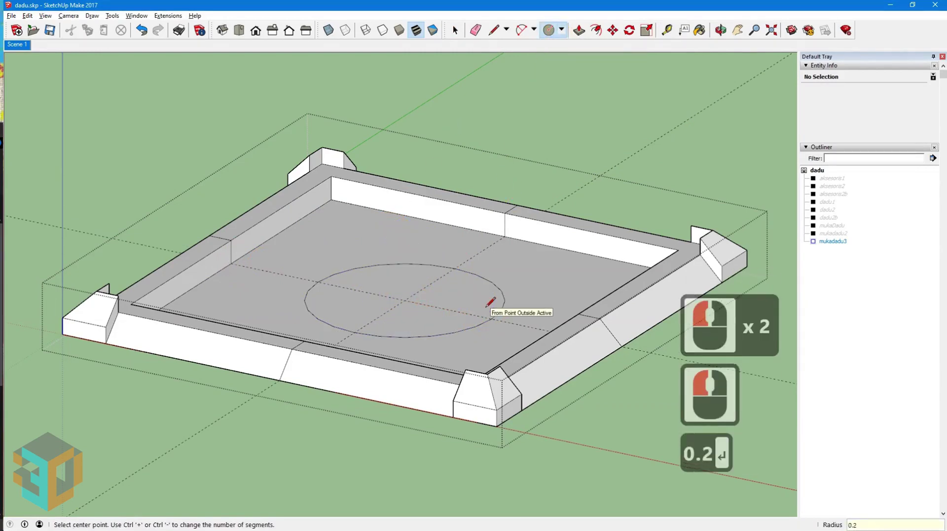
# Push the circular face 0.05 m down into the floor and leave the mukadadu3 group.
pyautogui.click(579, 30)
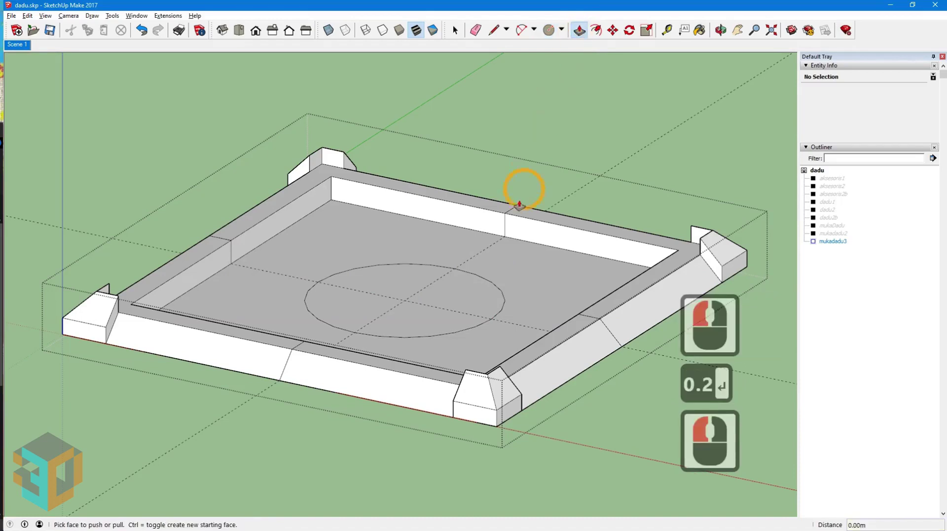
pyautogui.click(464, 301)
pyautogui.write('0')
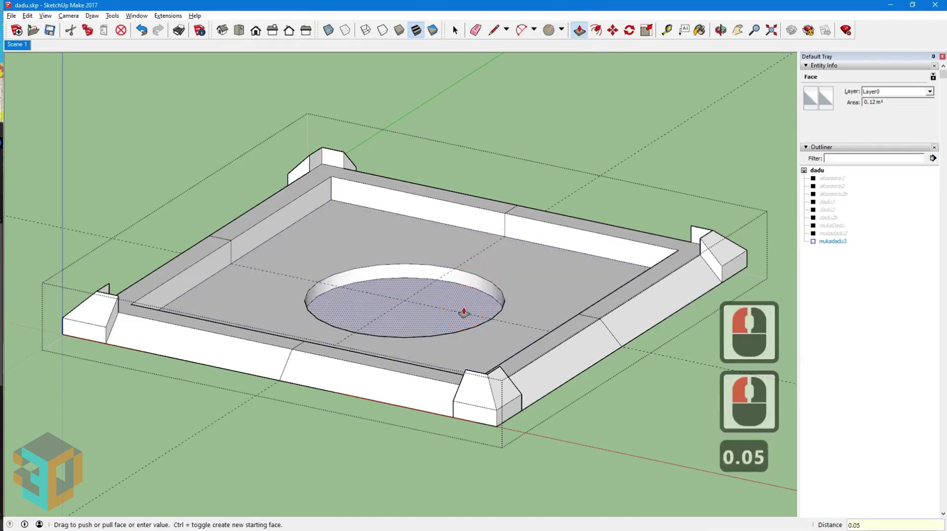
pyautogui.press('Return')
pyautogui.click(455, 31)
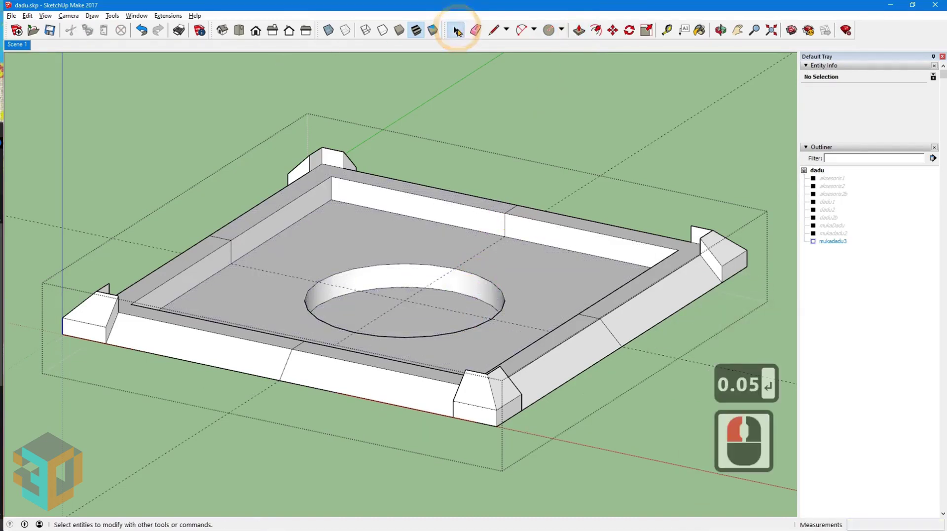
pyautogui.click(548, 111)
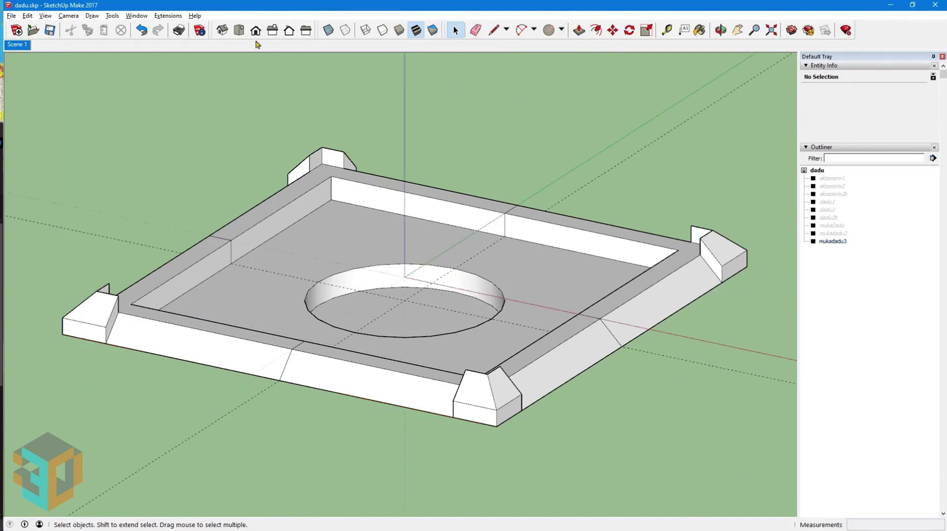
# Generate an involute gear with 16 teeth, a 20.0 pressure angle and a 0.14 m pitch radius.
pyautogui.click(162, 15)
pyautogui.click(178, 30)
pyautogui.click(547, 222)
pyautogui.click(498, 241)
pyautogui.click(497, 241)
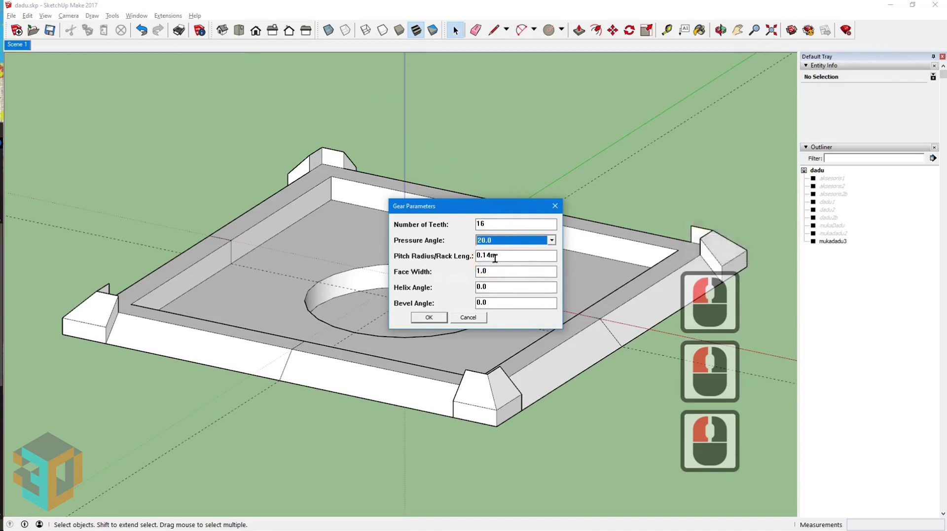
pyautogui.click(494, 271)
pyautogui.click(490, 285)
pyautogui.click(491, 299)
pyautogui.click(428, 317)
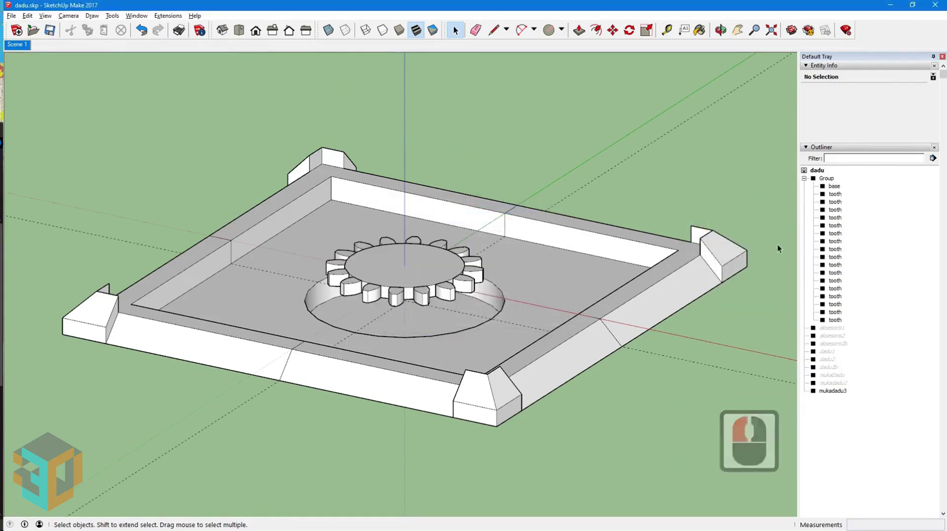
# Explode the gear's base and all its tooth subgroups into loose geometry within the gear group.
pyautogui.click(834, 186)
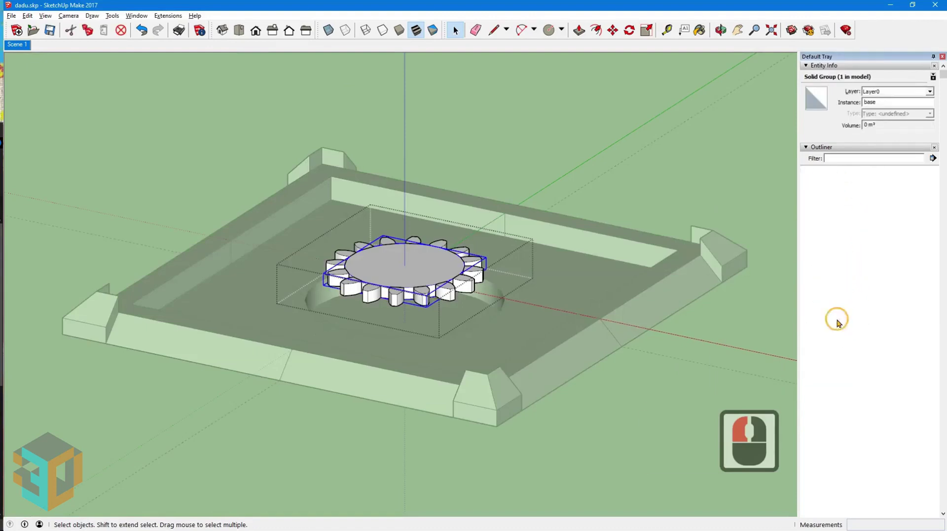
pyautogui.keyDown('shift'); pyautogui.click(835, 320); pyautogui.keyUp('shift')
pyautogui.rightClick(839, 323)
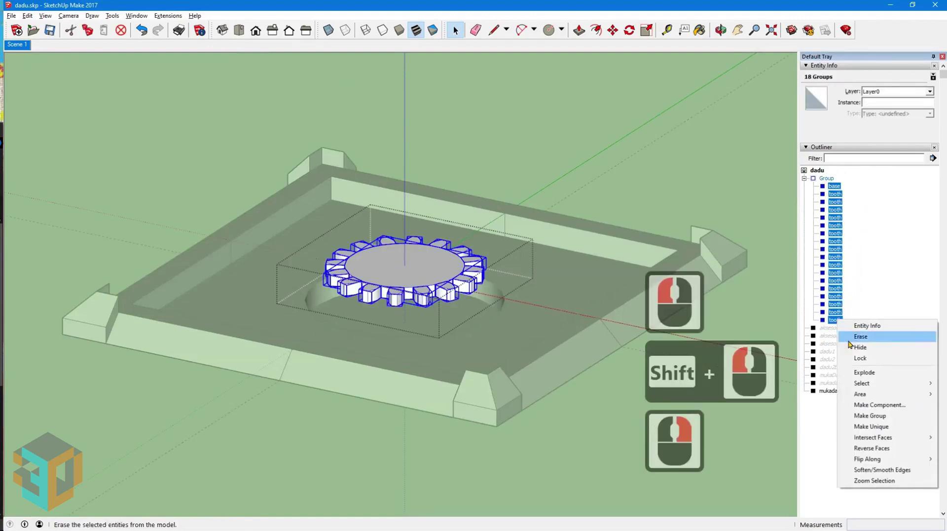
pyautogui.click(861, 373)
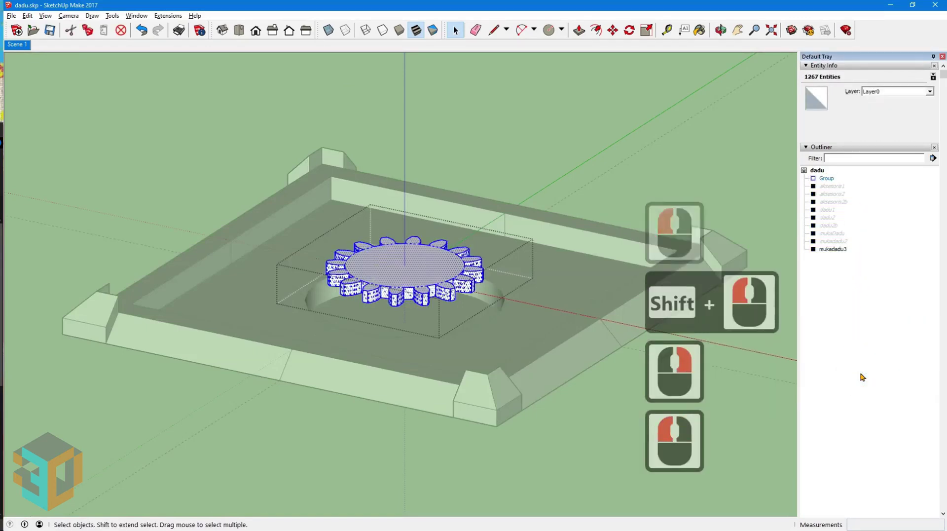
# Name the gear group dadu3.
pyautogui.click(827, 178)
pyautogui.click(868, 102)
pyautogui.write('dadu')
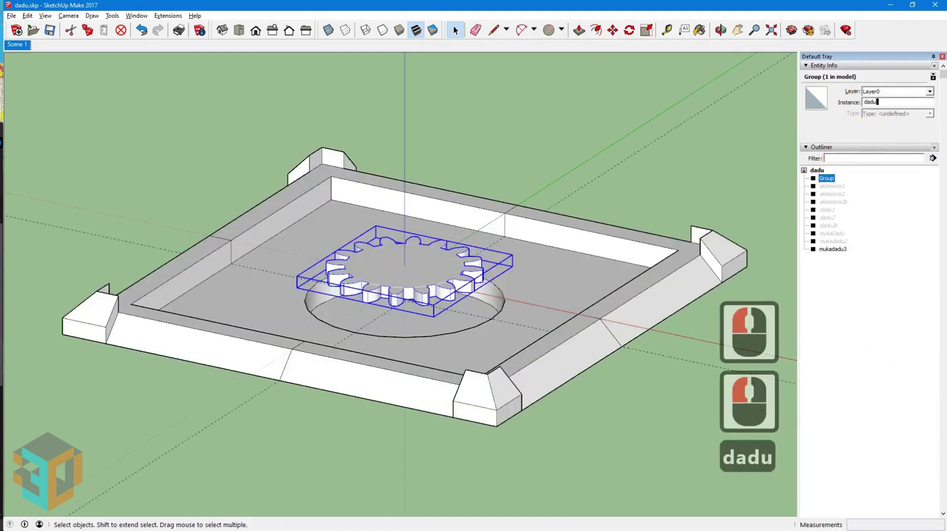
pyautogui.write('3')
pyautogui.press('Return')
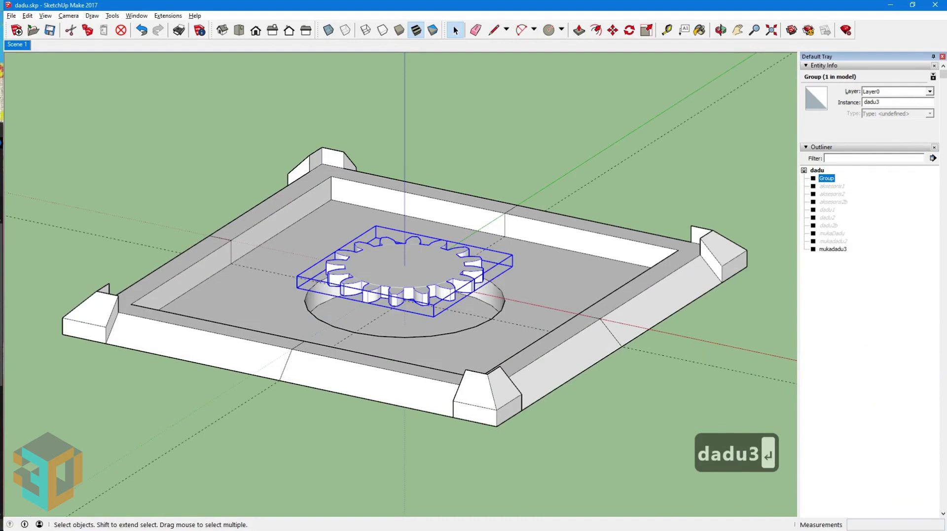
# Inside dadu3, offset the round edge of the gear's top face 0.09 m inward to form a small central circle.
pyautogui.doubleClick(385, 263)
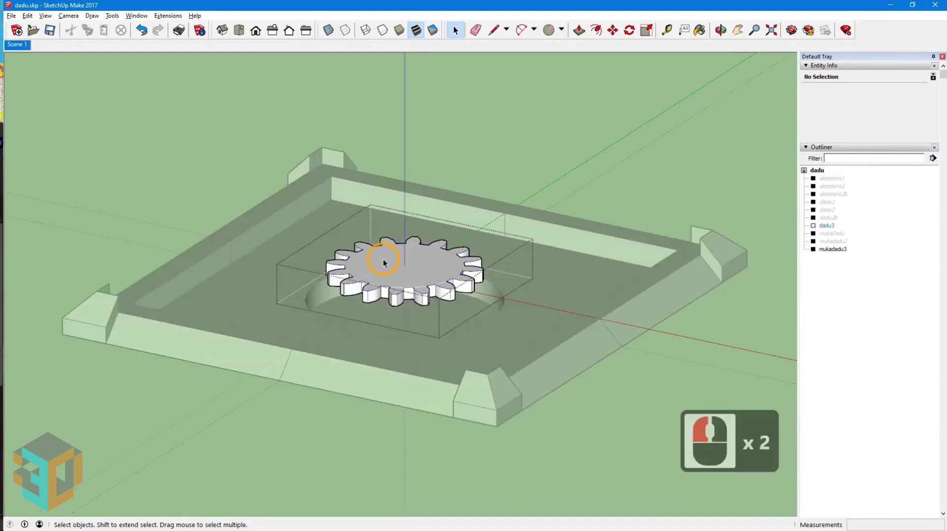
pyautogui.click(596, 31)
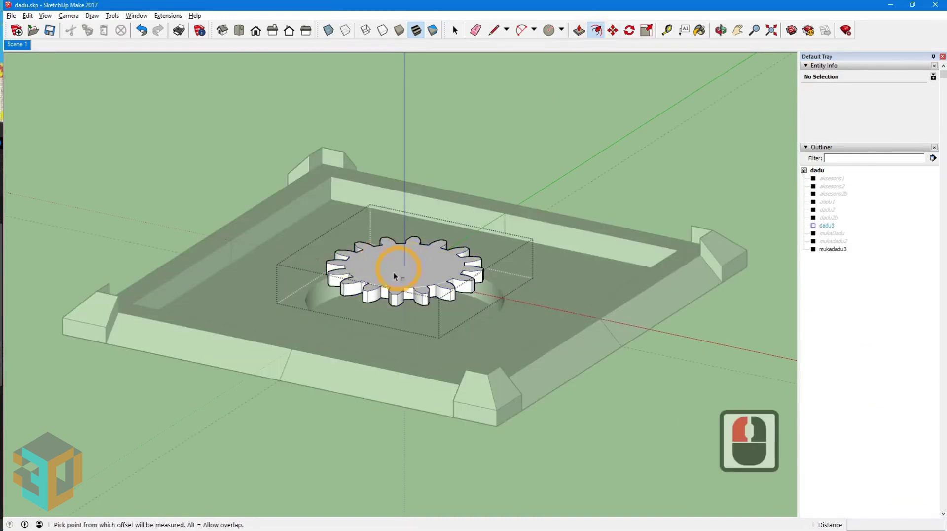
pyautogui.click(347, 265)
pyautogui.write('0.09')
pyautogui.press('Return')
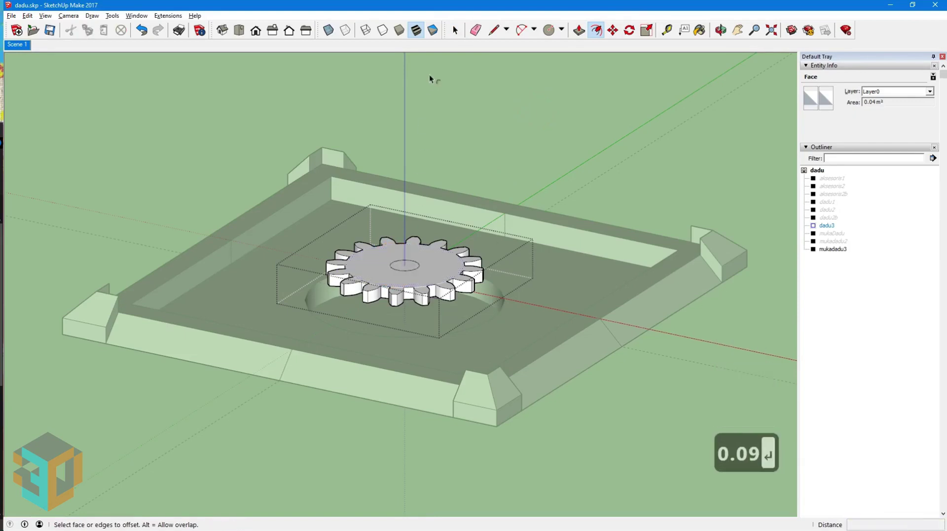
# In top view, draw a 0.045 m line from the root of the gear's leftmost tooth towards its centre.
pyautogui.click(245, 31)
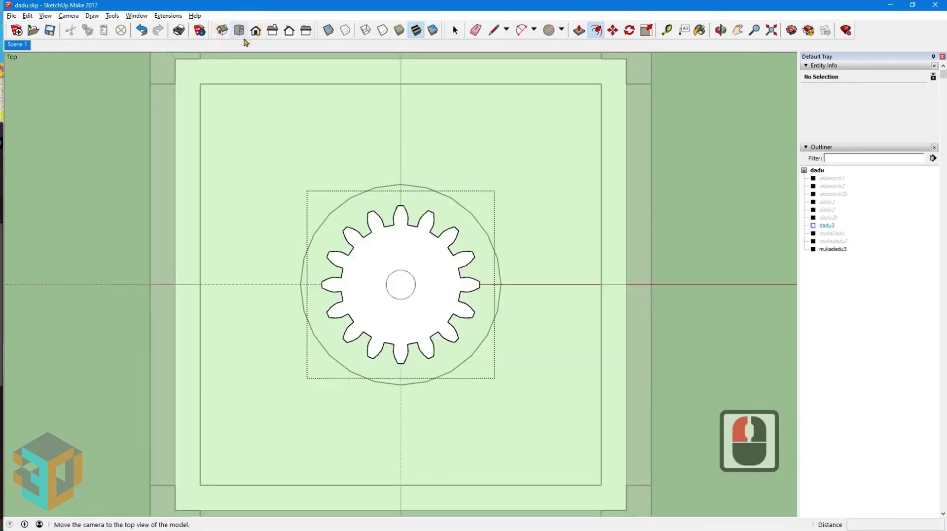
pyautogui.scroll(5, 401, 287)
pyautogui.scroll(1, 402, 287)
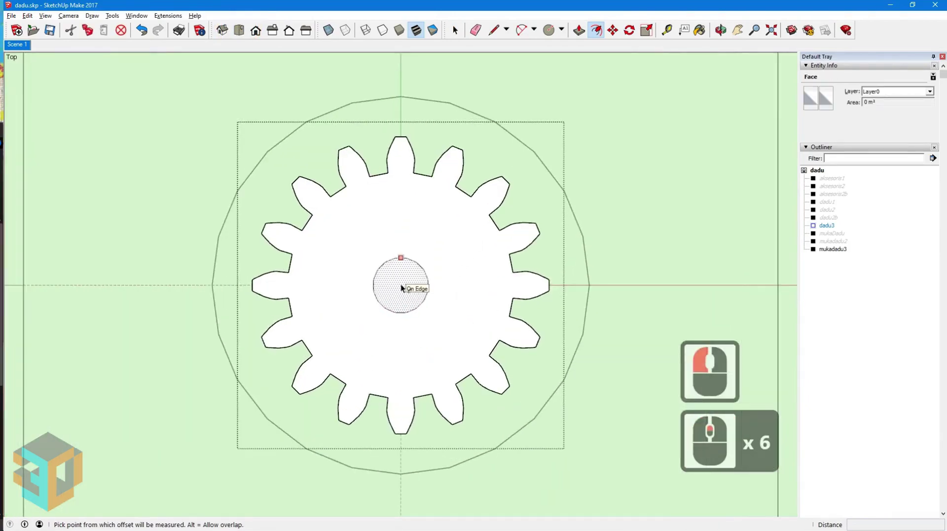
pyautogui.click(493, 30)
pyautogui.click(289, 284)
pyautogui.write('0.045')
pyautogui.press('Return')
pyautogui.click(455, 31)
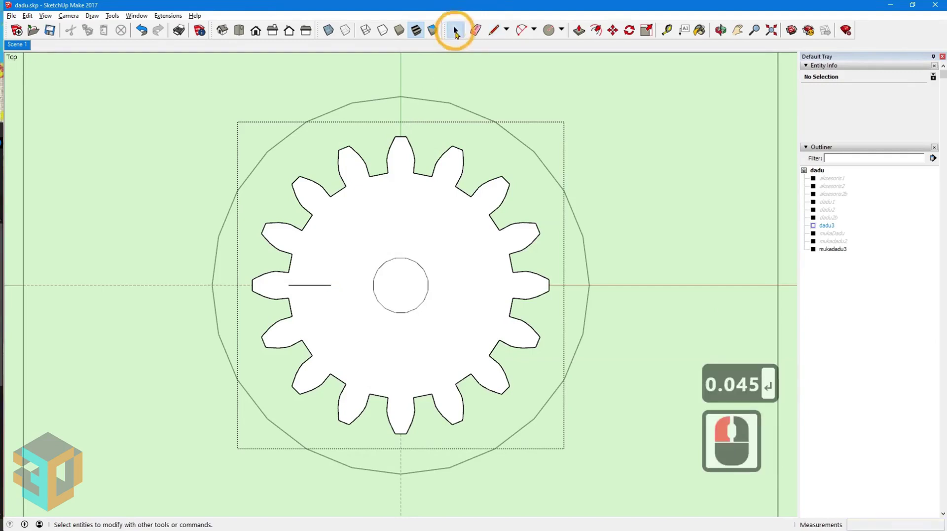
# Draw a circle of 0.015 m radius centred on the inner end of the short line.
pyautogui.click(562, 30)
pyautogui.click(561, 67)
pyautogui.click(331, 285)
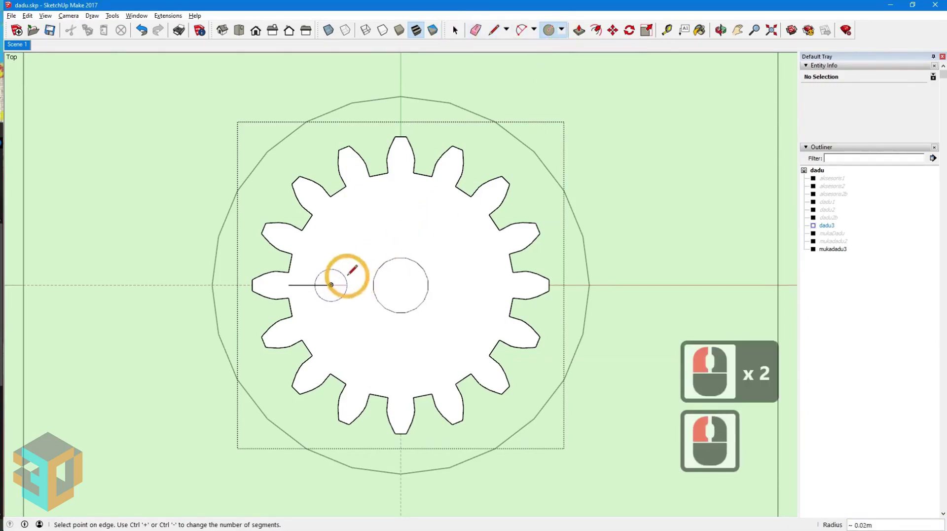
pyautogui.write('0.01')
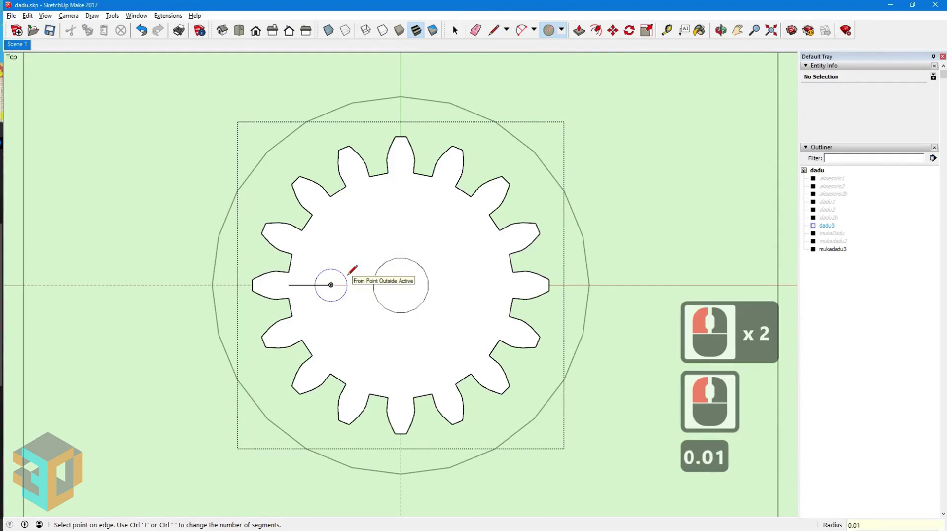
pyautogui.write('5')
pyautogui.press('Return')
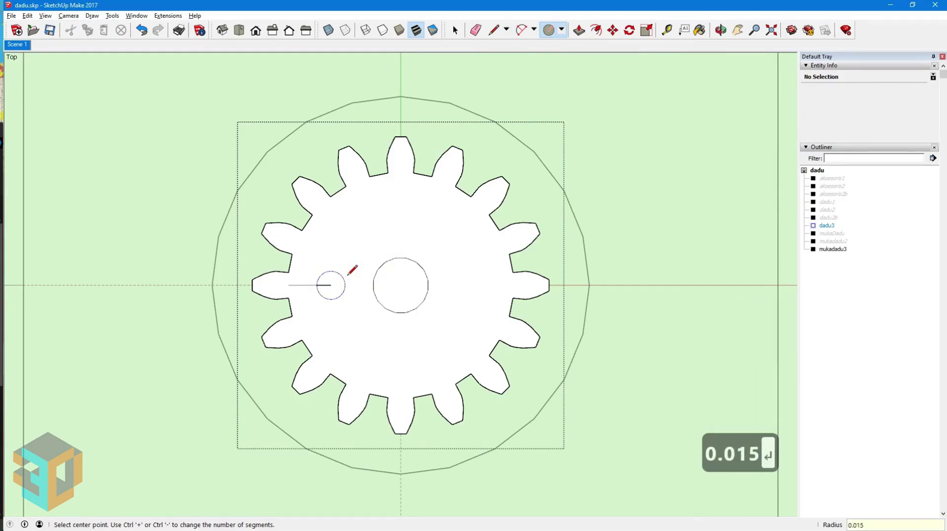
# Erase the helper line's segments outside and inside the small circle, and return to the Scene 1 view close to the gear.
pyautogui.click(476, 30)
pyautogui.click(318, 284)
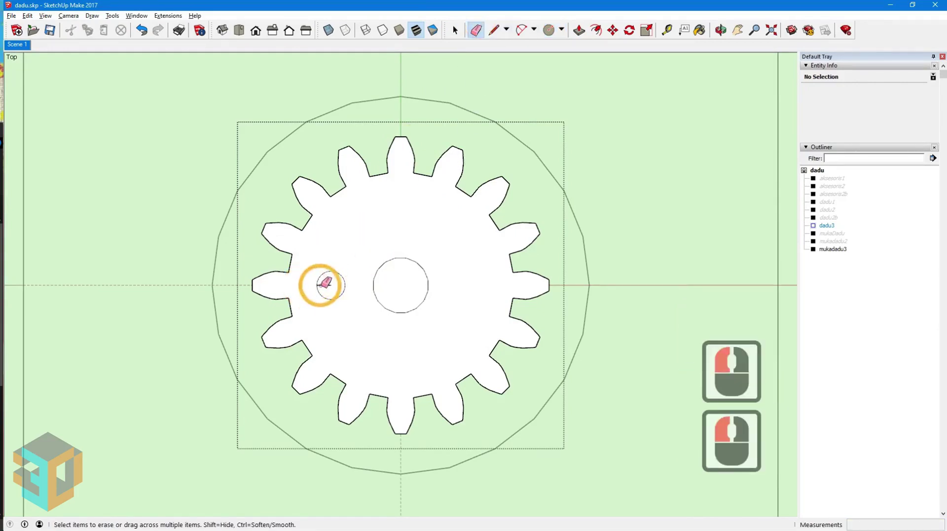
pyautogui.click(325, 283)
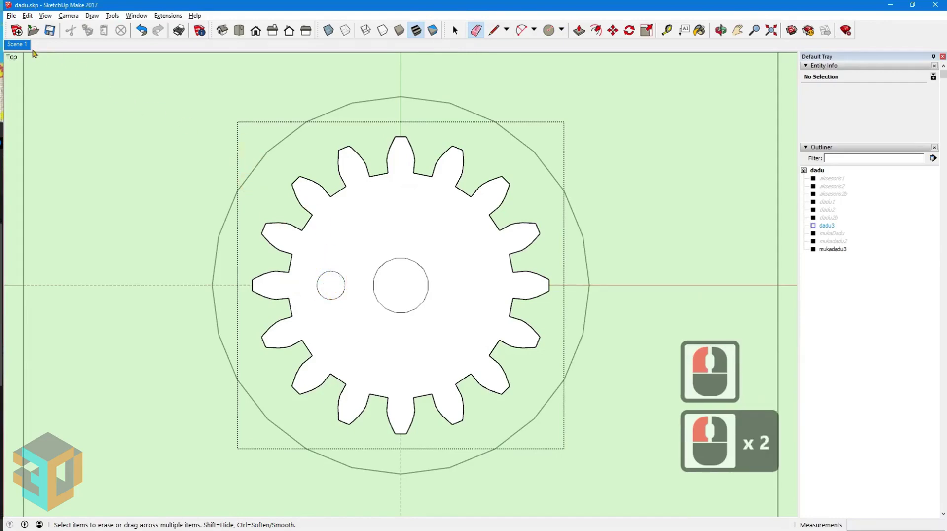
pyautogui.moveTo(35, 54); pyautogui.dragTo(50, 65, button='middle')
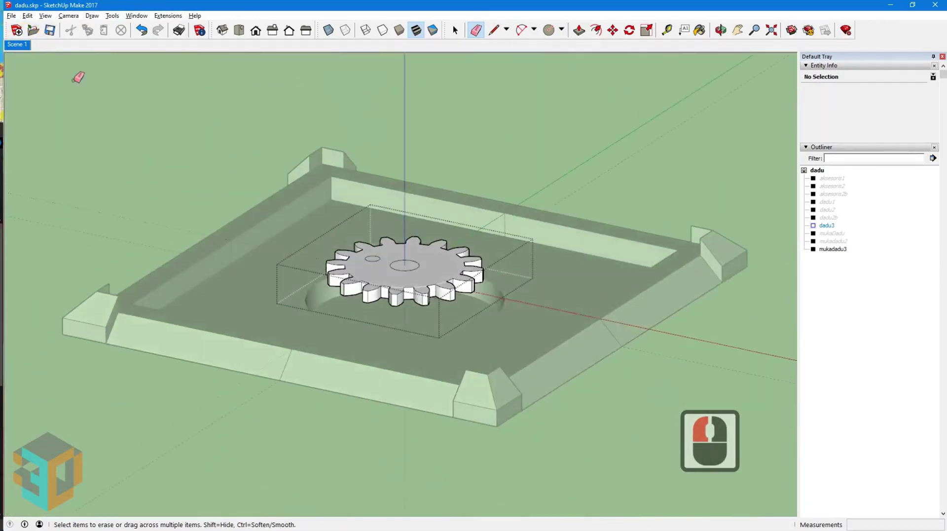
pyautogui.scroll(9, 406, 260)
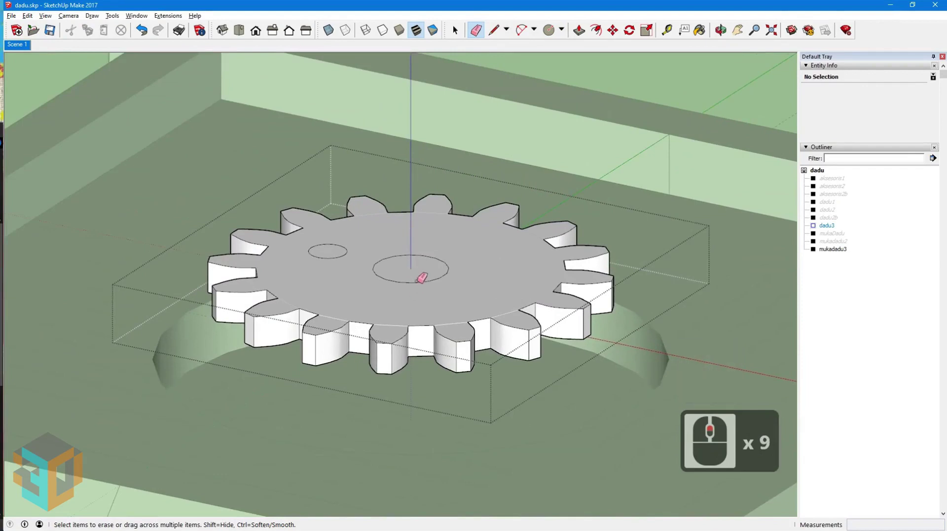
# Rotate-copy the small circle's edge around the gear's centre by 90°, multiplied 3x to make four evenly spaced circles.
pyautogui.click(454, 30)
pyautogui.click(345, 253)
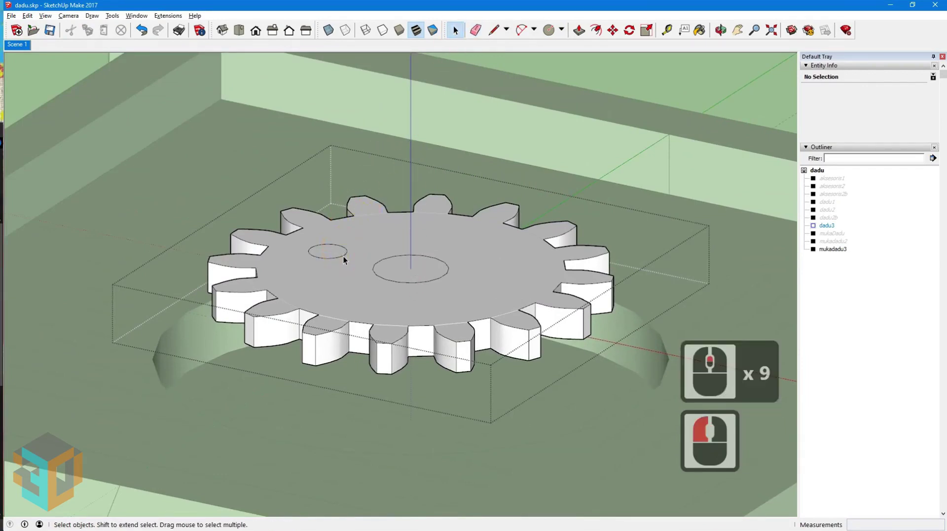
pyautogui.click(345, 254)
pyautogui.click(630, 31)
pyautogui.keyDown('ctrl'); pyautogui.click(410, 268); pyautogui.keyUp('ctrl')
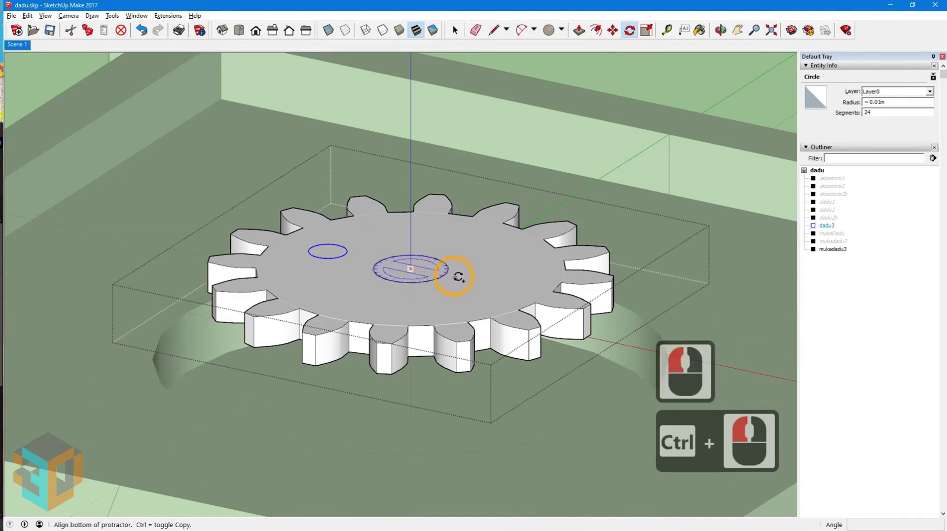
pyautogui.click(459, 276)
pyautogui.write('90')
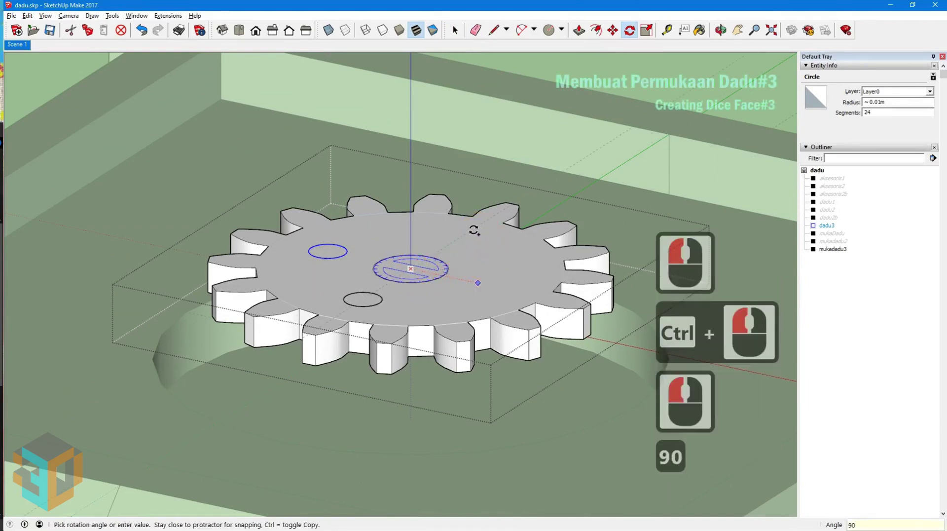
pyautogui.press('Return')
pyautogui.write('3x')
pyautogui.press('Return')
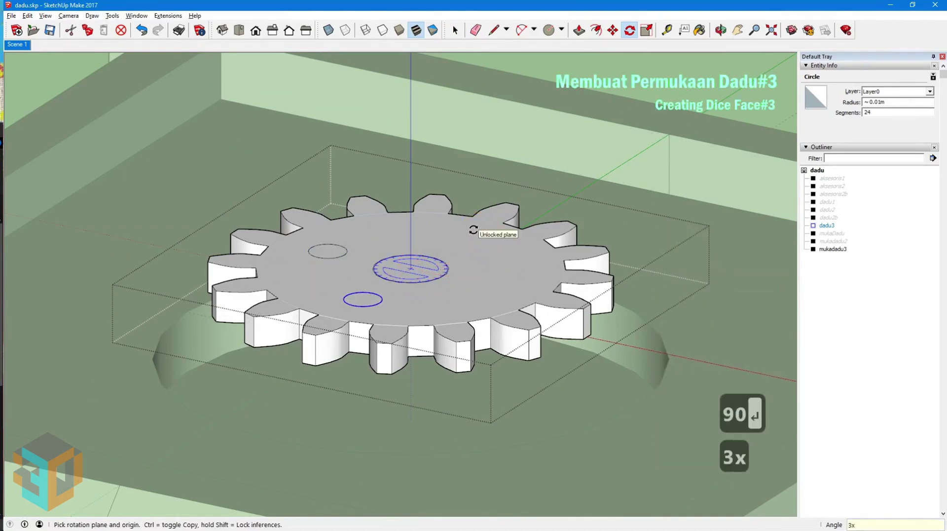
pyautogui.click(455, 30)
# Push the four small circles and the central circle down to the gear's underside, about 0.03 m, to cut through holes.
pyautogui.click(580, 30)
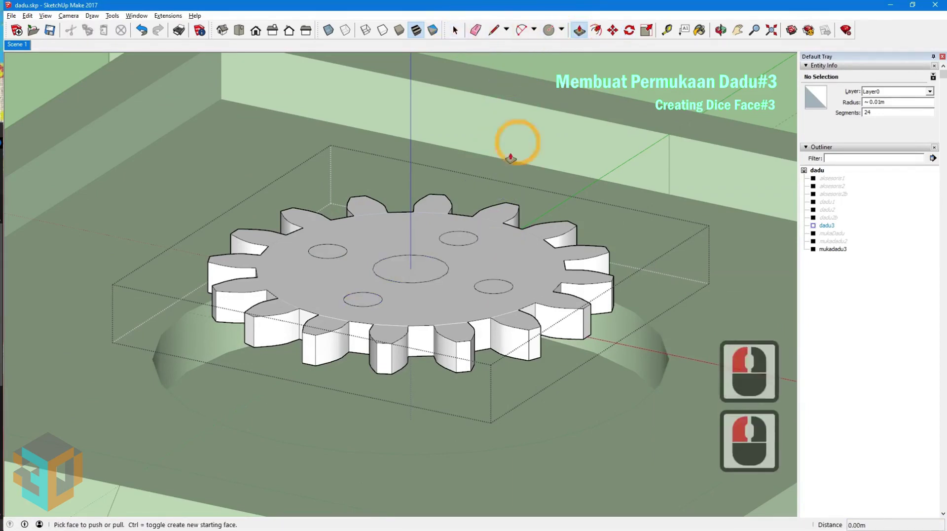
pyautogui.moveTo(495, 288); pyautogui.dragTo(530, 360)
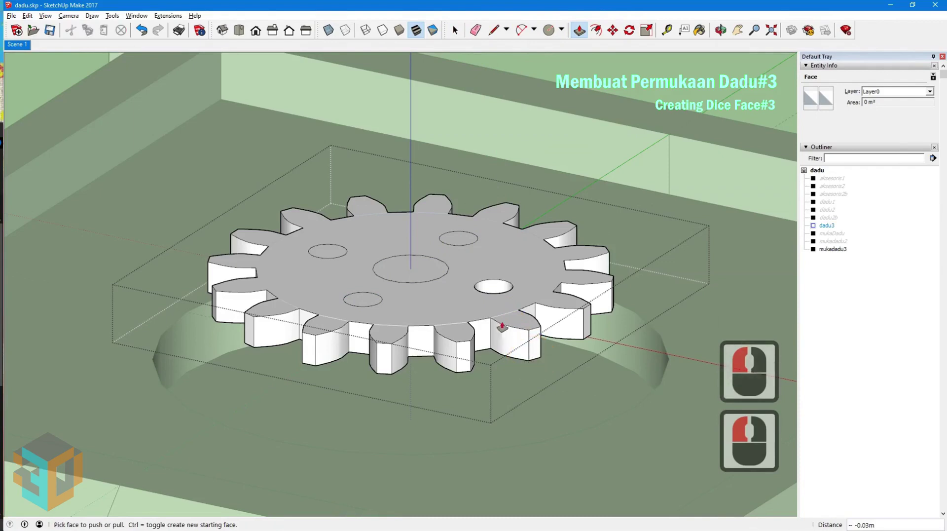
pyautogui.click(458, 241)
pyautogui.click(534, 359)
pyautogui.click(416, 272)
pyautogui.click(464, 371)
pyautogui.click(327, 252)
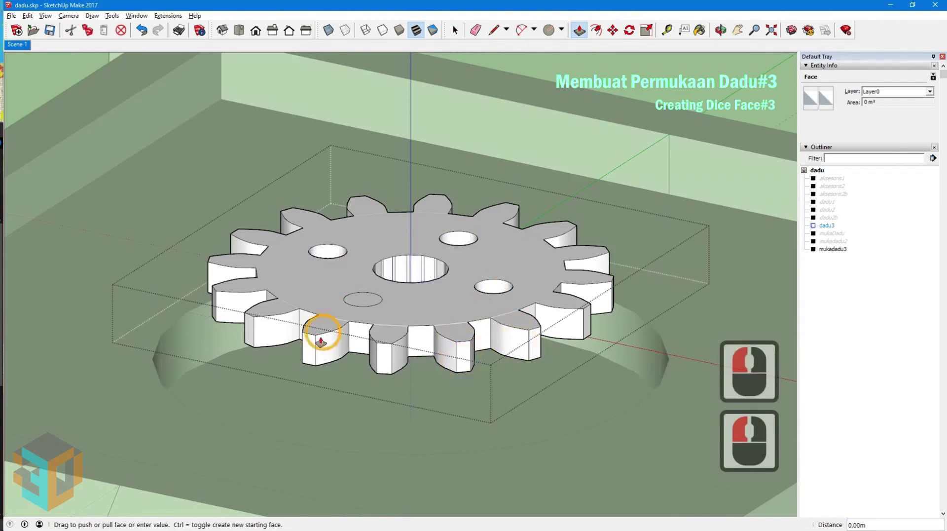
pyautogui.moveTo(316, 368); pyautogui.dragTo(317, 367)
pyautogui.moveTo(364, 298); pyautogui.dragTo(388, 373)
pyautogui.click(455, 30)
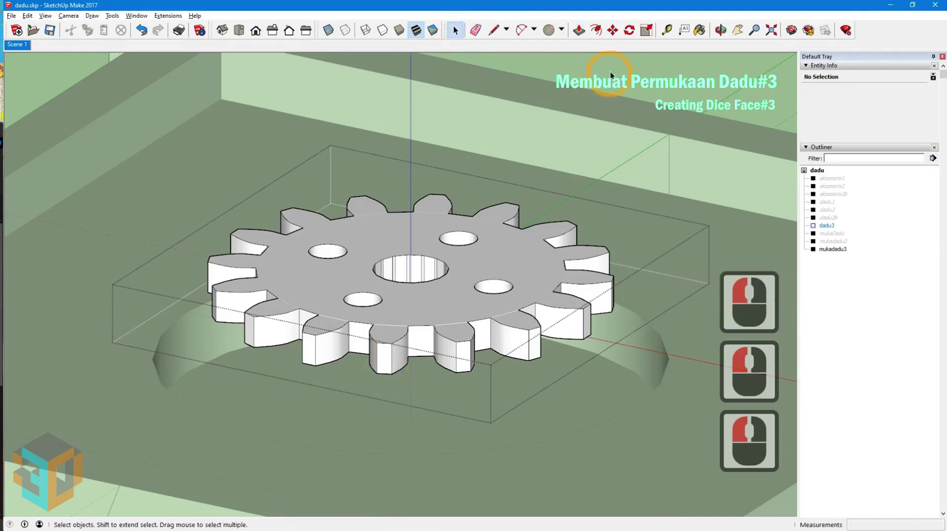
# Finish editing the dadu3 gear group and hide the mukadadu3 dice face group.
pyautogui.click(611, 71)
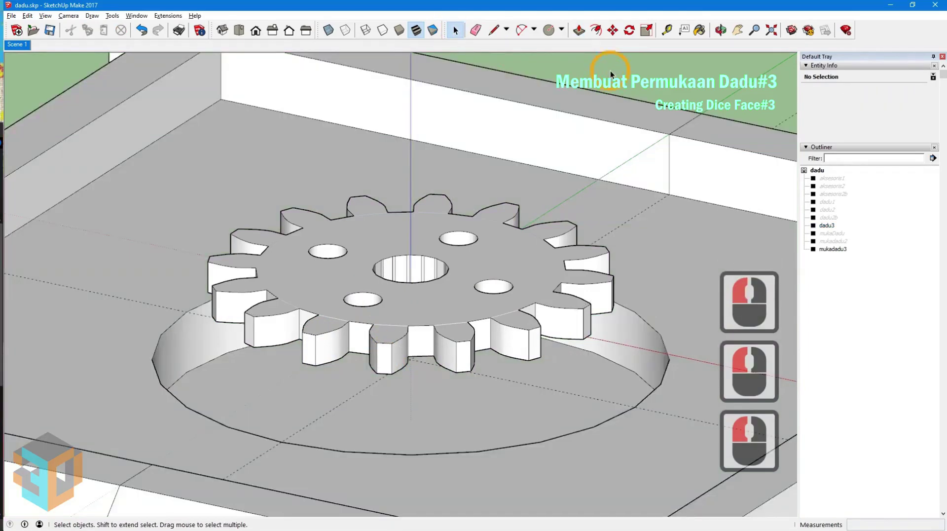
pyautogui.click(833, 249)
pyautogui.rightClick(833, 249)
pyautogui.click(851, 279)
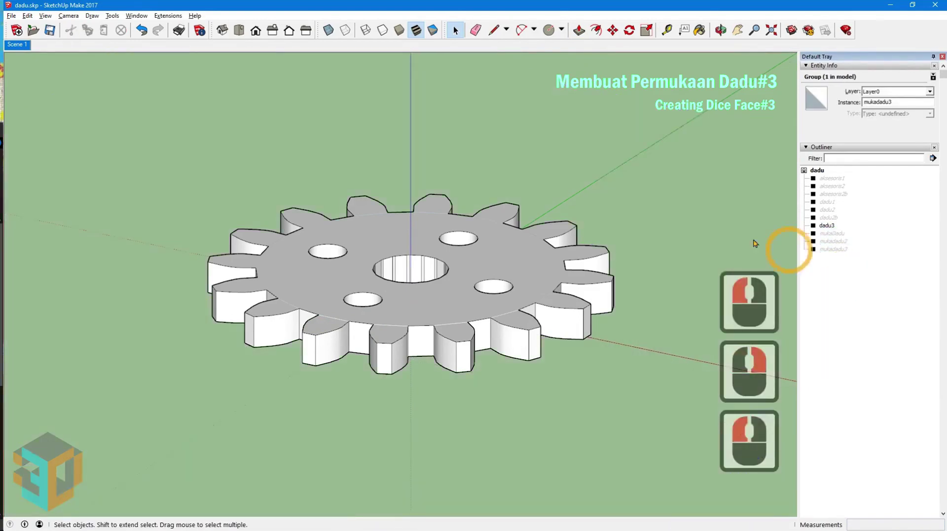
# Move the dadu3 gear 0.33 m along the green axis away from the origin.
pyautogui.scroll(-7, 346, 196)
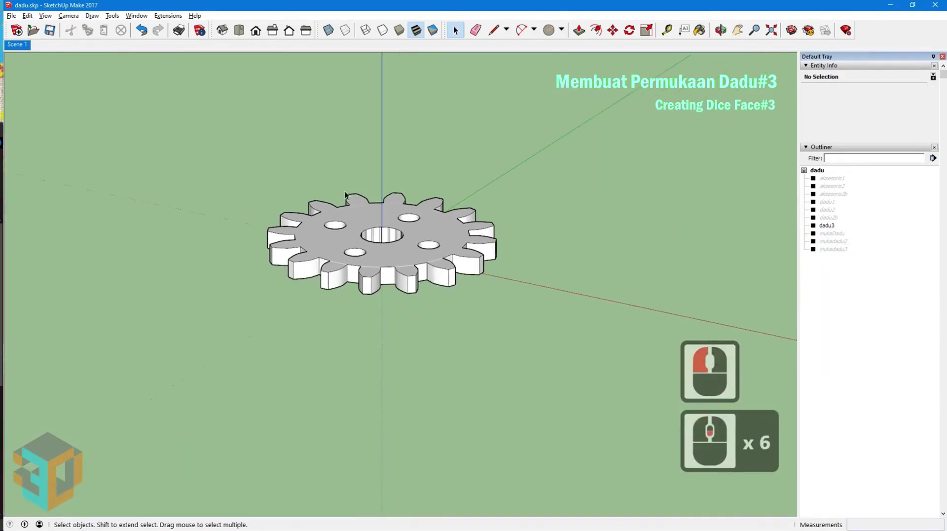
pyautogui.click(612, 30)
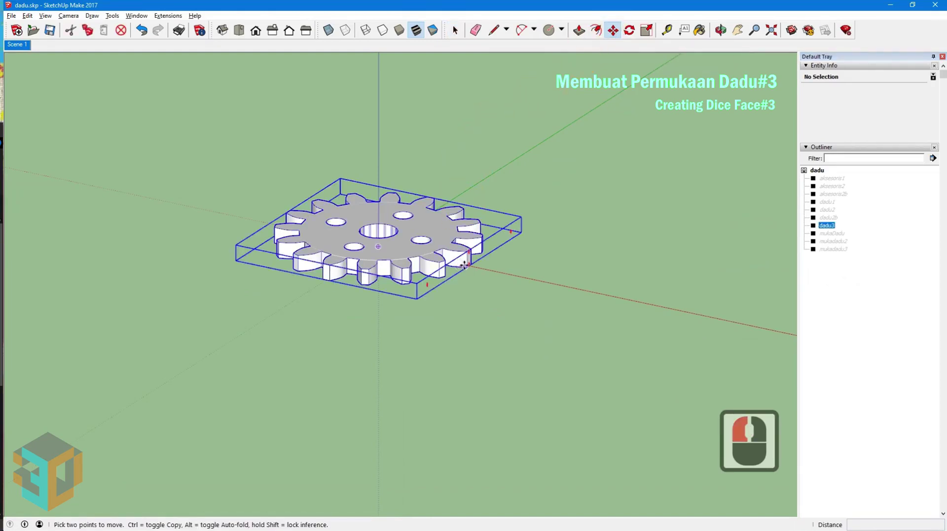
pyautogui.click(466, 265)
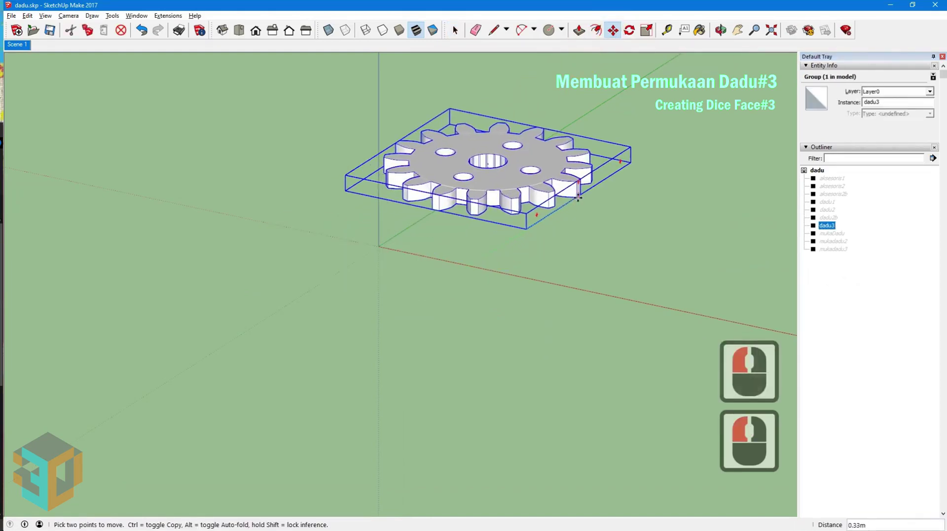
pyautogui.press('Left')
pyautogui.write('0.3')
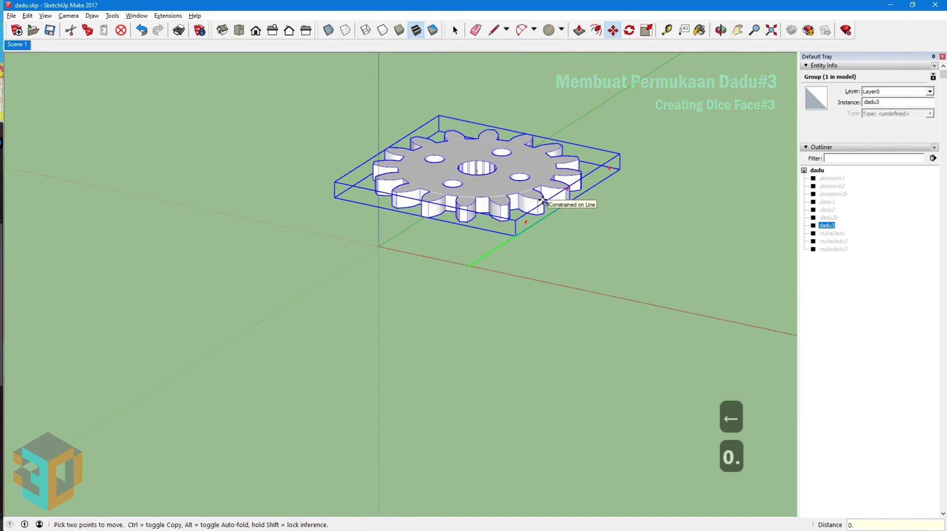
pyautogui.press('Return')
pyautogui.click(456, 30)
pyautogui.click(571, 121)
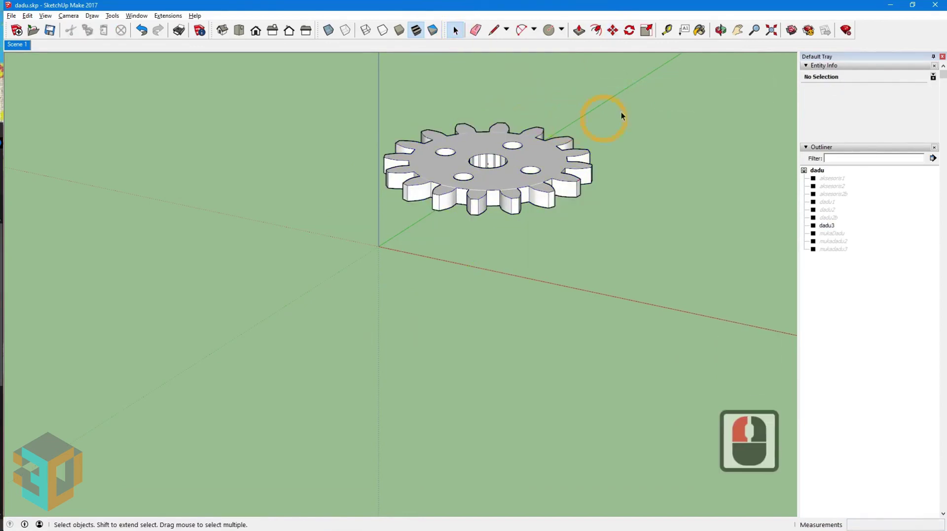
# Copy the dadu3 gear 0.66 m along the green axis to the opposite side of the origin.
pyautogui.click(613, 31)
pyautogui.keyDown('ctrl'); pyautogui.click(539, 172); pyautogui.keyUp('ctrl')
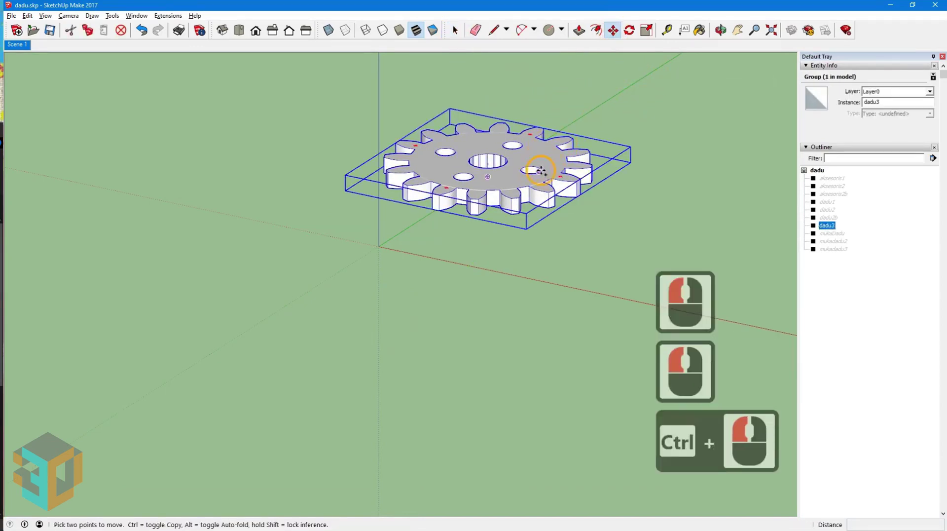
pyautogui.press('Left')
pyautogui.write('0.66')
pyautogui.press('Return')
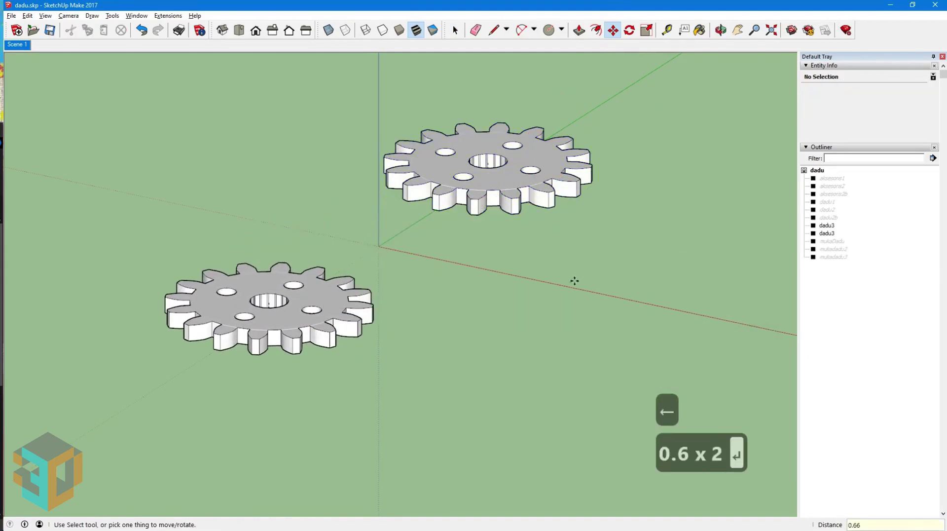
# Rename the copied gear's group instance to dadu3b.
pyautogui.click(455, 31)
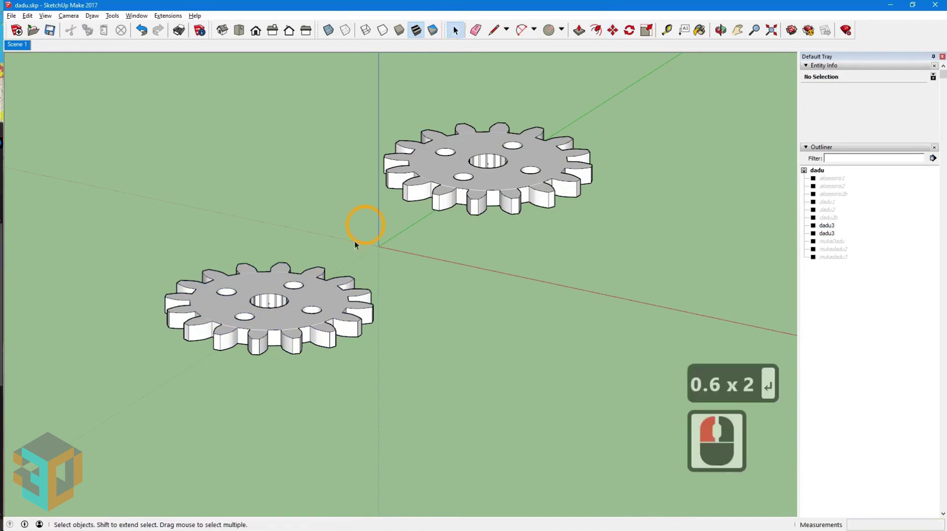
pyautogui.click(365, 298)
pyautogui.click(881, 102)
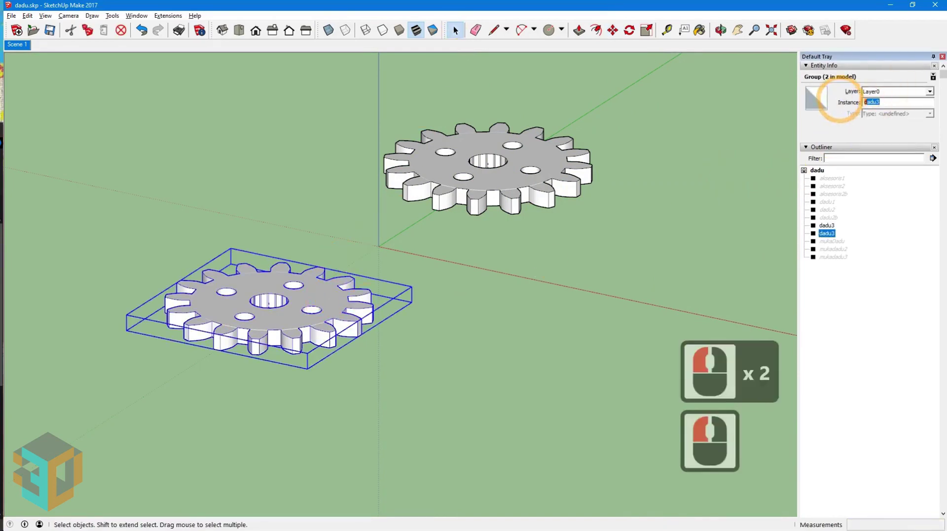
pyautogui.write('dad')
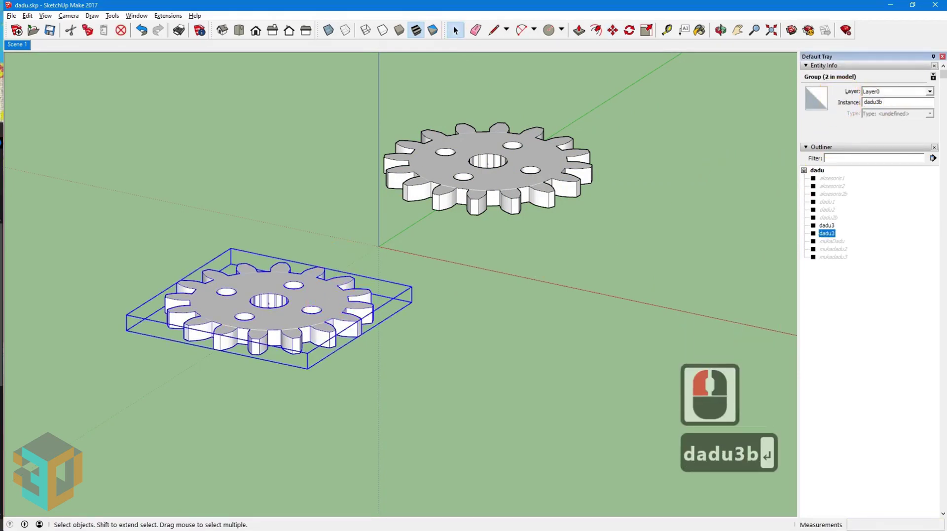
pyautogui.press('Return')
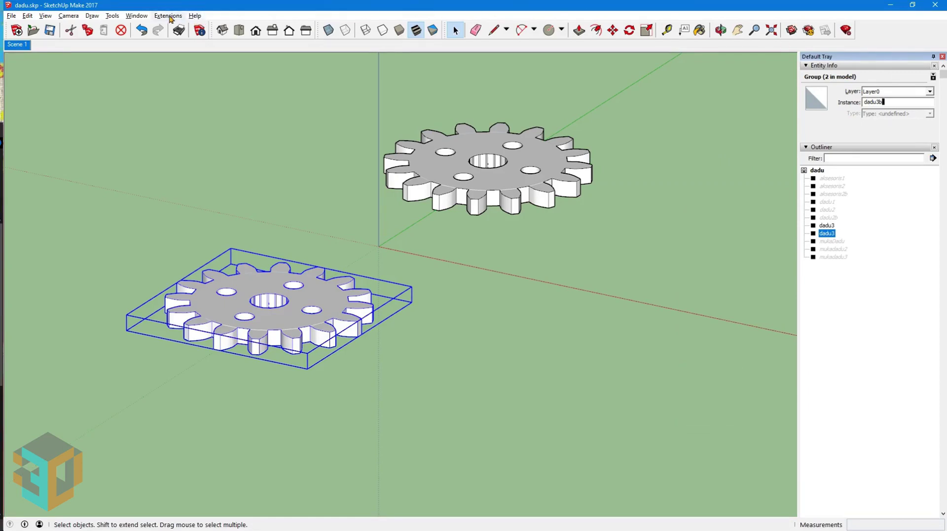
# Generate a gear at the origin with 16 teeth, 20.0 pressure angle, 0.17m pitch radius and 2.5 face width.
pyautogui.click(178, 30)
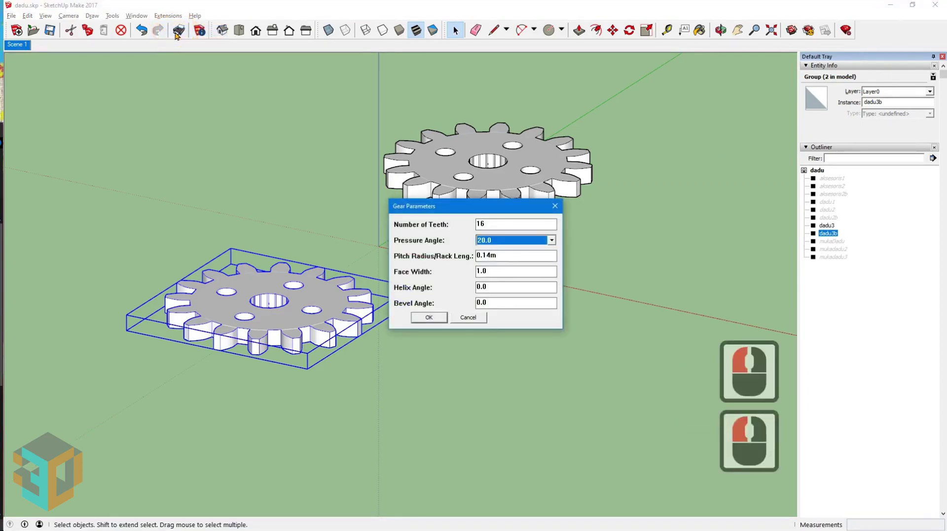
pyautogui.doubleClick(484, 255)
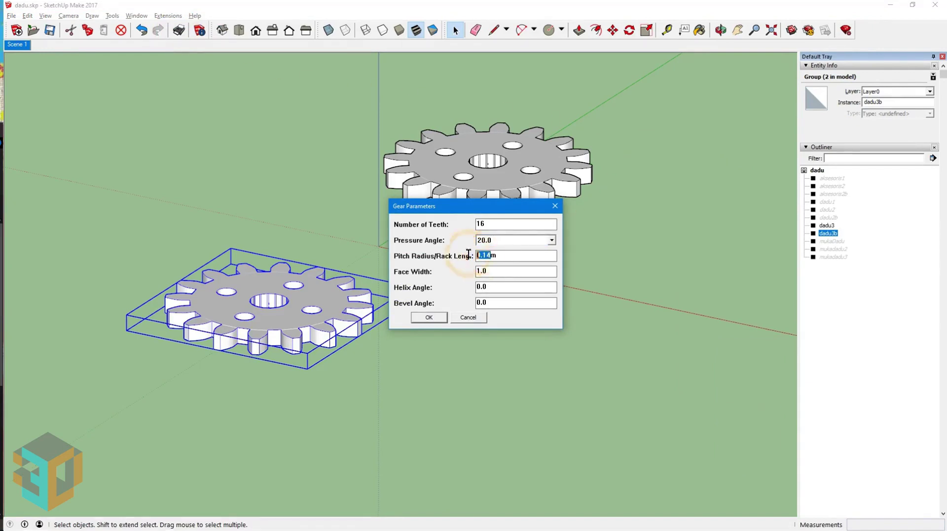
pyautogui.write('0')
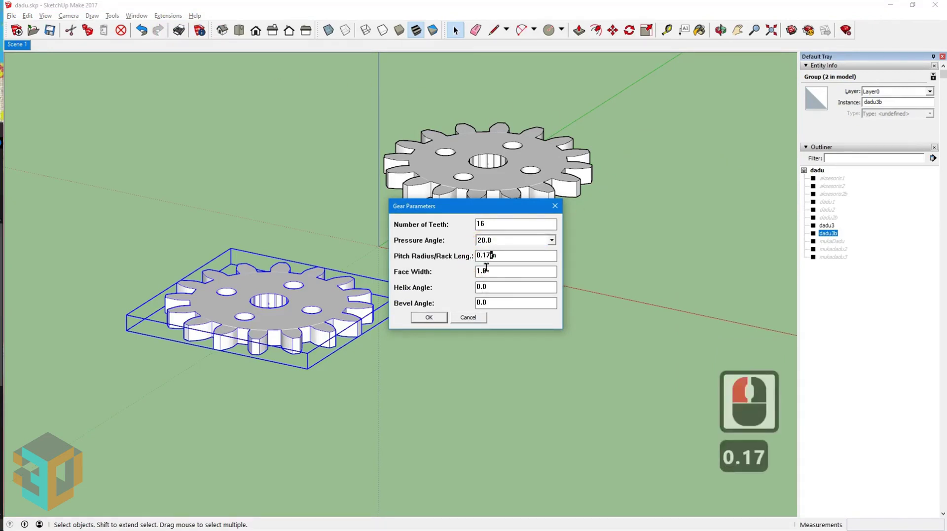
pyautogui.moveTo(482, 271); pyautogui.dragTo(477, 272)
pyautogui.write('2.5')
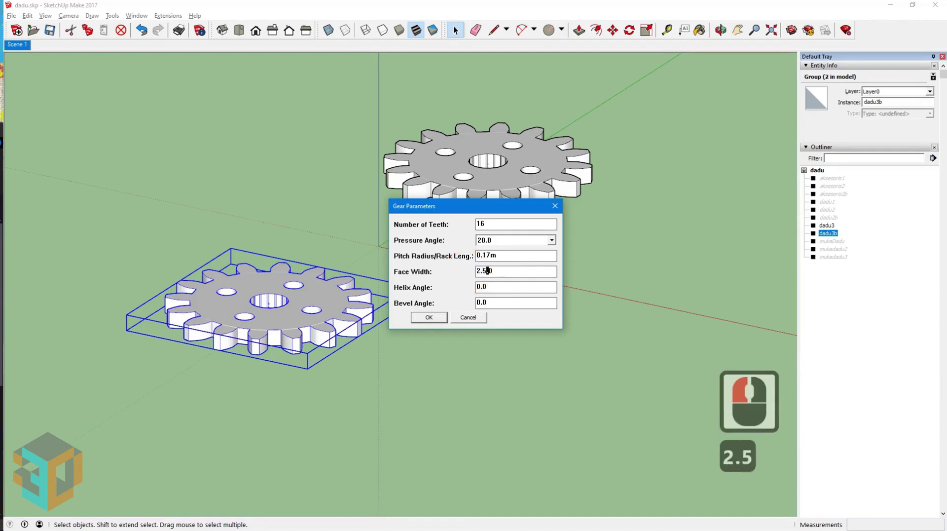
pyautogui.press('Delete')
pyautogui.press('Delete')
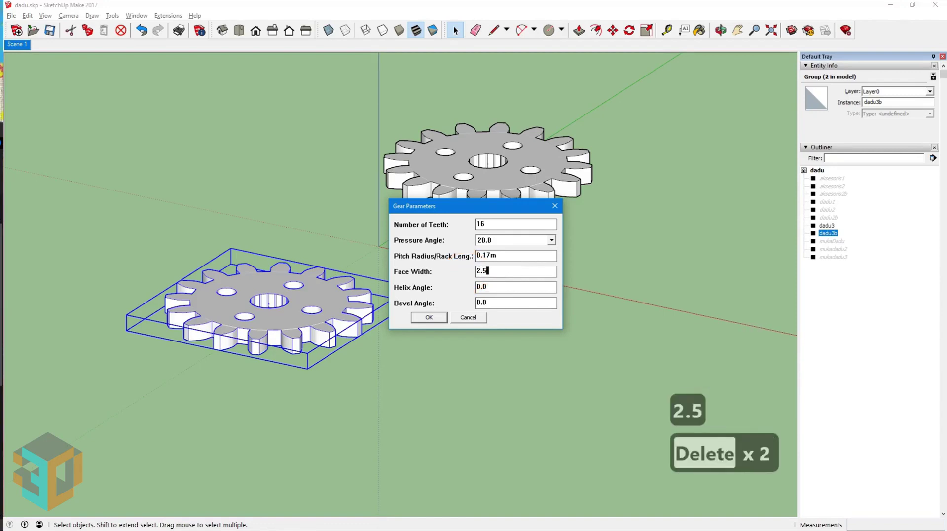
pyautogui.click(429, 317)
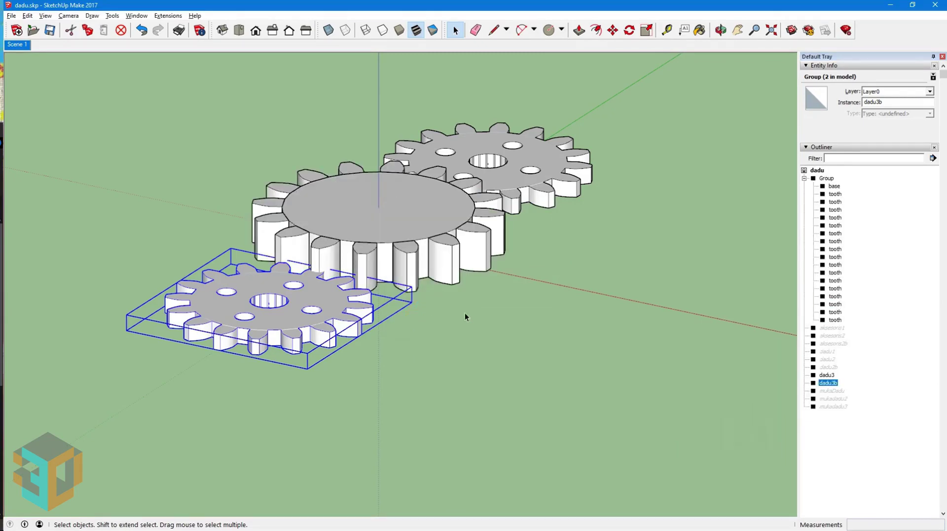
# Explode the base and all tooth subgroups inside the new gear group.
pyautogui.click(846, 185)
pyautogui.keyDown('shift'); pyautogui.click(836, 320); pyautogui.keyUp('shift')
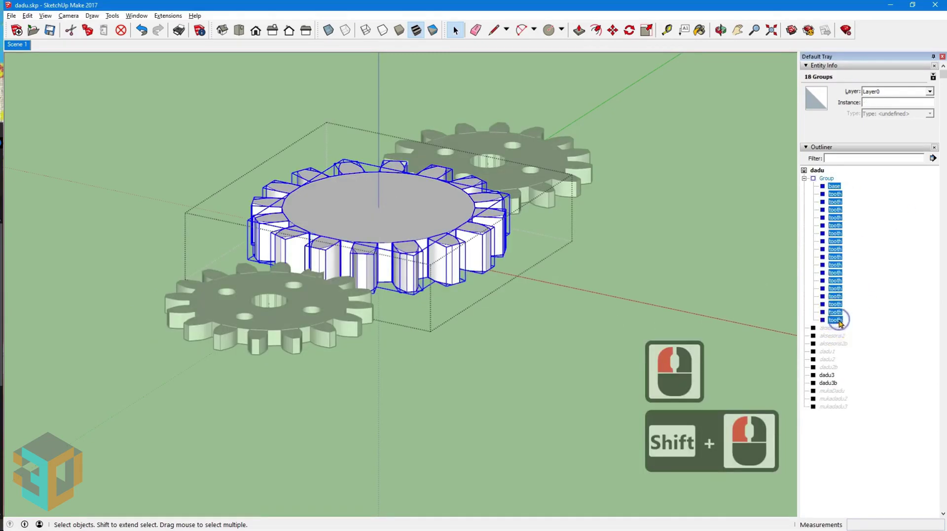
pyautogui.rightClick(838, 319)
pyautogui.click(873, 373)
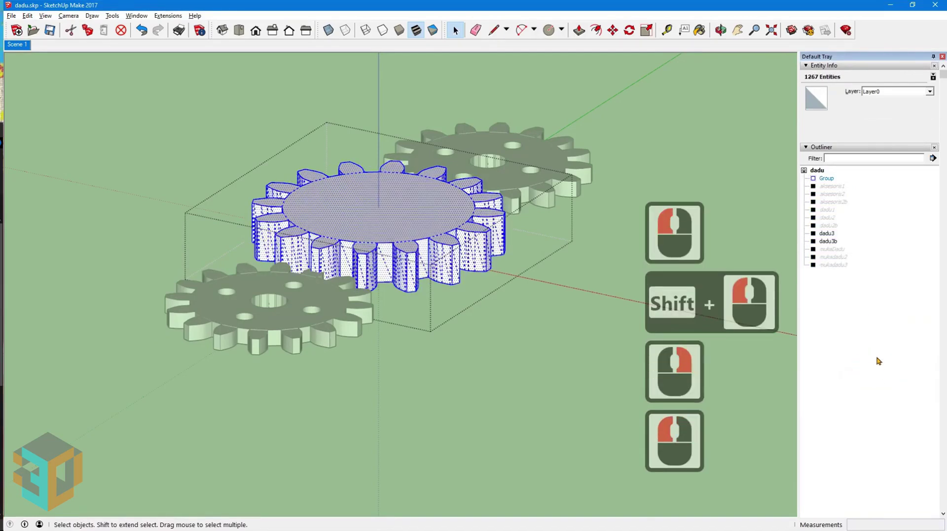
# Name the new central gear's group instance dadu3c.
pyautogui.click(827, 178)
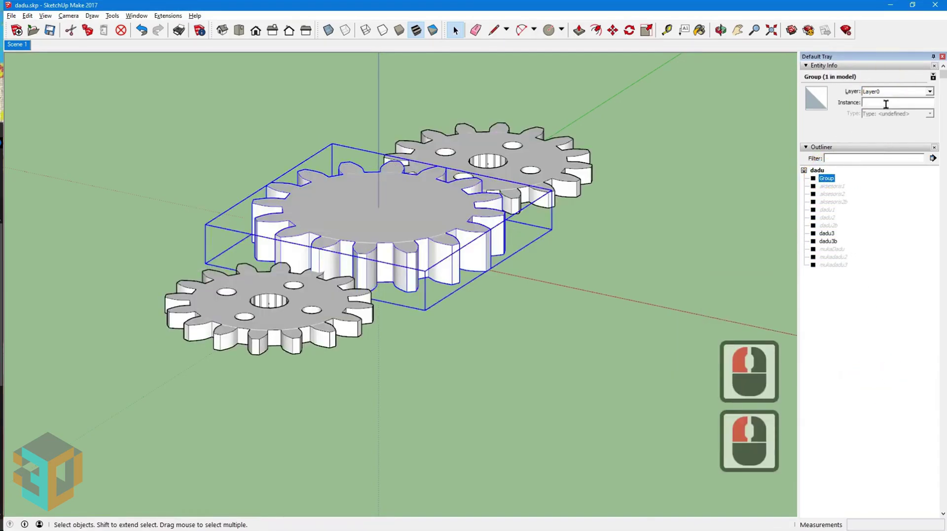
pyautogui.click(886, 101)
pyautogui.write('dadu3c')
pyautogui.press('Return')
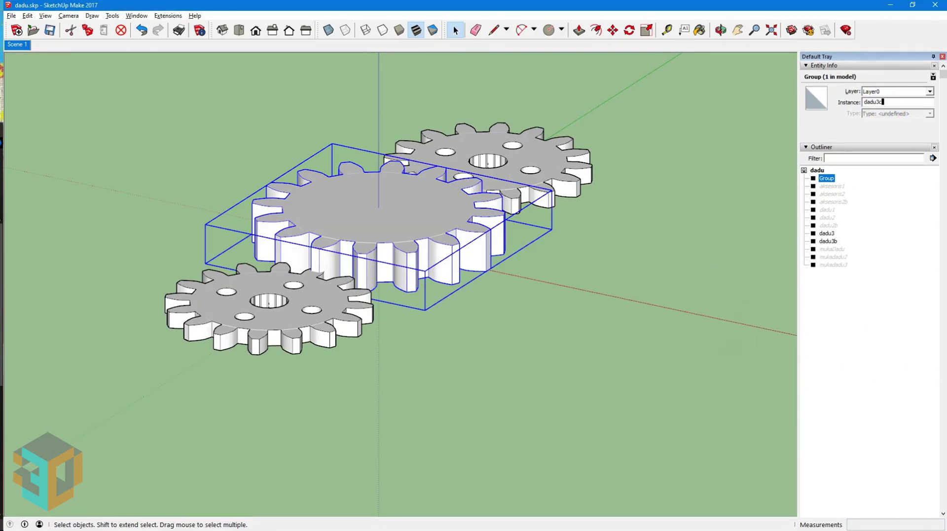
# Open the dadu3c group and offset the circular edge of its top face inward by 0.03 m.
pyautogui.doubleClick(380, 213)
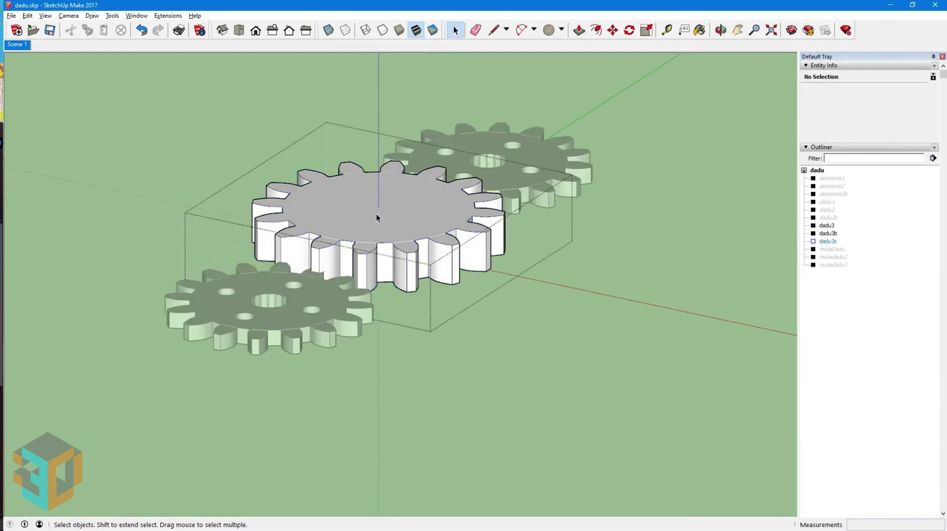
pyautogui.click(596, 30)
pyautogui.click(292, 209)
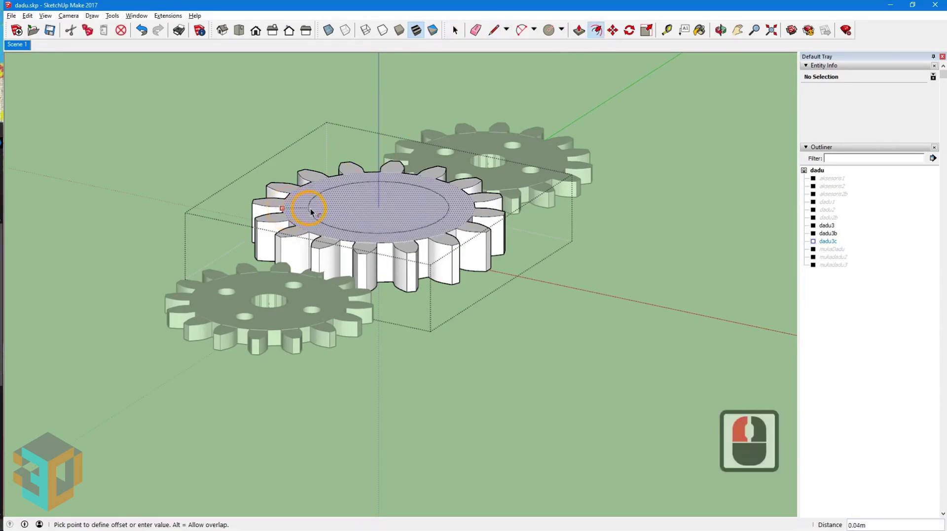
pyautogui.click(321, 212)
pyautogui.write('0.03')
pyautogui.press('Return')
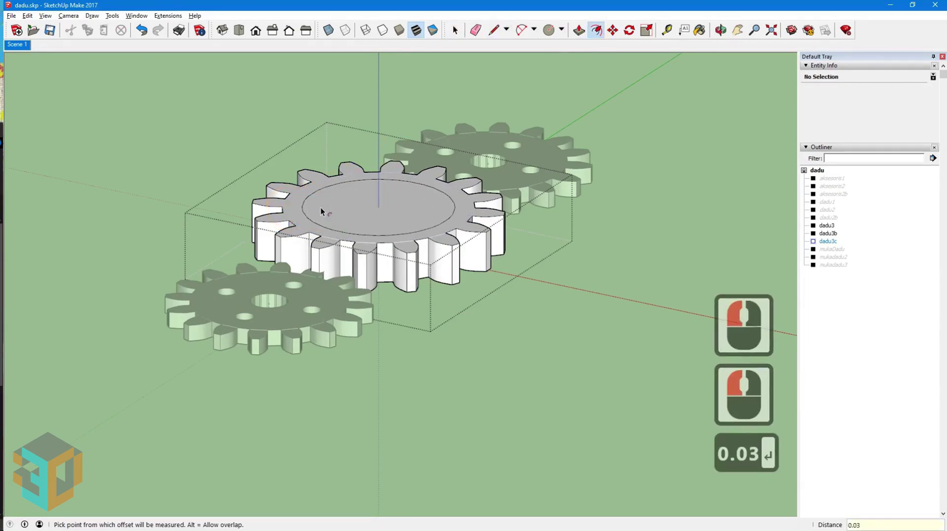
# Add two more inward offsets of the top face's outer circle, at 0.09 m and 0.1 m.
pyautogui.click(341, 207)
pyautogui.write('0.09')
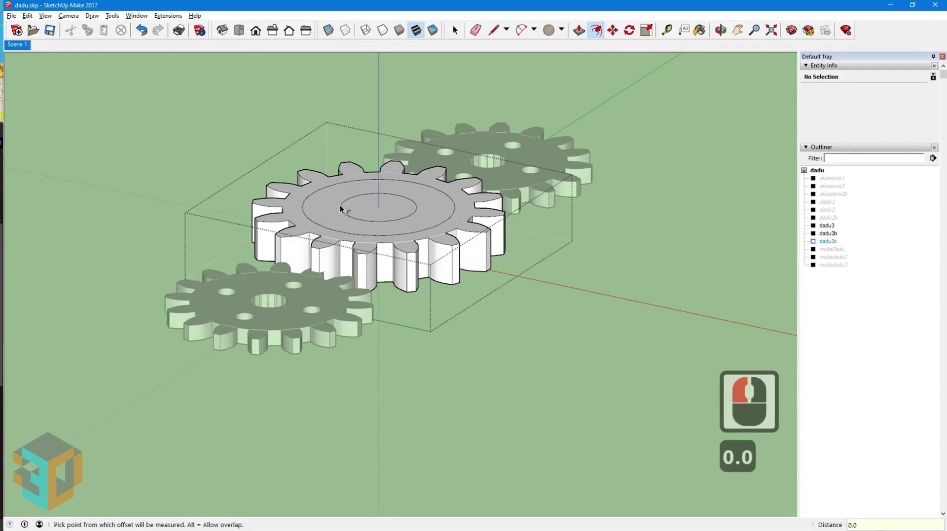
pyautogui.press('Return')
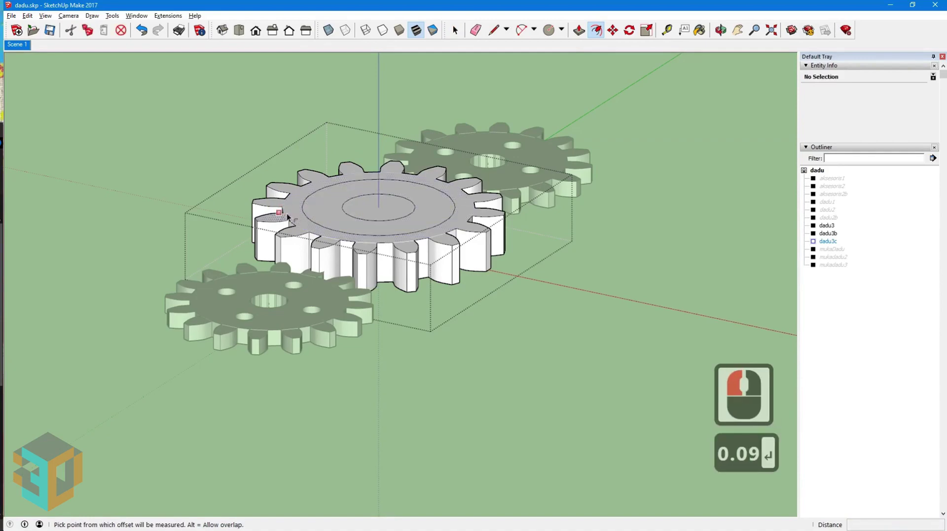
pyautogui.click(363, 207)
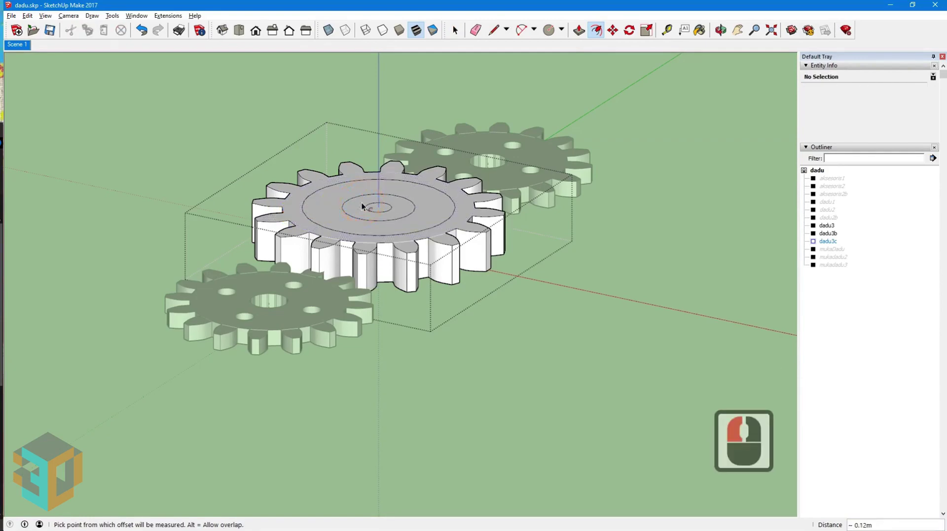
pyautogui.write('0.1')
pyautogui.press('Return')
# Push the narrow ring between the two inner circles down about 0.06 m and leave the dadu3c group.
pyautogui.scroll(7, 363, 206)
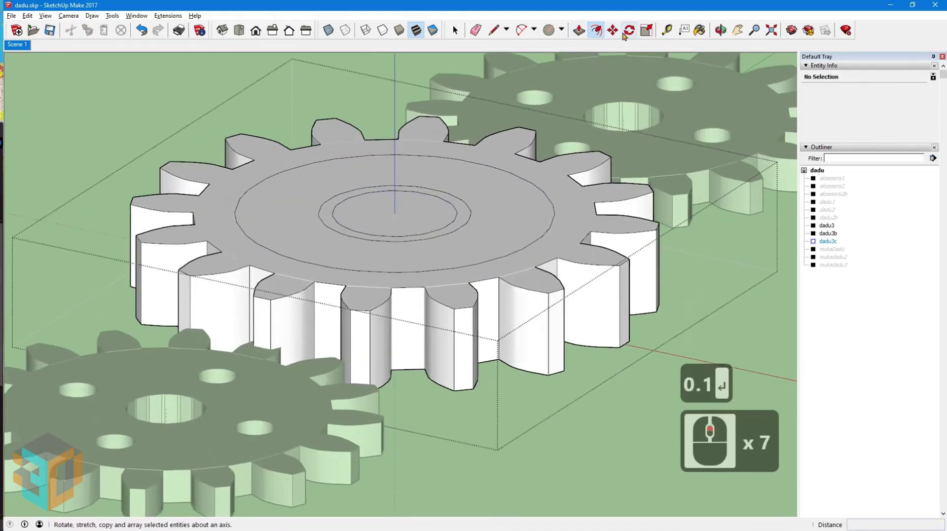
pyautogui.click(580, 31)
pyautogui.moveTo(465, 213); pyautogui.dragTo(546, 382)
pyautogui.press('space')
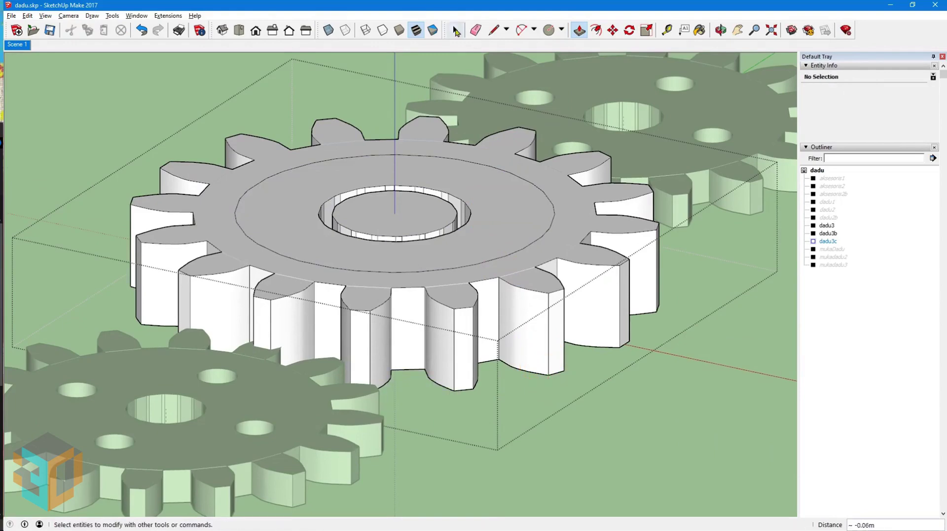
pyautogui.click(106, 118)
# Unhide the mukadadu3 dice face and move the dadu3c gear down about 0.08 m into its circular recess.
pyautogui.scroll(-3, 105, 118)
pyautogui.click(626, 137)
pyautogui.rightClick(833, 264)
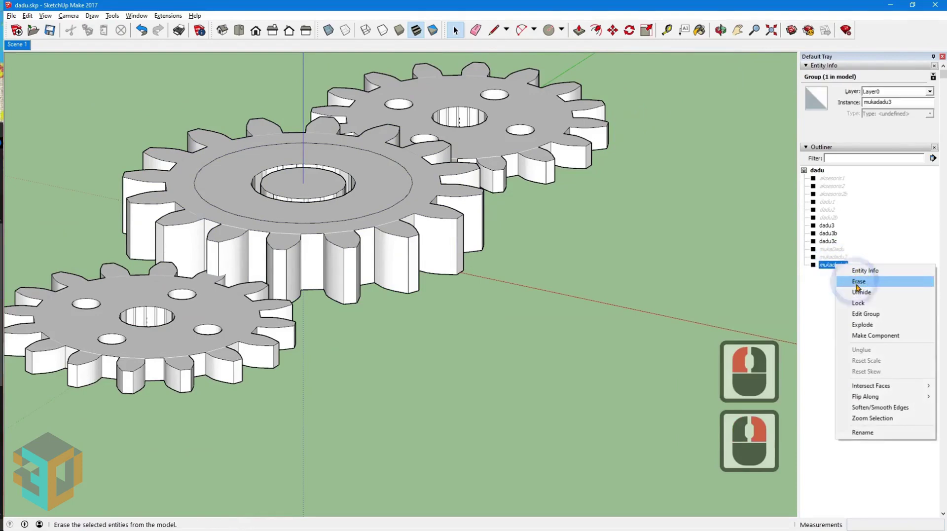
pyautogui.click(855, 291)
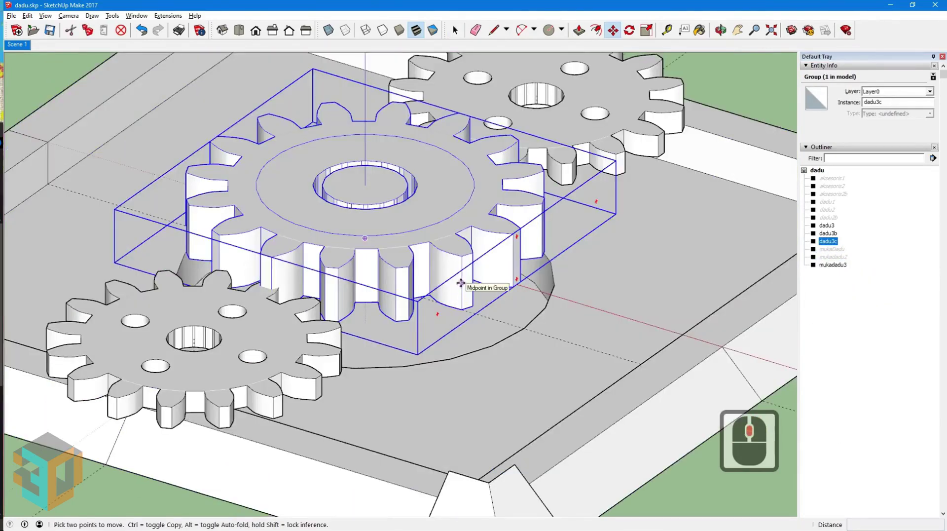
pyautogui.click(460, 283)
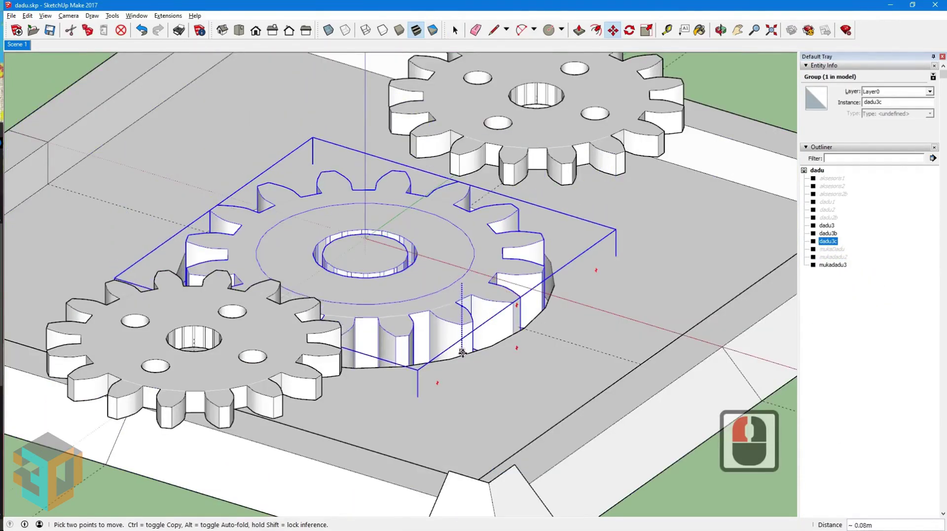
pyautogui.keyDown('shift'); pyautogui.click(575, 320); pyautogui.keyUp('shift')
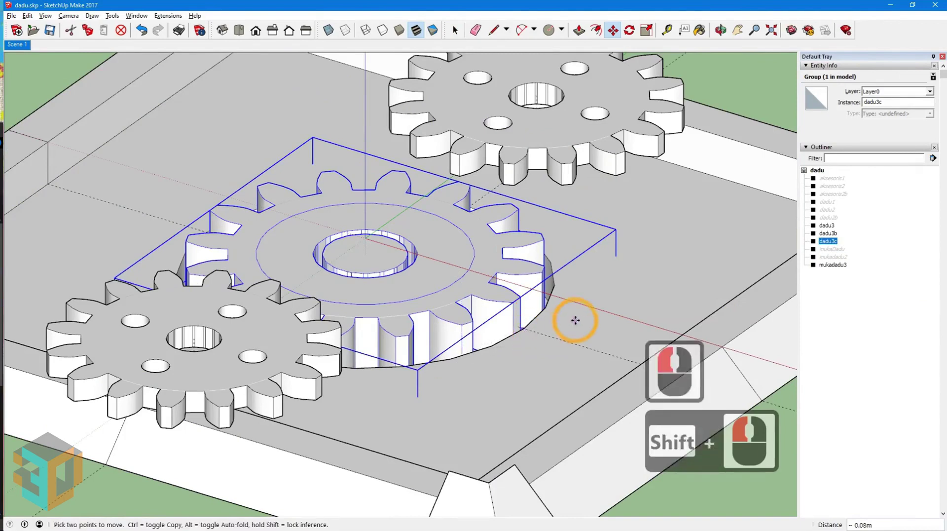
# Select the dadu3 and dadu3b gears and move both down about 0.05 m into the dice face.
pyautogui.press('space')
pyautogui.click(558, 170)
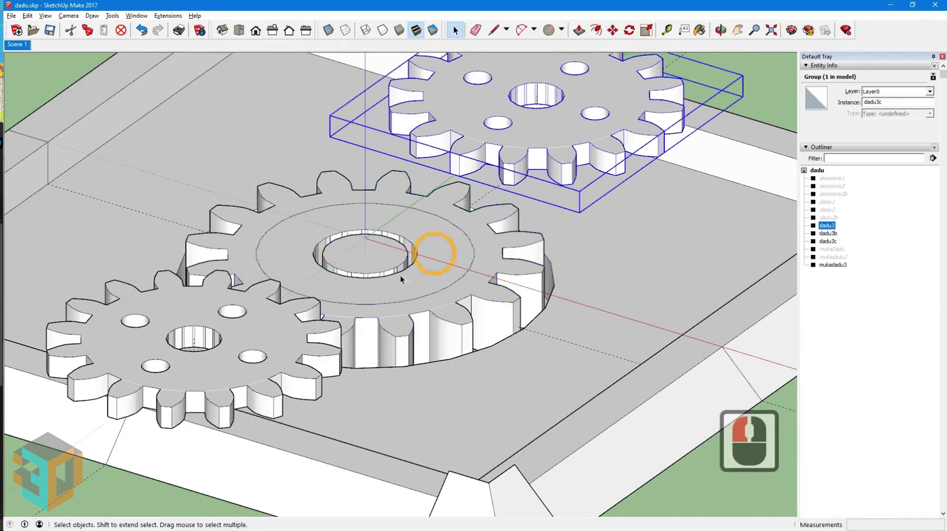
pyautogui.keyDown('shift'); pyautogui.click(298, 351); pyautogui.keyUp('shift')
pyautogui.press('m')
pyautogui.click(615, 176)
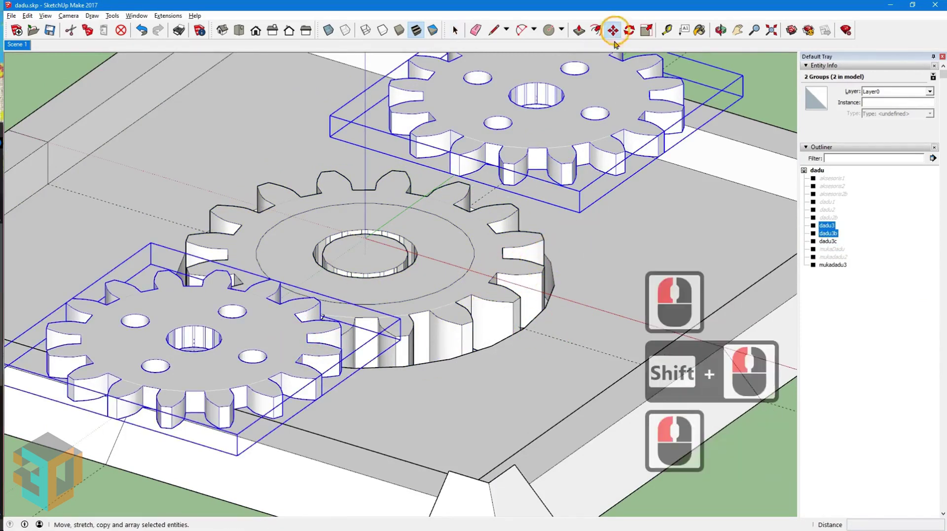
pyautogui.click(616, 214)
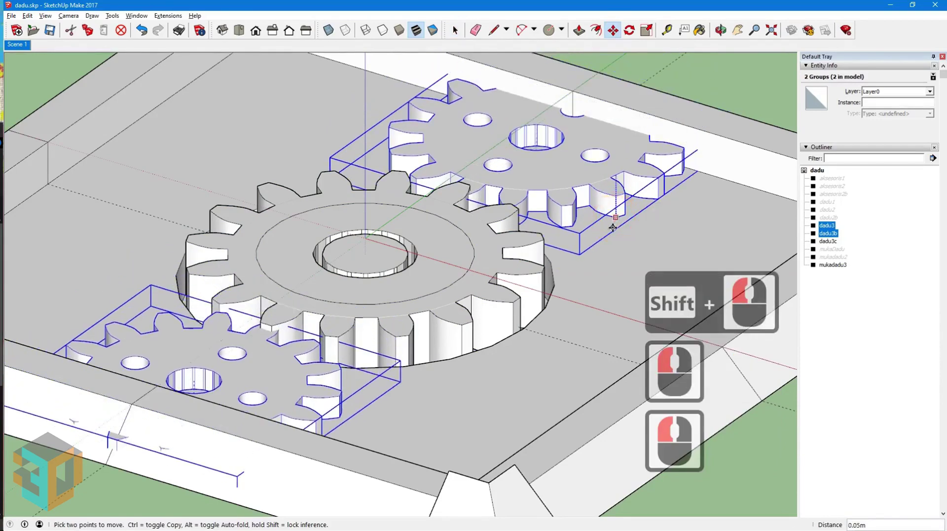
# Add the dadu3c gear to the selection and rotate all three gears 45° about the central gear's centre.
pyautogui.click(455, 30)
pyautogui.keyDown('shift'); pyautogui.click(475, 258); pyautogui.keyUp('shift')
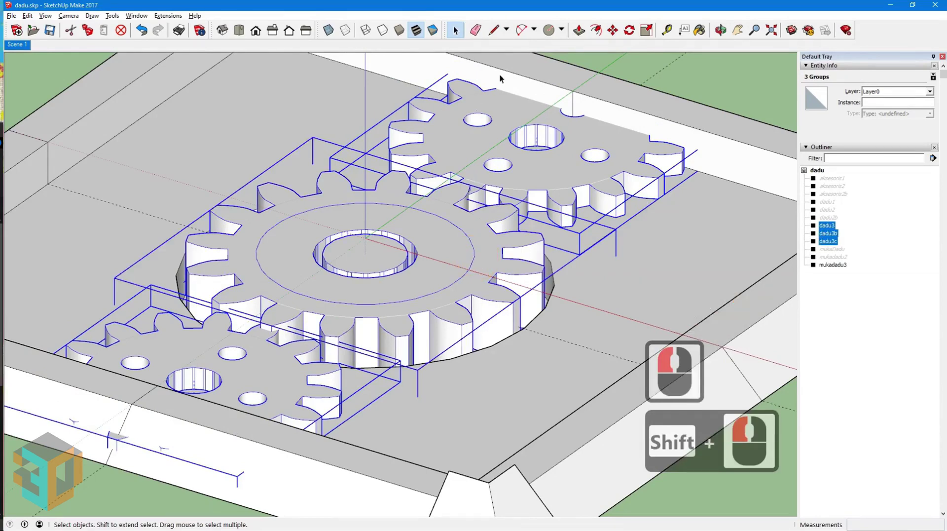
pyautogui.click(629, 30)
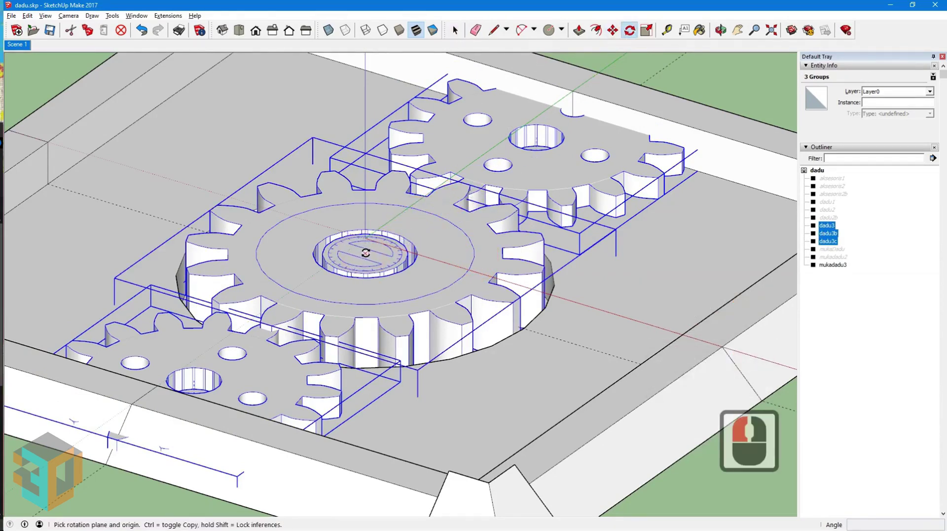
pyautogui.click(366, 254)
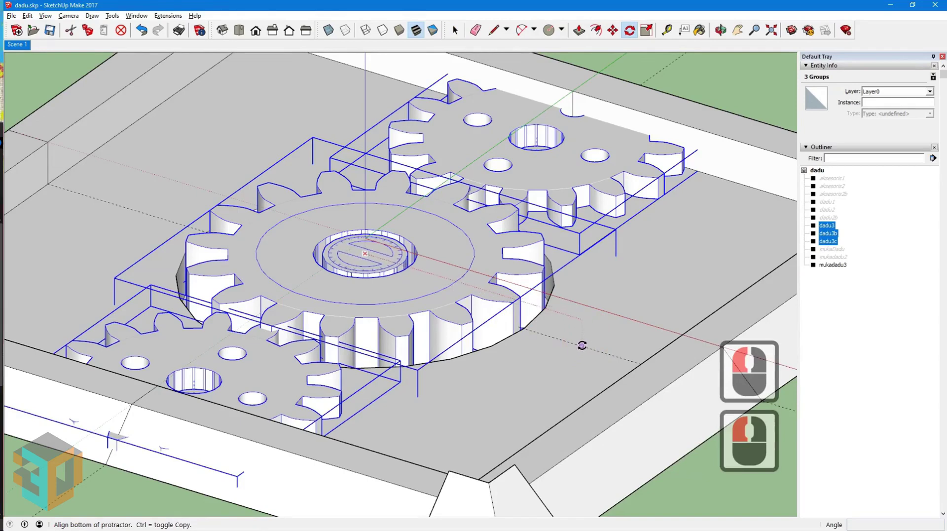
pyautogui.click(548, 363)
pyautogui.write('45')
pyautogui.press('Return')
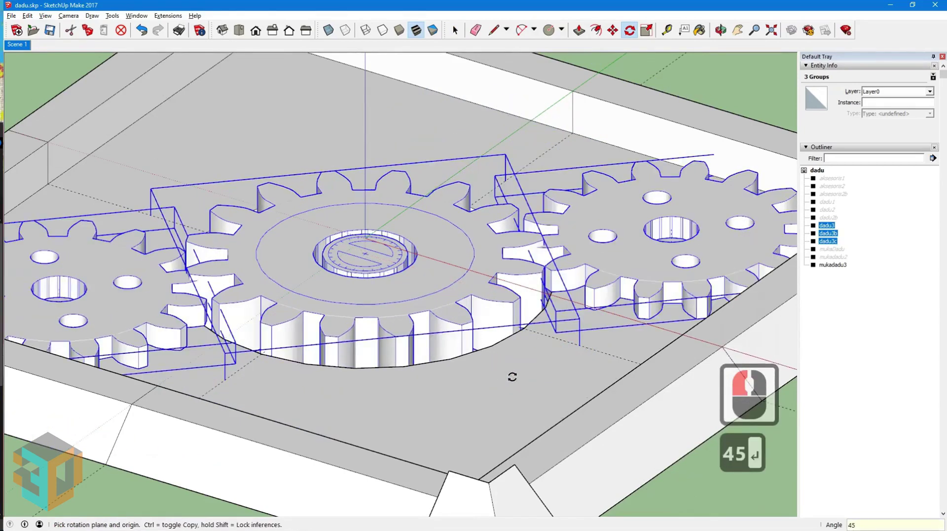
# Rotate only the central dadu3c gear 11.25° about its own centre so its teeth mesh with the side gears.
pyautogui.click(456, 31)
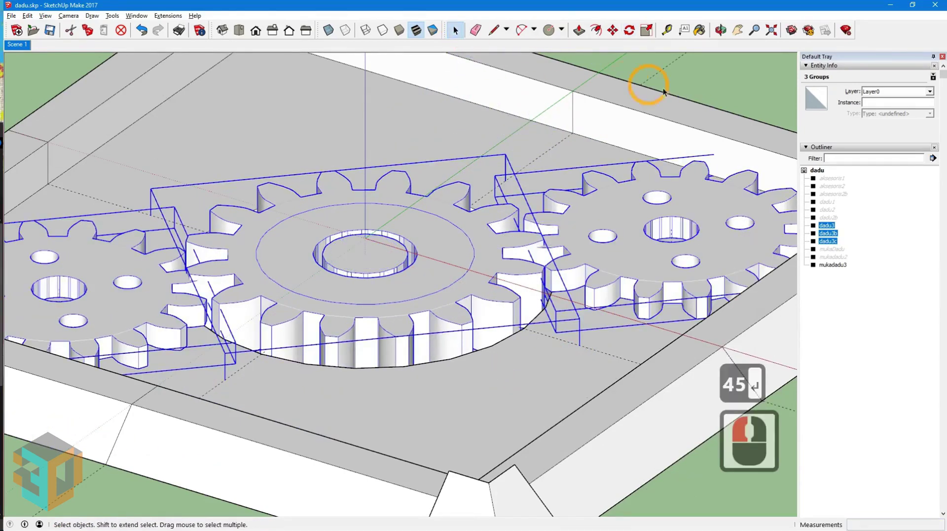
pyautogui.click(544, 239)
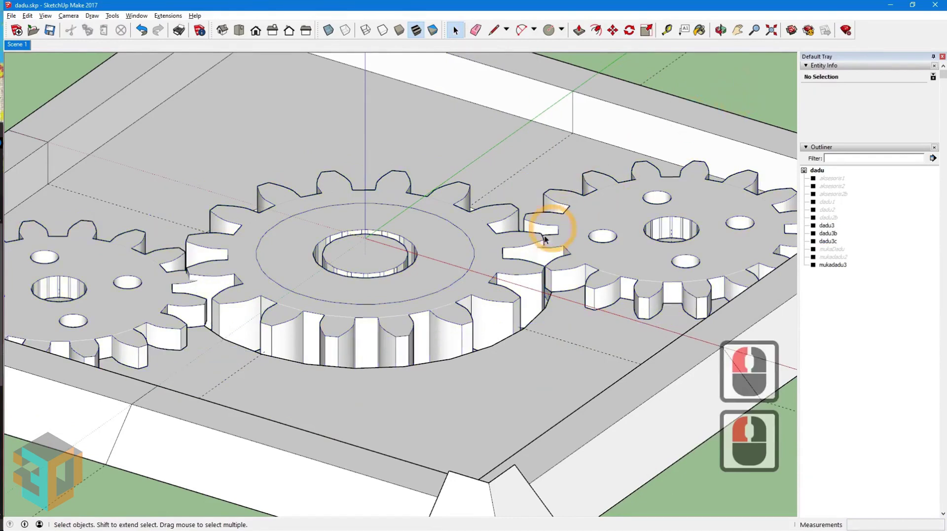
pyautogui.click(425, 299)
pyautogui.click(629, 30)
pyautogui.click(365, 253)
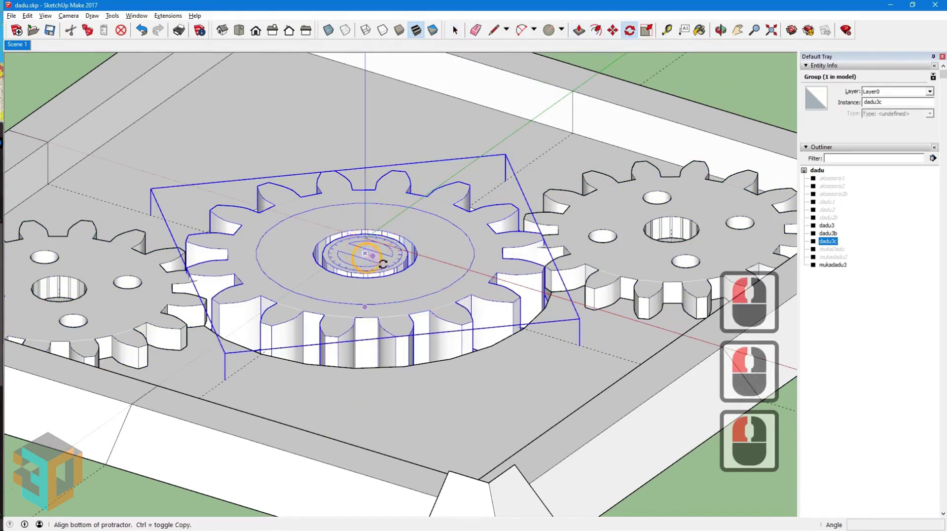
pyautogui.click(437, 275)
pyautogui.write('11.25')
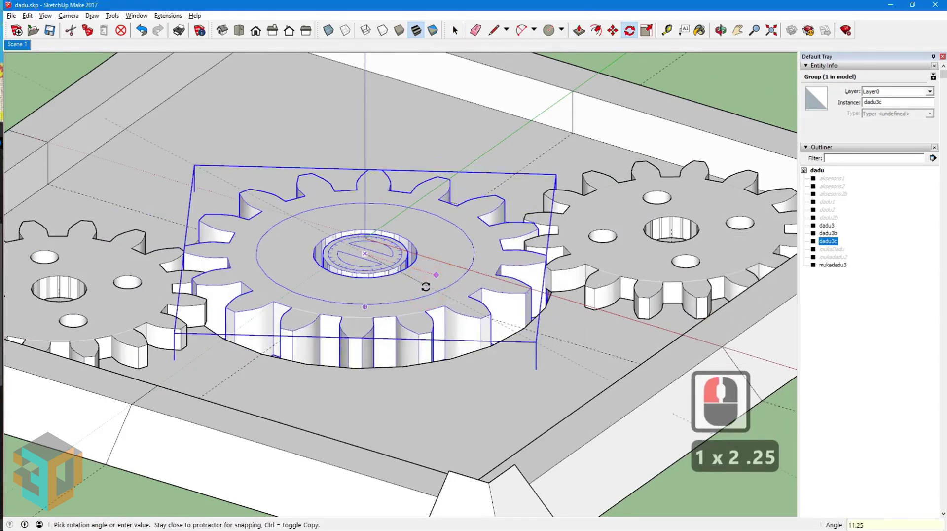
pyautogui.press('Return')
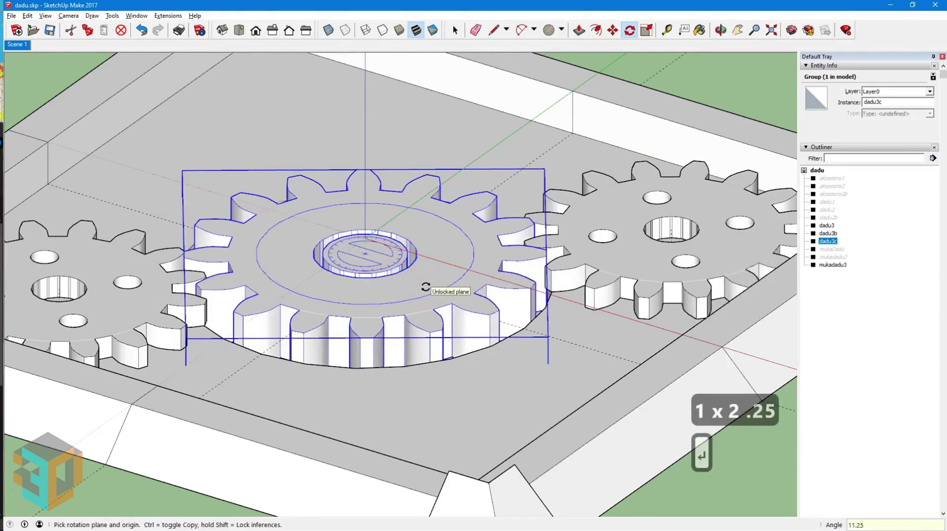
pyautogui.press('space')
pyautogui.click(714, 84)
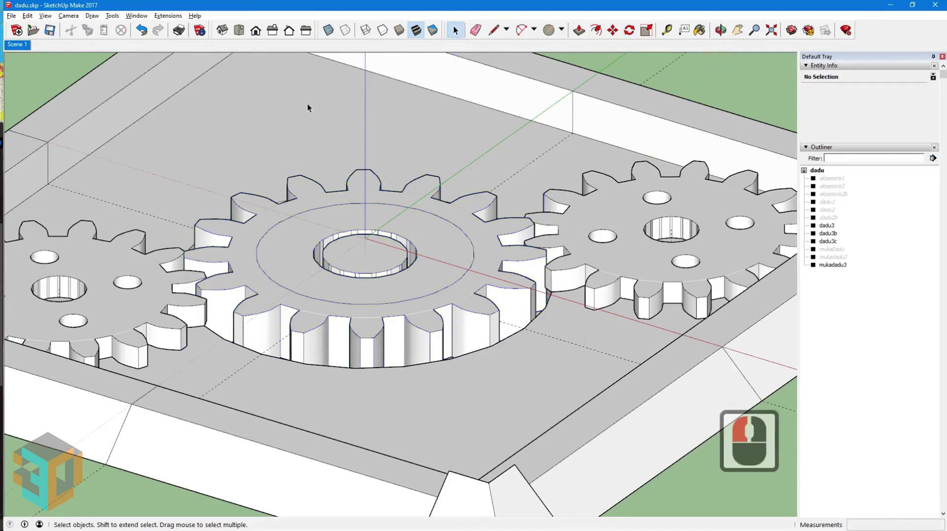
# Open the dadu3c group, pull the ring face around its hub up 0.01 m and leave the group.
pyautogui.click(18, 45)
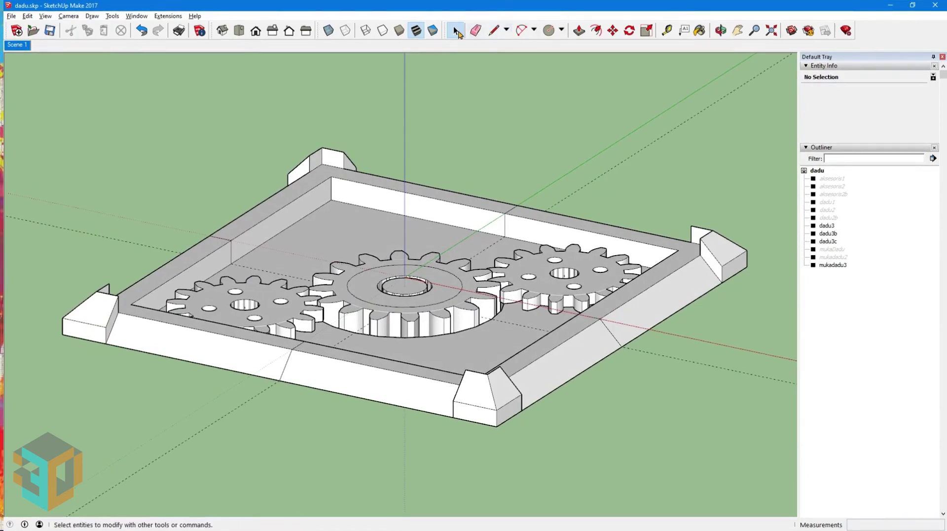
pyautogui.click(457, 31)
pyautogui.doubleClick(431, 277)
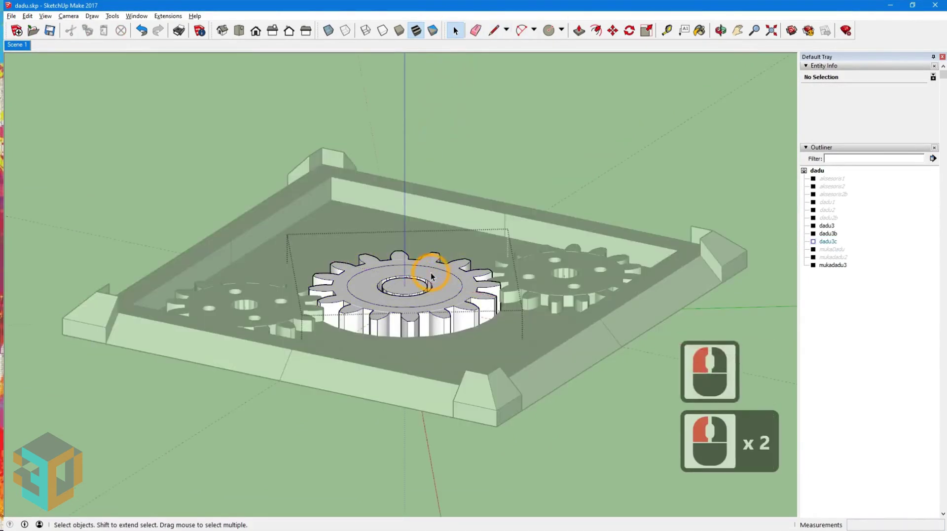
pyautogui.click(579, 31)
pyautogui.moveTo(438, 276); pyautogui.dragTo(438, 262)
pyautogui.write('0.')
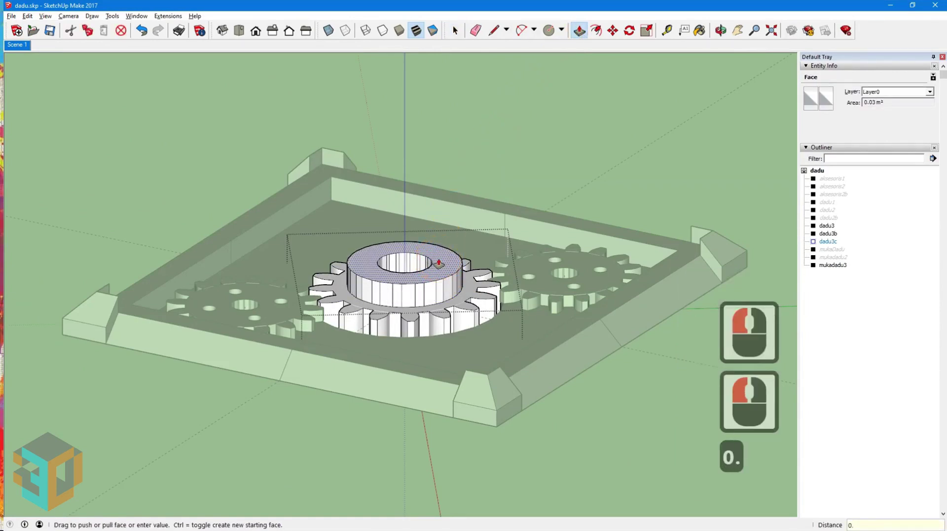
pyautogui.write('01')
pyautogui.press('Return')
pyautogui.click(454, 31)
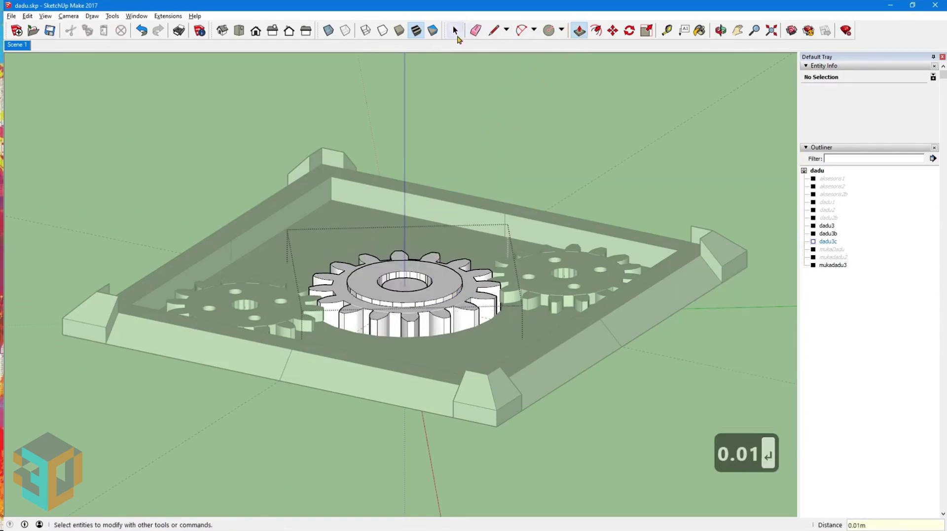
pyautogui.click(467, 111)
pyautogui.click(467, 122)
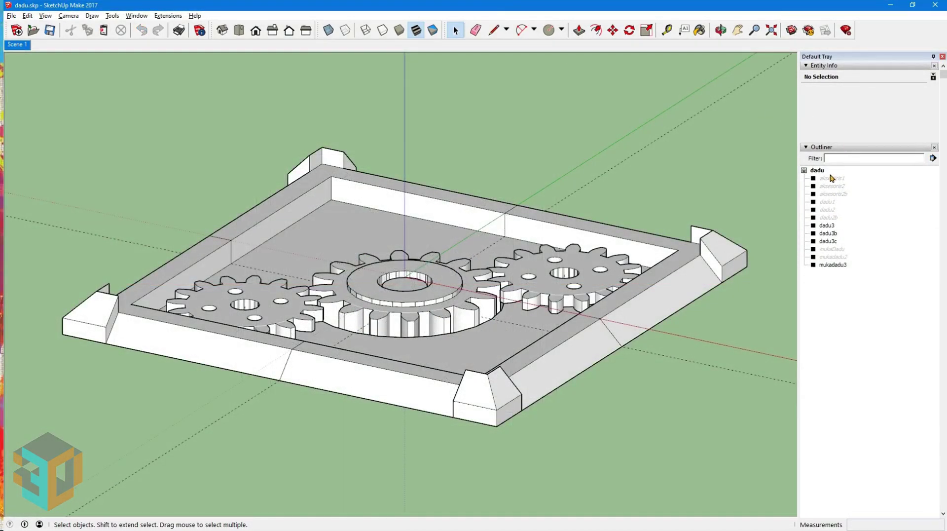
# Unhide all the groups from aksesoris1 to mukadadu3 and fit the whole model in view.
pyautogui.click(831, 182)
pyautogui.keyDown('shift'); pyautogui.click(832, 264); pyautogui.keyUp('shift')
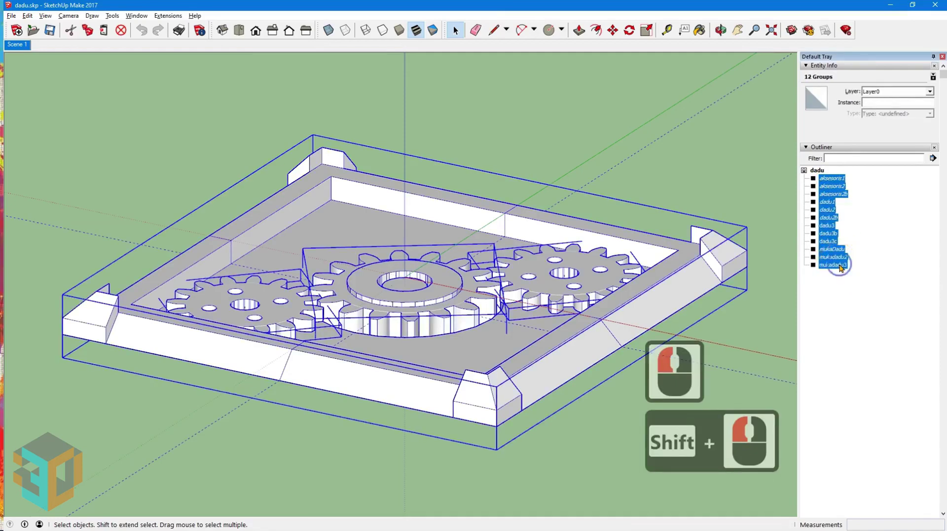
pyautogui.rightClick(841, 266)
pyautogui.click(866, 291)
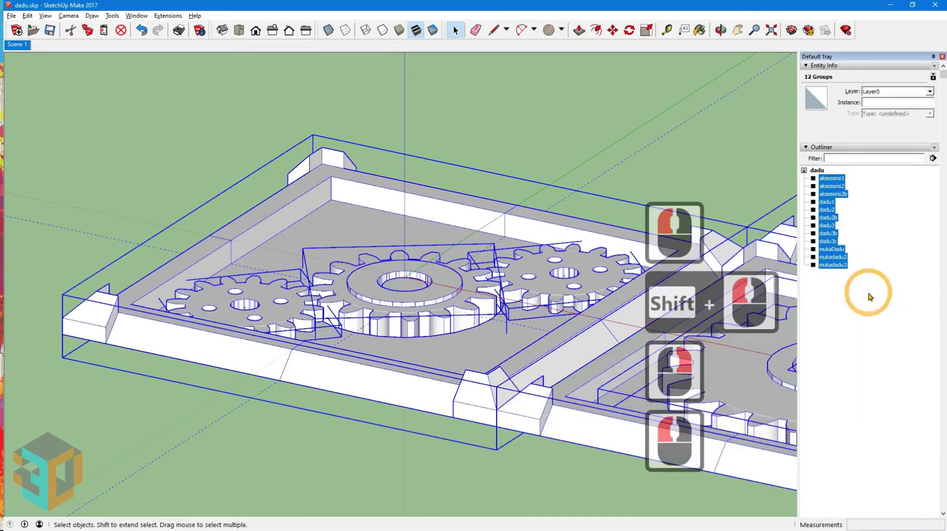
pyautogui.click(771, 30)
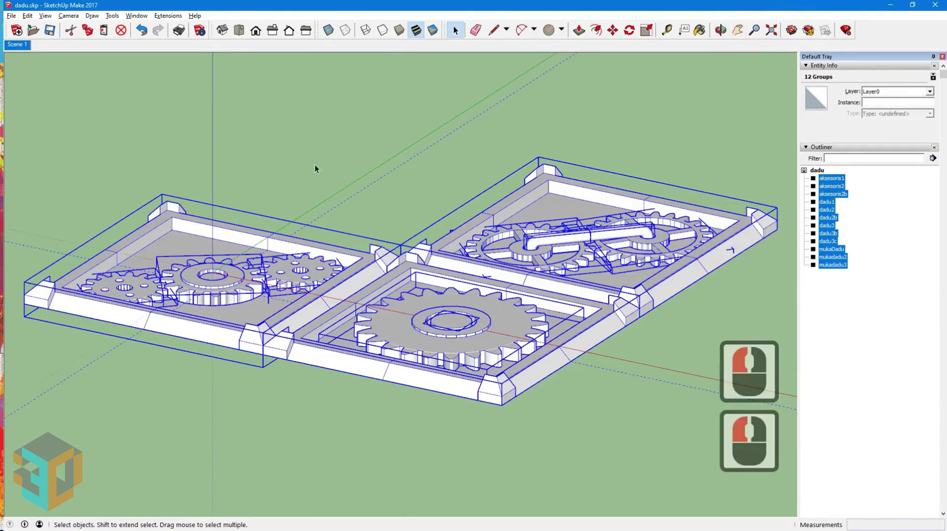
# Copy the third dice face with its three gears 2.00 m along the red axis, beyond the first face.
pyautogui.moveTo(267, 164); pyautogui.dragTo(141, 328)
pyautogui.moveTo(60, 333); pyautogui.dragTo(56, 333)
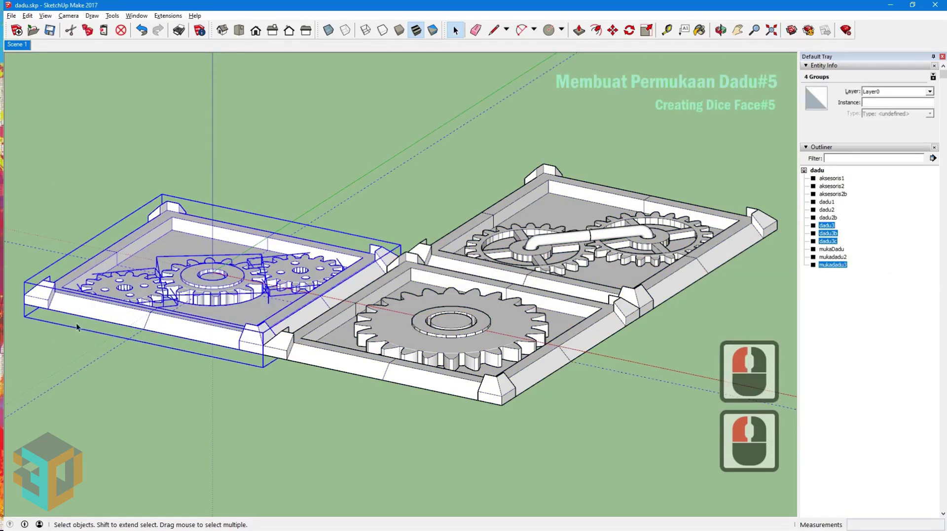
pyautogui.click(612, 30)
pyautogui.click(241, 244)
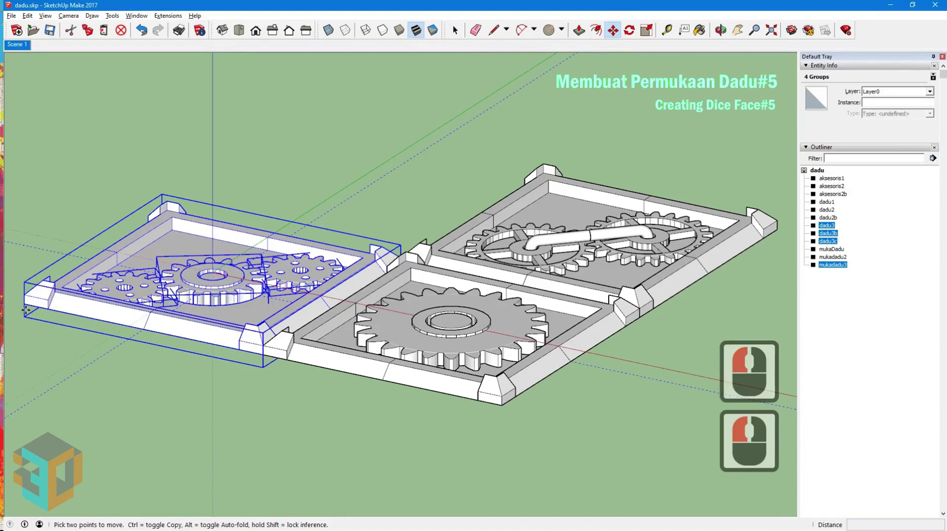
pyautogui.click(24, 304)
pyautogui.press('ctrl')
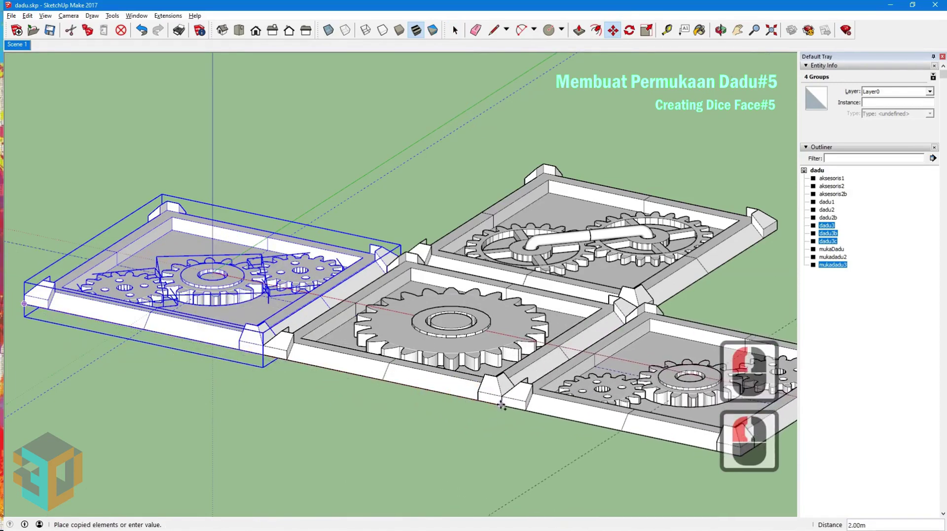
pyautogui.click(501, 405)
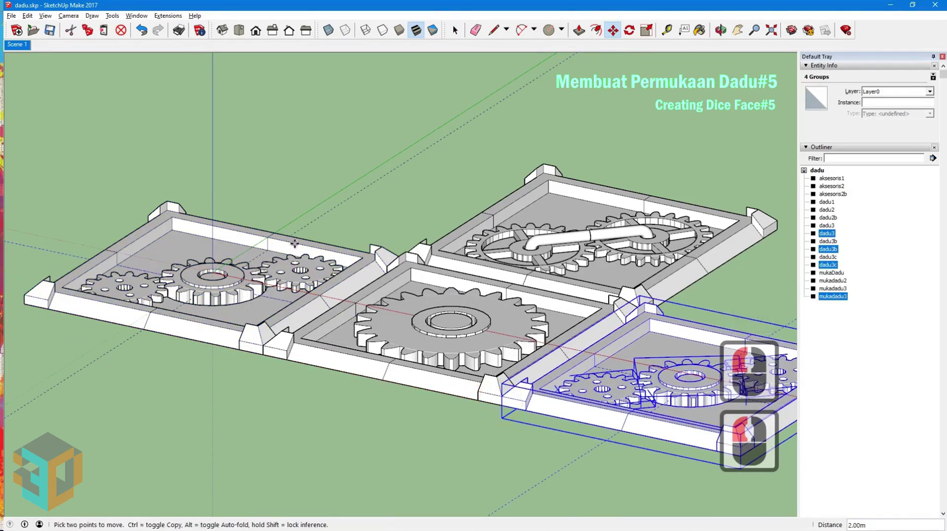
# Rename the original mukadadu3 face frame as mukadadu5.
pyautogui.click(456, 30)
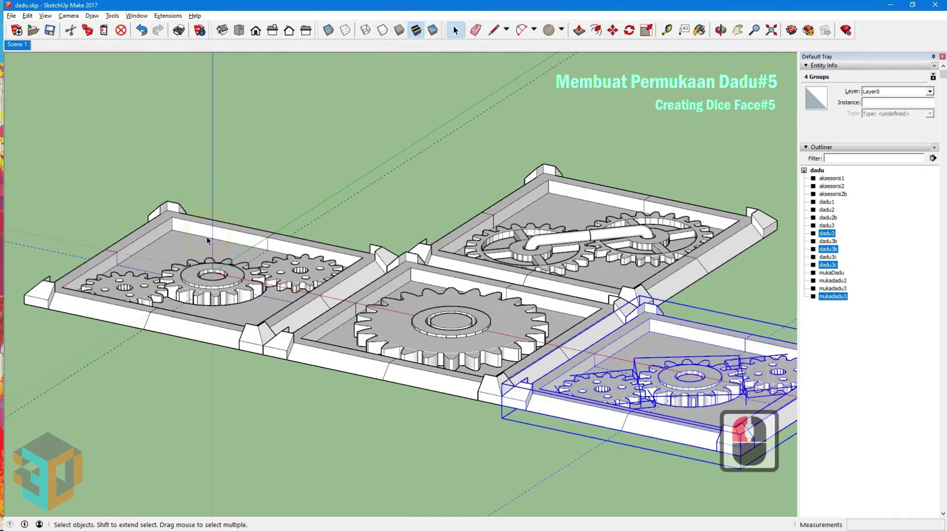
pyautogui.click(237, 240)
pyautogui.doubleClick(901, 100)
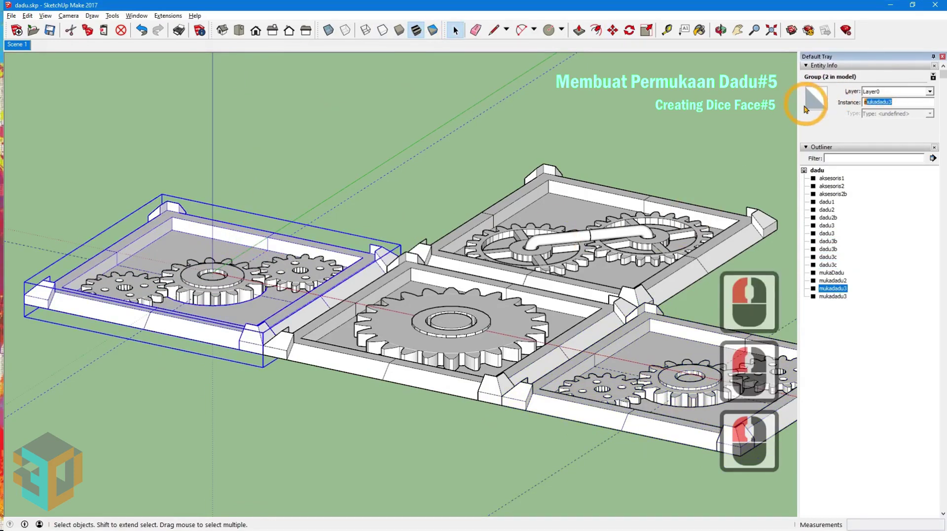
pyautogui.write('mukadadu5')
pyautogui.press('Return')
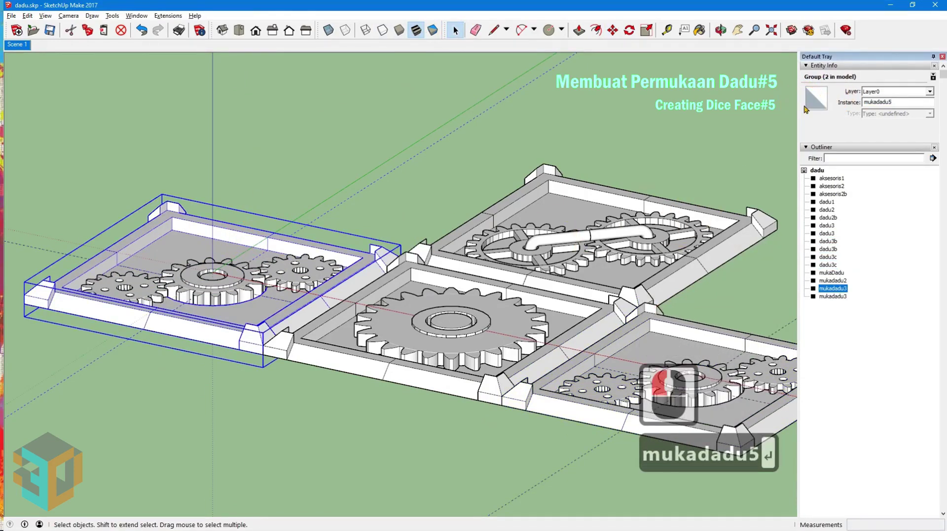
# Rename the dadu3 side gear inside the mukadadu5 face as dadu5.
pyautogui.click(309, 265)
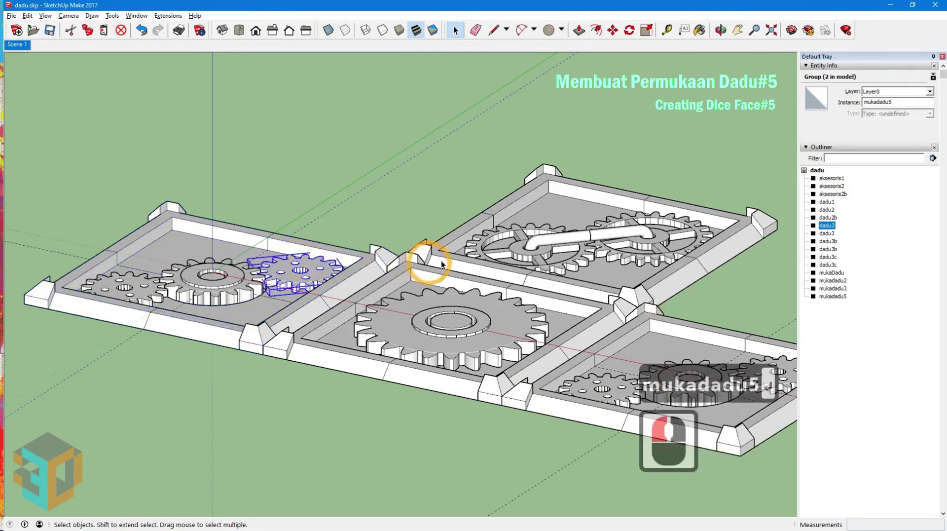
pyautogui.doubleClick(903, 102)
pyautogui.write('dadu5')
pyautogui.press('Return')
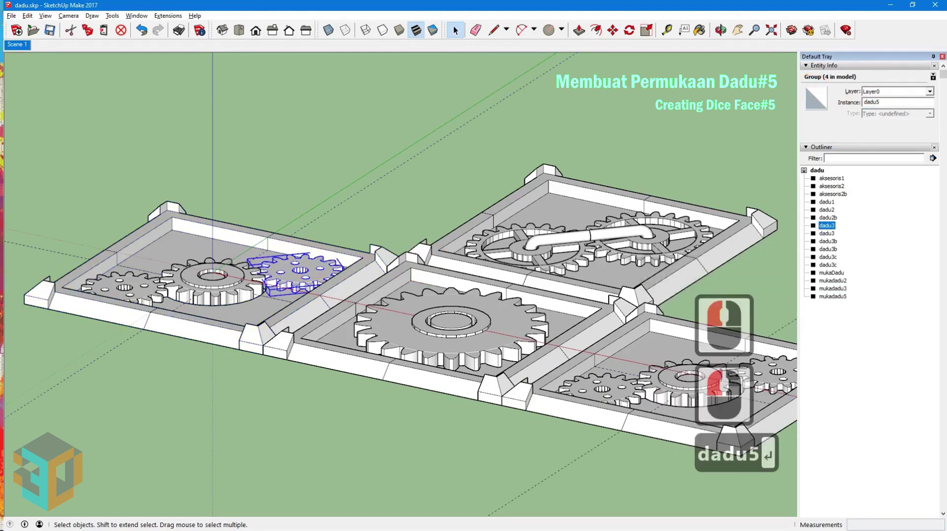
# Rename the dadu3b side gear inside the mukadadu5 face as dadu5b.
pyautogui.click(134, 283)
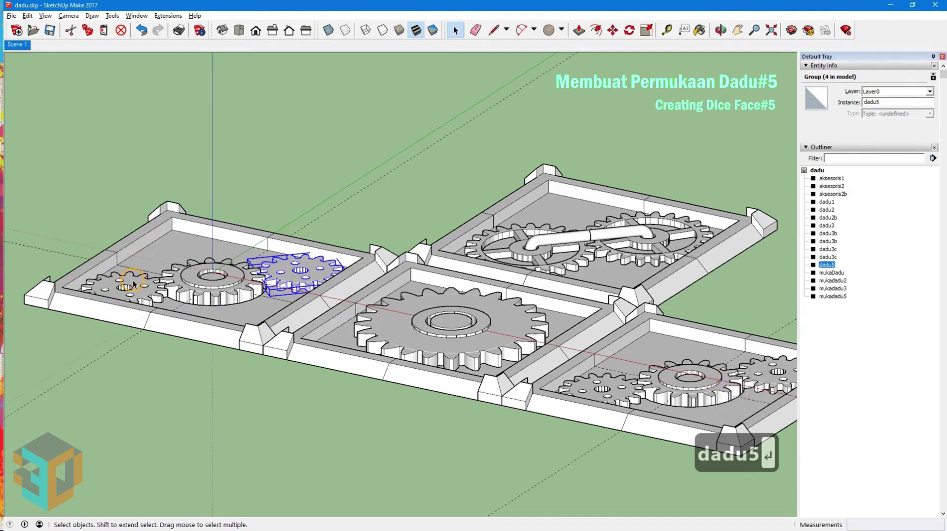
pyautogui.click(909, 114)
pyautogui.click(814, 98)
pyautogui.write('dadu5b')
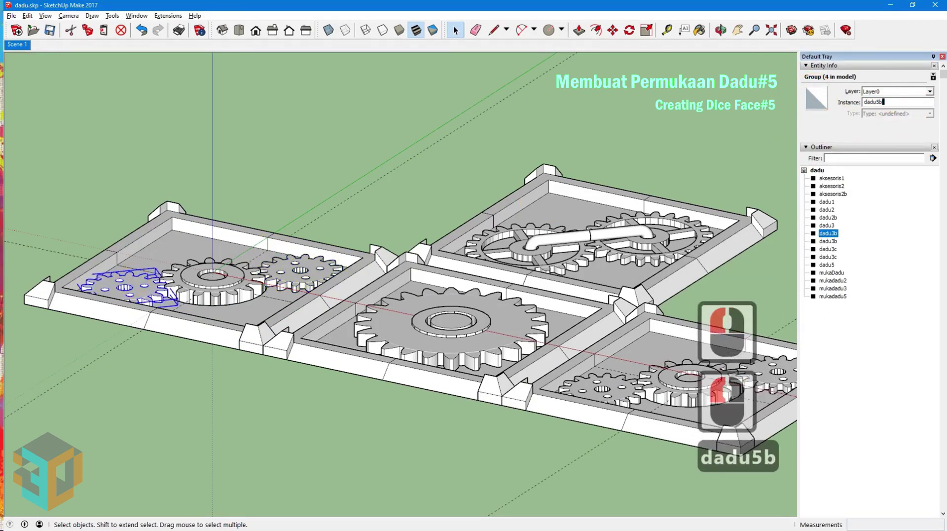
pyautogui.press('Return')
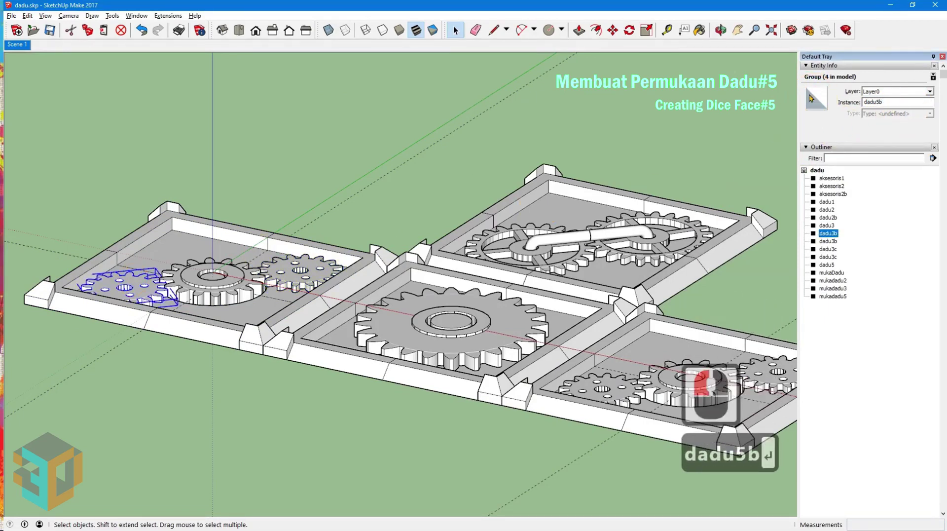
# Rename the central dadu3c gear inside the mukadadu5 face as dadu5c.
pyautogui.click(245, 299)
pyautogui.click(834, 120)
pyautogui.click(817, 96)
pyautogui.write('dadu5c')
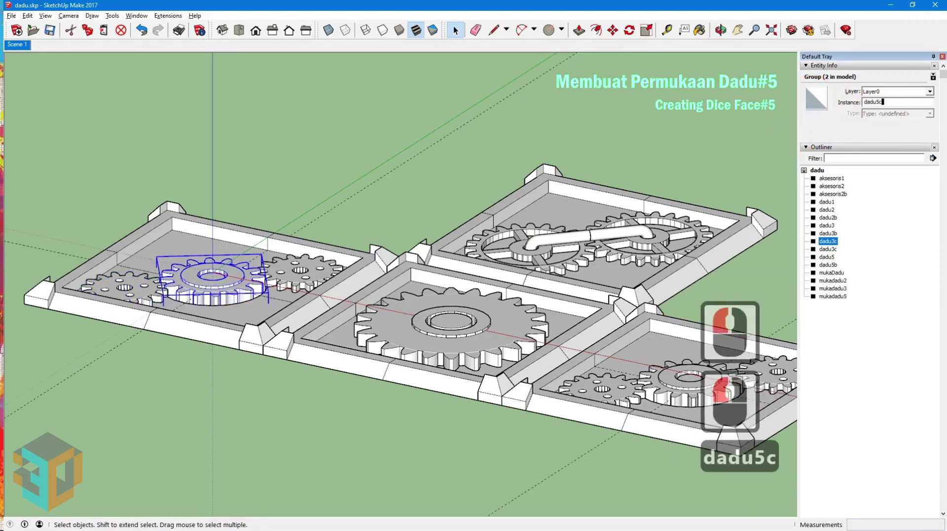
pyautogui.press('Return')
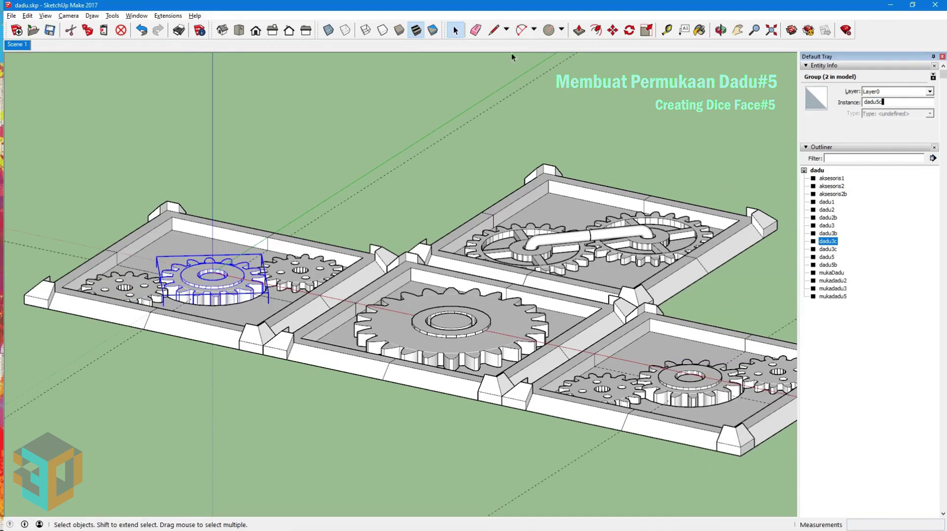
# Return to Scene 1, hide the mukadadu3 frame with gears dadu3, dadu3b and dadu3c, and update the scene.
pyautogui.click(21, 46)
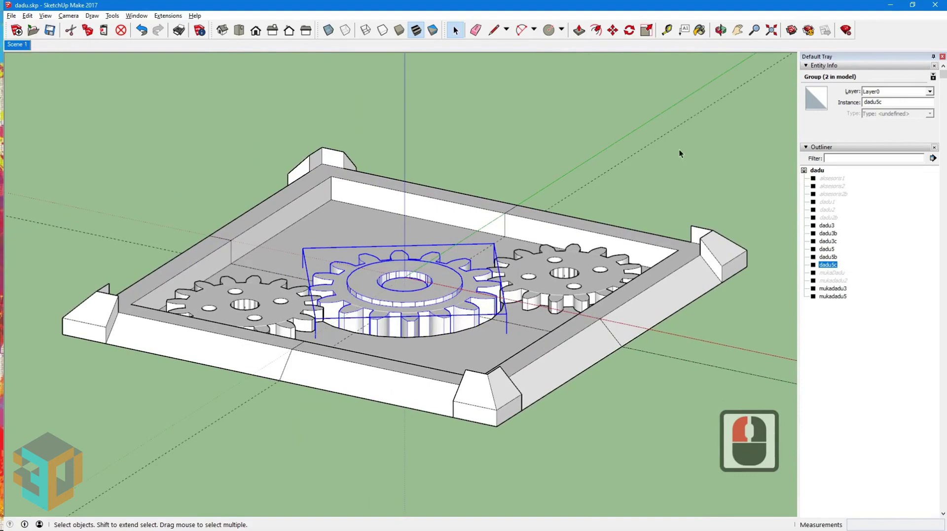
pyautogui.click(439, 117)
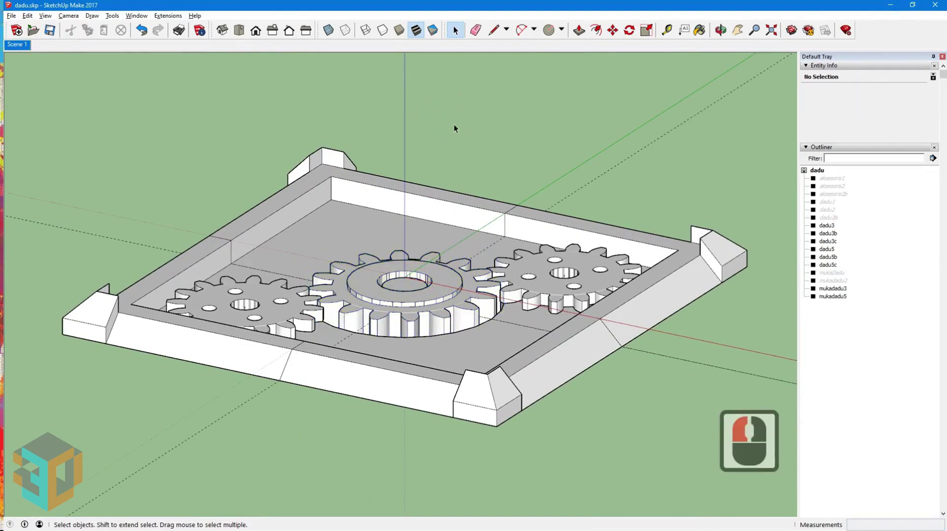
pyautogui.click(828, 226)
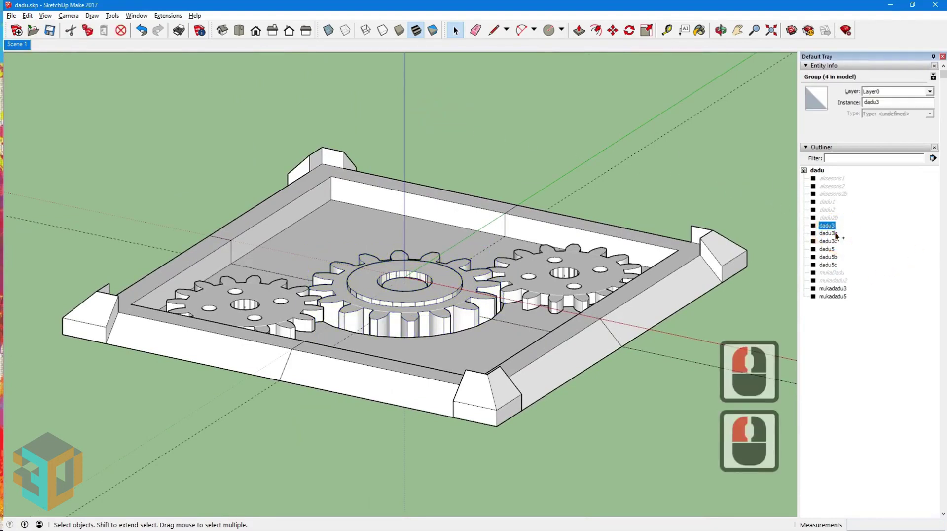
pyautogui.keyDown('ctrl'); pyautogui.click(831, 242); pyautogui.keyUp('ctrl')
pyautogui.keyDown('ctrl'); pyautogui.click(840, 288); pyautogui.keyUp('ctrl')
pyautogui.rightClick(842, 293)
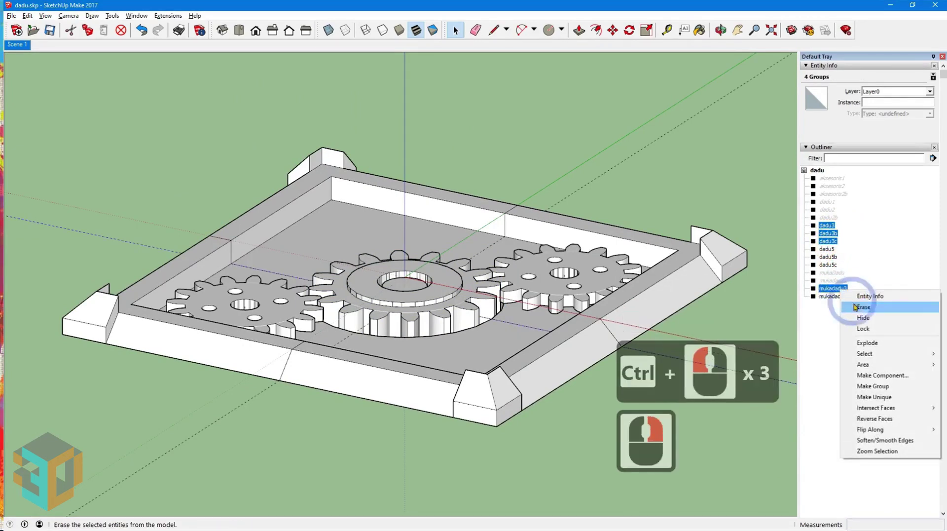
pyautogui.click(863, 318)
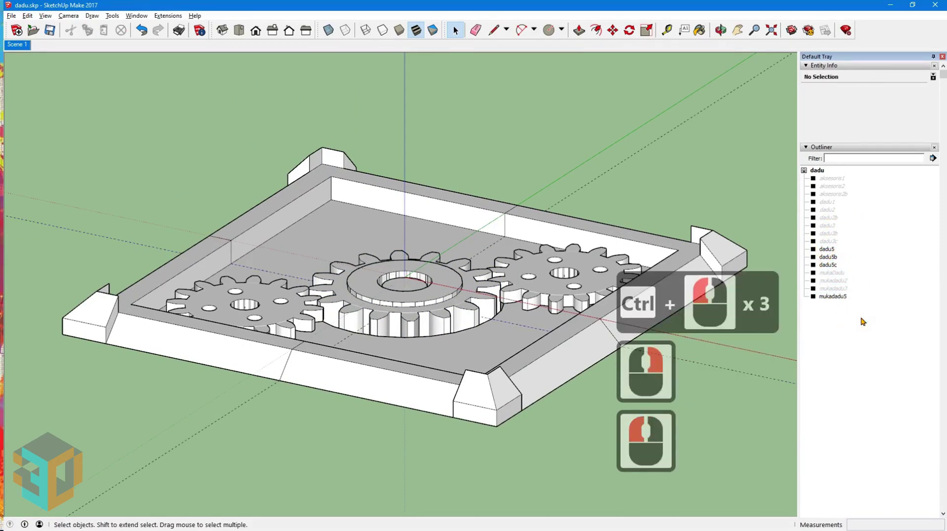
pyautogui.rightClick(18, 44)
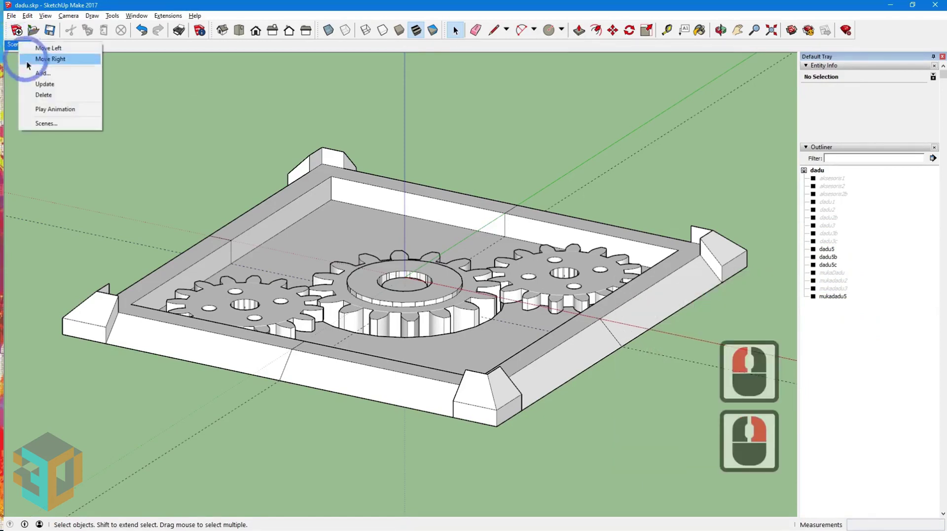
pyautogui.click(43, 85)
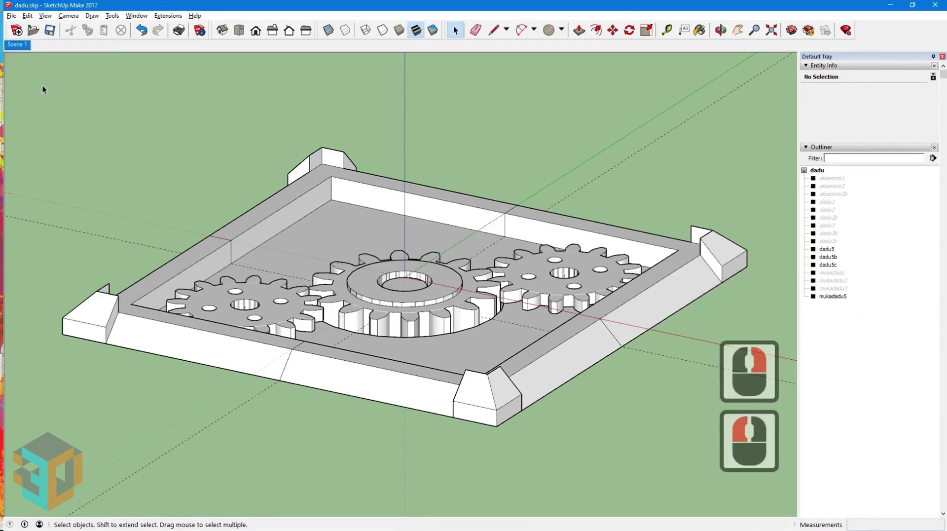
# Copy the dadu5 side gear 0.46 m along the red axis in the negative direction inside the mukadadu5 face.
pyautogui.click(570, 182)
pyautogui.click(603, 282)
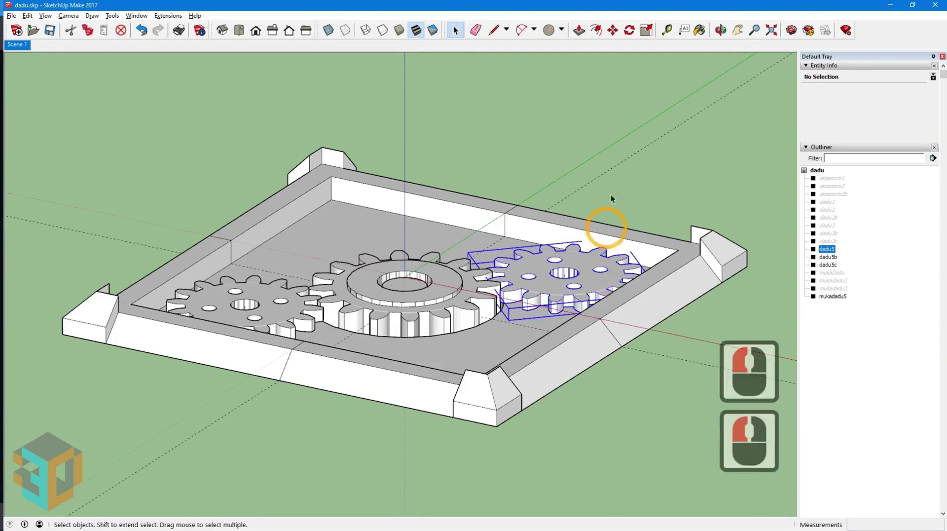
pyautogui.click(614, 31)
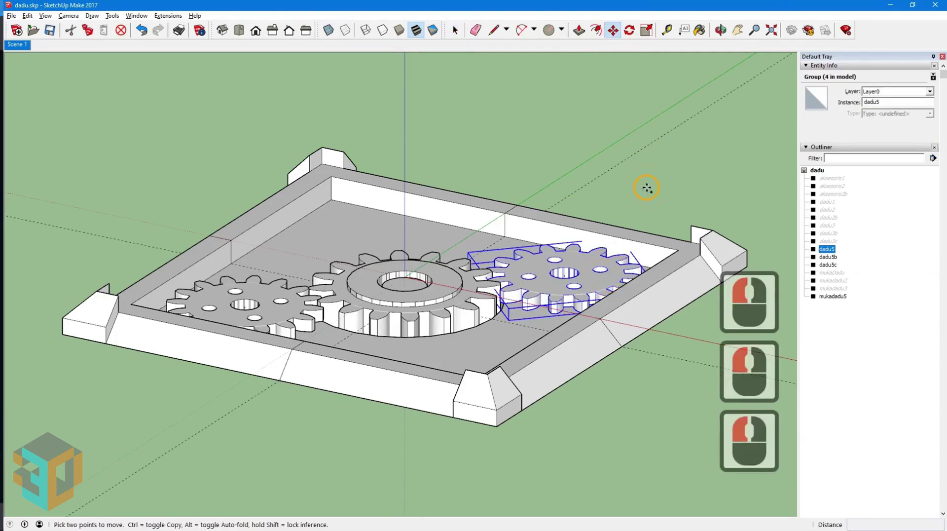
pyautogui.keyDown('ctrl'); pyautogui.click(647, 187); pyautogui.keyUp('ctrl')
pyautogui.press('Right')
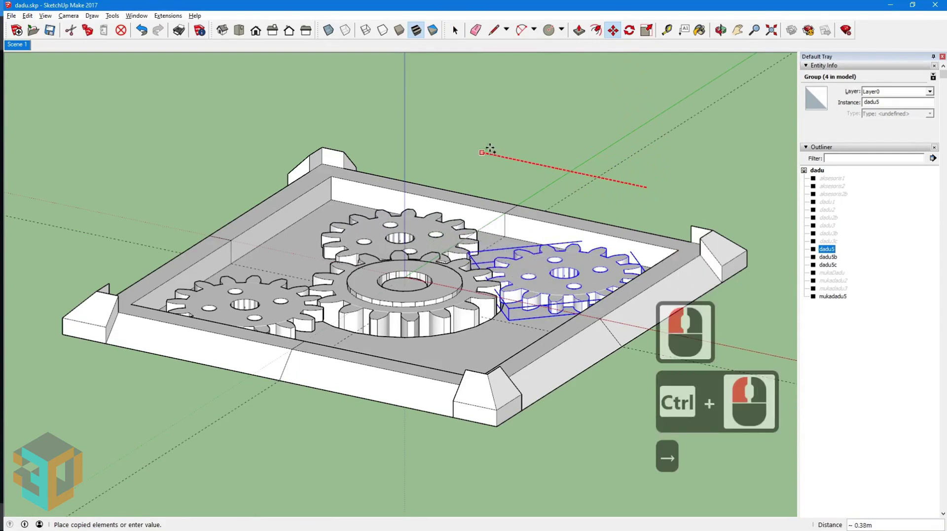
pyautogui.write('0.46')
pyautogui.press('Return')
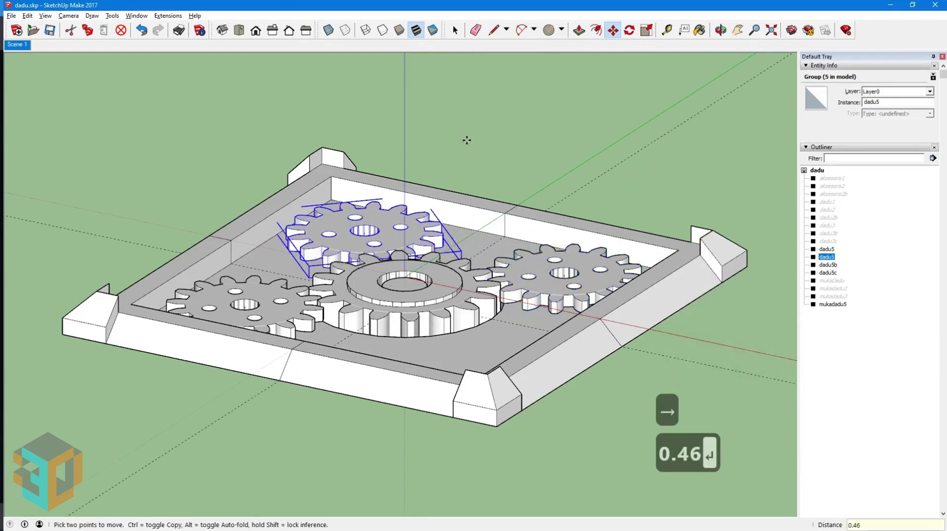
# Copy the dadu5b side gear 0.46 m along the red axis in the positive direction inside the mukadadu5 face.
pyautogui.click(455, 31)
pyautogui.click(268, 307)
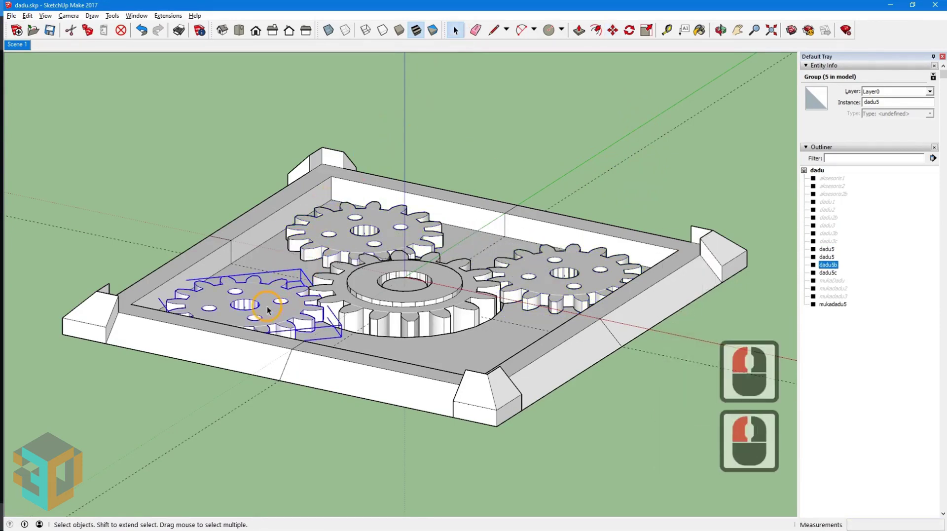
pyautogui.click(613, 31)
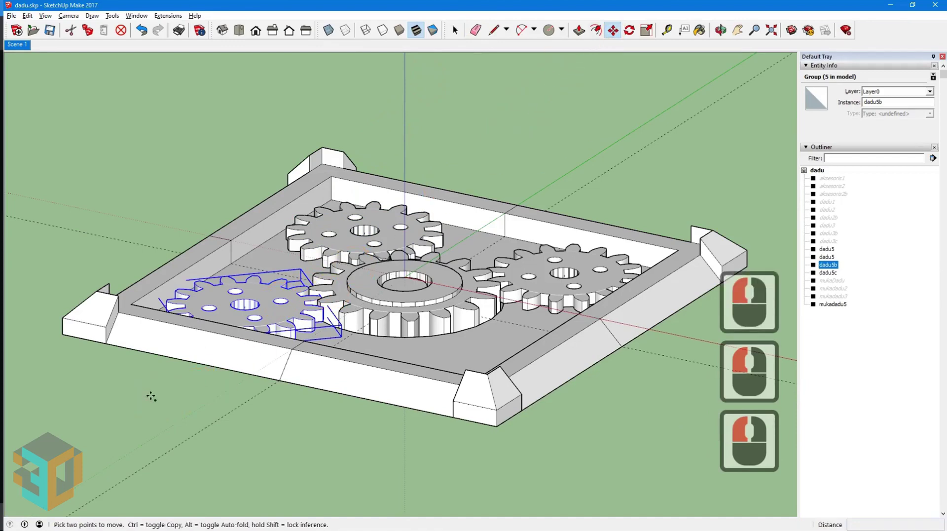
pyautogui.keyDown('ctrl'); pyautogui.click(151, 396); pyautogui.keyUp('ctrl')
pyautogui.press('Right')
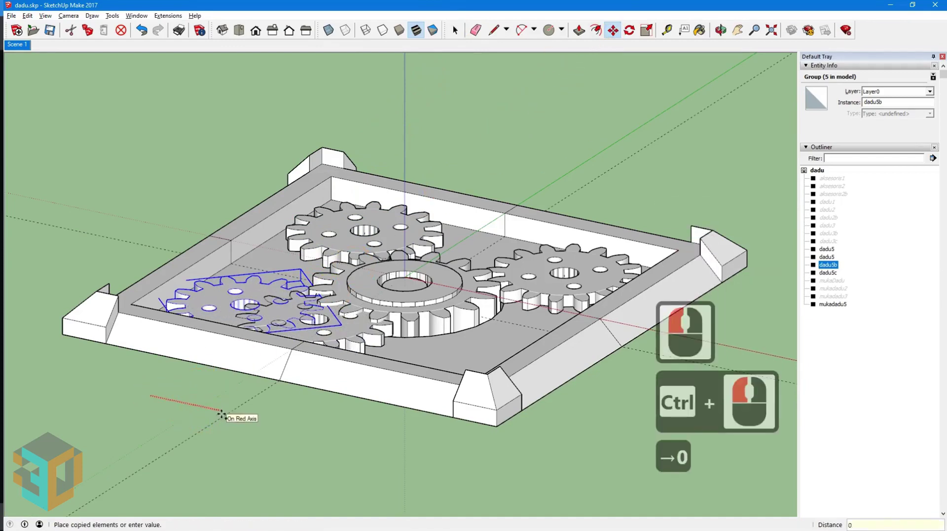
pyautogui.press('Return')
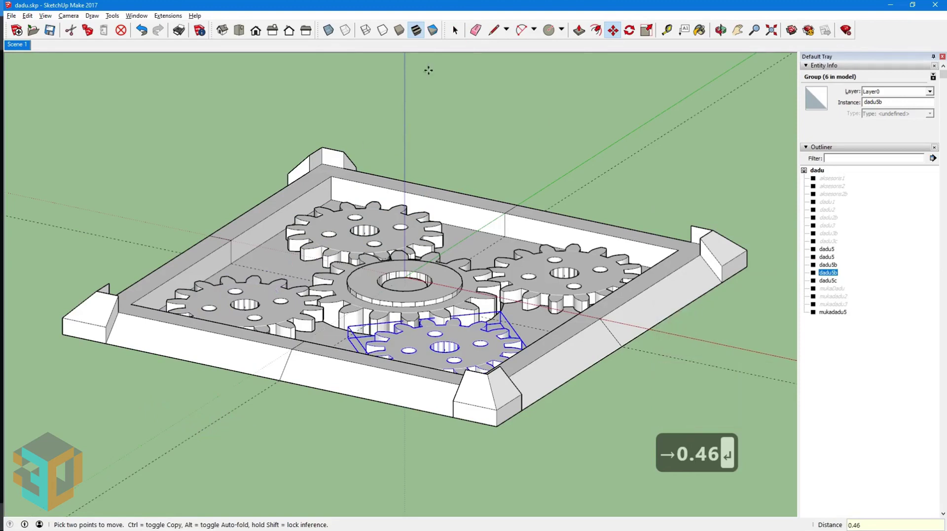
# Clear the gear selection and hide the construction guides.
pyautogui.click(456, 30)
pyautogui.click(439, 134)
pyautogui.click(45, 15)
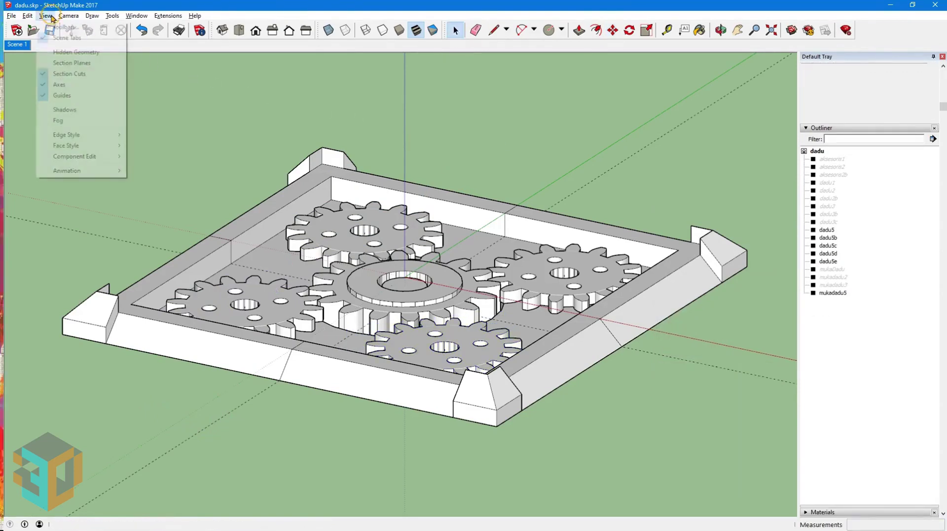
pyautogui.click(56, 95)
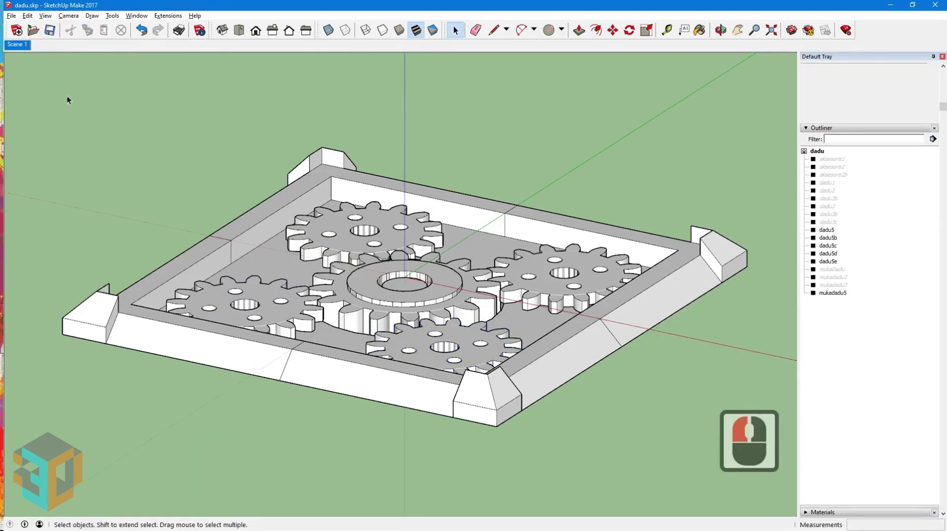
# Move the mukadadu5 frame together with its five gears 1 m along the positive red axis.
pyautogui.moveTo(170, 454); pyautogui.dragTo(169, 454)
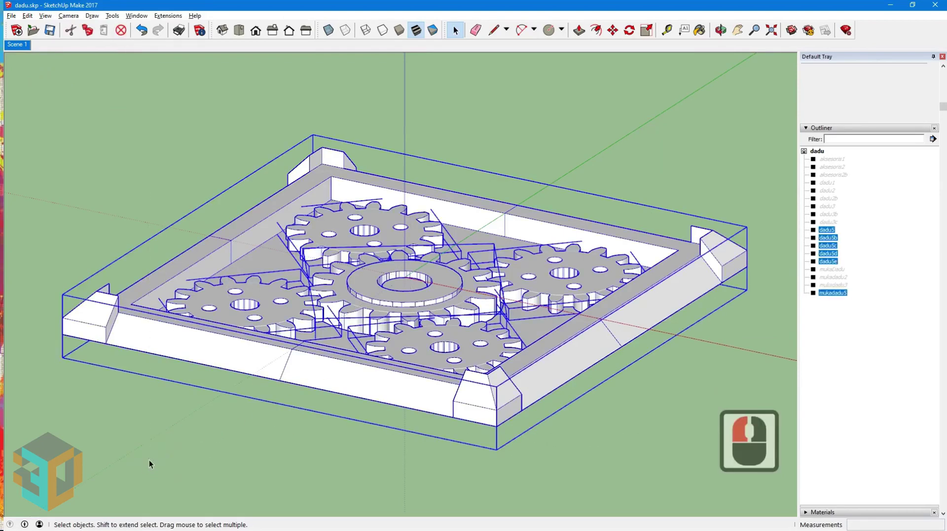
pyautogui.click(79, 344)
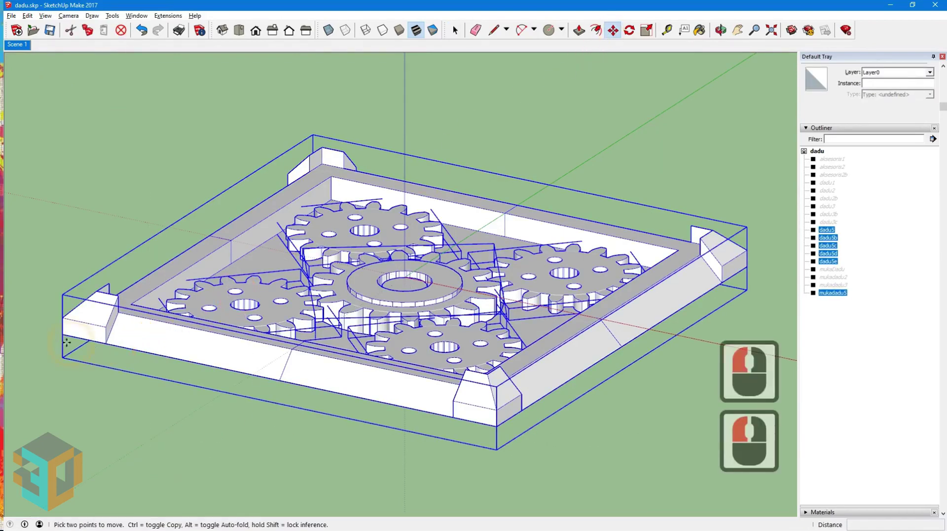
pyautogui.click(63, 334)
pyautogui.press('Right')
pyautogui.write('1')
pyautogui.press('Return')
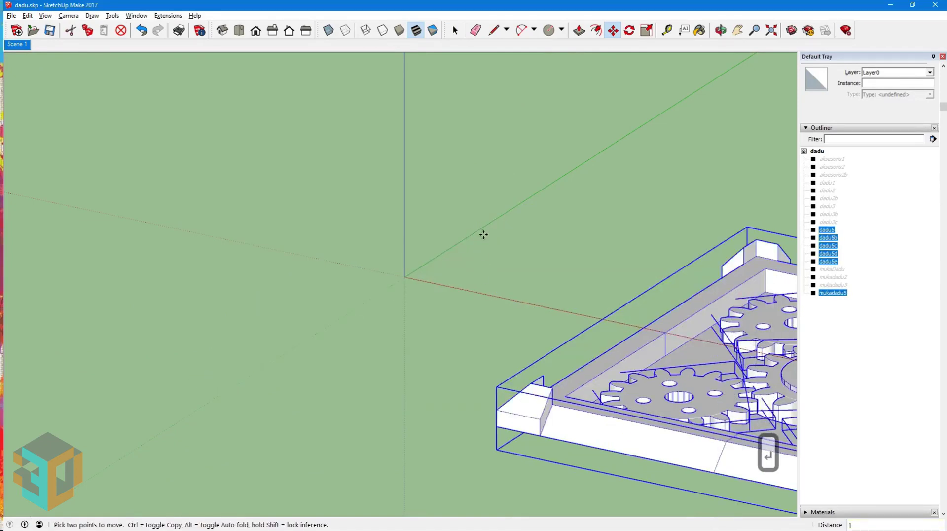
# Move the selected mukadadu5 frame and its five gears 1 m along the negative green axis.
pyautogui.click(429, 262)
pyautogui.press('Left')
pyautogui.write('1')
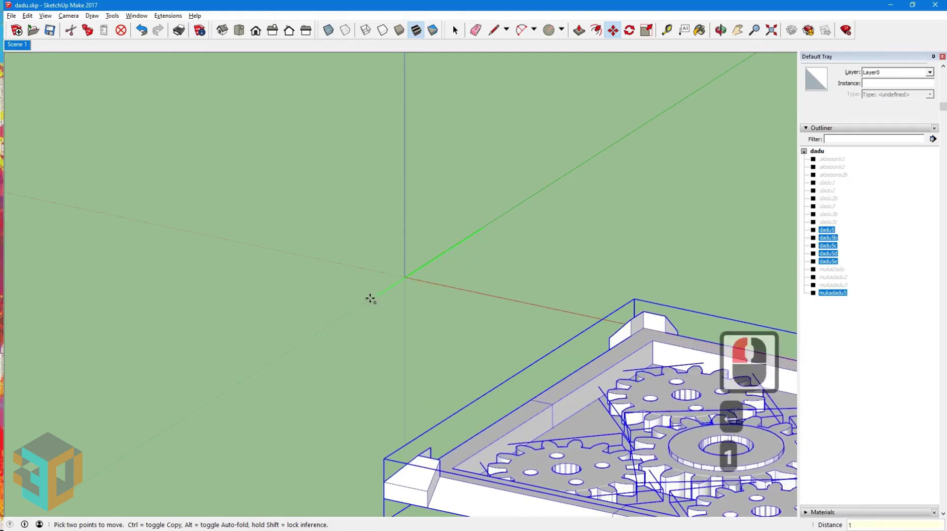
pyautogui.press('Return')
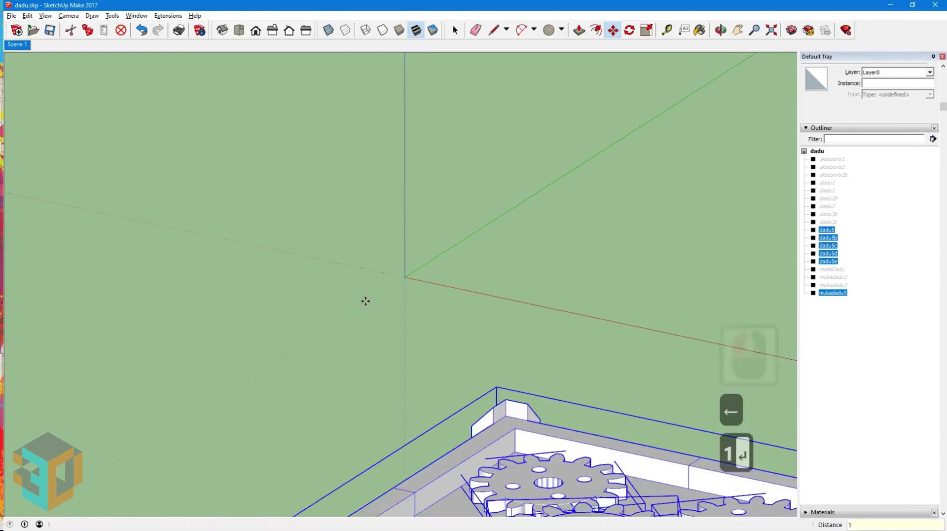
# Unhide all groups from aksesoris1 to mukadadu5, fit the whole model in view, and clear the selection.
pyautogui.click(827, 294)
pyautogui.keyDown('shift'); pyautogui.click(829, 295); pyautogui.keyUp('shift')
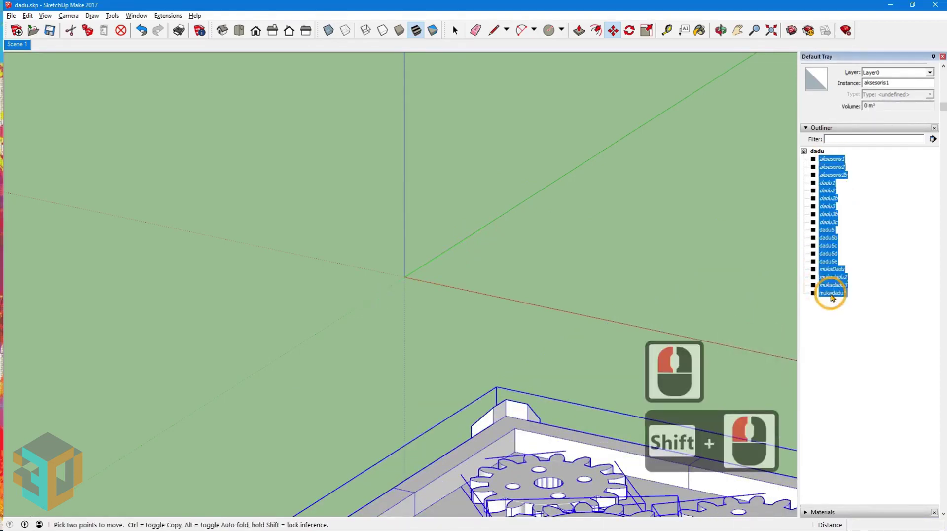
pyautogui.rightClick(831, 295)
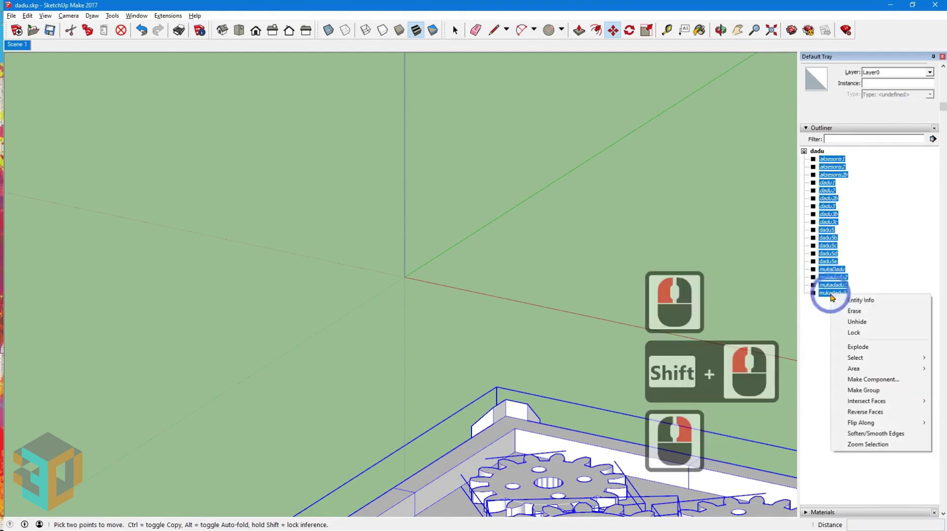
pyautogui.click(849, 320)
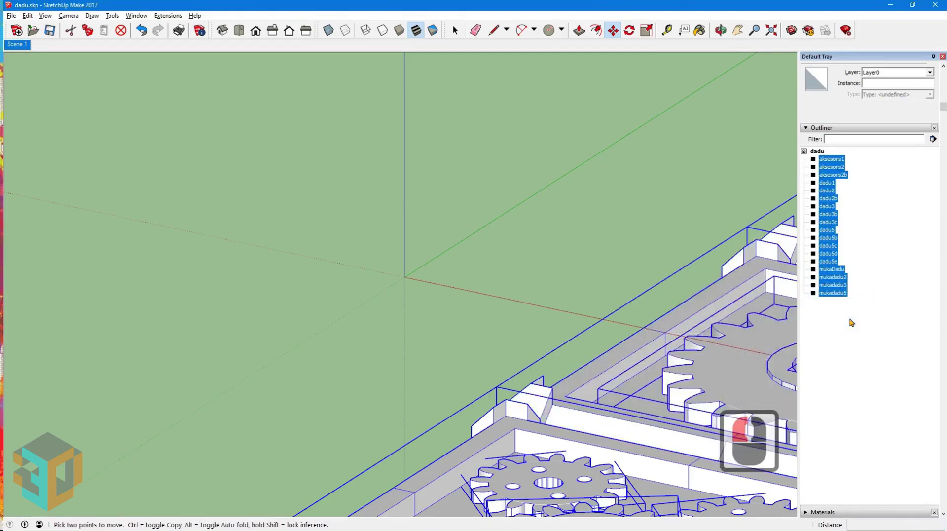
pyautogui.click(772, 31)
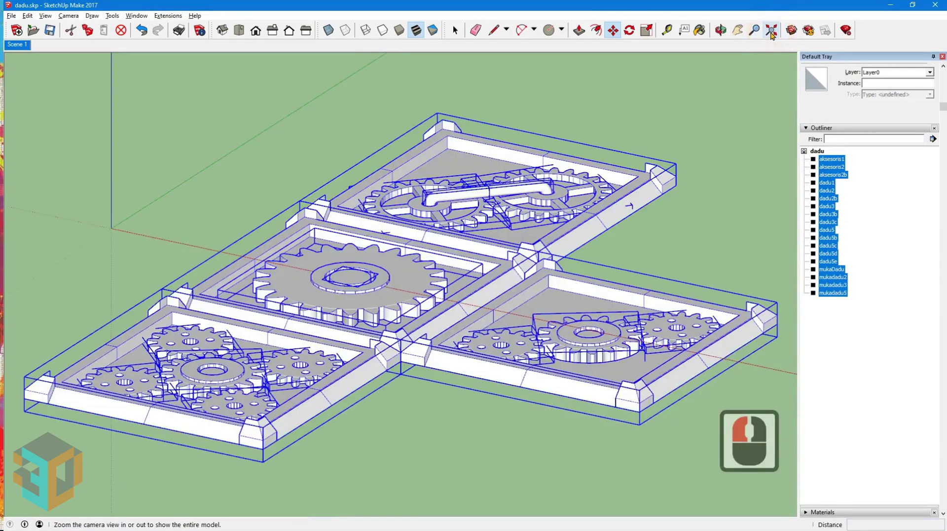
pyautogui.click(455, 30)
pyautogui.click(381, 106)
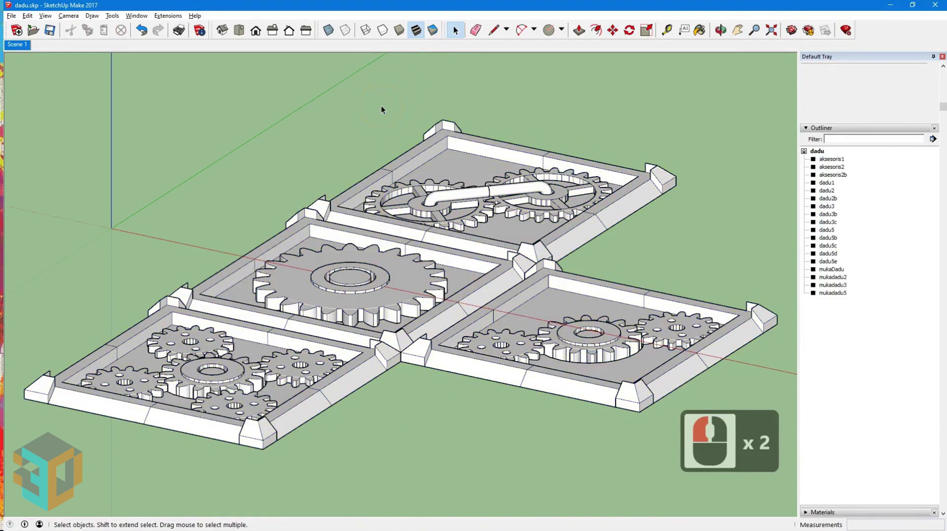
# Copy the empty mukaDadu frame 1 m along the negative red axis, leaving its gear behind.
pyautogui.click(280, 246)
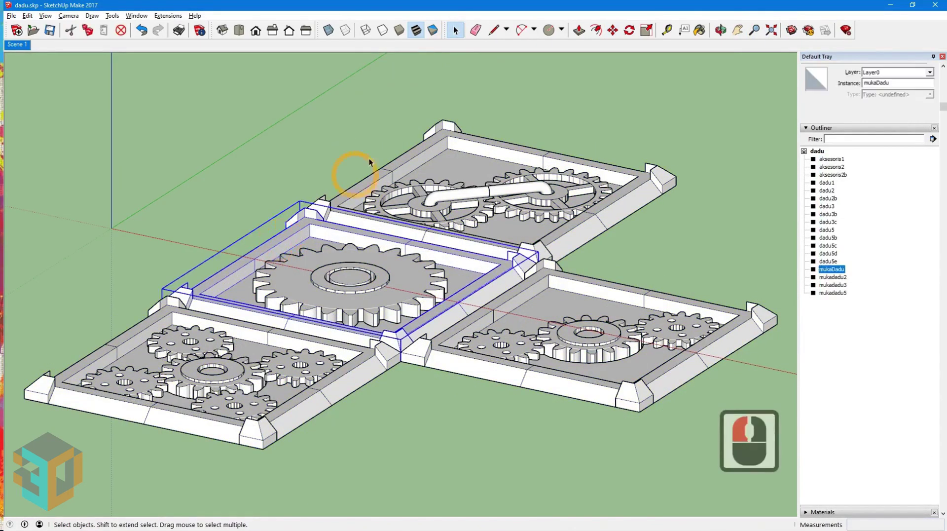
pyautogui.click(612, 31)
pyautogui.keyDown('ctrl'); pyautogui.click(486, 460); pyautogui.keyUp('ctrl')
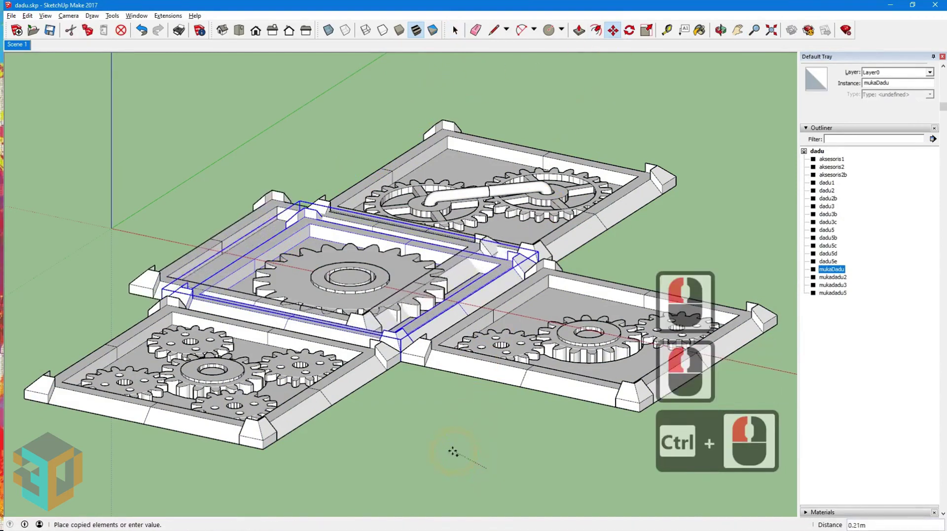
pyautogui.press('Right')
pyautogui.write('1')
pyautogui.press('Return')
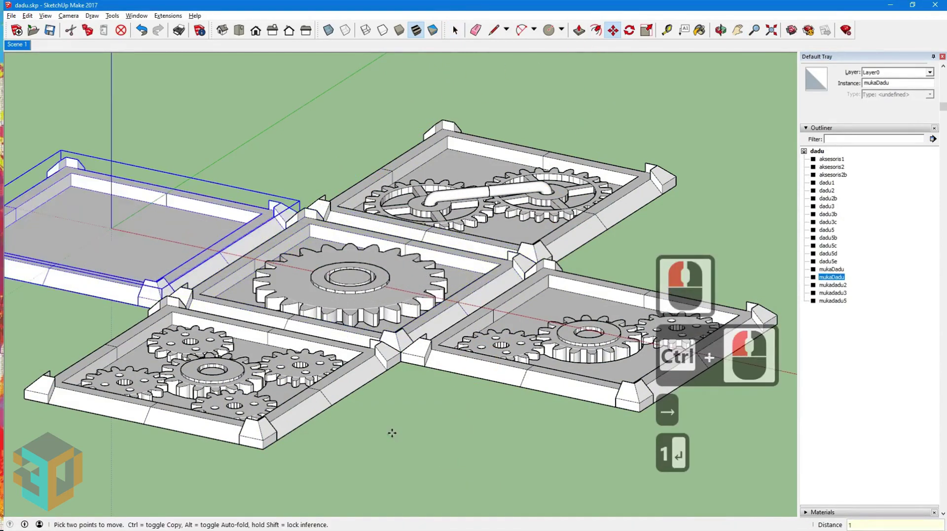
# Rename the copied face frame as mukadadu6.
pyautogui.click(838, 83)
pyautogui.write('mu')
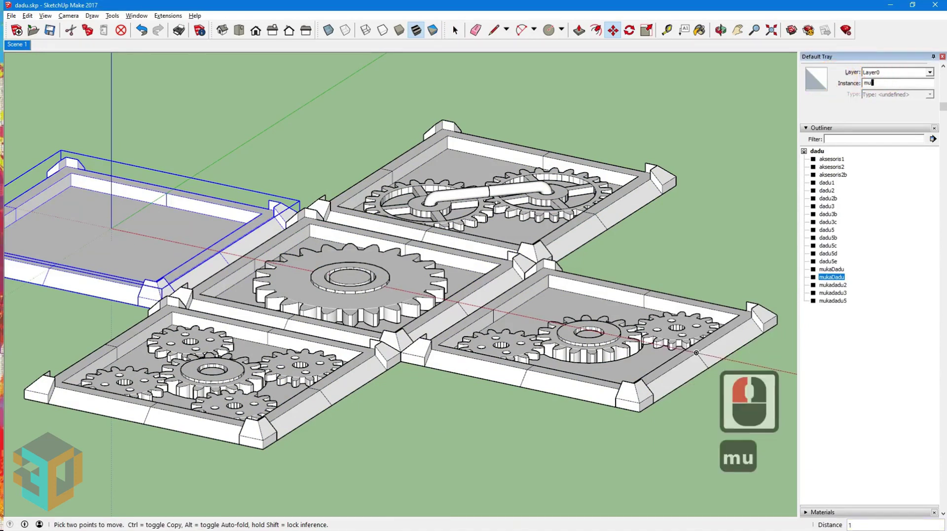
pyautogui.write('kadadu6')
pyautogui.press('Return')
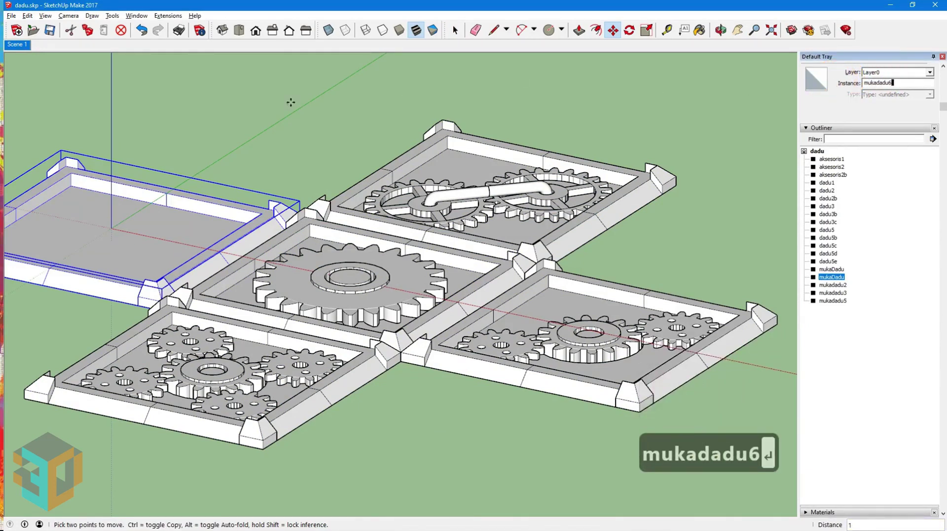
# Return to Scene 1 and unhide all groups from aksesoris1 to mukadadu5, leaving mukadadu6 out of the selection.
pyautogui.click(21, 46)
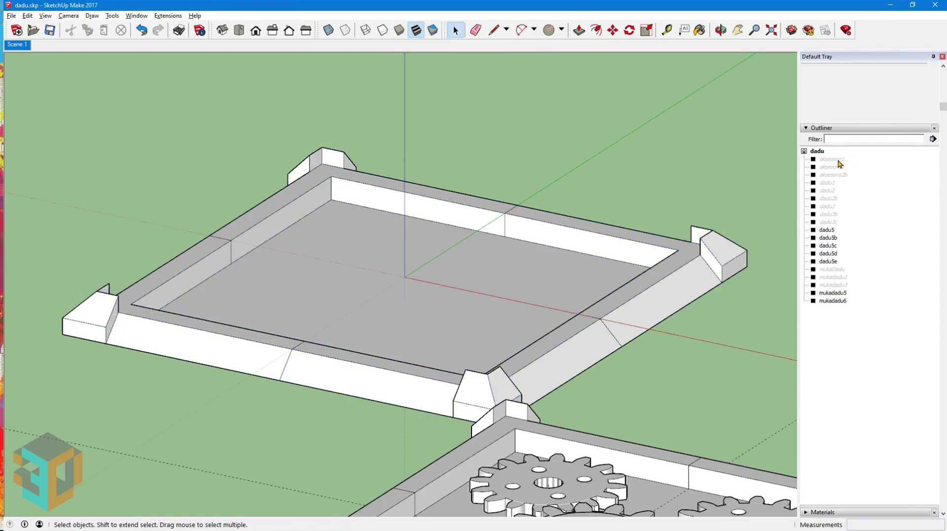
pyautogui.click(840, 160)
pyautogui.keyDown('shift'); pyautogui.click(839, 294); pyautogui.keyUp('shift')
pyautogui.rightClick(841, 294)
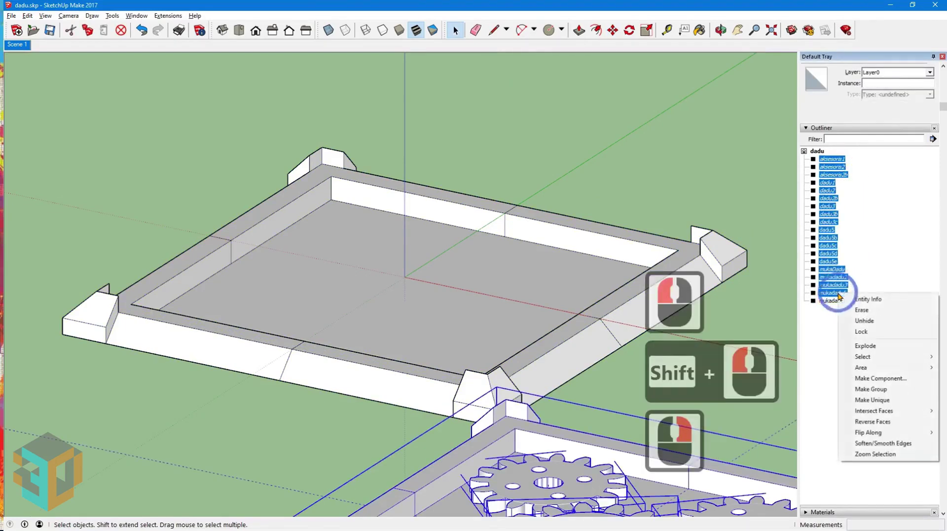
pyautogui.click(864, 321)
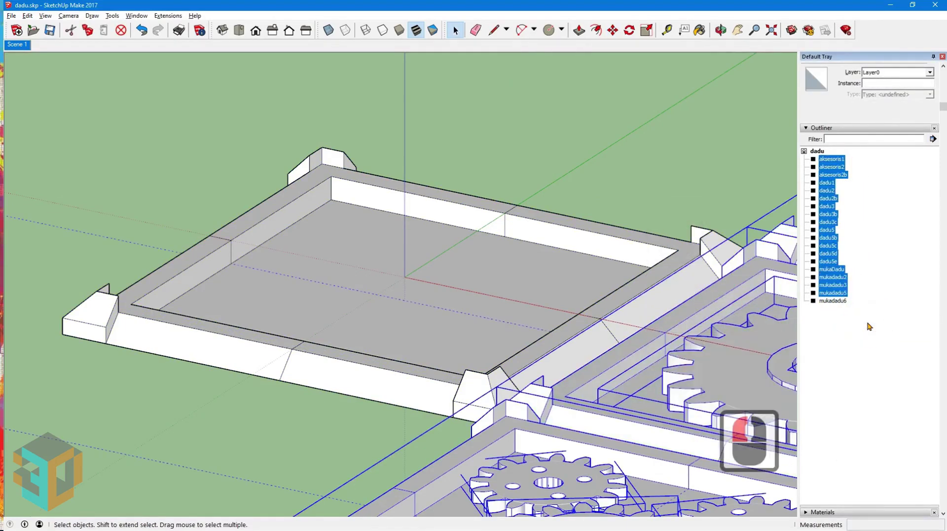
# Hide the selected groups from aksesoris1 to mukadadu5 and update Scene 1 with only mukadadu6 showing.
pyautogui.rightClick(838, 277)
pyautogui.click(863, 312)
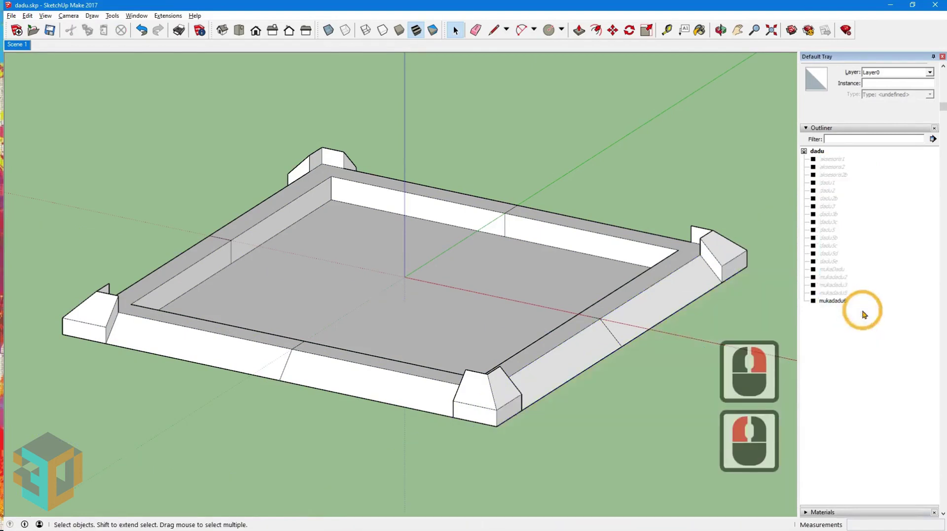
pyautogui.rightClick(16, 46)
pyautogui.click(35, 89)
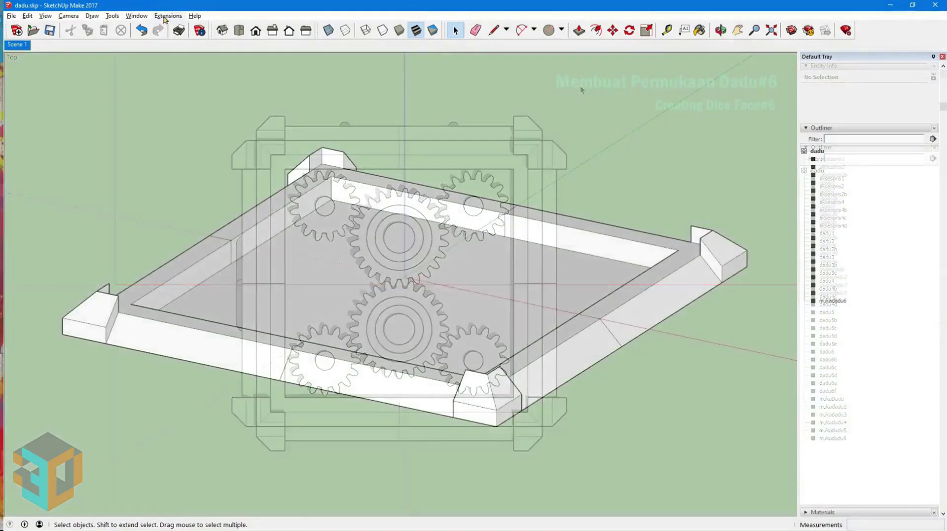
# Generate a gear with 24 teeth, 20.0 pressure angle, 0.16 m pitch radius, 2.0 face width, and helix and bevel angles of 0.0.
pyautogui.click(167, 16)
pyautogui.click(167, 31)
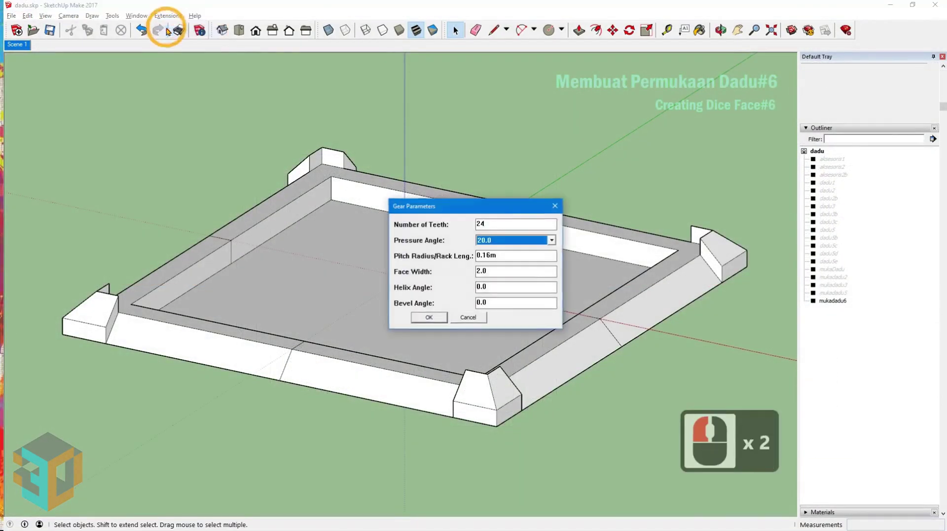
pyautogui.click(504, 226)
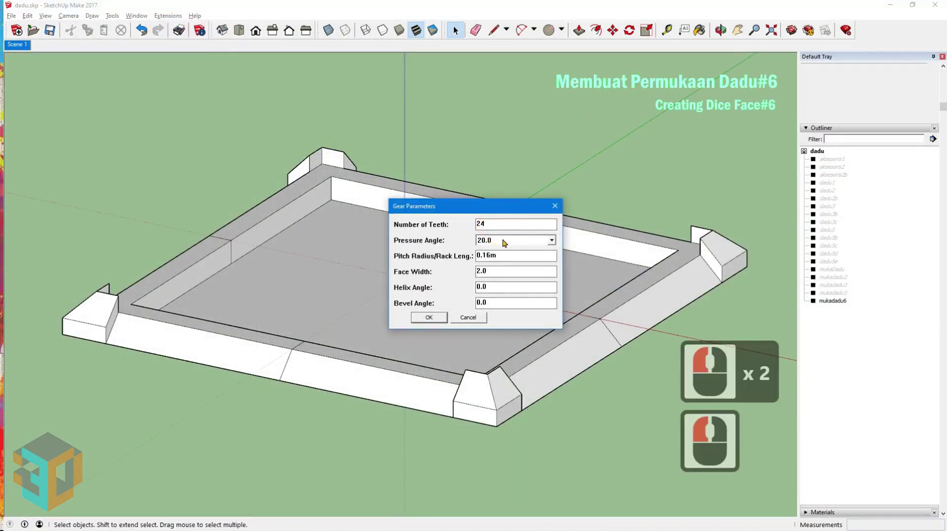
pyautogui.click(504, 242)
pyautogui.click(505, 259)
pyautogui.click(504, 258)
pyautogui.click(505, 274)
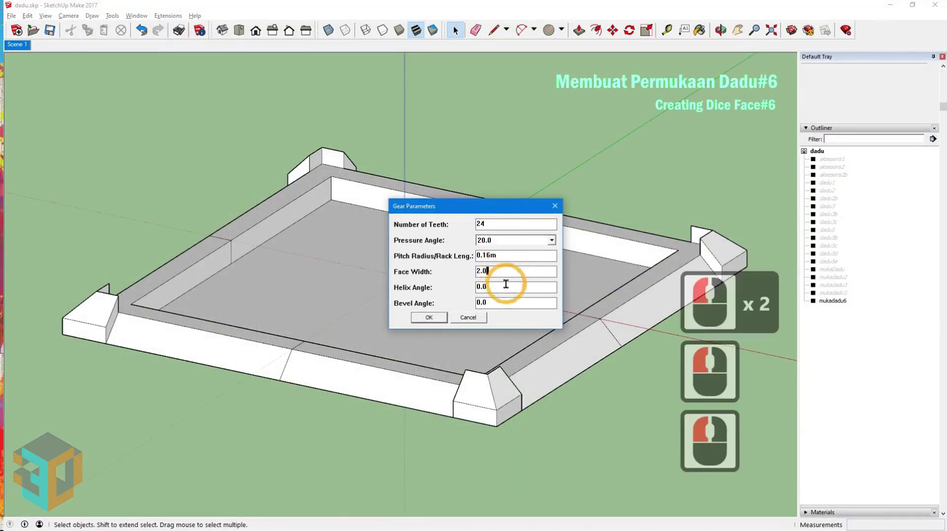
pyautogui.click(507, 287)
pyautogui.click(507, 302)
pyautogui.click(428, 318)
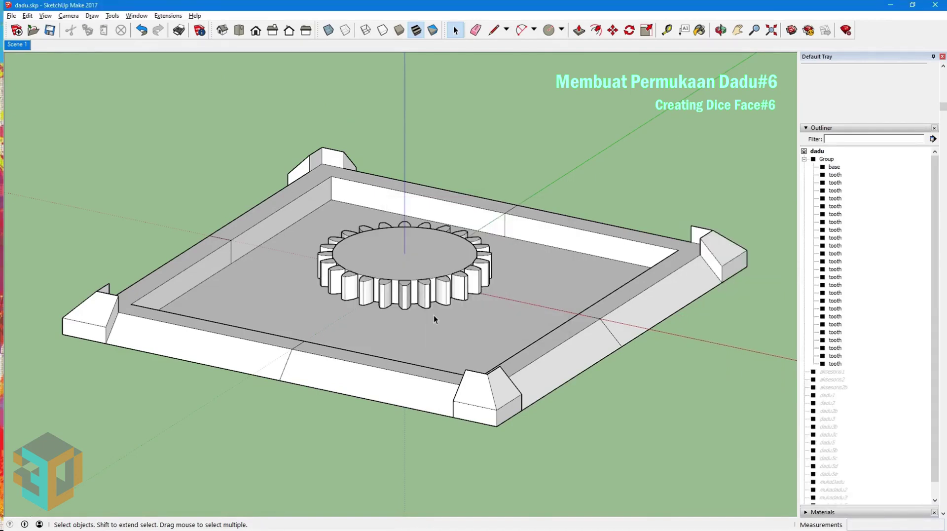
# Explode the base and all tooth subgroups inside the new gear group.
pyautogui.click(832, 167)
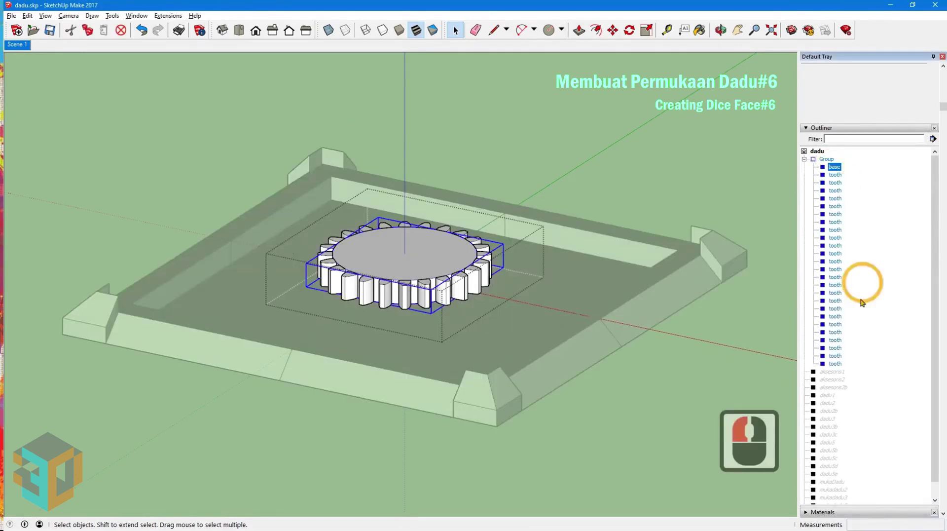
pyautogui.keyDown('shift'); pyautogui.click(836, 363); pyautogui.keyUp('shift')
pyautogui.rightClick(837, 365)
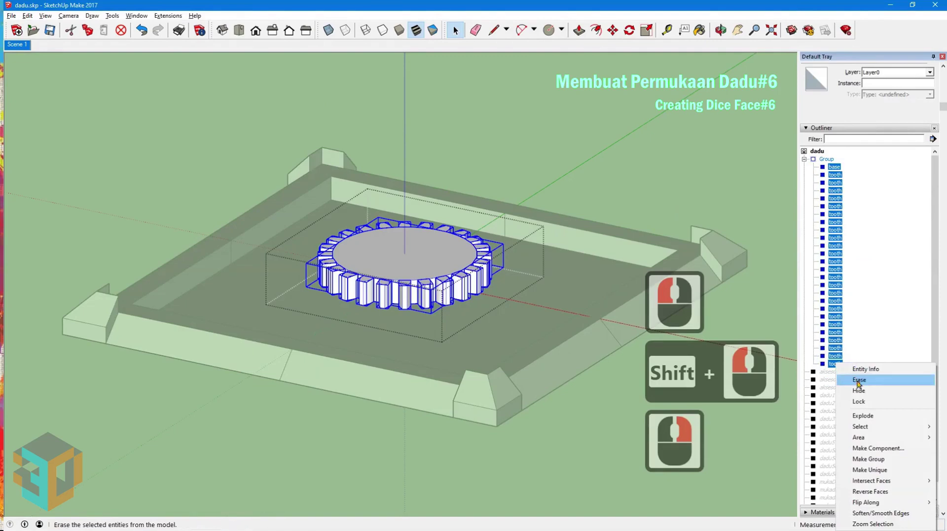
pyautogui.click(863, 415)
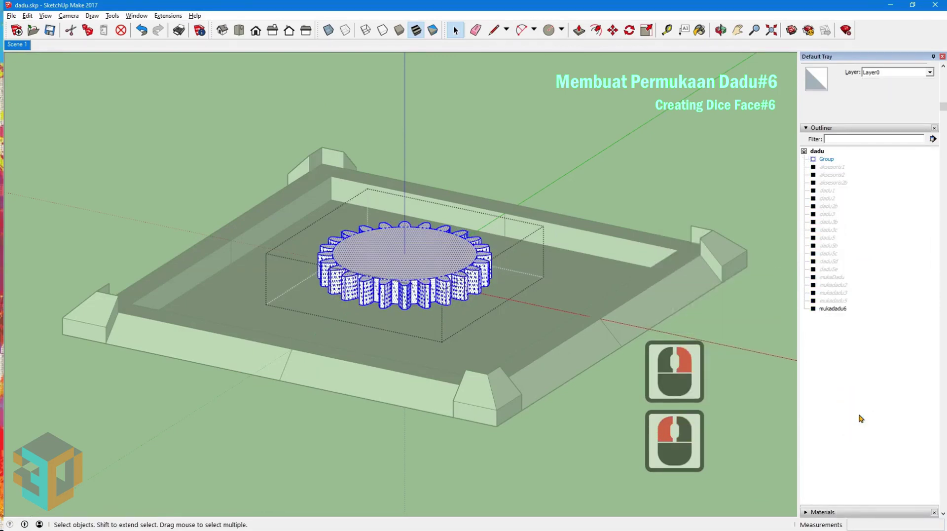
# Rename the new gear group as dadu6.
pyautogui.click(826, 159)
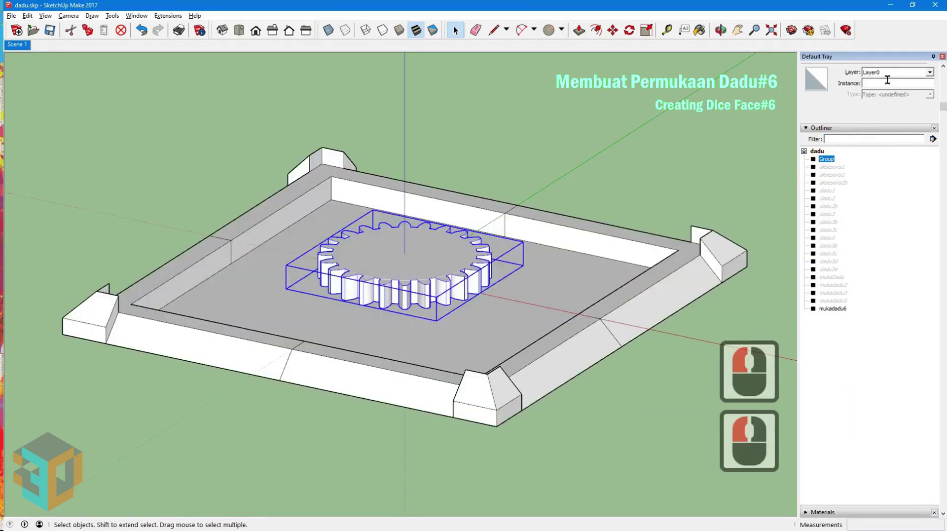
pyautogui.click(890, 84)
pyautogui.write('dadu')
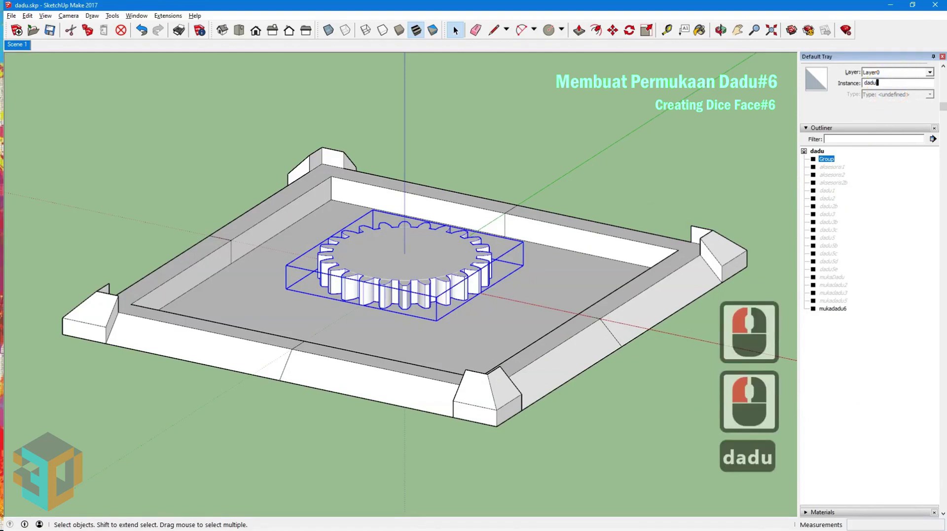
pyautogui.write('6')
pyautogui.press('Return')
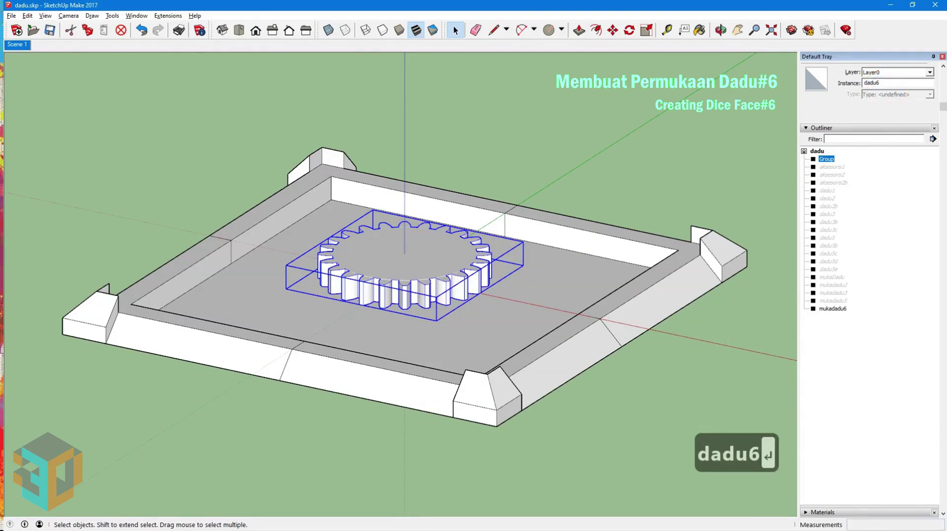
# Inside the dadu6 group, offset the top face's circular edge inward by 0.03 m, 0.06 m and 0.09 m.
pyautogui.doubleClick(432, 259)
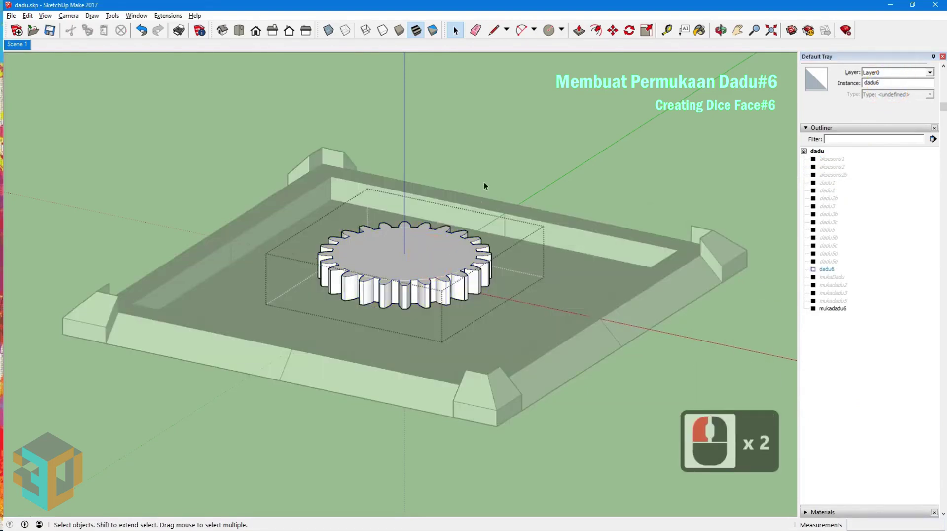
pyautogui.click(596, 30)
pyautogui.click(347, 247)
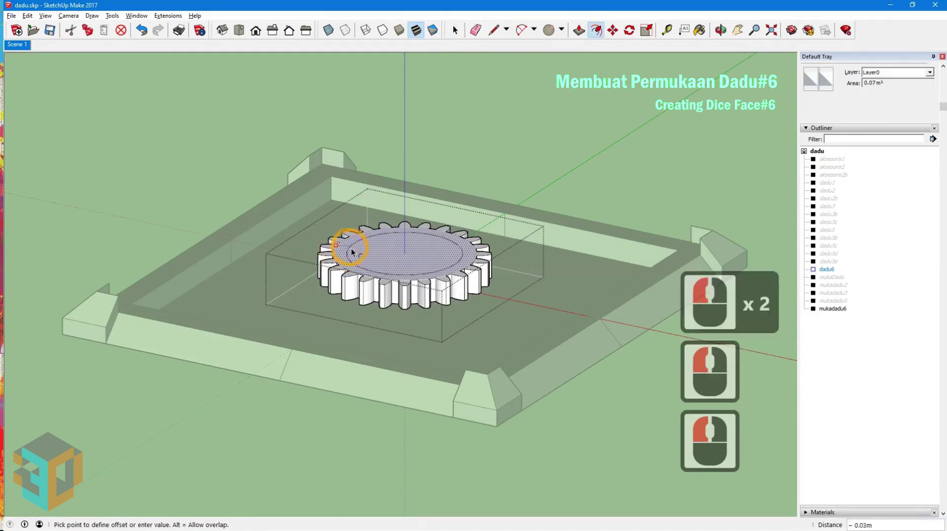
pyautogui.write('0.03')
pyautogui.press('Return')
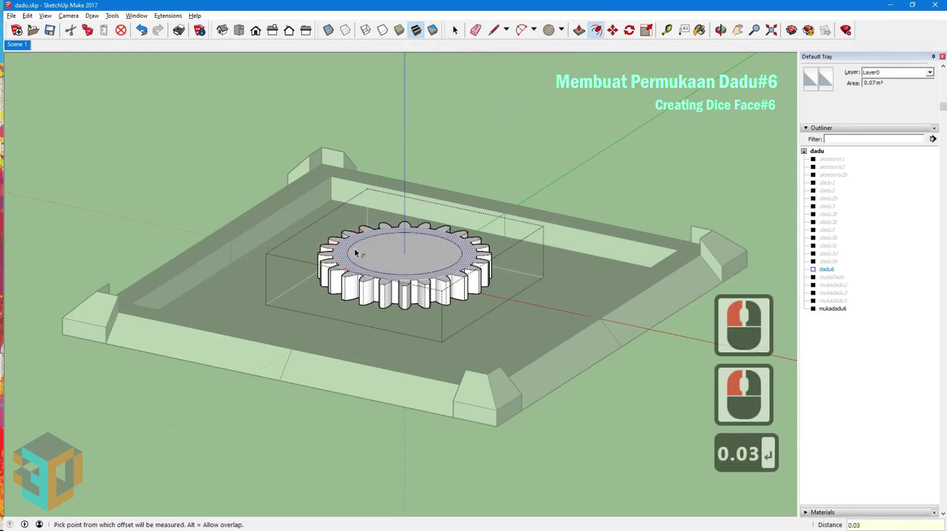
pyautogui.click(357, 250)
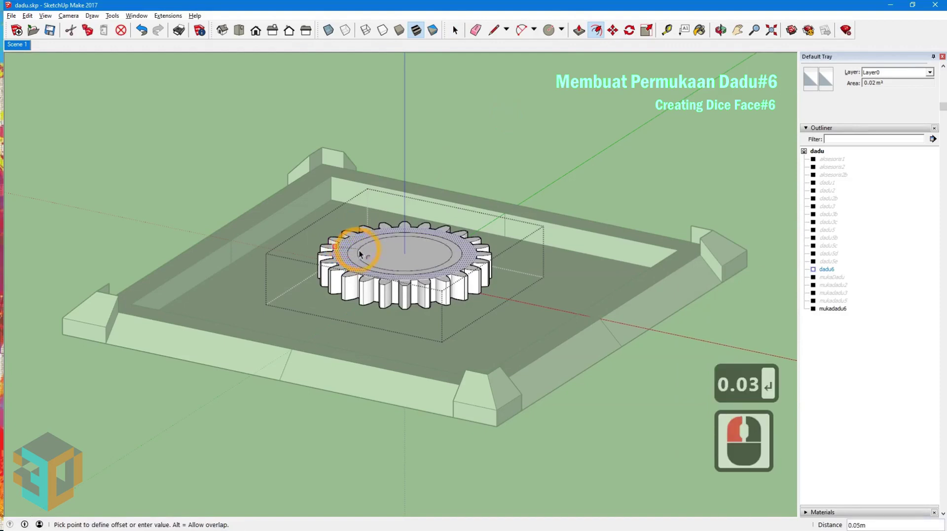
pyautogui.write('0.06')
pyautogui.press('Return')
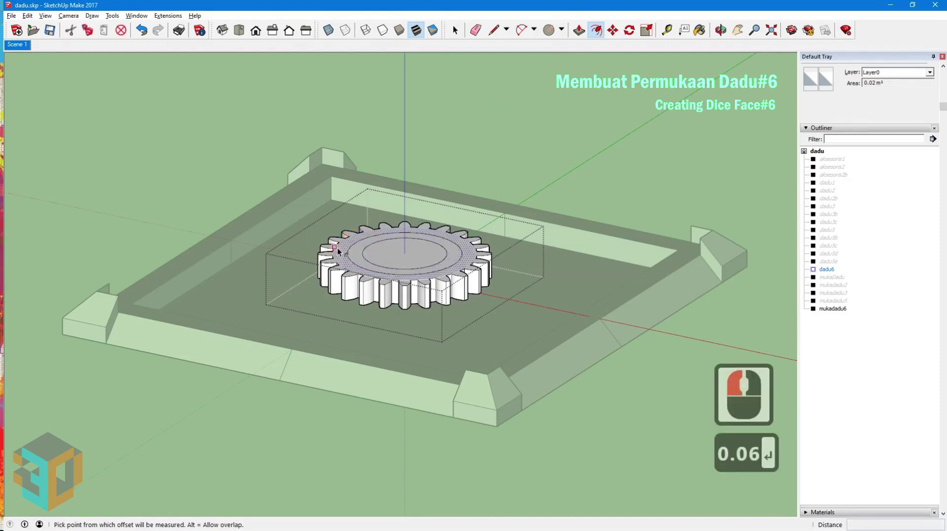
pyautogui.click(339, 251)
pyautogui.write('0.09')
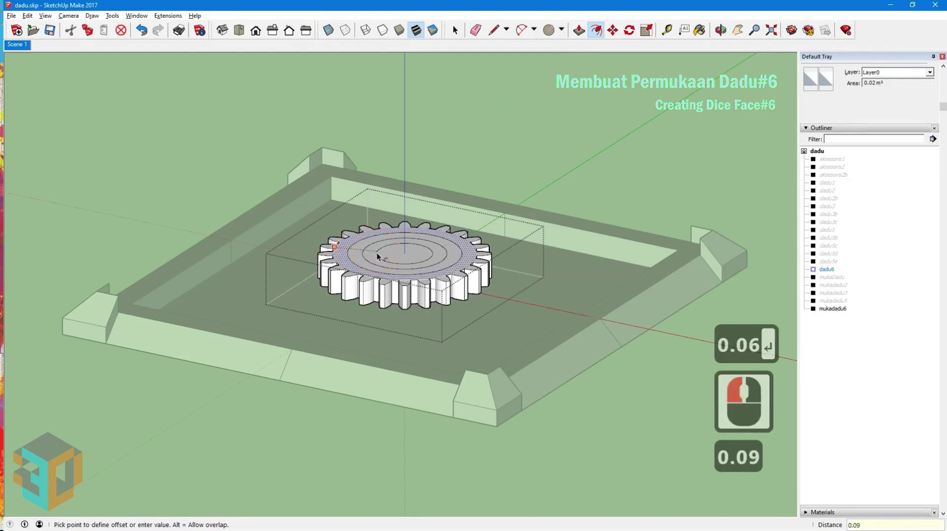
pyautogui.press('Return')
# Raise the gear's middle ring by 0.01 m and its central disc by 0.02 m, and close the group.
pyautogui.click(579, 31)
pyautogui.click(354, 254)
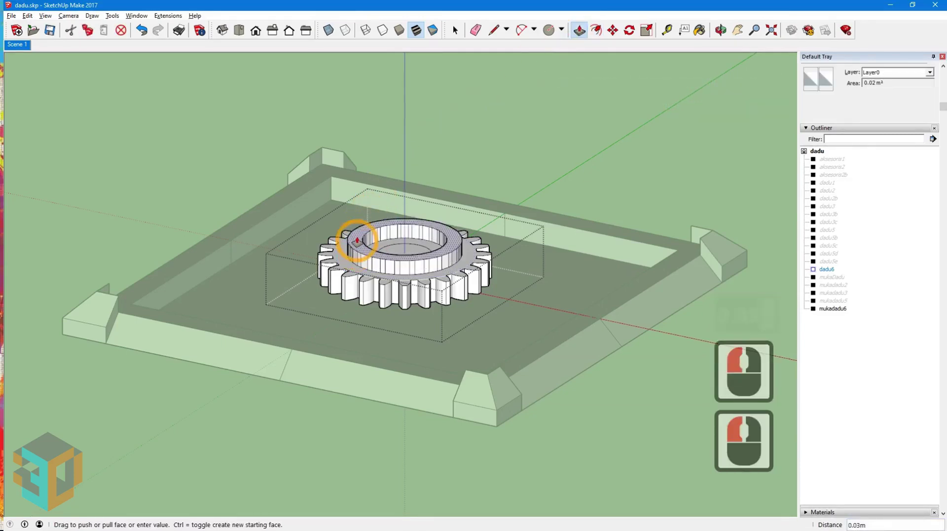
pyautogui.write('0.01')
pyautogui.press('Return')
pyautogui.click(389, 255)
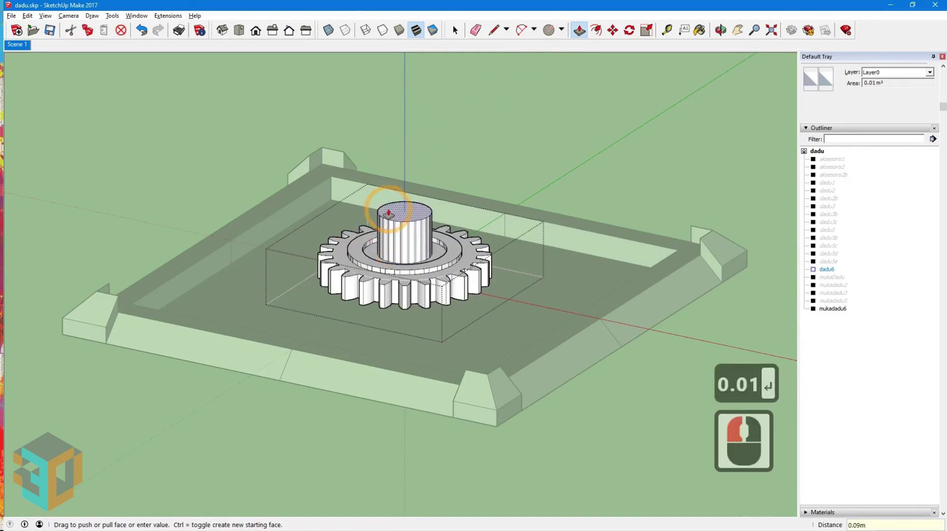
pyautogui.write('0.')
pyautogui.press('Return')
pyautogui.click(456, 30)
pyautogui.click(458, 31)
pyautogui.click(466, 139)
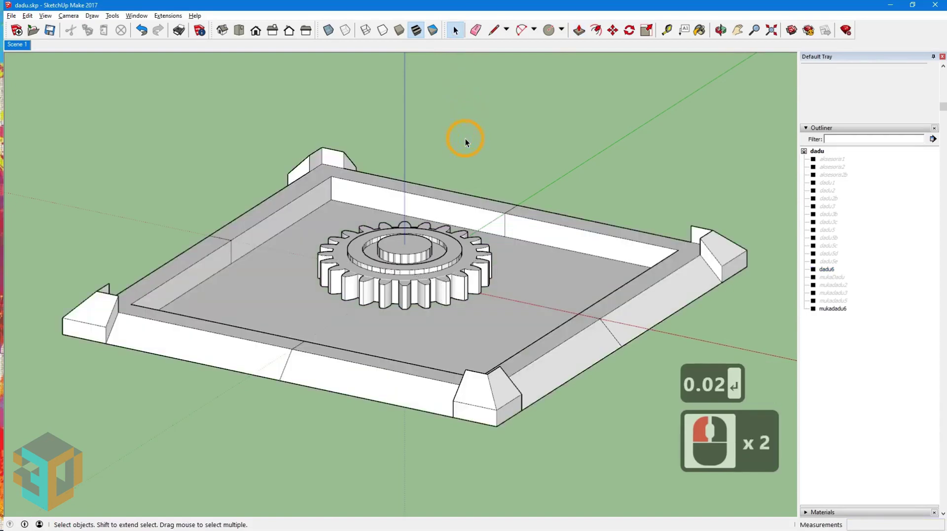
# Copy the dadu6 gear 0.16 m along the positive red axis.
pyautogui.click(613, 31)
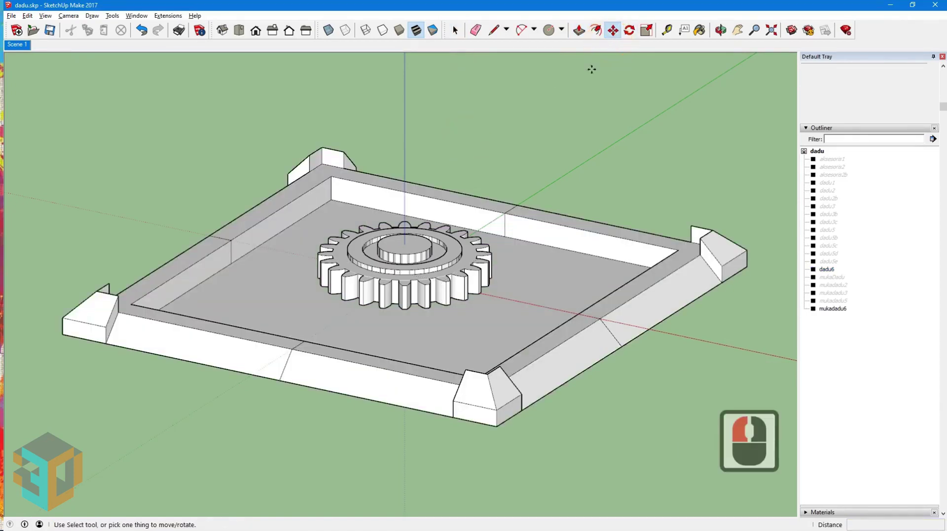
pyautogui.press('ctrl')
pyautogui.click(460, 252)
pyautogui.press('Right')
pyautogui.write('0.16')
pyautogui.press('Return')
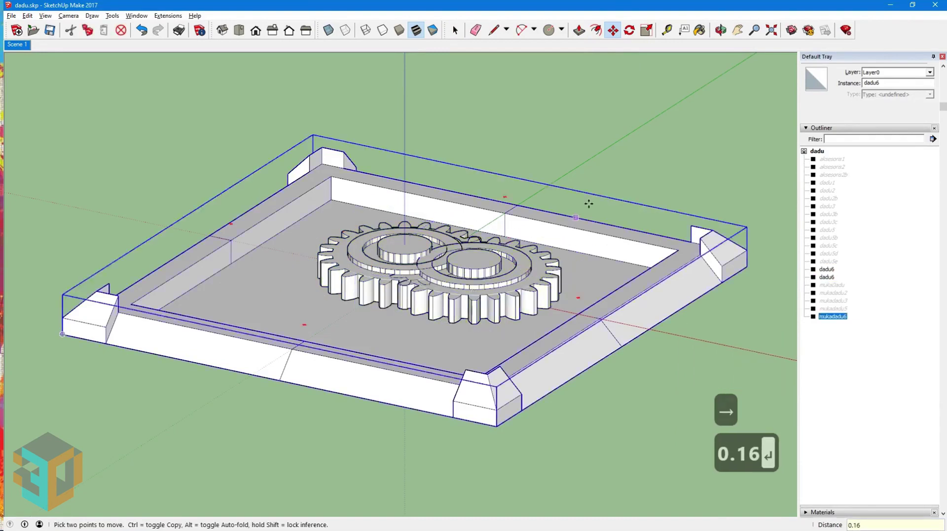
# Rename the copied gear as dadu6b.
pyautogui.click(455, 30)
pyautogui.click(490, 263)
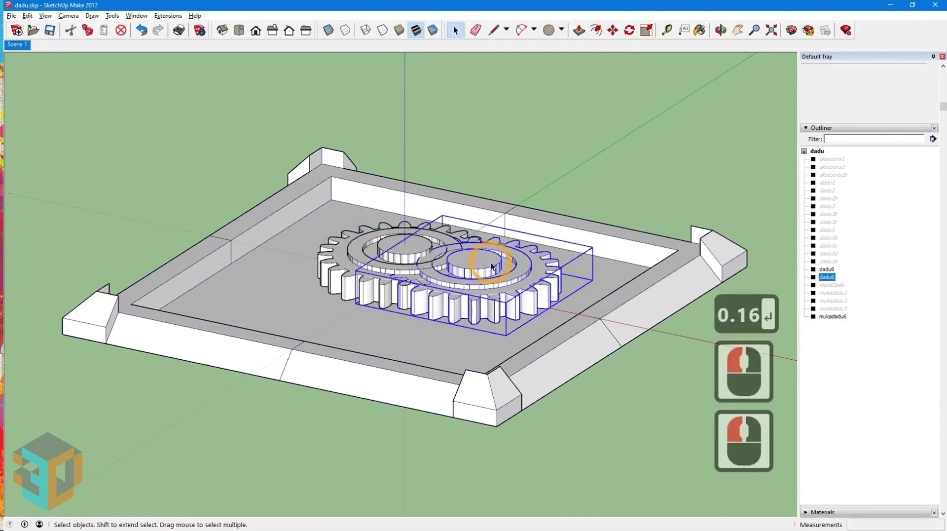
pyautogui.doubleClick(876, 82)
pyautogui.write('dadu6b')
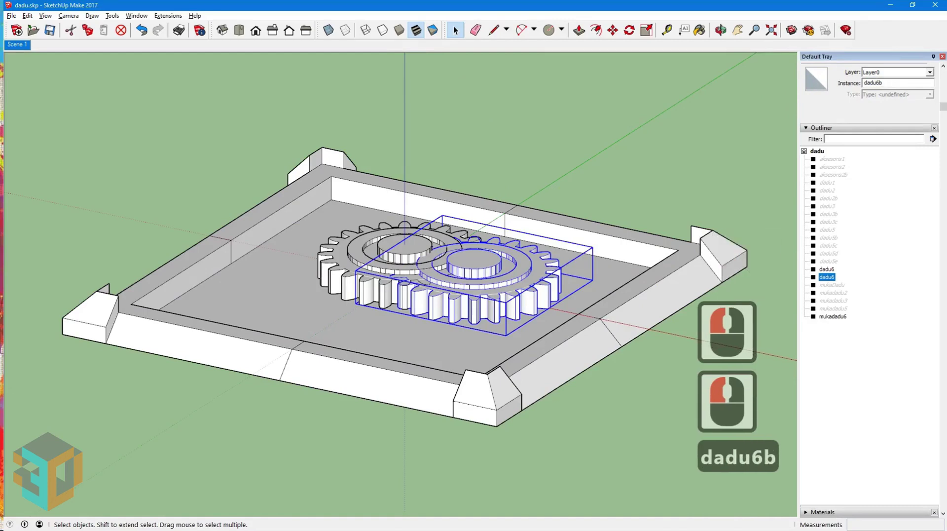
pyautogui.press('Return')
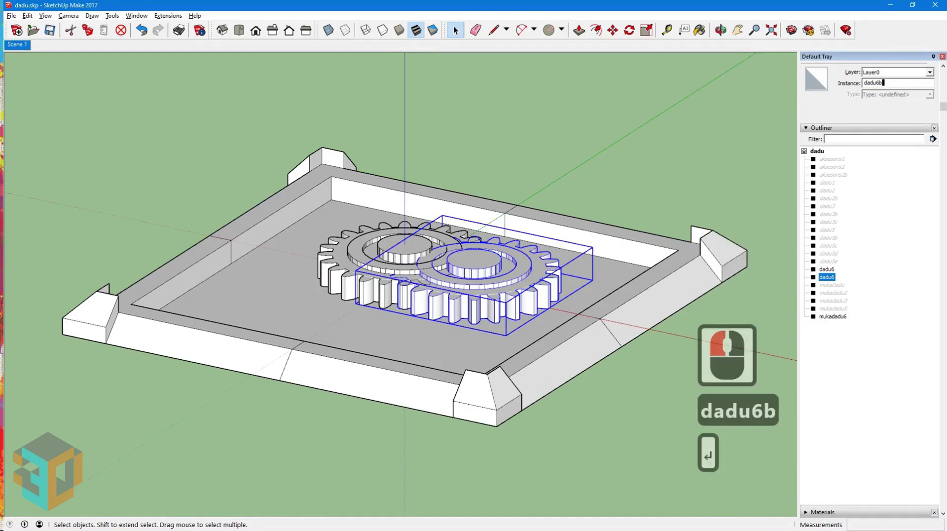
# Rotate the original dadu6 gear 7.5 degrees about its own centre in the horizontal plane.
pyautogui.click(407, 247)
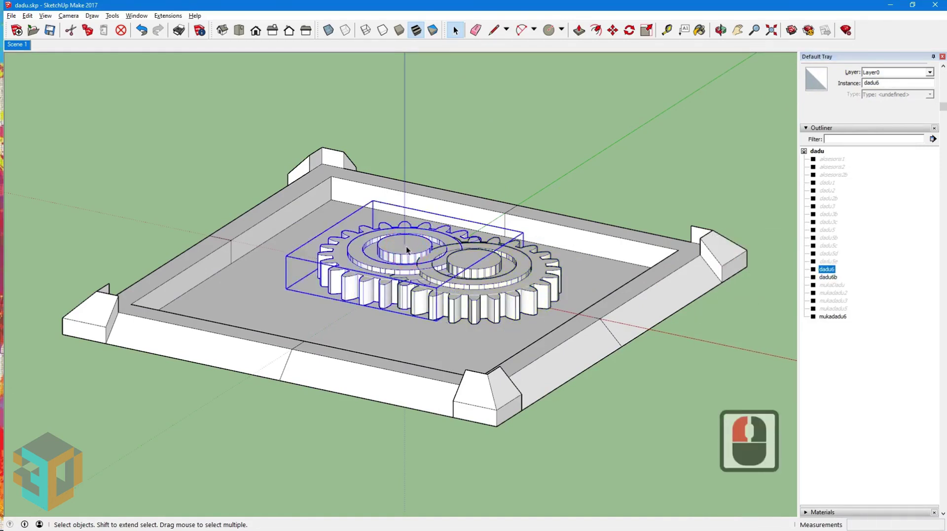
pyautogui.click(630, 31)
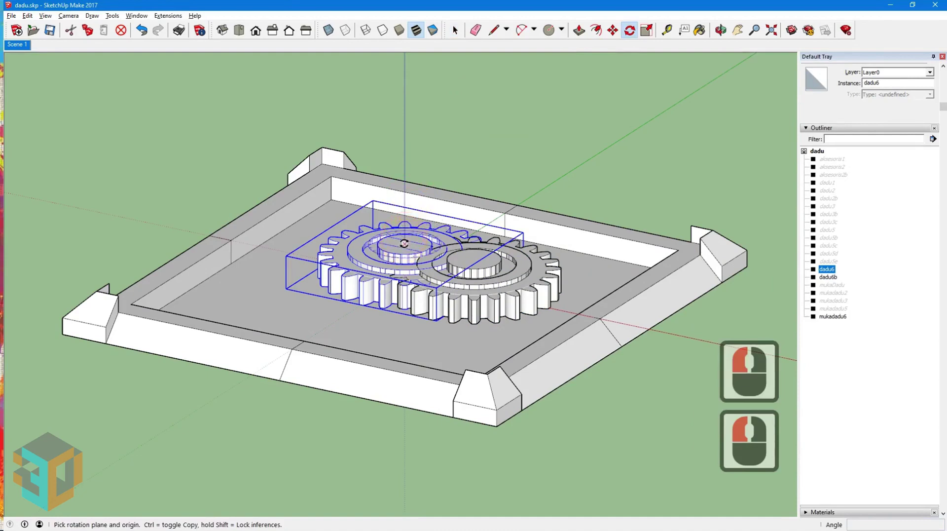
pyautogui.click(544, 140)
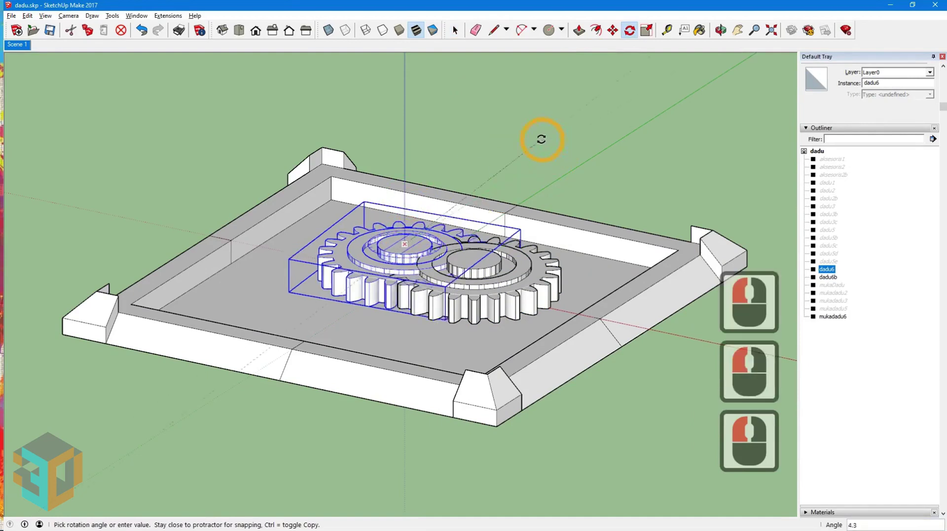
pyautogui.write('7')
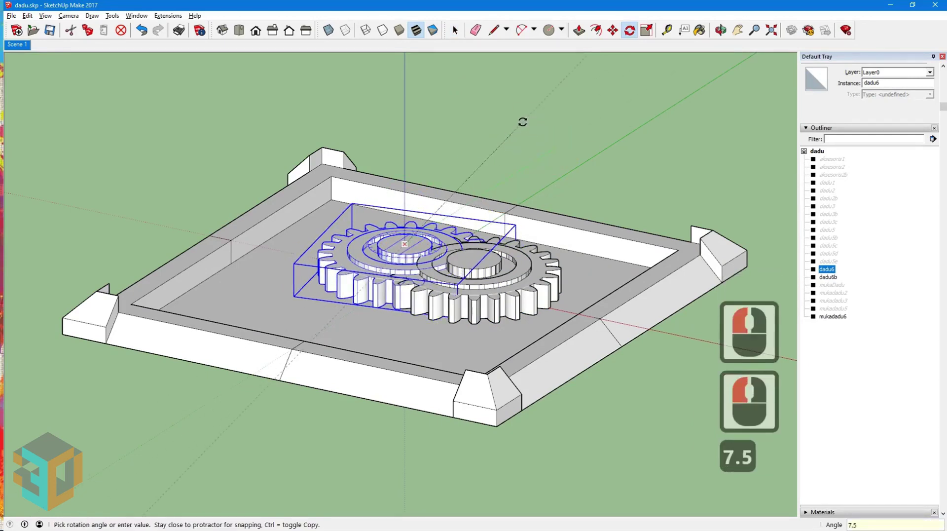
pyautogui.write('.5')
pyautogui.press('Return')
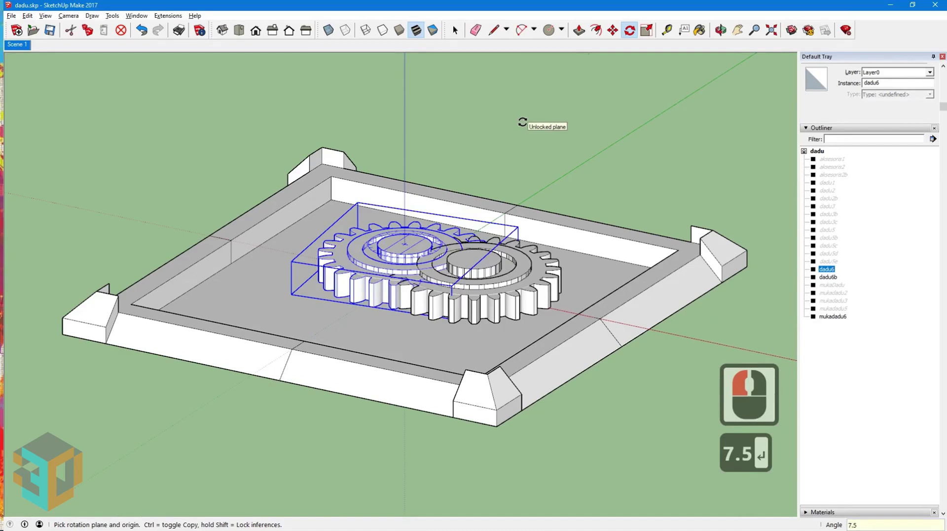
# Move the dadu6 gear 0.16 m along the negative red axis and clear the selection.
pyautogui.click(612, 31)
pyautogui.click(544, 158)
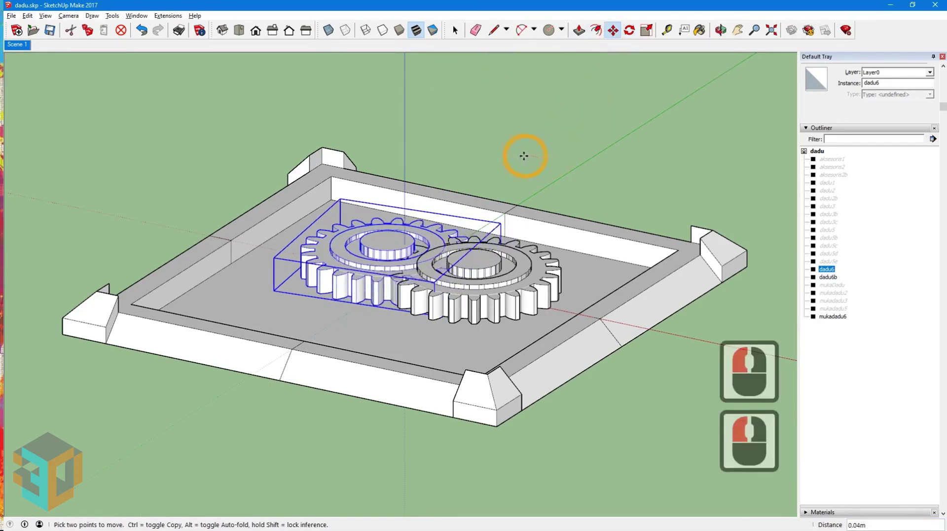
pyautogui.press('Right')
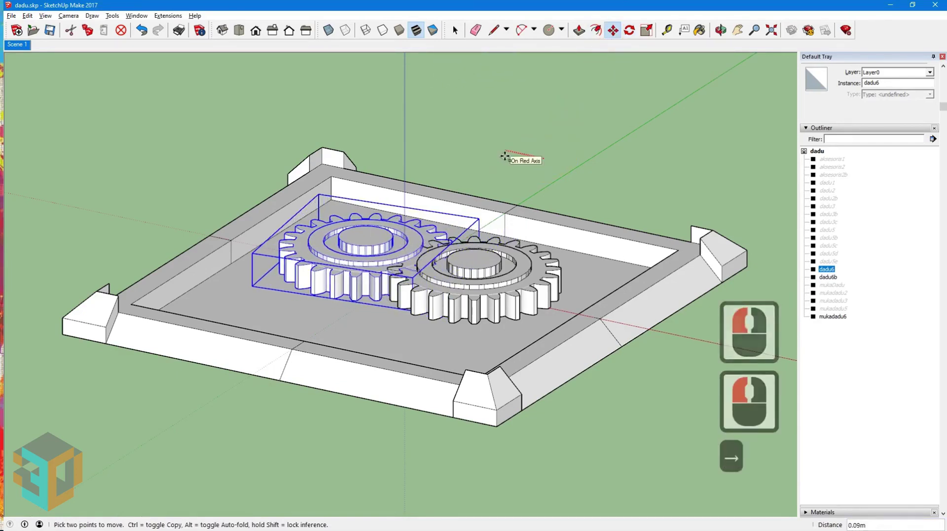
pyautogui.write('0.16')
pyautogui.press('Return')
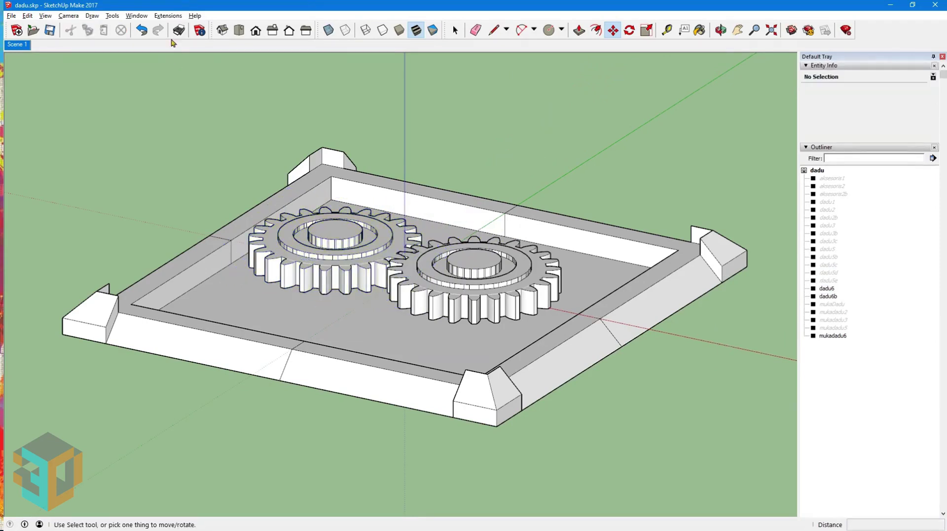
# Generate a gear with 16 teeth, a 20.0 pressure angle, a 0.11 m pitch radius, and zero helix and bevel angles.
pyautogui.click(172, 17)
pyautogui.click(173, 31)
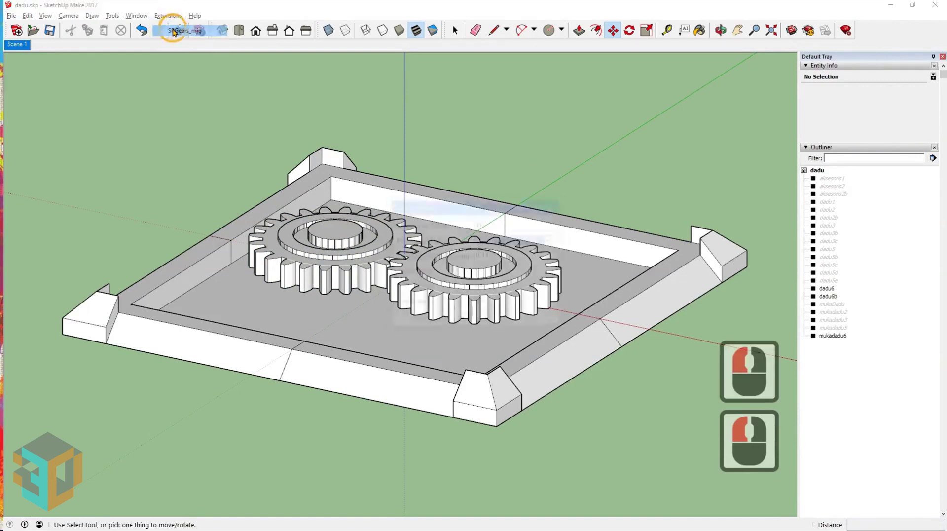
pyautogui.click(494, 222)
pyautogui.click(500, 241)
pyautogui.click(502, 258)
pyautogui.click(501, 271)
pyautogui.click(493, 287)
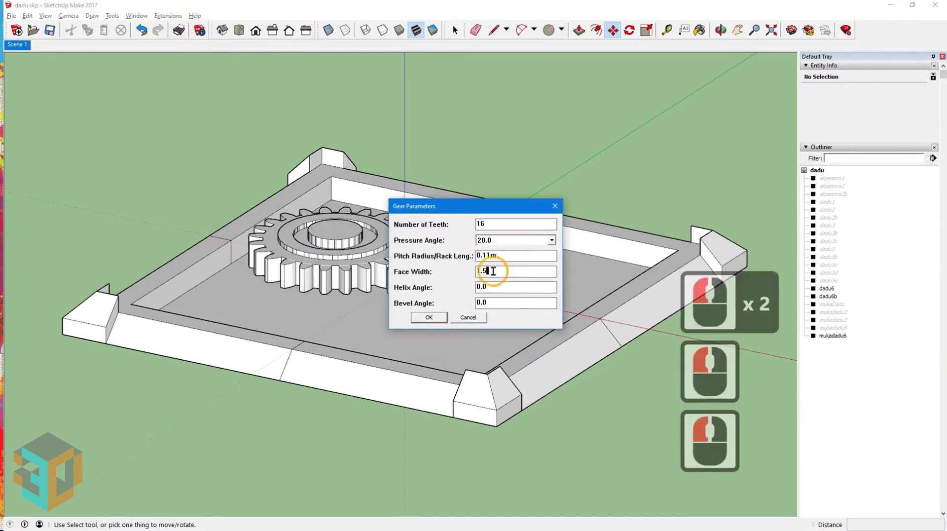
pyautogui.click(494, 301)
pyautogui.click(429, 317)
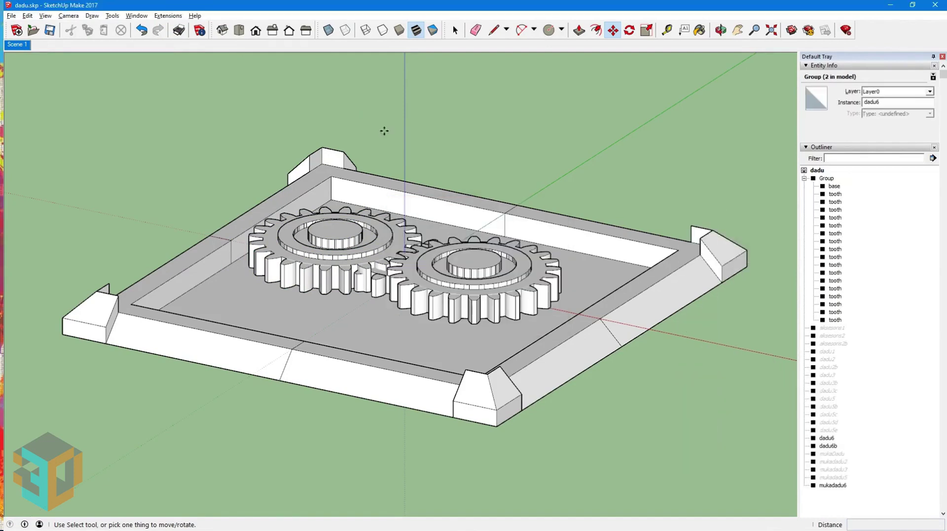
# Move the new 16-tooth gear 0.26 m along the negative green axis.
pyautogui.click(240, 30)
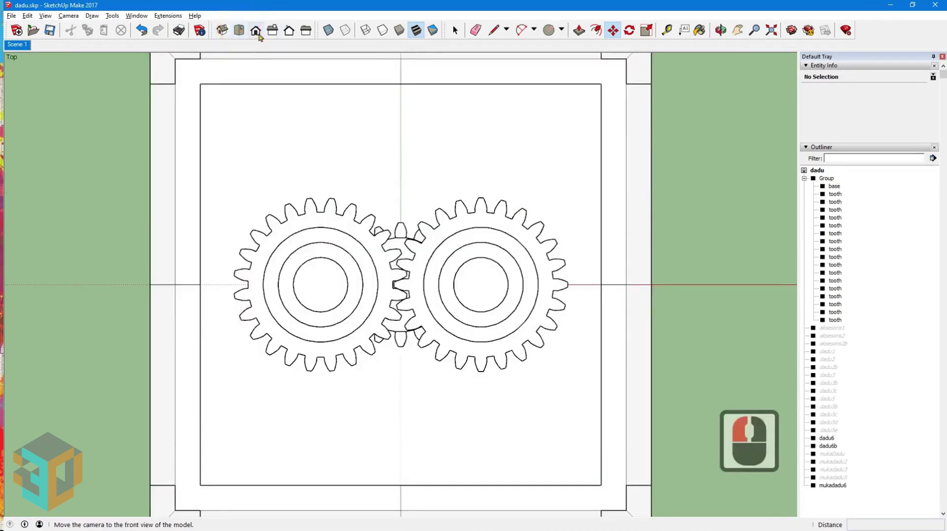
pyautogui.click(455, 31)
pyautogui.click(402, 223)
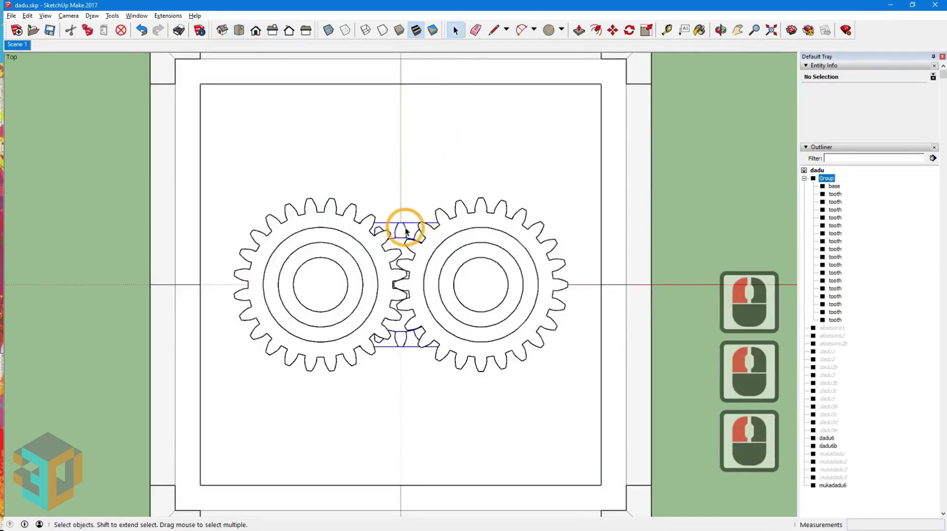
pyautogui.click(613, 30)
pyautogui.click(677, 150)
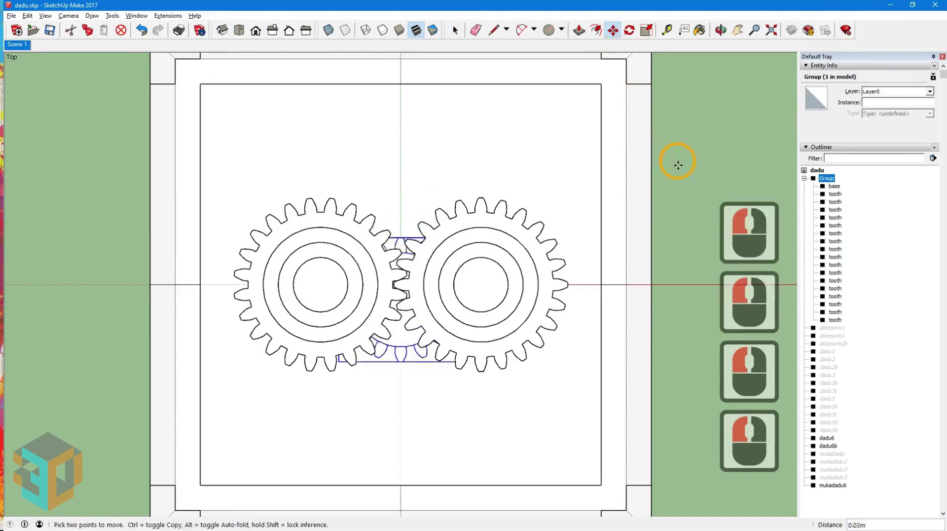
pyautogui.press('Left')
pyautogui.write('0.26')
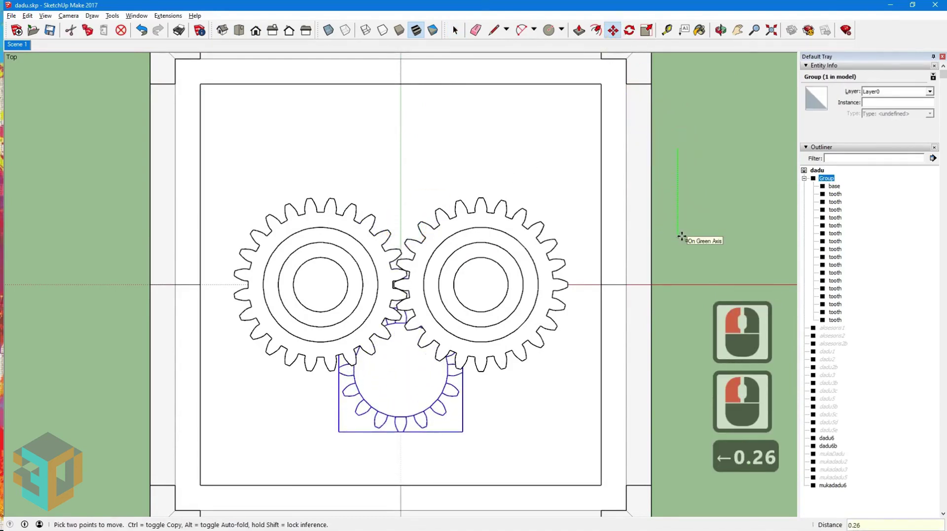
pyautogui.press('Return')
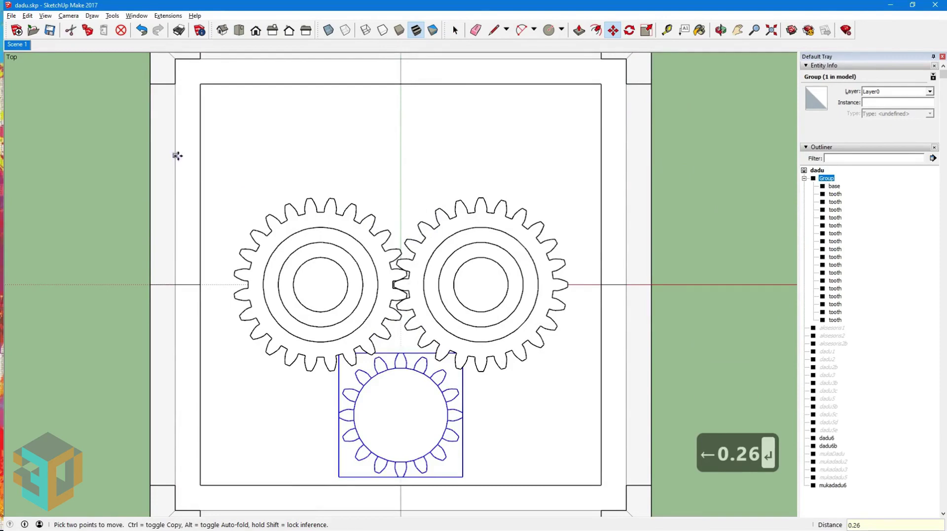
# Explode the base and all tooth groups inside the new gear group.
pyautogui.click(16, 45)
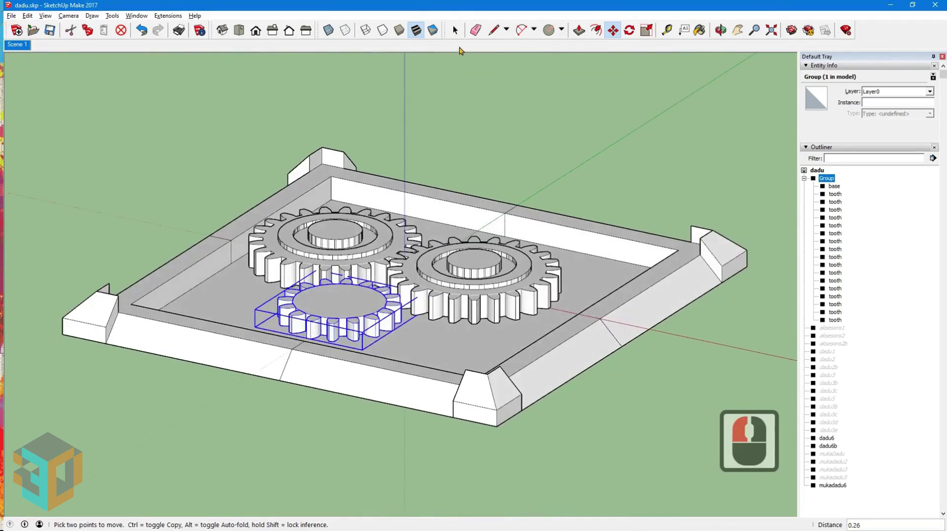
pyautogui.press('space')
pyautogui.click(391, 256)
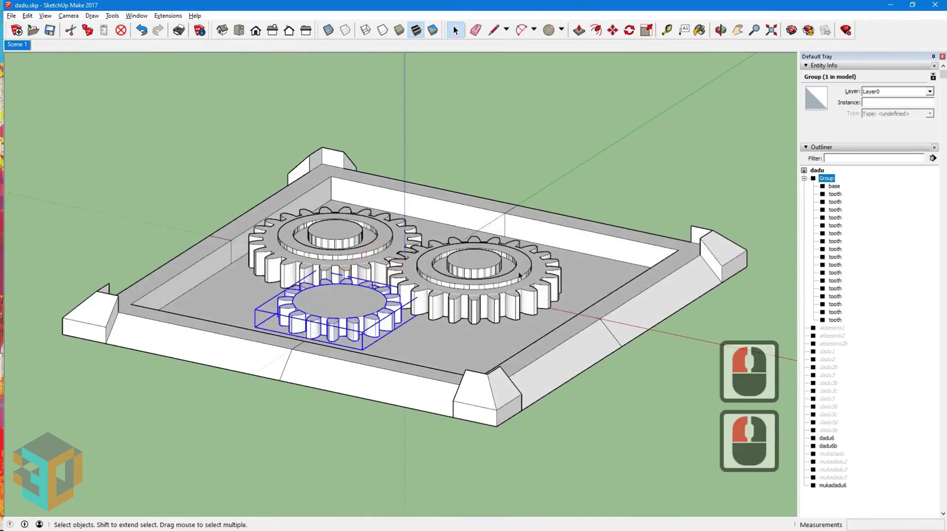
pyautogui.click(834, 186)
pyautogui.keyDown('shift'); pyautogui.click(835, 320); pyautogui.keyUp('shift')
pyautogui.rightClick(839, 324)
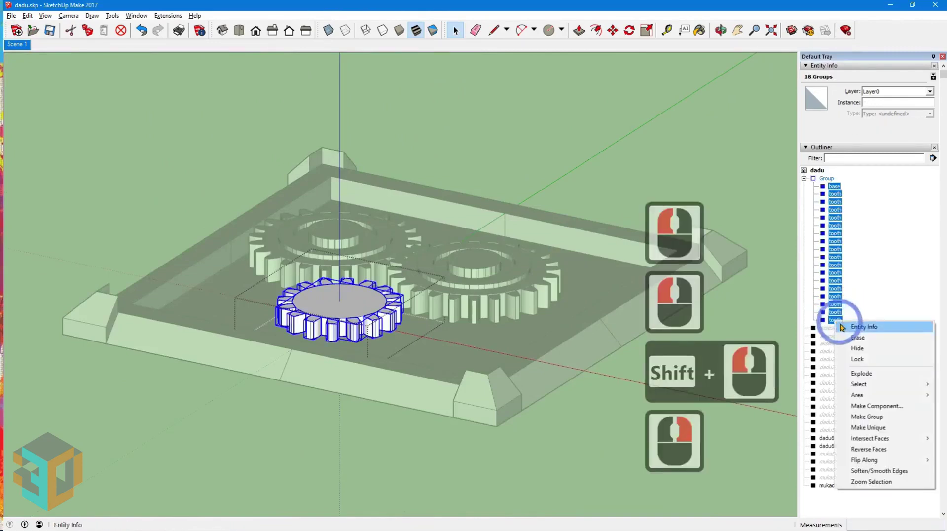
pyautogui.click(861, 373)
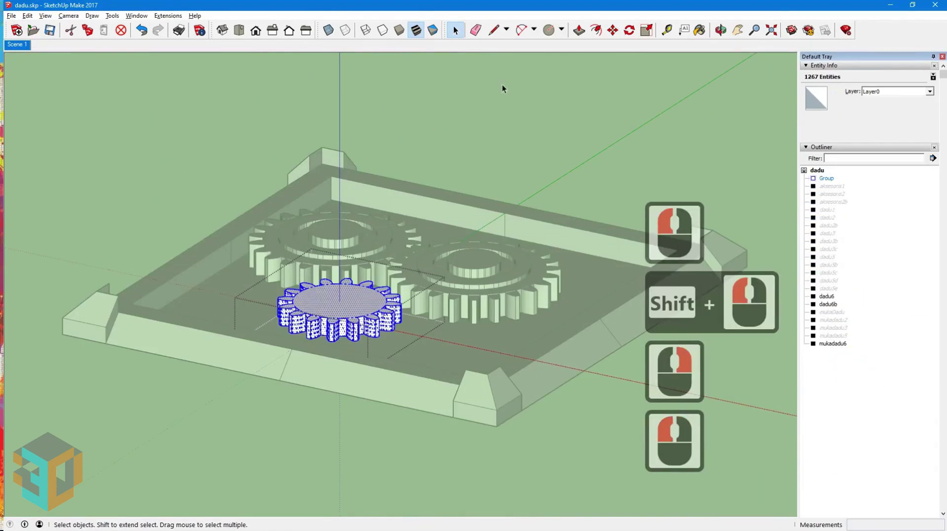
# Offset the small gear's top face outline inward by 0.06 m.
pyautogui.click(596, 30)
pyautogui.click(308, 310)
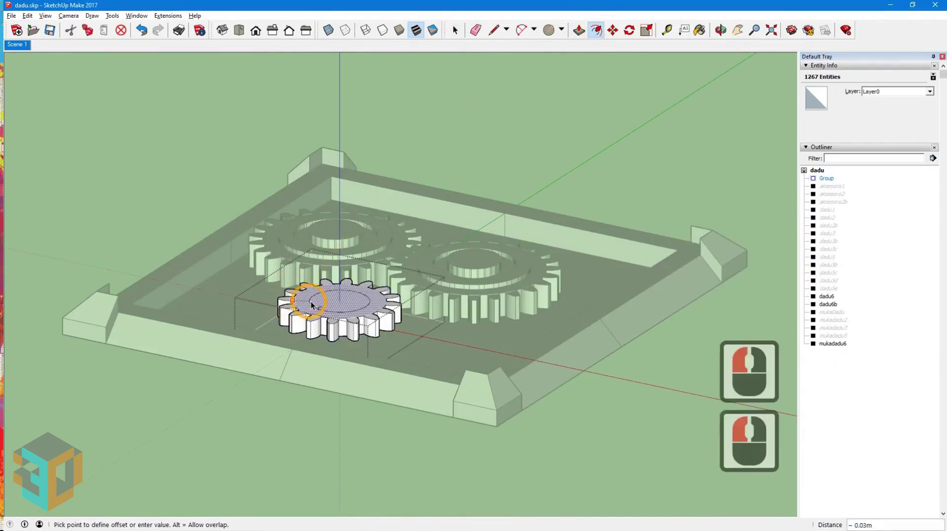
pyautogui.click(314, 304)
pyautogui.write('0')
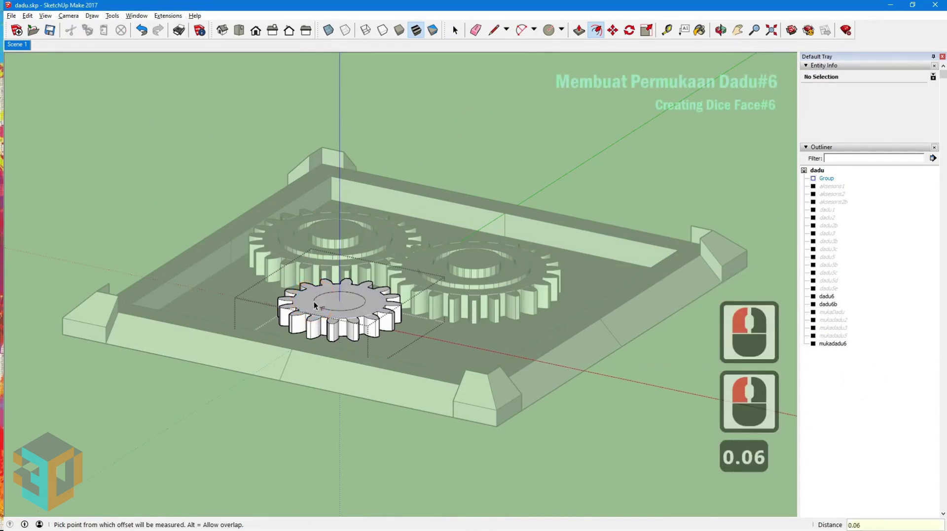
pyautogui.write('.06')
pyautogui.press('Return')
# Pull the small gear's inner circular face up 0.02 m to form a hub and leave the group.
pyautogui.click(578, 31)
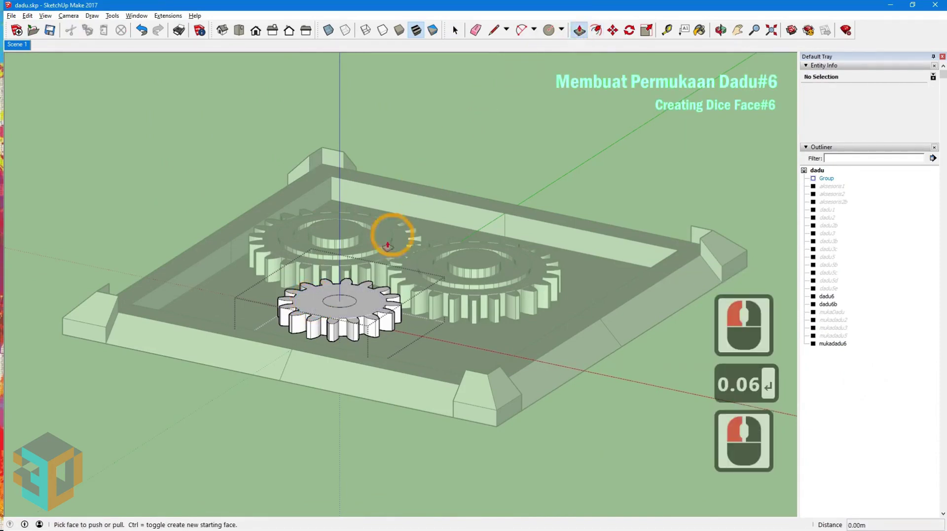
pyautogui.click(339, 300)
pyautogui.write('0.')
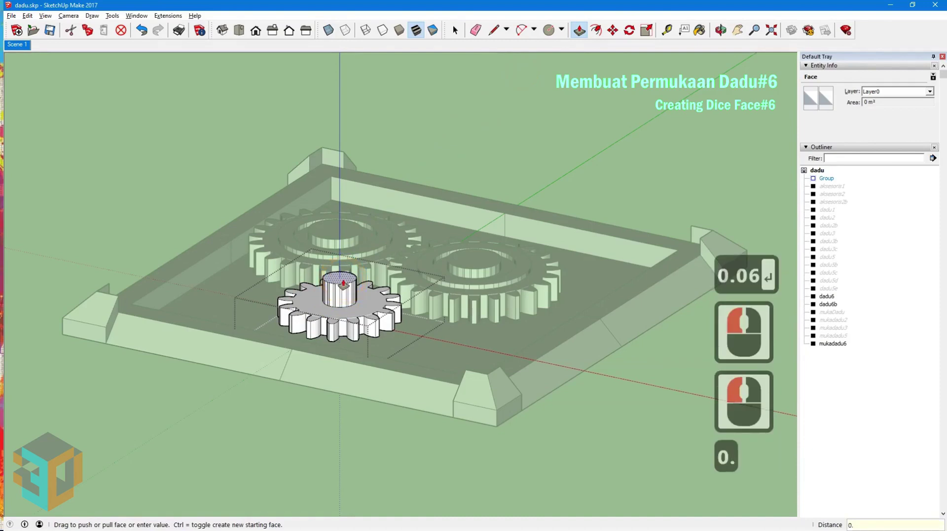
pyautogui.write('02')
pyautogui.press('Return')
pyautogui.click(456, 31)
pyautogui.click(765, 200)
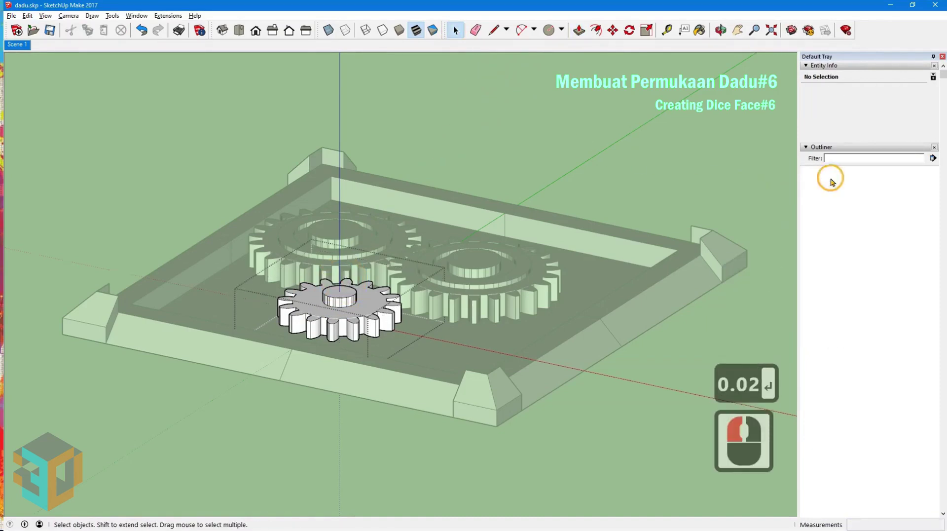
# Rename the small gear group as dadu6c.
pyautogui.click(831, 180)
pyautogui.click(874, 100)
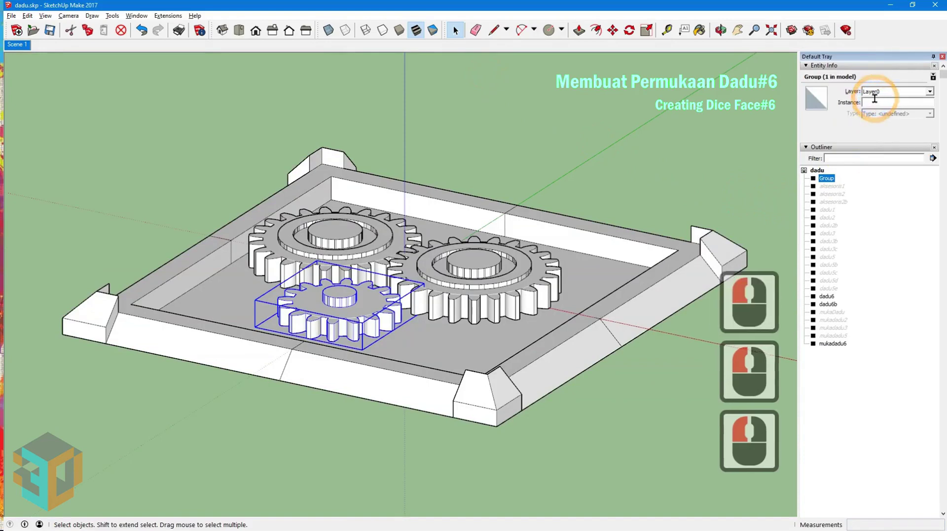
pyautogui.write('dadu6c')
pyautogui.press('Return')
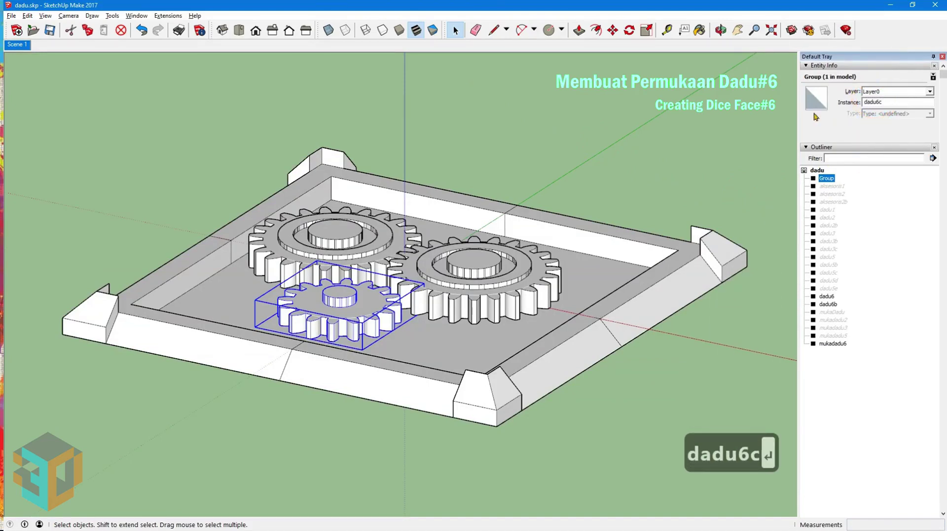
# Move the dadu6c gear 0.27 m along the positive red axis.
pyautogui.click(238, 30)
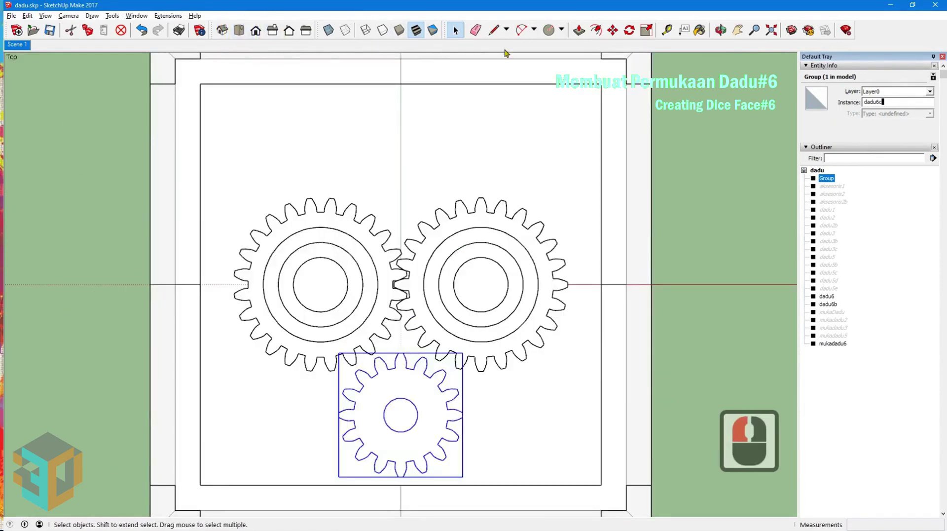
pyautogui.click(613, 30)
pyautogui.click(364, 139)
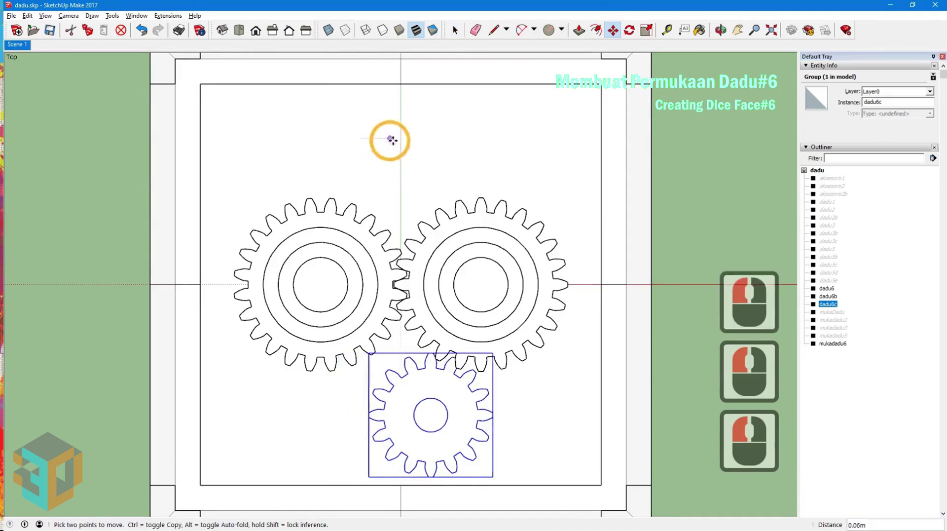
pyautogui.press('Right')
pyautogui.write('0.27')
pyautogui.press('Return')
# Copy the dadu6c gear 0.54 m along the negative red axis.
pyautogui.press('ctrl')
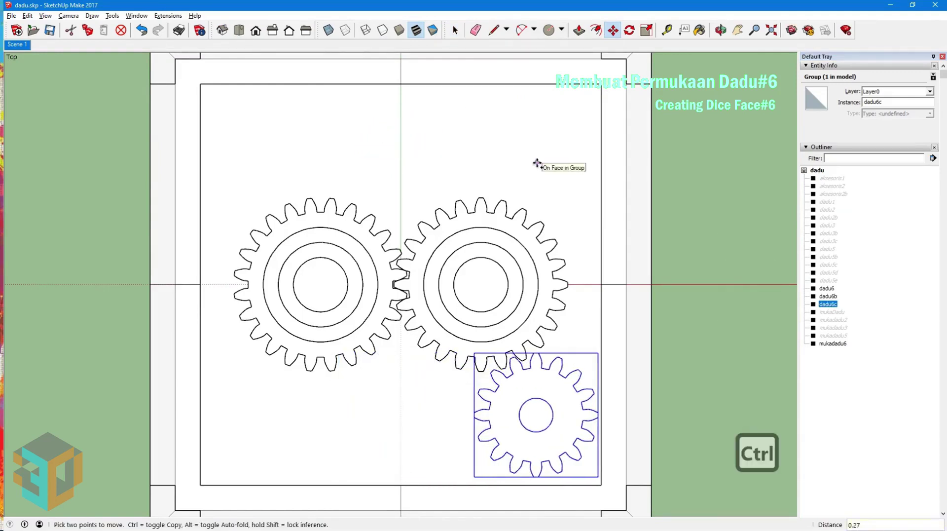
pyautogui.moveTo(537, 162); pyautogui.dragTo(468, 158)
pyautogui.press('Right')
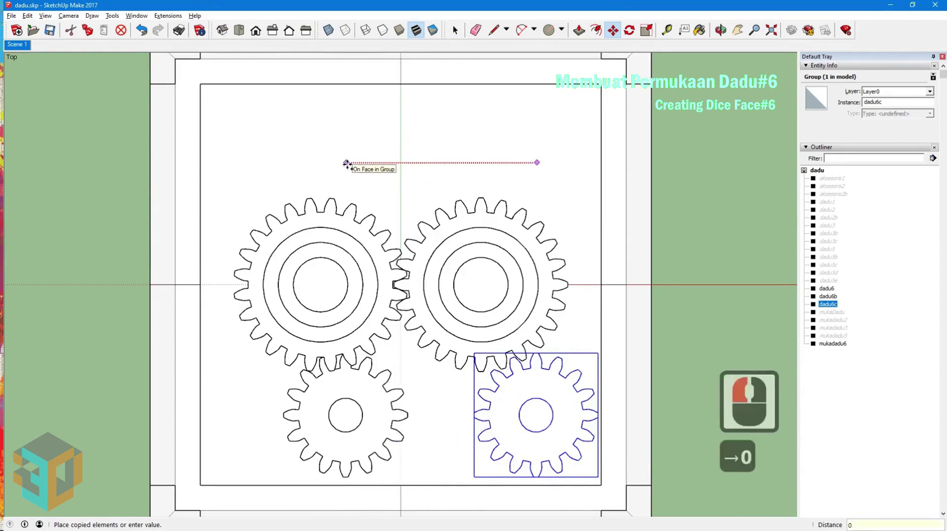
pyautogui.write('0.54')
pyautogui.press('Return')
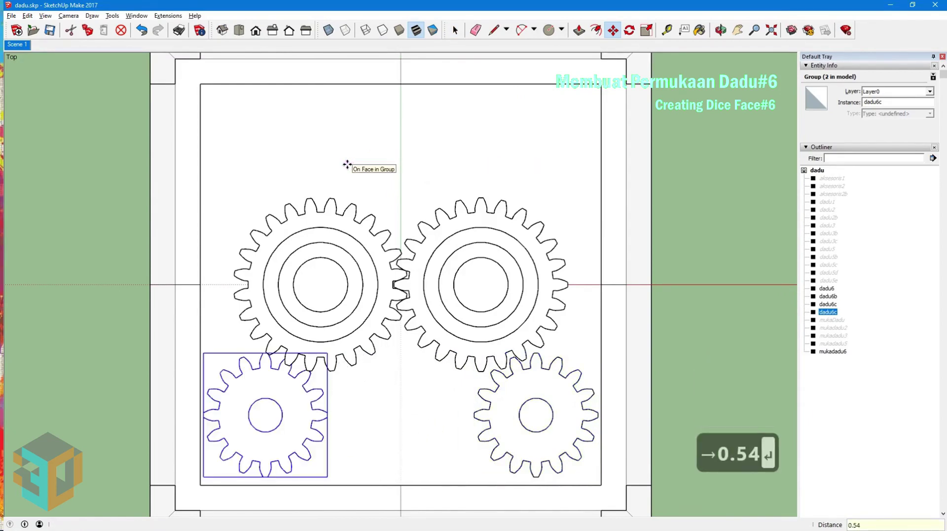
# Rename the copied small gear as dadu6d.
pyautogui.doubleClick(889, 102)
pyautogui.write('dadu6d')
pyautogui.press('Return')
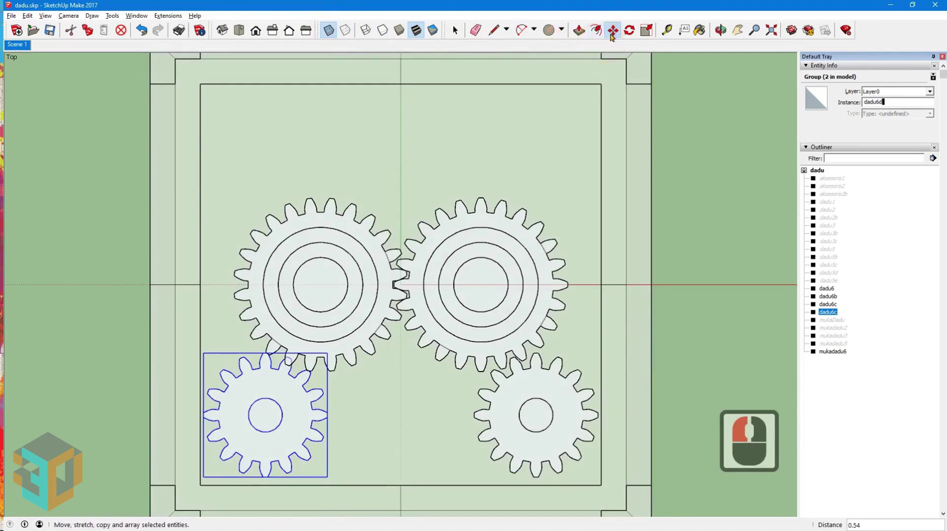
# Rotate the dadu6d gear 10 degrees about its own centre in the horizontal plane.
pyautogui.click(630, 31)
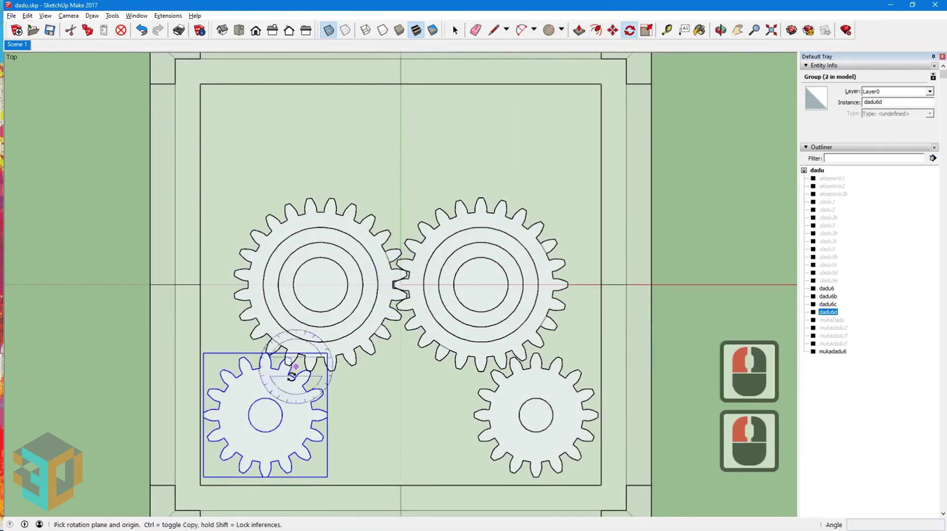
pyautogui.click(265, 416)
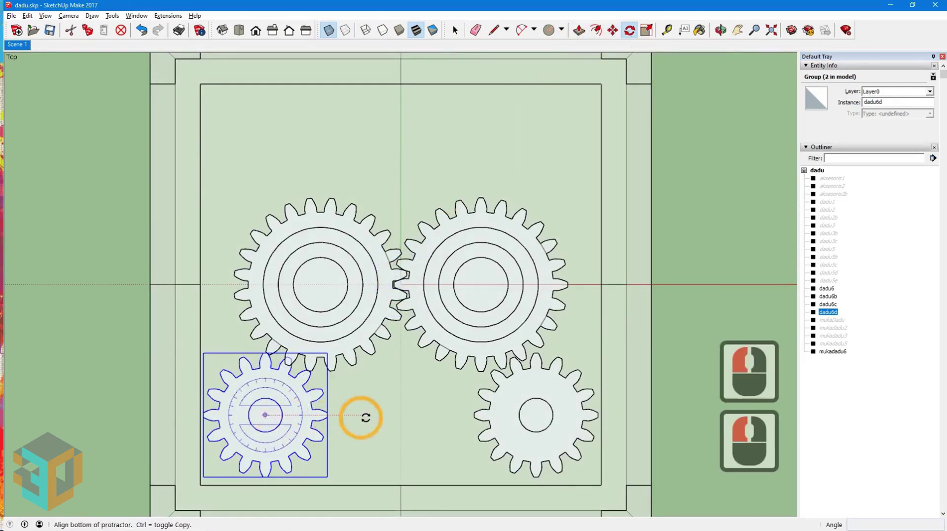
pyautogui.click(407, 417)
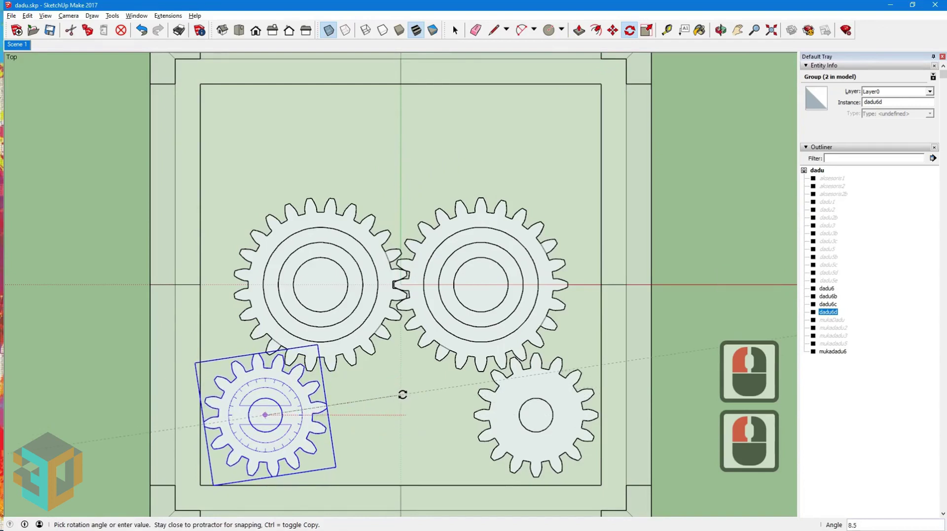
pyautogui.write('10')
pyautogui.press('Return')
# Copy the dadu6c and dadu6d gears together 0.52 m along the positive green axis.
pyautogui.press('space')
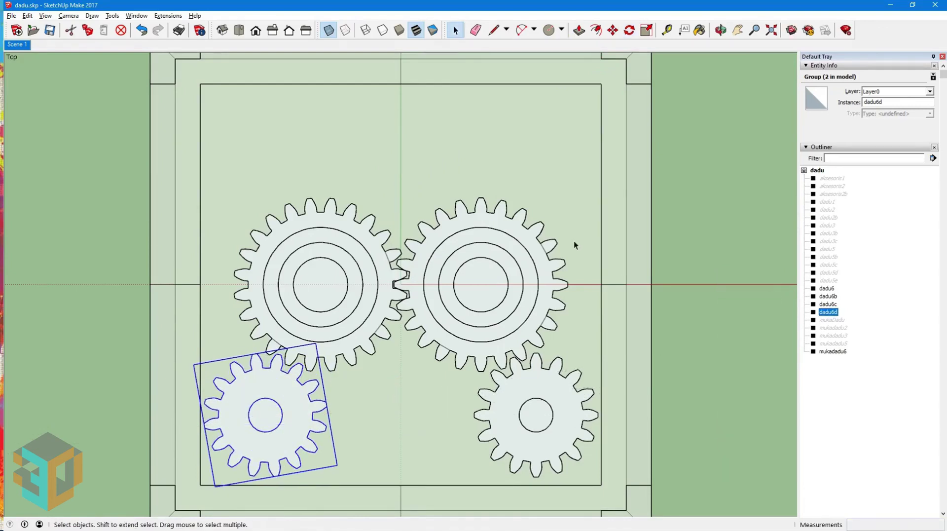
pyautogui.keyDown('shift'); pyautogui.click(562, 390); pyautogui.keyUp('shift')
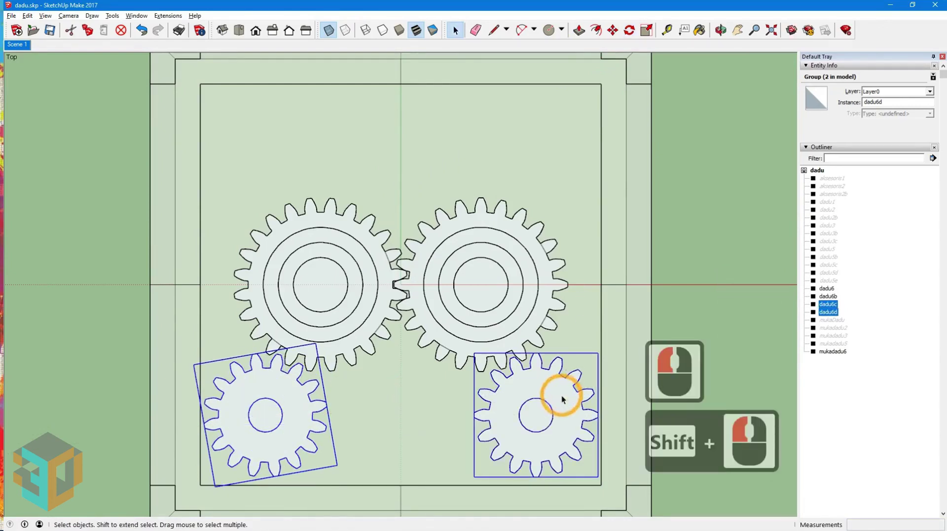
pyautogui.click(613, 30)
pyautogui.click(107, 430)
pyautogui.press('ctrl')
pyautogui.press('Left')
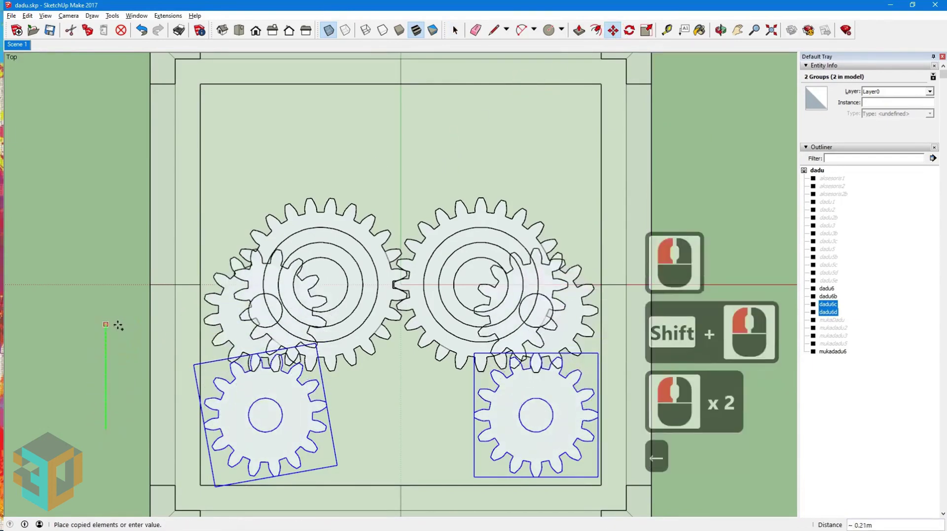
pyautogui.write('0.52')
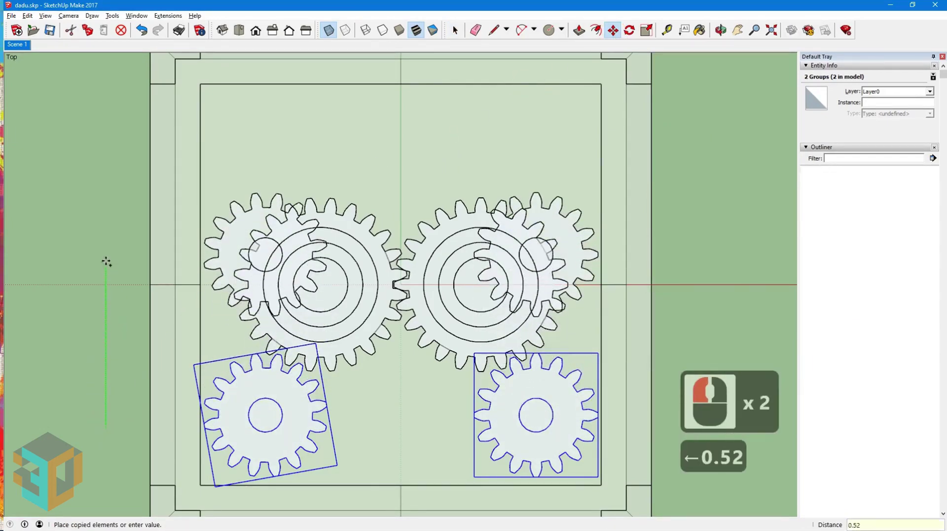
pyautogui.press('Return')
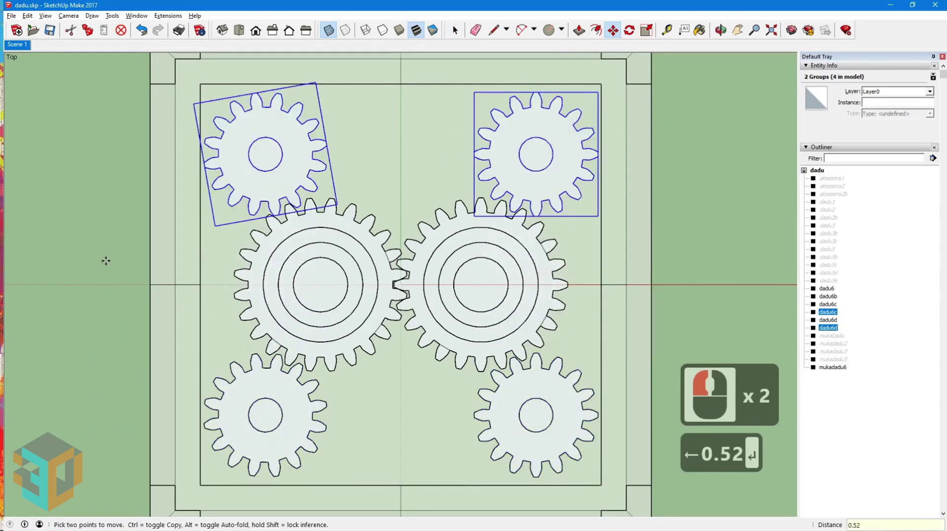
# Rename the copied dadu6c gear in the upper right corner of face 6 as dadu6e.
pyautogui.click(452, 31)
pyautogui.click(573, 166)
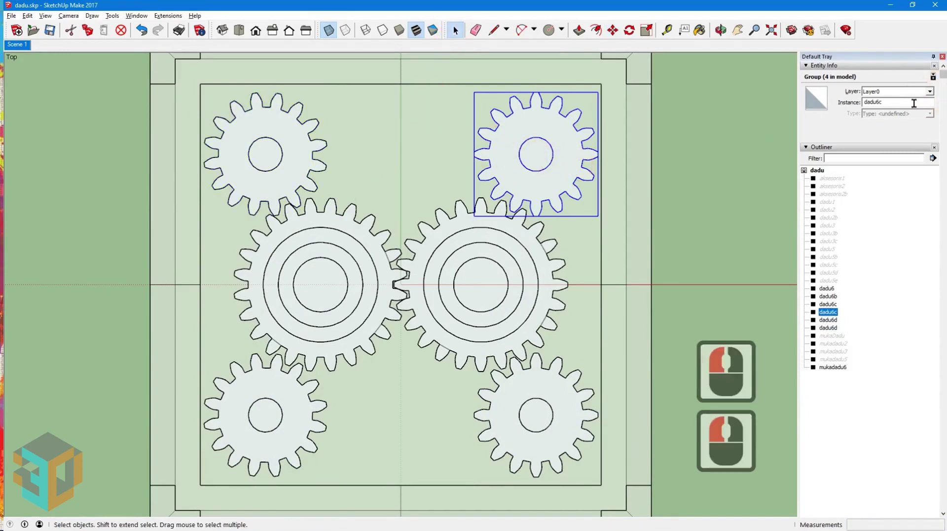
pyautogui.doubleClick(848, 102)
pyautogui.write('dadu')
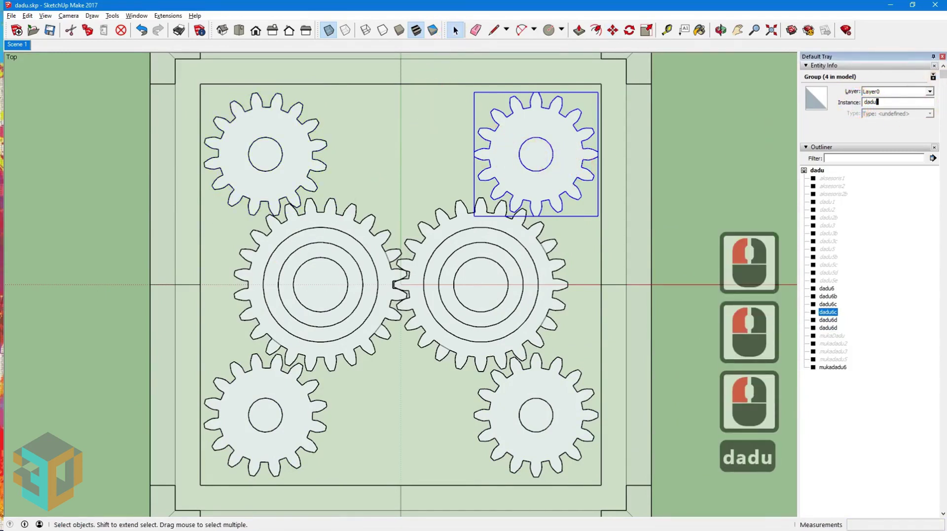
pyautogui.write('6e')
pyautogui.press('Return')
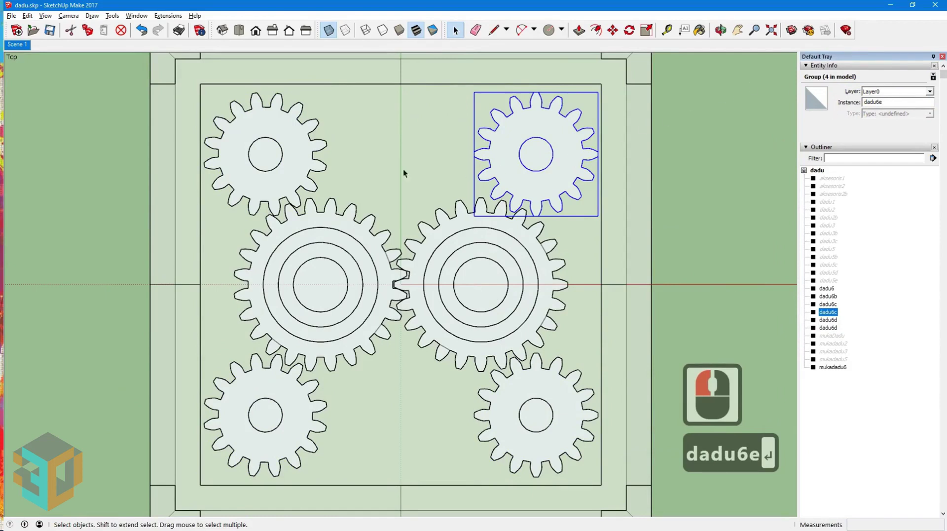
# Rotate the copied dadu6d gear in face 6's upper left corner 3 degrees about its own centre.
pyautogui.click(267, 166)
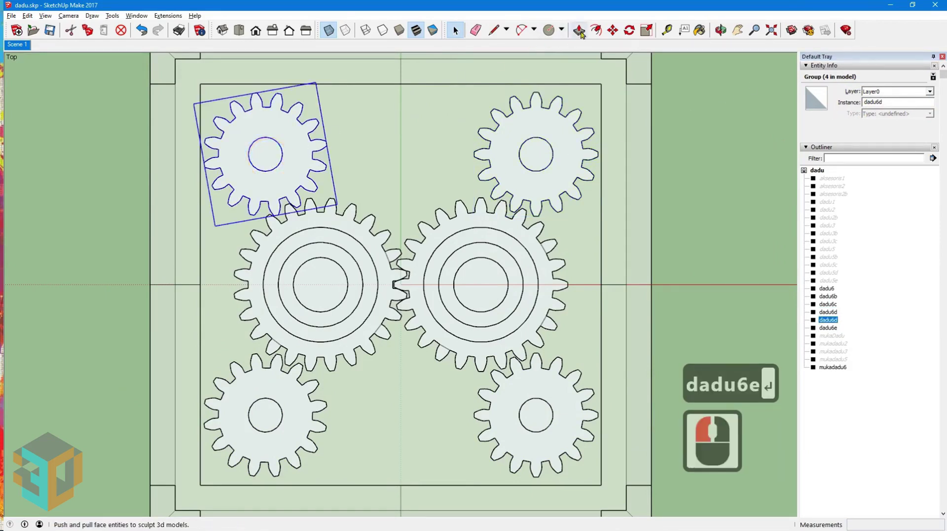
pyautogui.click(629, 31)
pyautogui.click(265, 154)
pyautogui.click(375, 154)
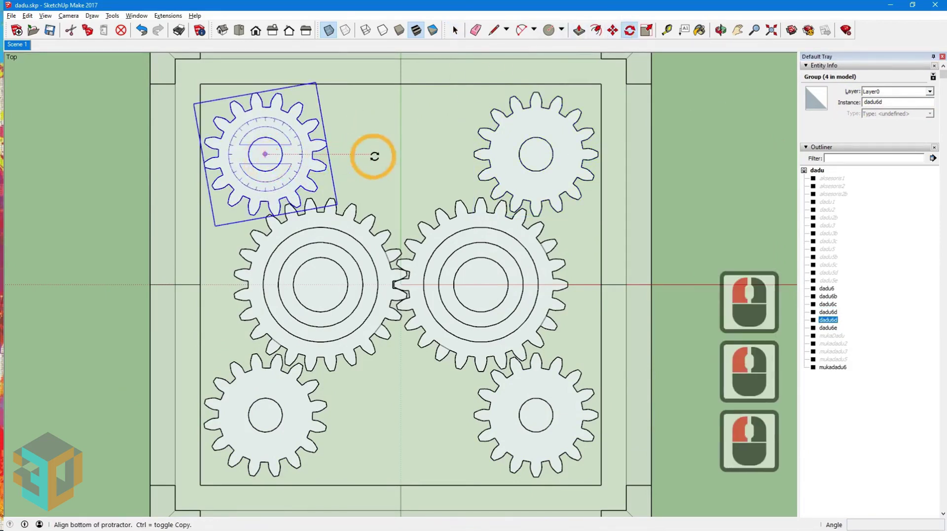
pyautogui.write('3')
pyautogui.press('Return')
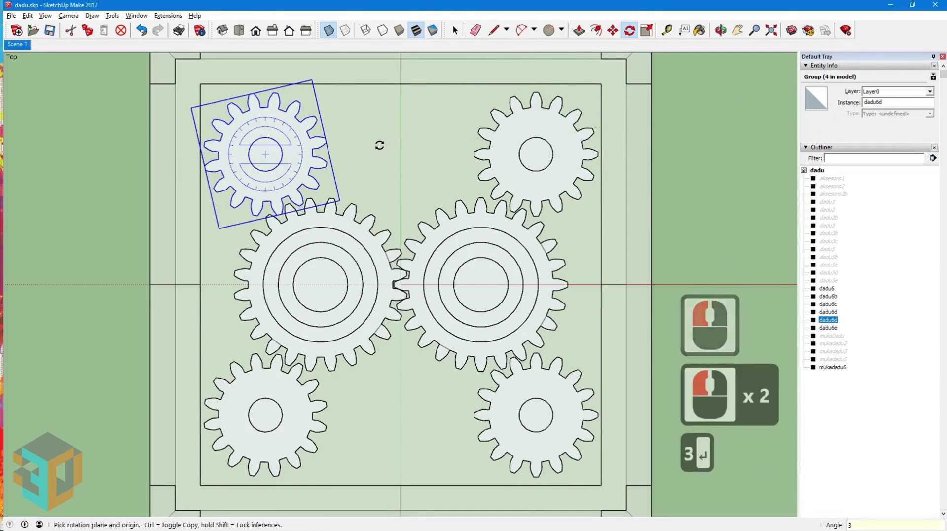
# Rename the rotated upper left gear as dadu6f and clear the selection.
pyautogui.click(885, 102)
pyautogui.write('dadu')
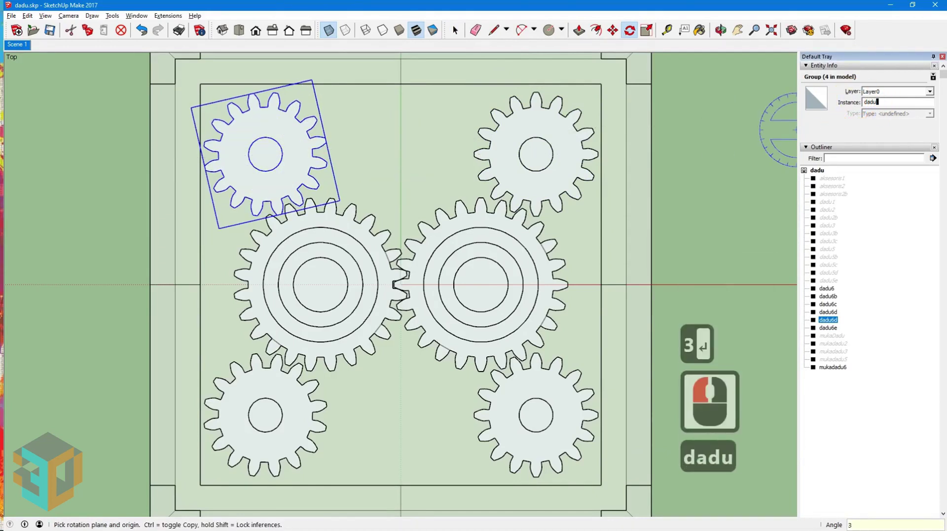
pyautogui.write('6f')
pyautogui.press('Return')
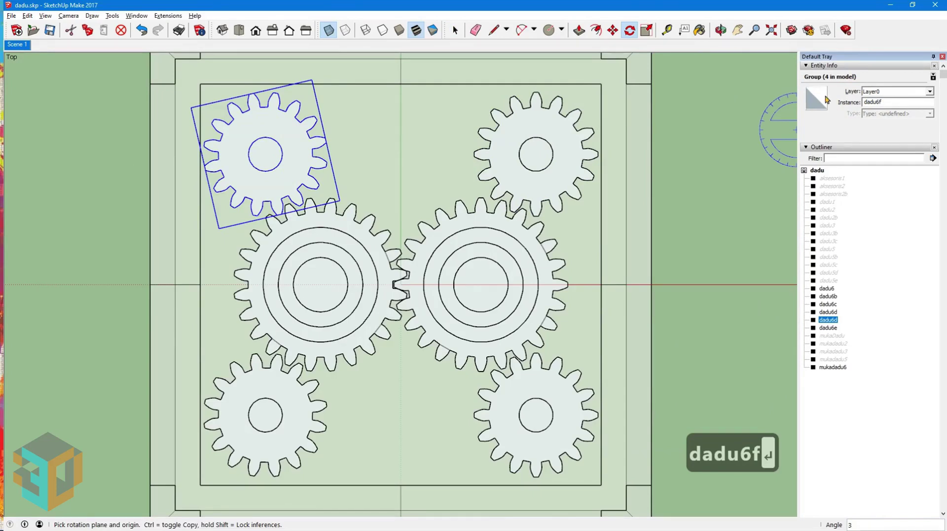
pyautogui.click(455, 30)
pyautogui.click(703, 229)
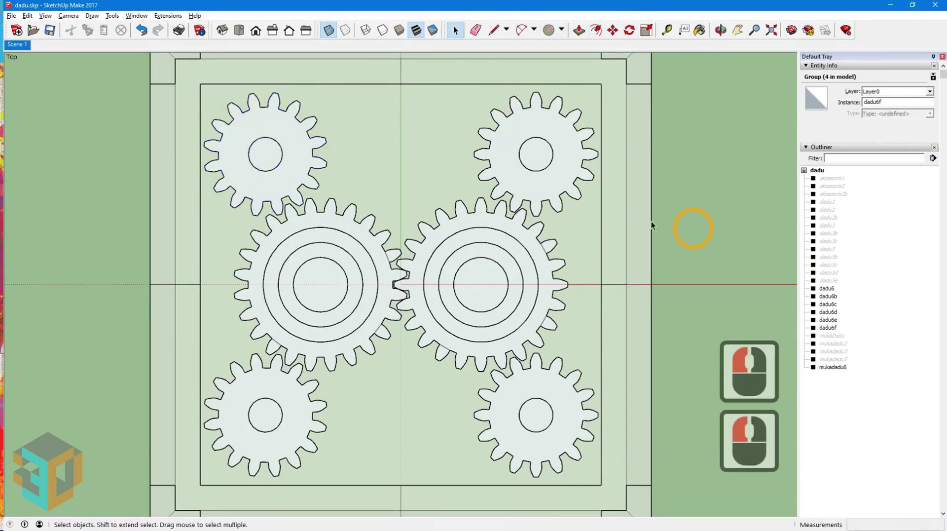
# Lower all six face 6 gears together along the blue axis into the recessed frame, using the Scene 1 view.
pyautogui.click(16, 44)
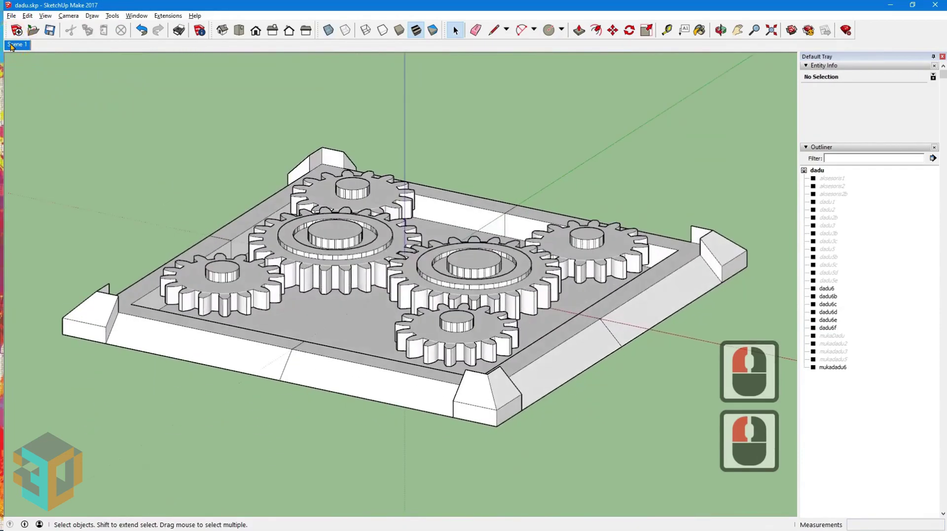
pyautogui.click(244, 282)
pyautogui.keyDown('shift'); pyautogui.click(311, 265); pyautogui.keyUp('shift')
pyautogui.keyDown('shift'); pyautogui.click(351, 183); pyautogui.keyUp('shift')
pyautogui.keyDown('shift'); pyautogui.click(571, 261); pyautogui.keyUp('shift')
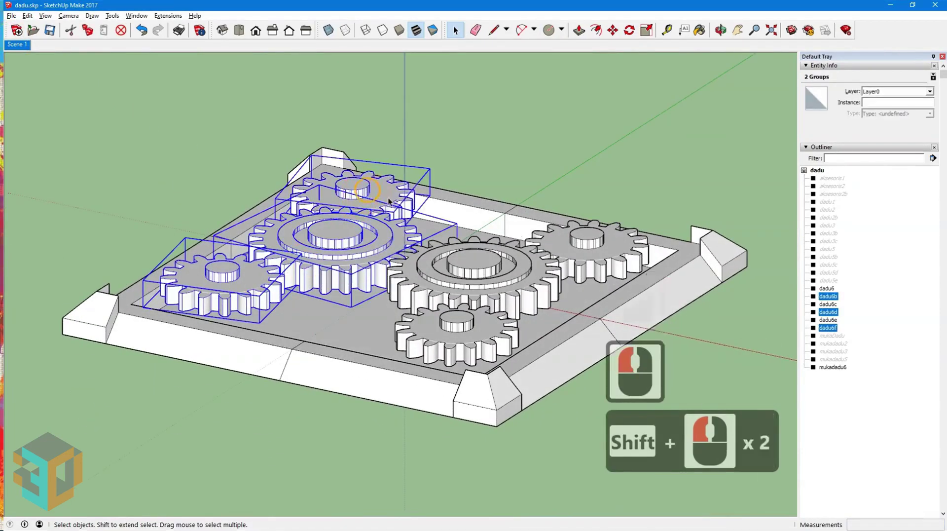
pyautogui.keyDown('shift'); pyautogui.click(501, 299); pyautogui.keyUp('shift')
pyautogui.keyDown('shift'); pyautogui.click(482, 324); pyautogui.keyUp('shift')
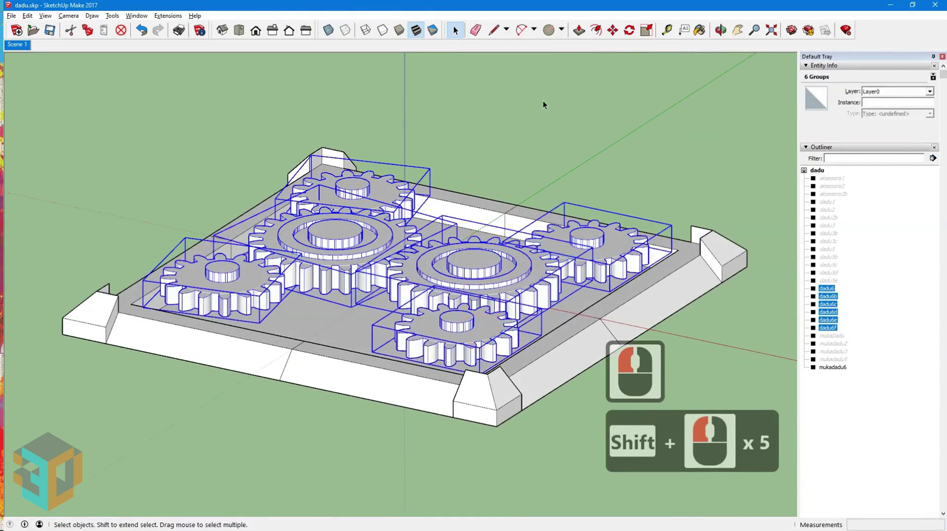
pyautogui.click(613, 30)
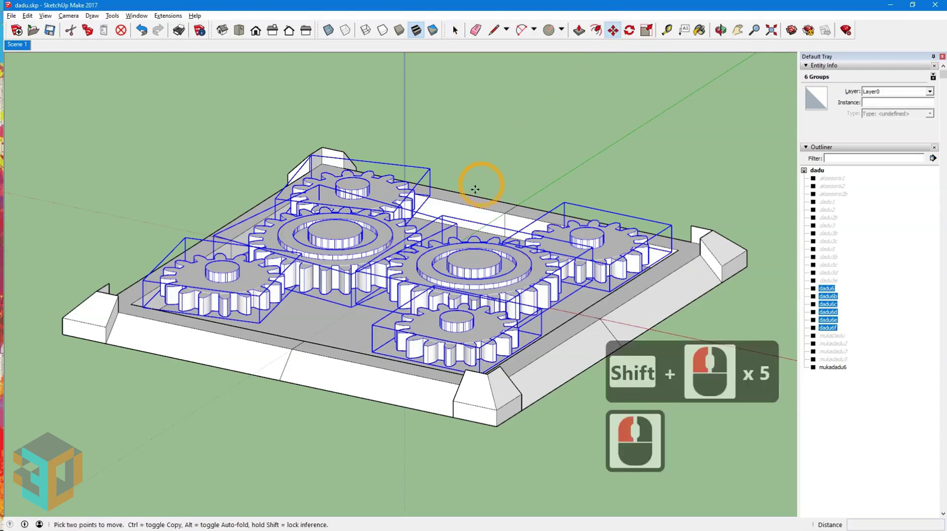
pyautogui.click(411, 217)
pyautogui.click(498, 217)
pyautogui.press('space')
pyautogui.doubleClick(469, 134)
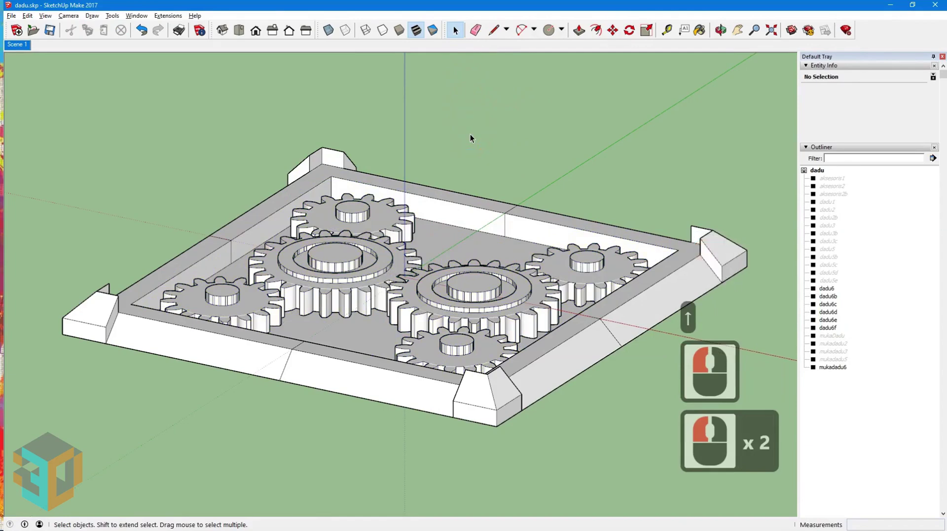
# Unhide all the groups in the model, from aksesoris1 through mukadadu6.
pyautogui.click(832, 178)
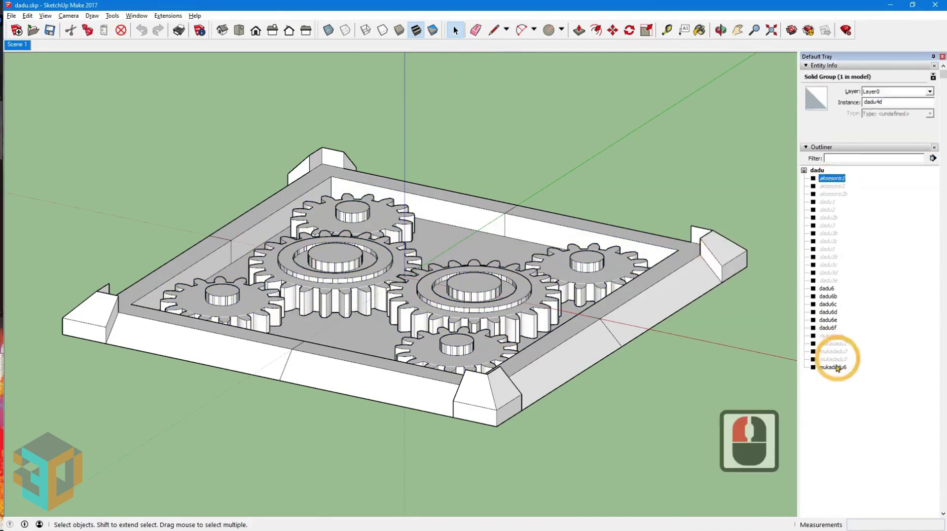
pyautogui.keyDown('shift'); pyautogui.click(836, 367); pyautogui.keyUp('shift')
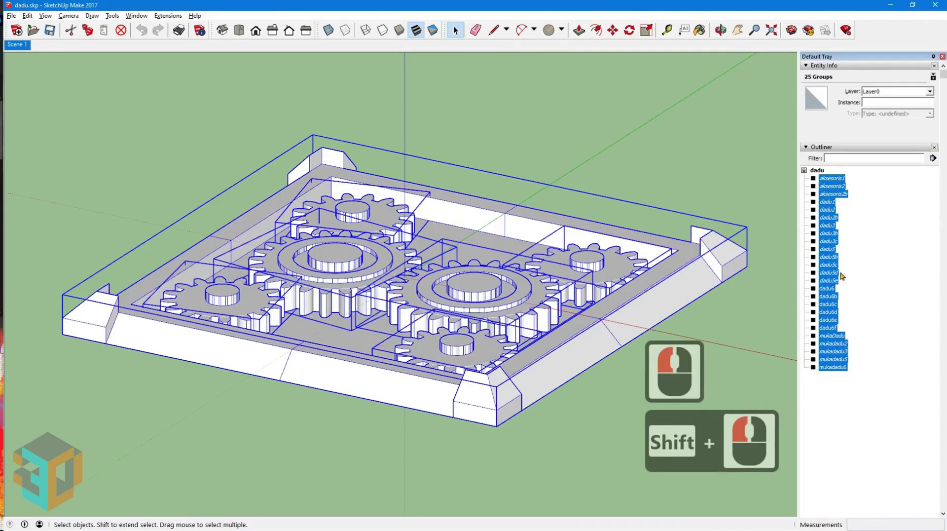
pyautogui.rightClick(831, 243)
pyautogui.click(854, 271)
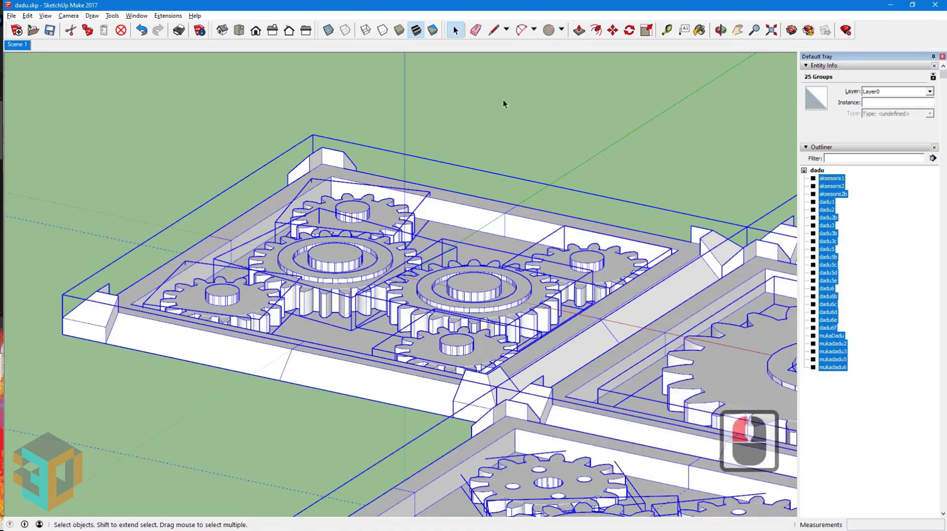
# Show the whole model from the top and turn off the display of guides.
pyautogui.click(239, 31)
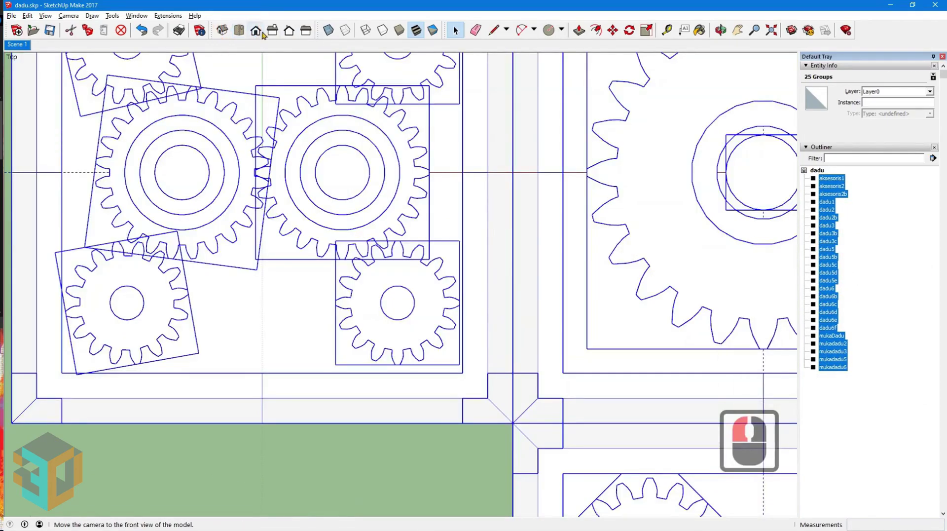
pyautogui.click(772, 30)
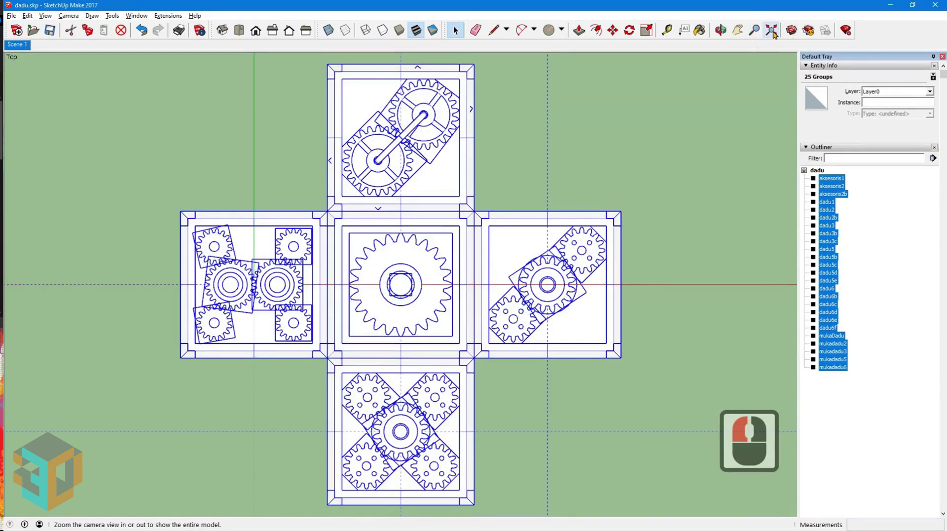
pyautogui.click(45, 15)
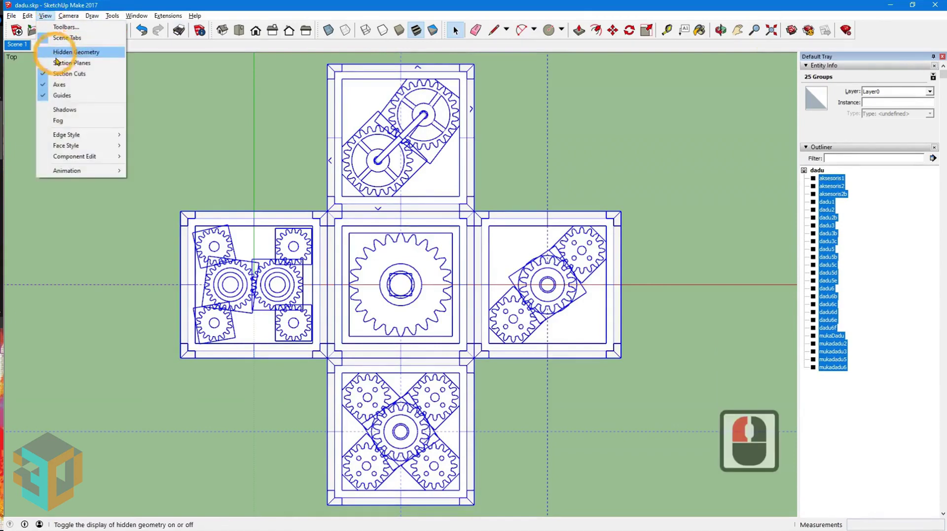
pyautogui.click(59, 96)
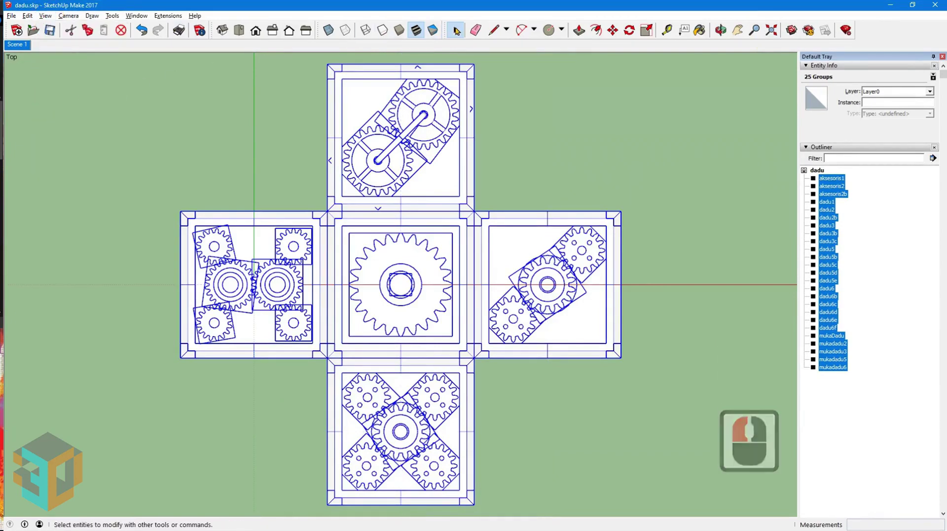
# Move face 6 with its six gears from beside face 1 to directly below face 5, aligning their corners.
pyautogui.moveTo(307, 171); pyautogui.dragTo(228, 382)
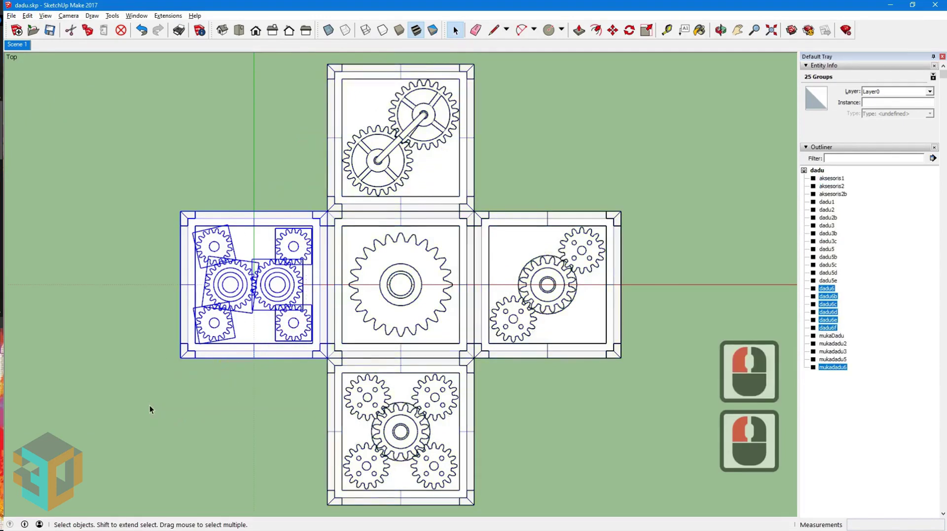
pyautogui.click(613, 30)
pyautogui.click(181, 211)
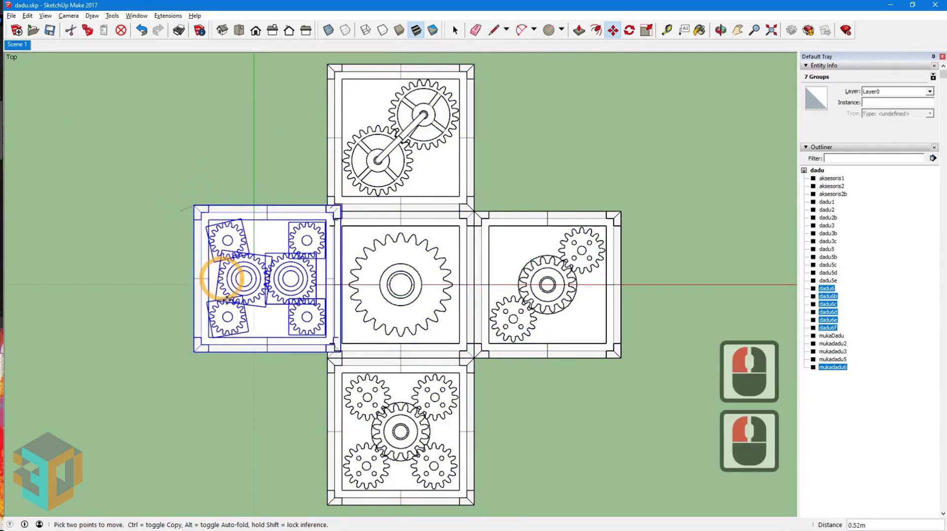
pyautogui.click(328, 505)
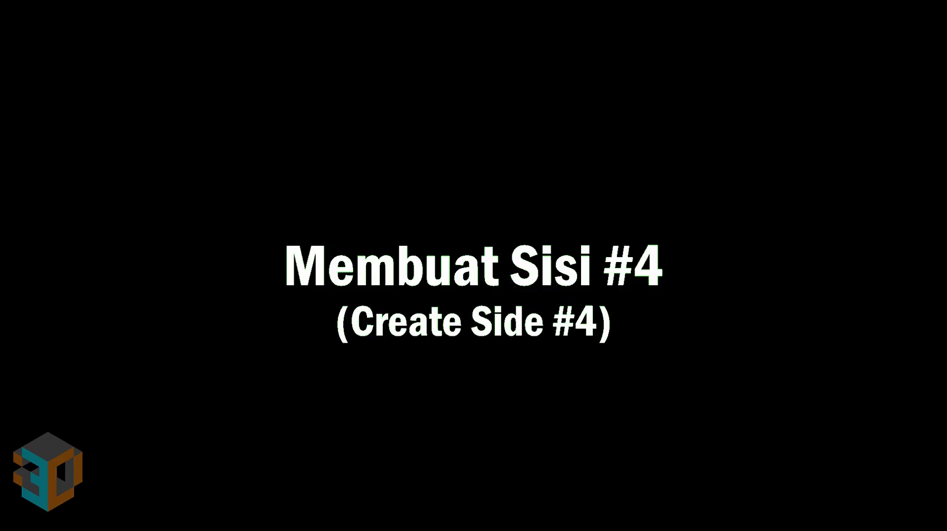
# Copy face 2 with its gears and accessories into the empty spot to the left of face 1, snapping corner to corner.
pyautogui.click(456, 32)
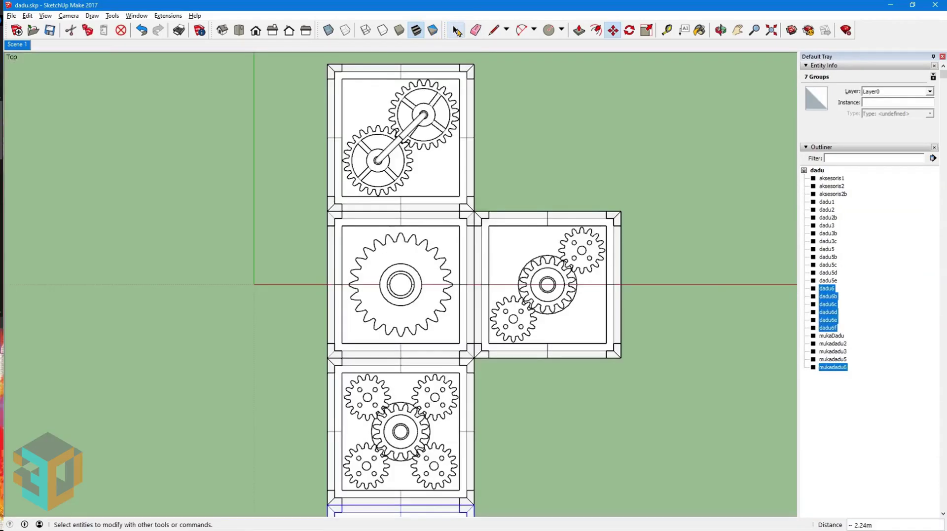
pyautogui.click(499, 80)
pyautogui.moveTo(438, 143); pyautogui.dragTo(292, 185)
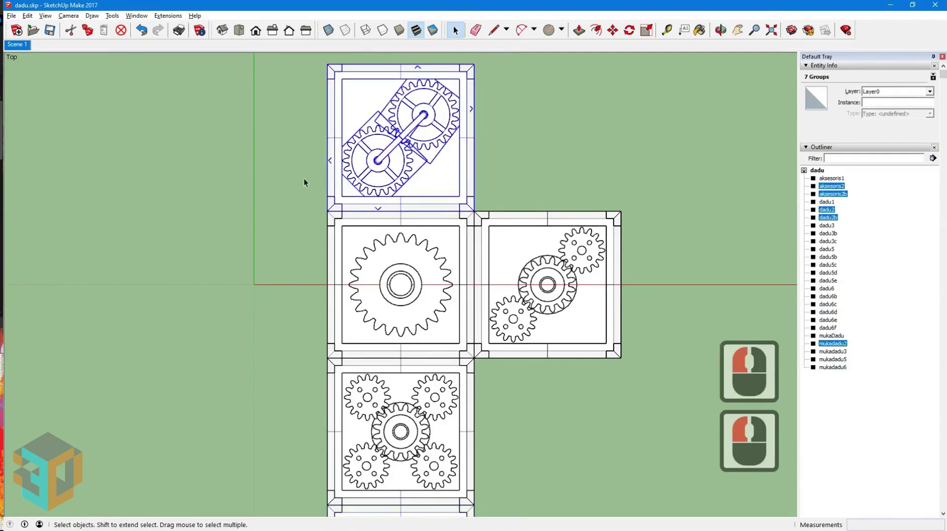
pyautogui.click(613, 30)
pyautogui.click(475, 63)
pyautogui.press('ctrl')
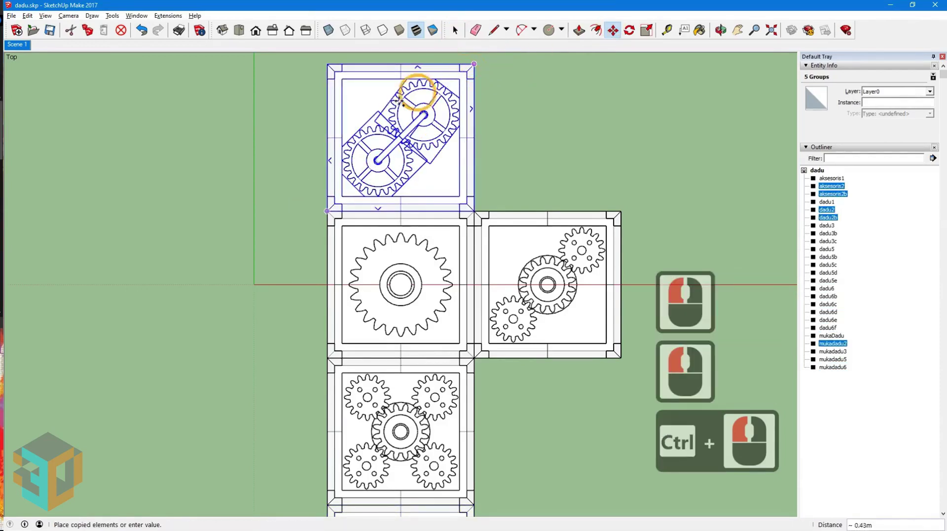
pyautogui.click(328, 210)
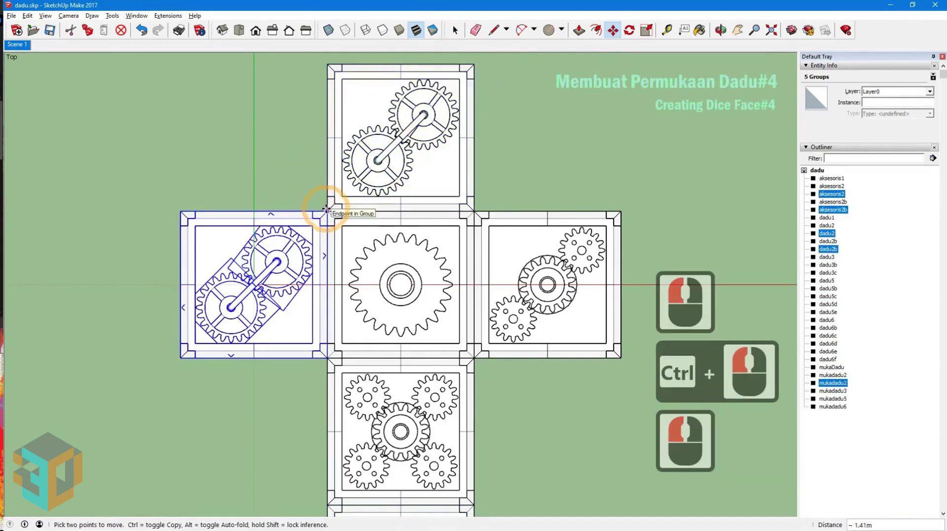
# Rename the copied face frame as mukadadu4.
pyautogui.click(454, 29)
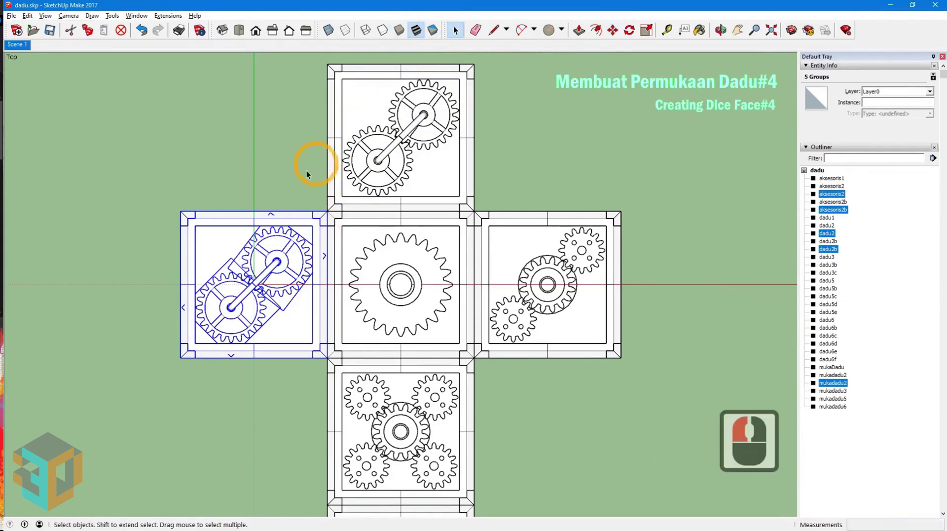
pyautogui.click(241, 216)
pyautogui.click(869, 101)
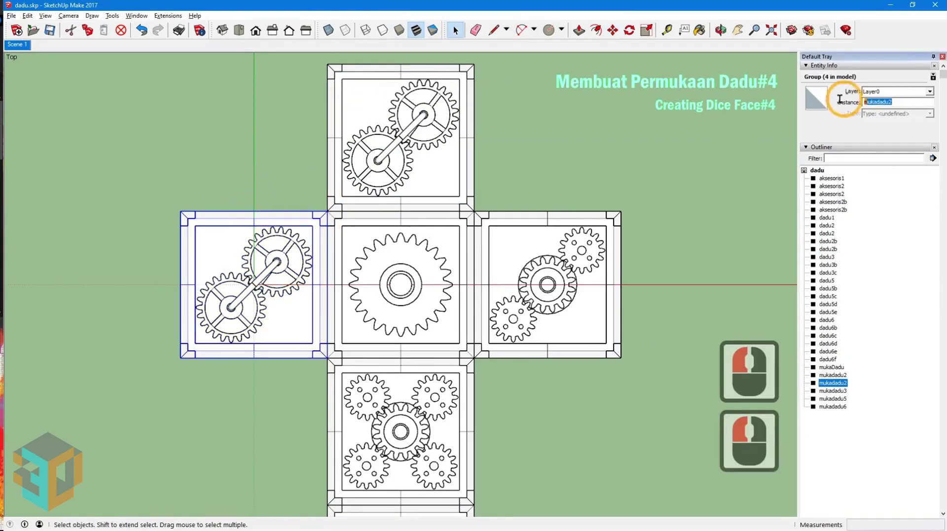
pyautogui.write('mukadadu4')
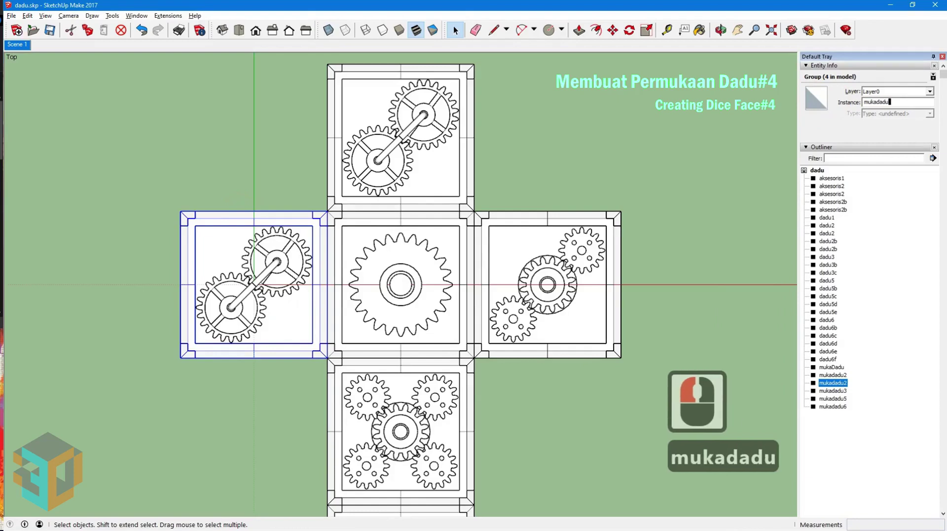
# Rename the copied lower left gear on face 4 as dadu4.
pyautogui.click(240, 322)
pyautogui.click(888, 101)
pyautogui.write('dad')
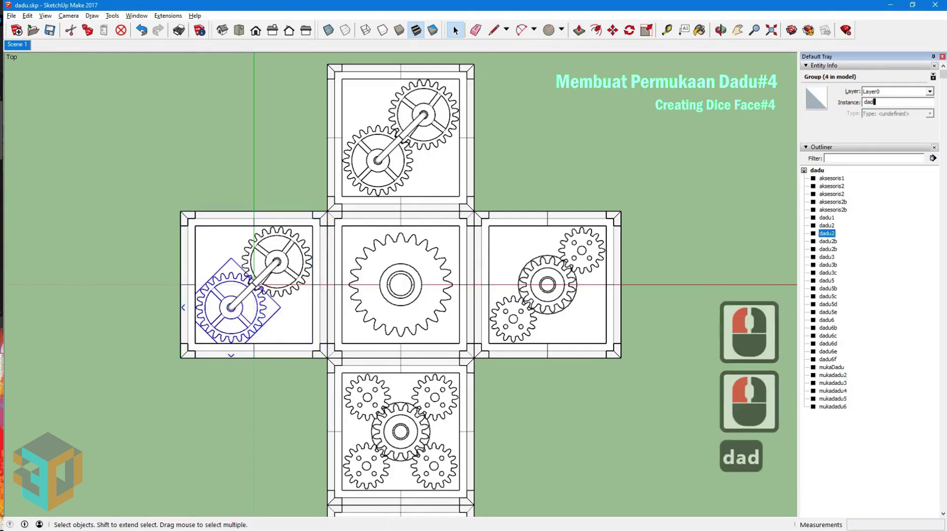
pyautogui.write('u4')
pyautogui.press('Return')
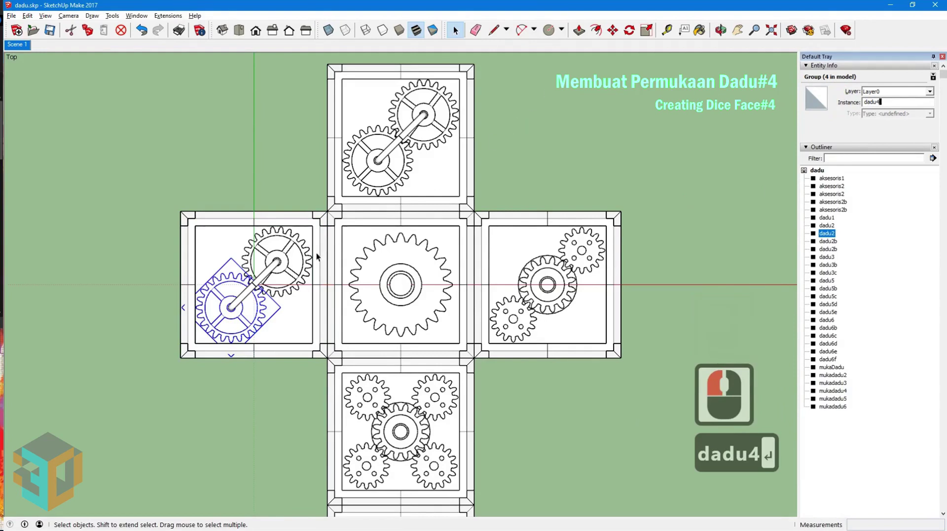
# Rename the copied upper right gear on face 4 as dadu4b.
pyautogui.click(299, 277)
pyautogui.click(833, 106)
pyautogui.write('dadu4b')
pyautogui.press('Return')
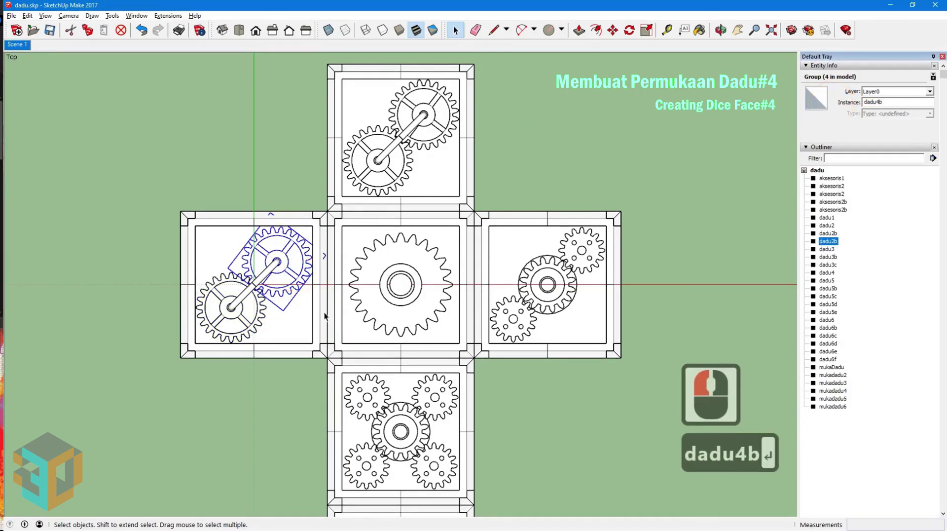
pyautogui.scroll(7, 253, 294)
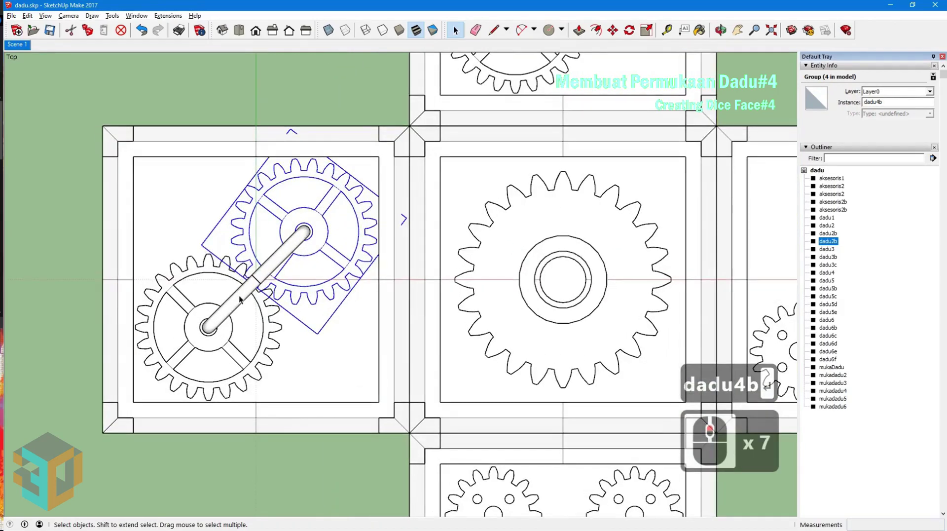
# Rename face 4's lower left rod half as aksesoris4 and its upper right rod half as aksesoris4b.
pyautogui.click(240, 299)
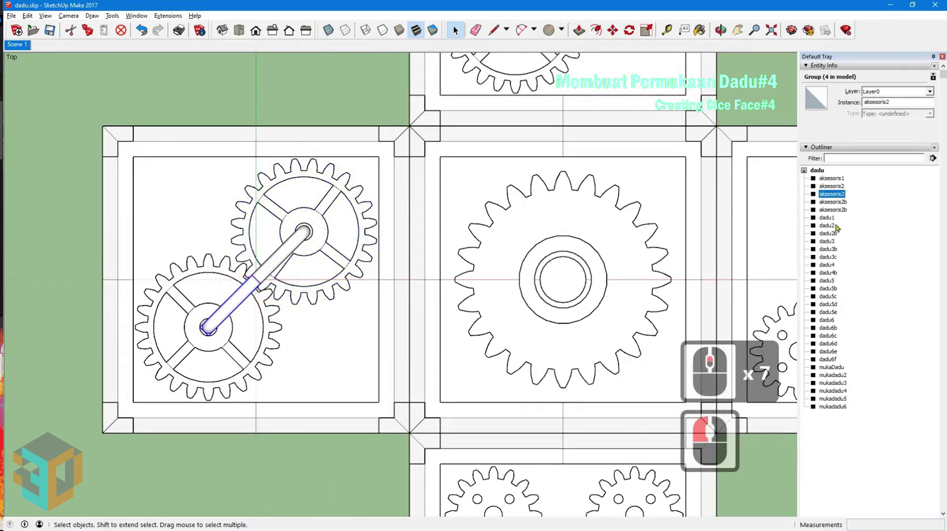
pyautogui.doubleClick(893, 102)
pyautogui.write('aksesoris4')
pyautogui.press('Return')
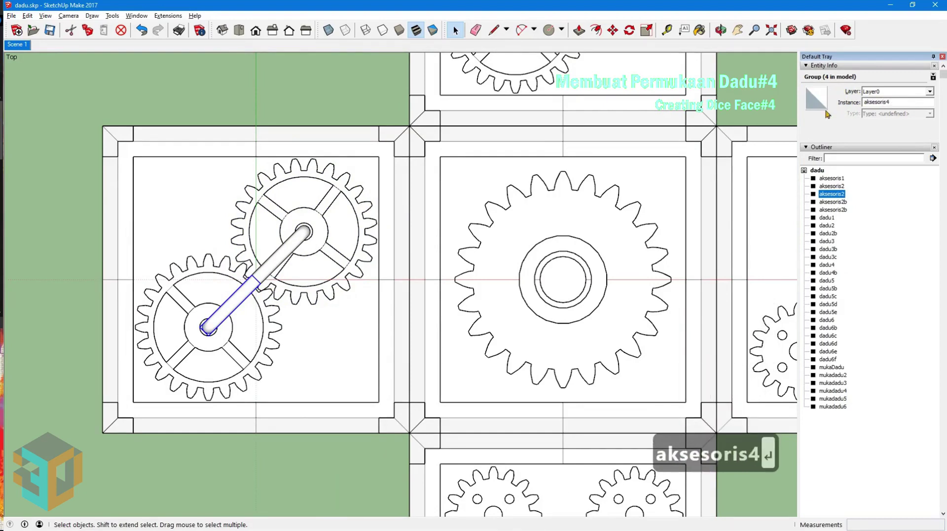
pyautogui.click(286, 251)
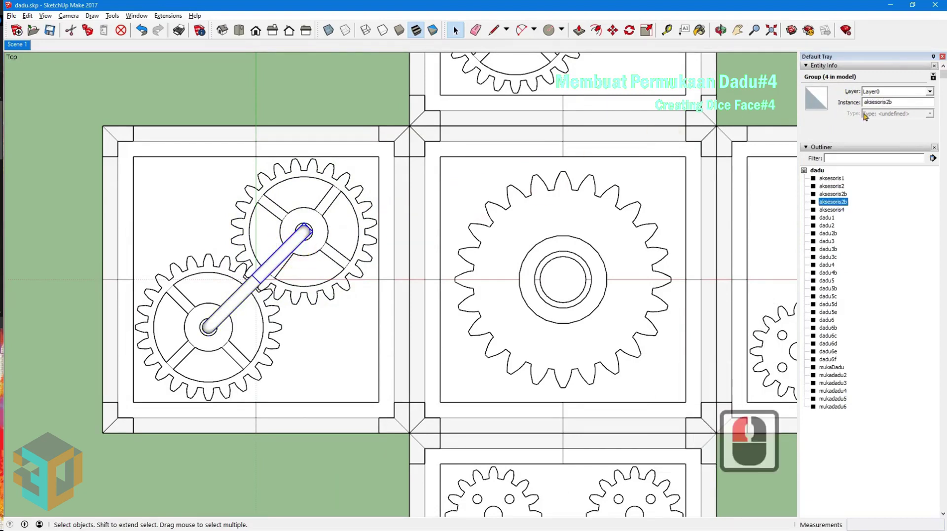
pyautogui.click(812, 101)
pyautogui.write('aksesoris4b')
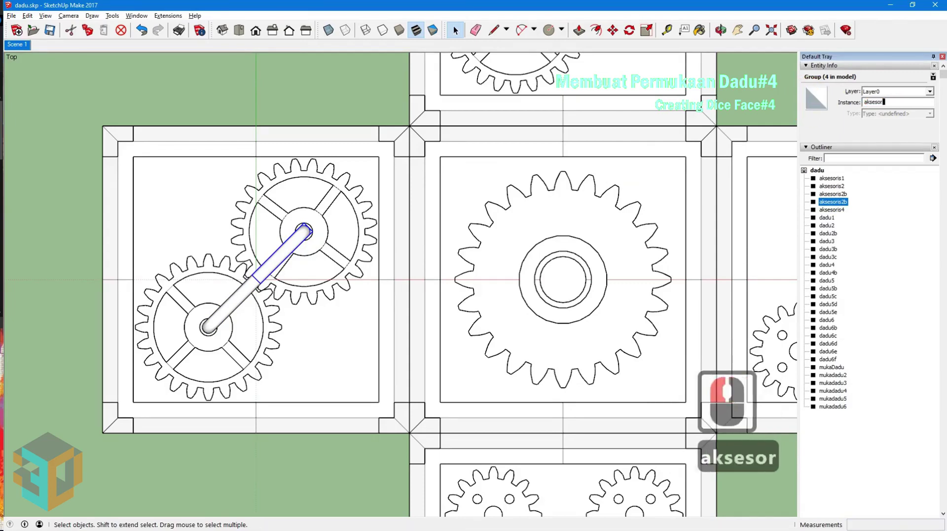
pyautogui.press('Return')
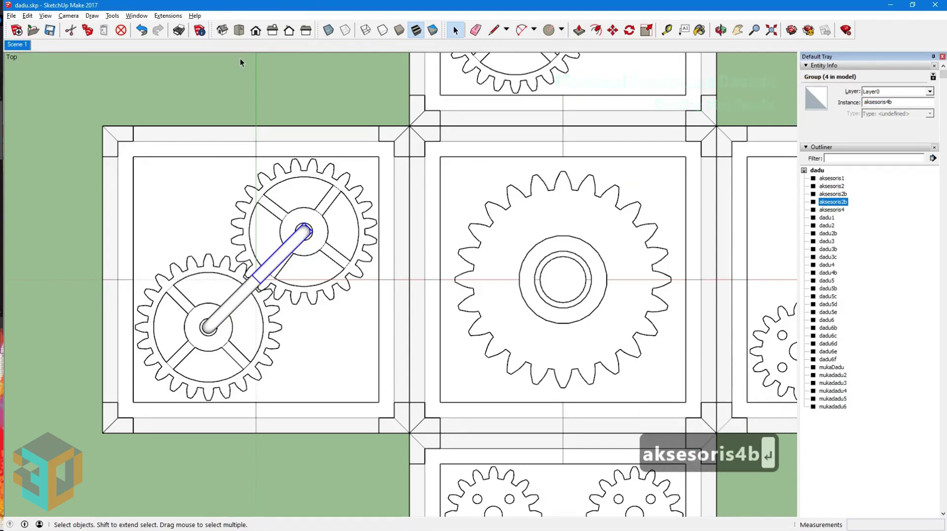
# Turn on X-ray display of the model to see through face 4's gears and rod.
pyautogui.scroll(8, 232, 272)
pyautogui.scroll(4, 229, 272)
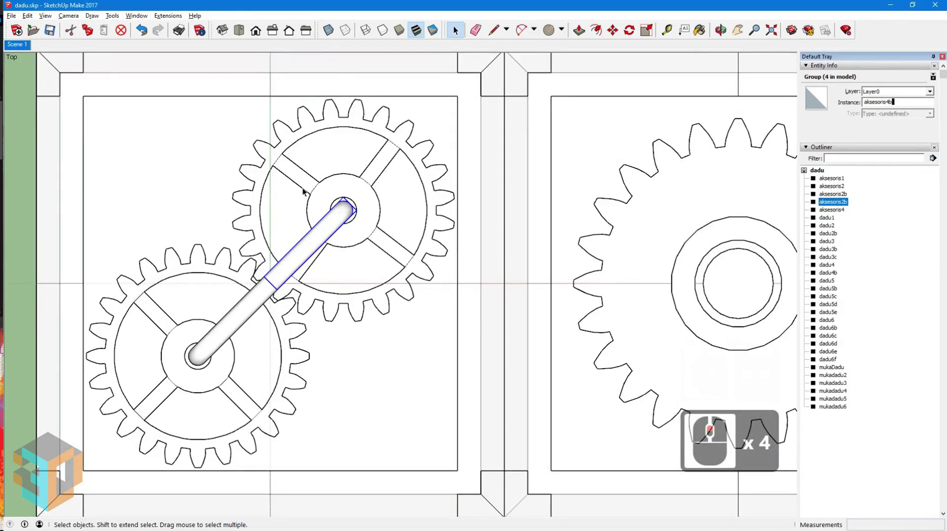
pyautogui.click(328, 31)
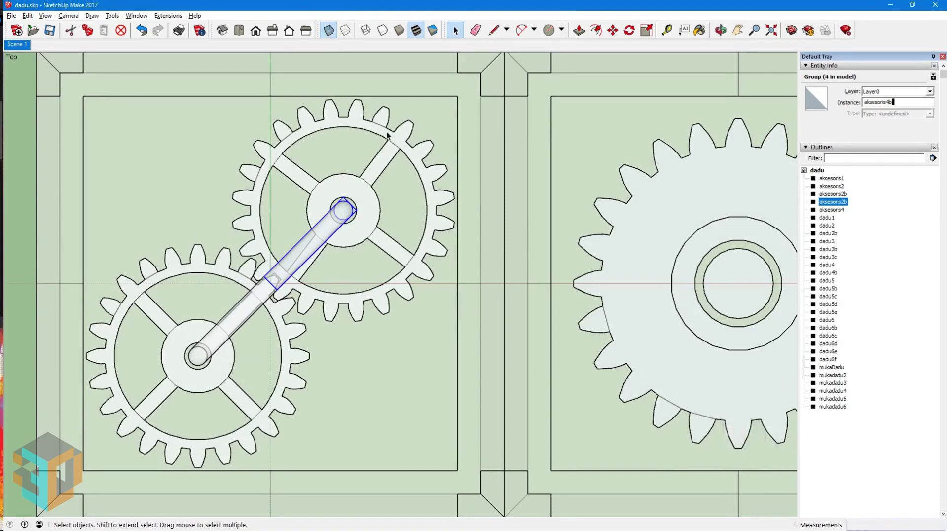
# Rotate both gears and both rod halves on face 4 by 45 degrees clockwise about the face's centre.
pyautogui.click(166, 280)
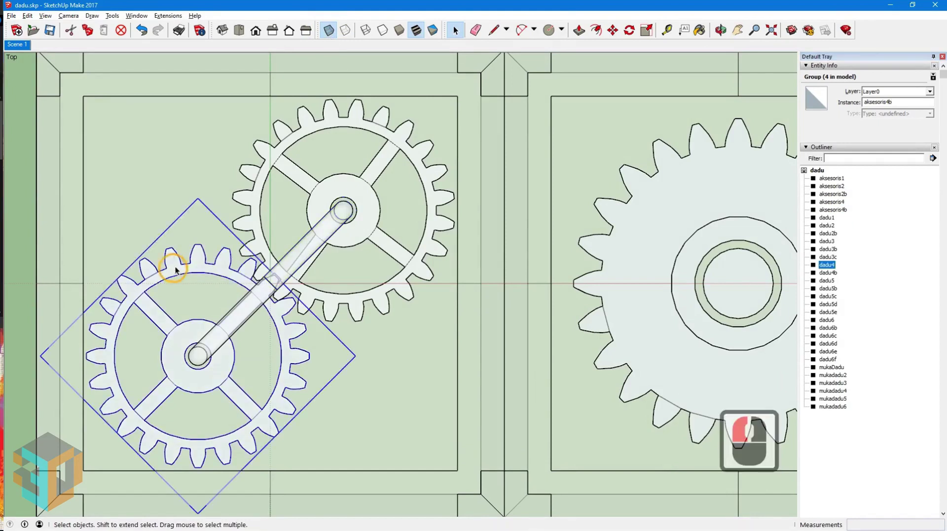
pyautogui.keyDown('shift'); pyautogui.click(255, 201); pyautogui.keyUp('shift')
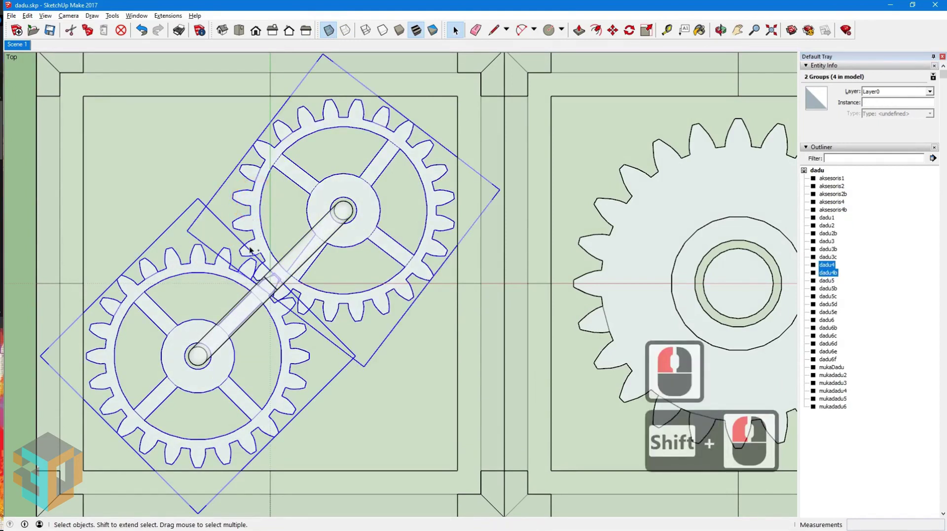
pyautogui.keyDown('shift'); pyautogui.click(308, 263); pyautogui.keyUp('shift')
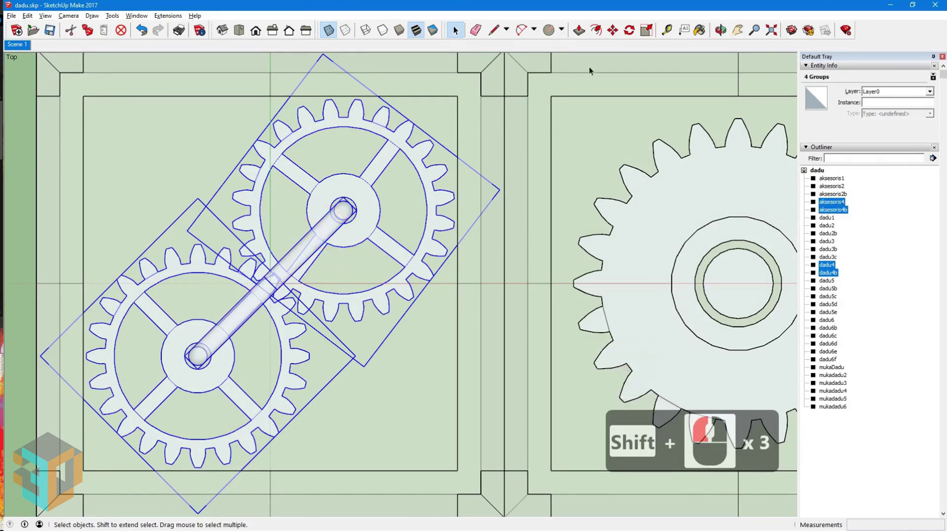
pyautogui.click(630, 30)
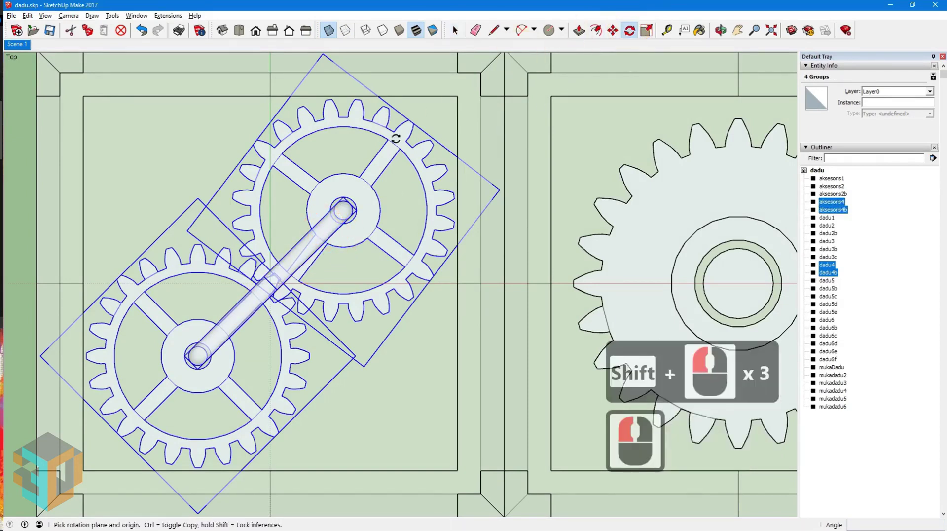
pyautogui.scroll(6, 272, 281)
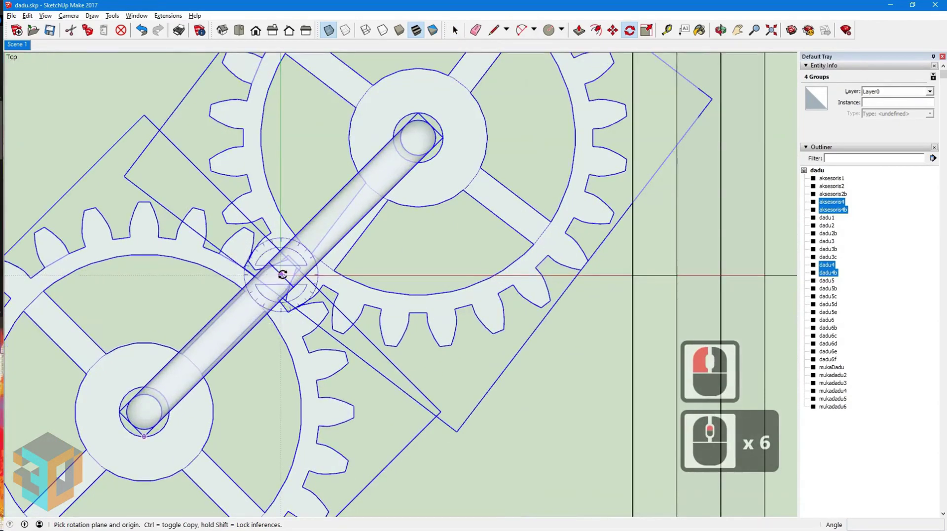
pyautogui.click(281, 274)
pyautogui.click(404, 274)
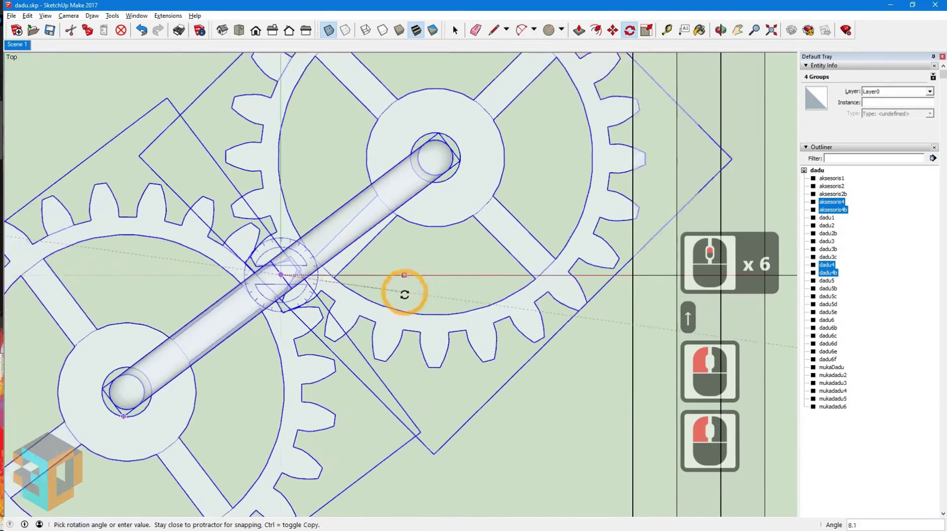
pyautogui.write('45')
pyautogui.press('Return')
# Scale face 4's two gears and rod halves uniformly about their centre by 0.85.
pyautogui.scroll(-6, 427, 275)
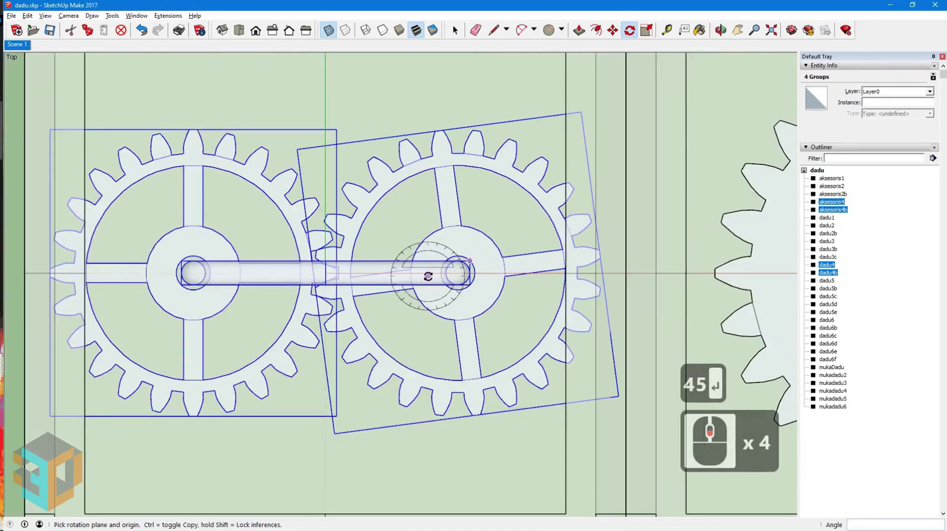
pyautogui.scroll(-1, 427, 275)
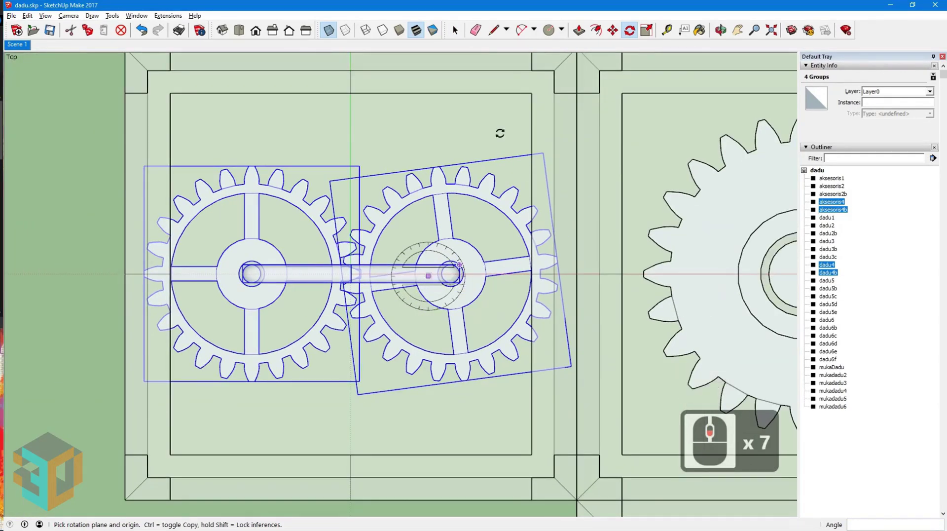
pyautogui.press('s')
pyautogui.click(614, 122)
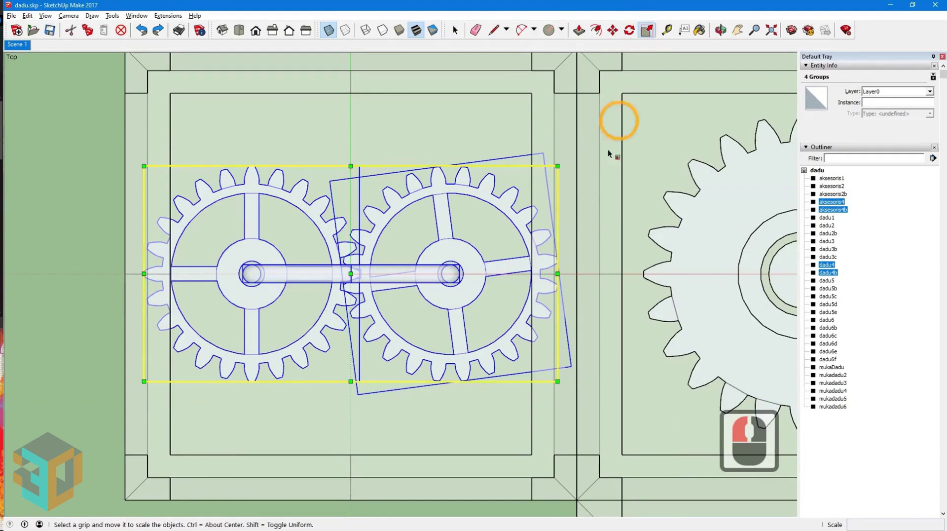
pyautogui.click(558, 381)
pyautogui.keyDown('ctrl'); pyautogui.click(510, 357); pyautogui.keyUp('ctrl')
pyautogui.write('0.85')
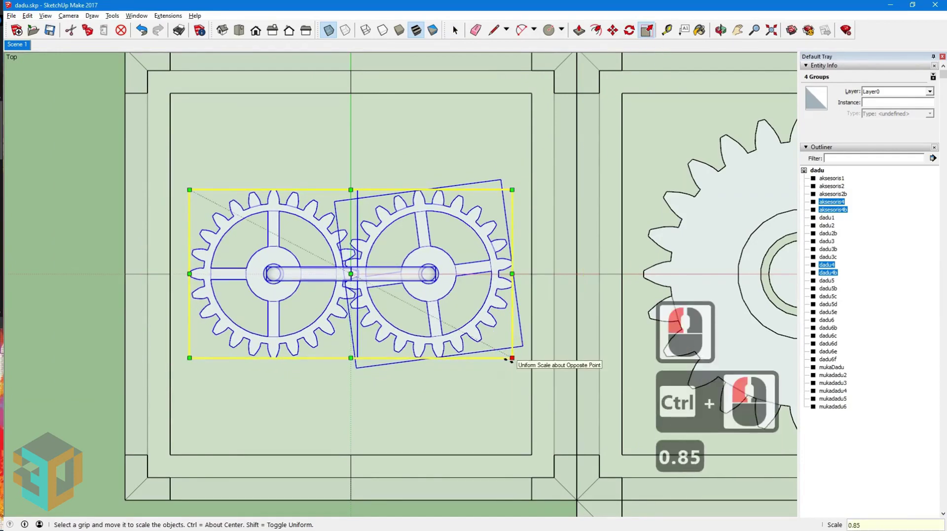
pyautogui.press('Return')
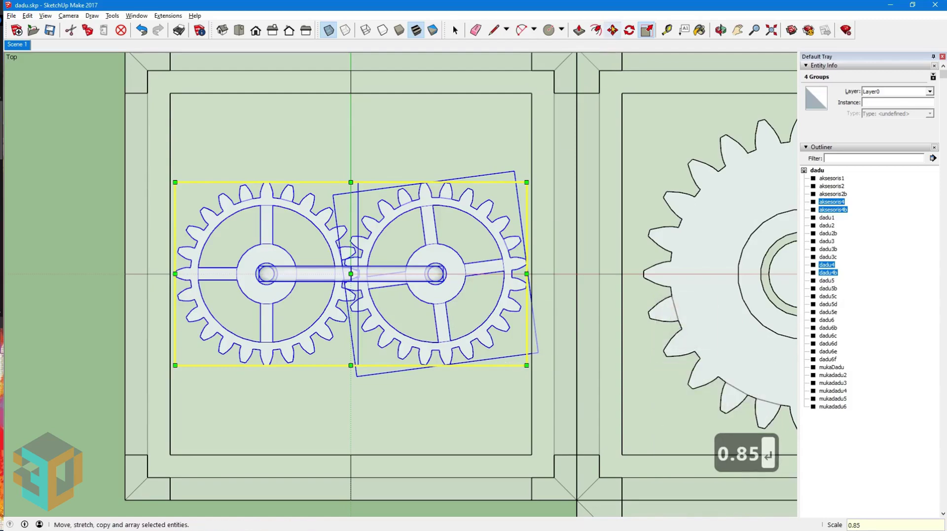
# Move the scaled gears and rod halves 0.19 m down along the green axis within face 4.
pyautogui.click(612, 30)
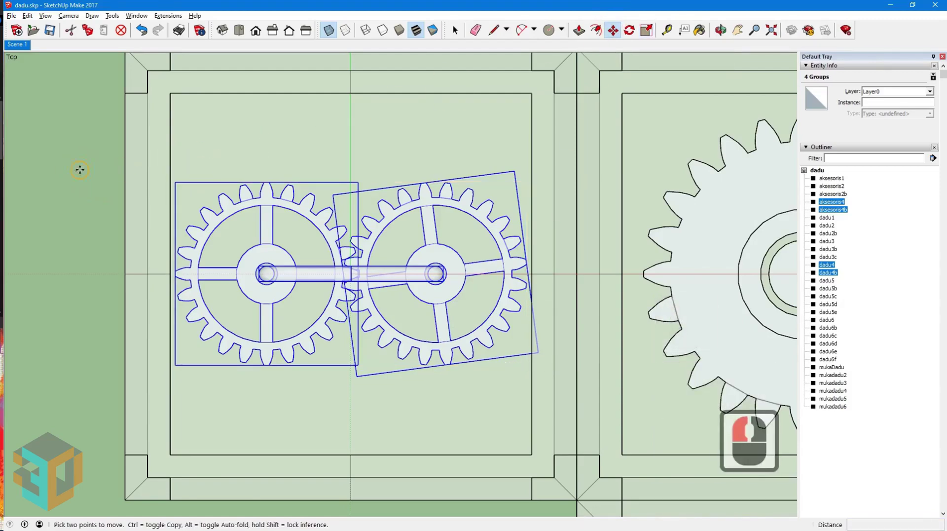
pyautogui.click(80, 170)
pyautogui.press('Left')
pyautogui.write('0.')
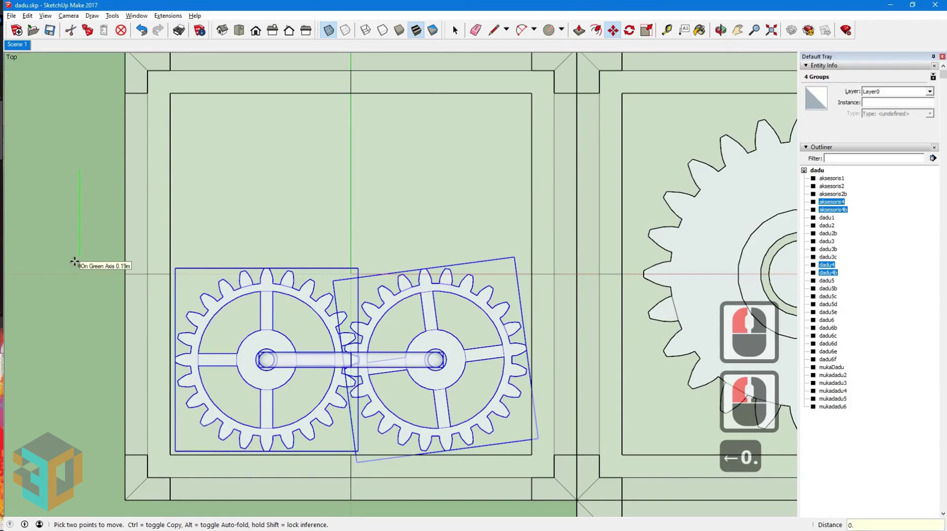
pyautogui.write('19')
pyautogui.press('Return')
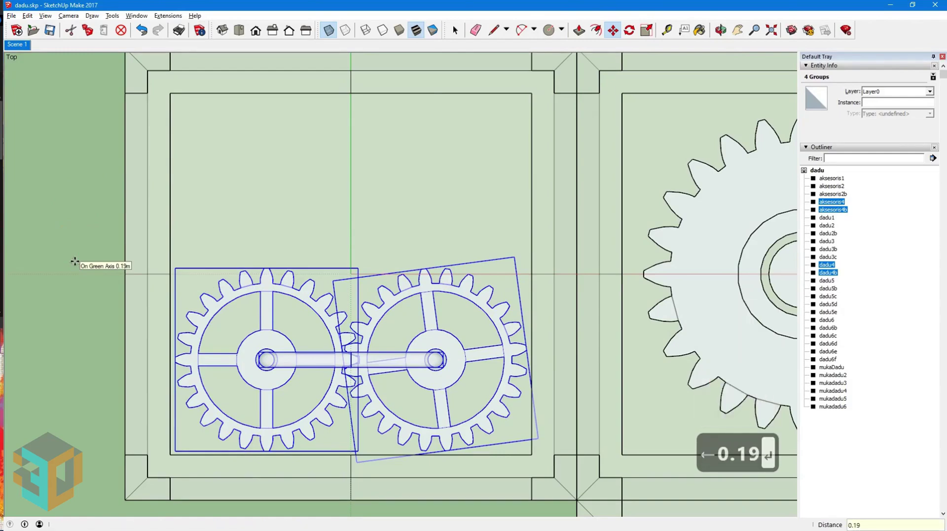
# Copy the gear pair with its rod halves 0.38 m up along the green axis on face 4.
pyautogui.keyDown('ctrl'); pyautogui.click(59, 293); pyautogui.keyUp('ctrl')
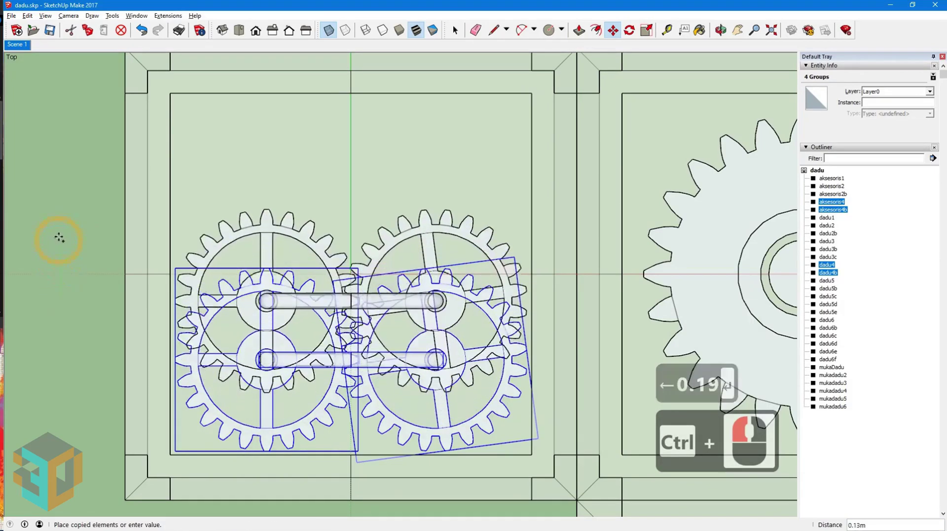
pyautogui.write('0.38')
pyautogui.press('Return')
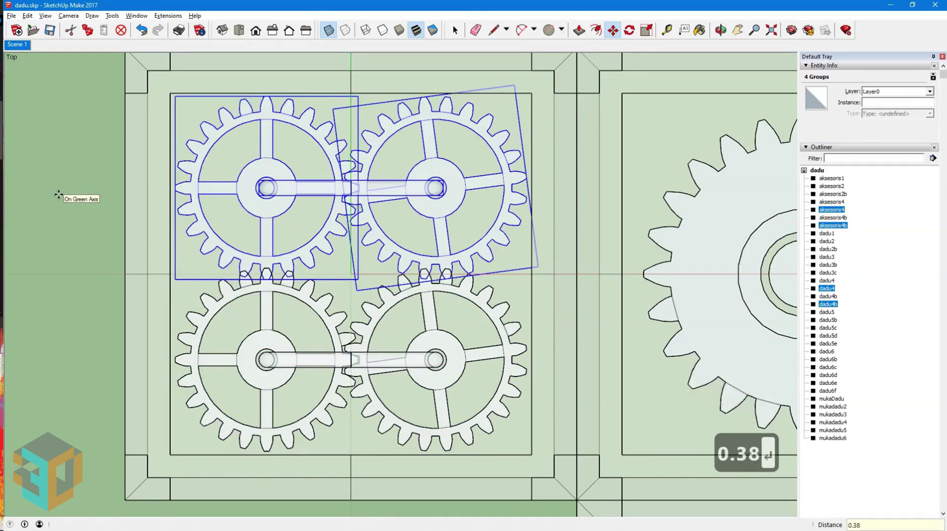
# Rename face 4's upper right gear as dadu4c and its rod half as aksesoris4c.
pyautogui.press('space')
pyautogui.click(487, 140)
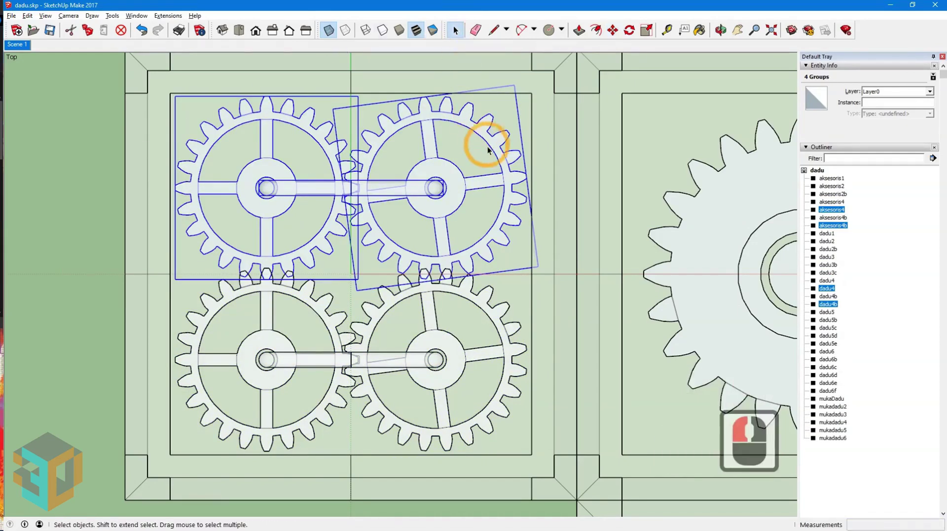
pyautogui.click(480, 150)
pyautogui.click(867, 102)
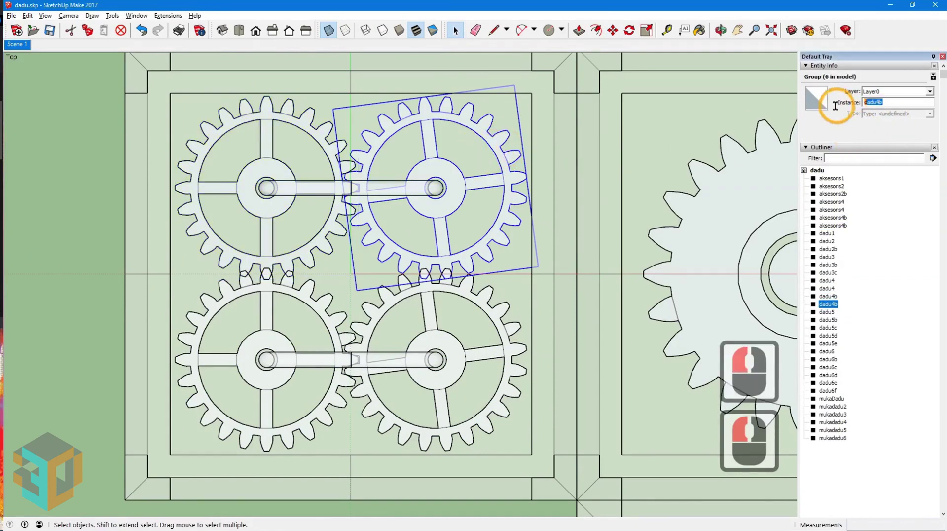
pyautogui.write('dadu4c')
pyautogui.press('Return')
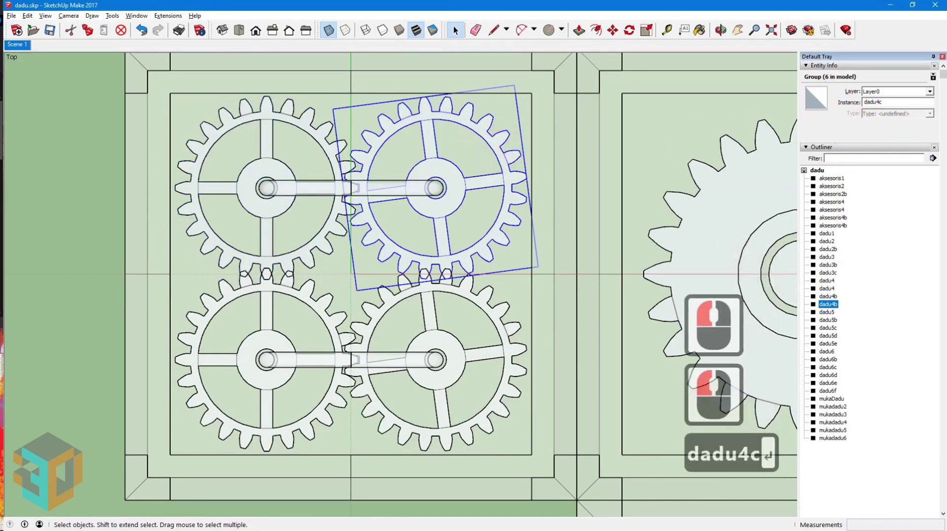
pyautogui.click(400, 190)
pyautogui.doubleClick(911, 102)
pyautogui.write('aksesoris4c')
pyautogui.press('Return')
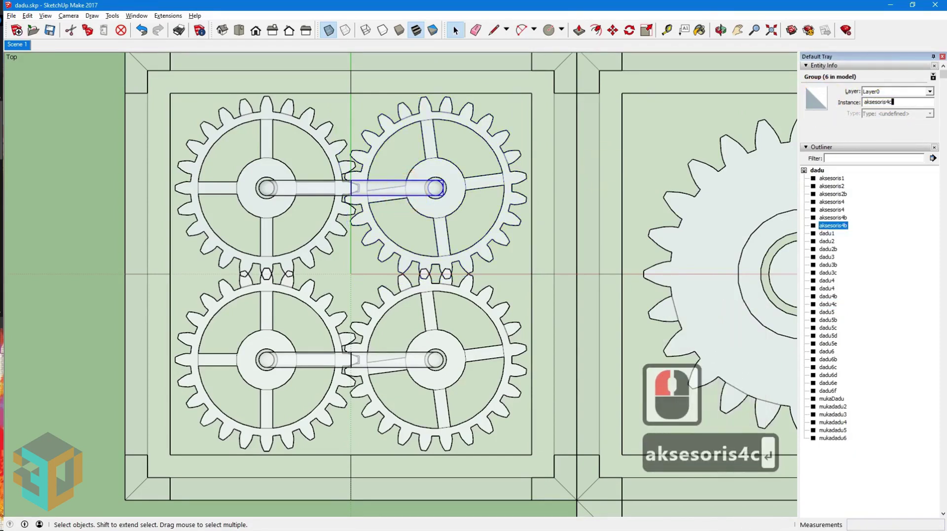
# Rename face 4's upper left rod half as aksesoris4d and the upper left gear as dadu4d.
pyautogui.click(312, 190)
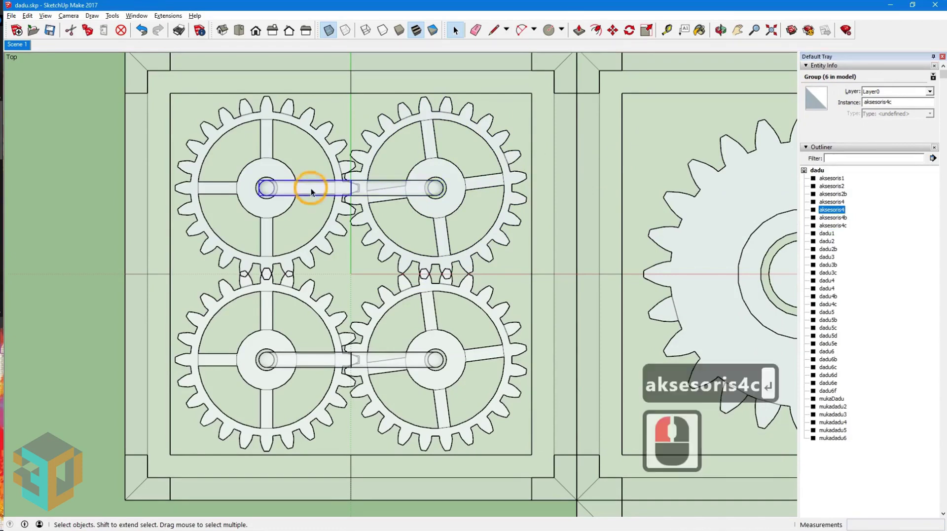
pyautogui.moveTo(904, 100); pyautogui.dragTo(815, 97)
pyautogui.write('akses')
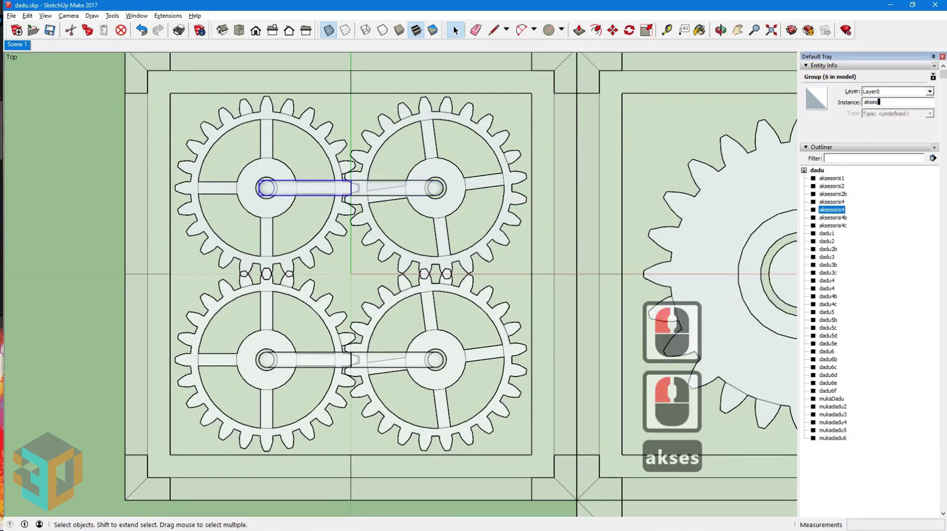
pyautogui.write('oris4d')
pyautogui.press('Return')
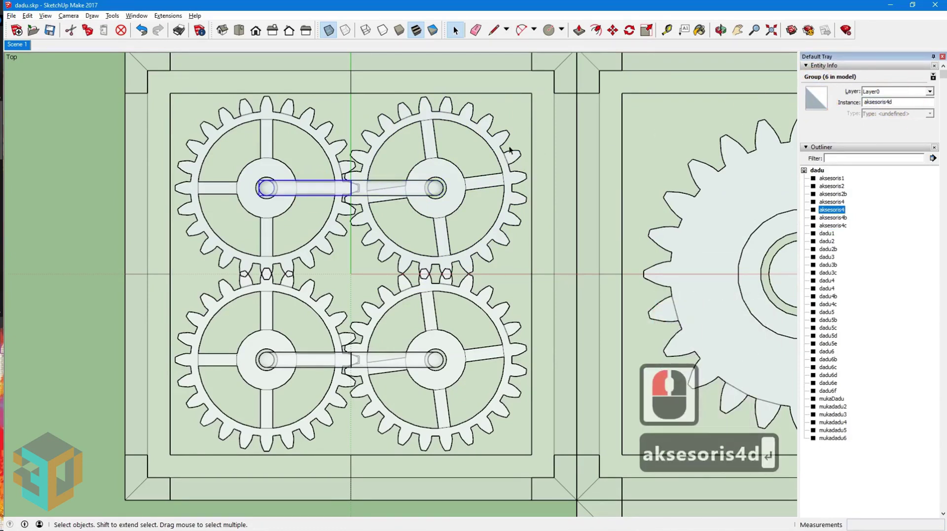
pyautogui.click(258, 210)
pyautogui.doubleClick(892, 100)
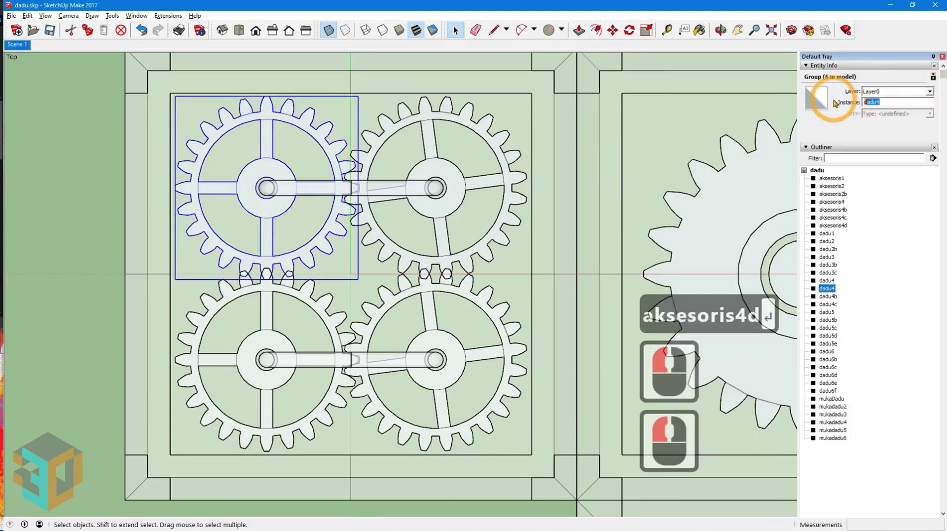
pyautogui.write('dadu4d')
pyautogui.press('Return')
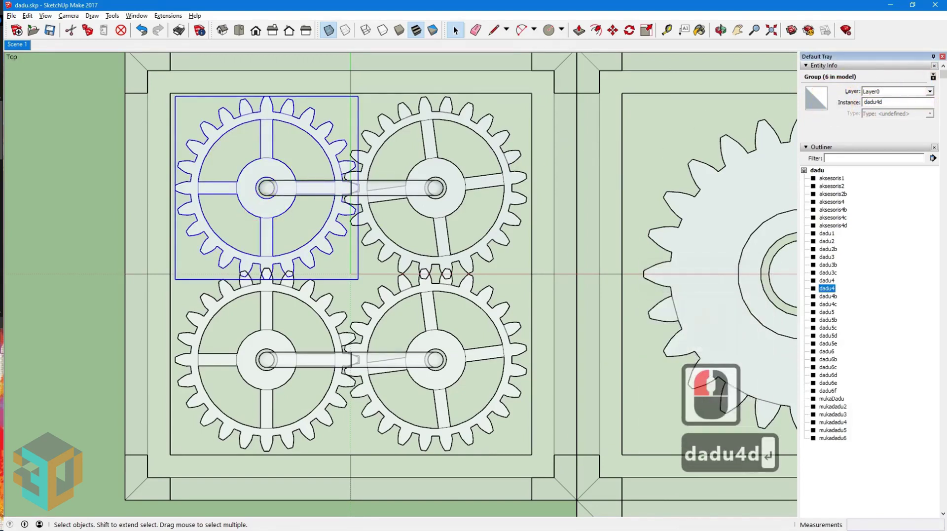
# Rotate face 4's upper right gear dadu4c by 7.5° counterclockwise about its centre.
pyautogui.click(512, 185)
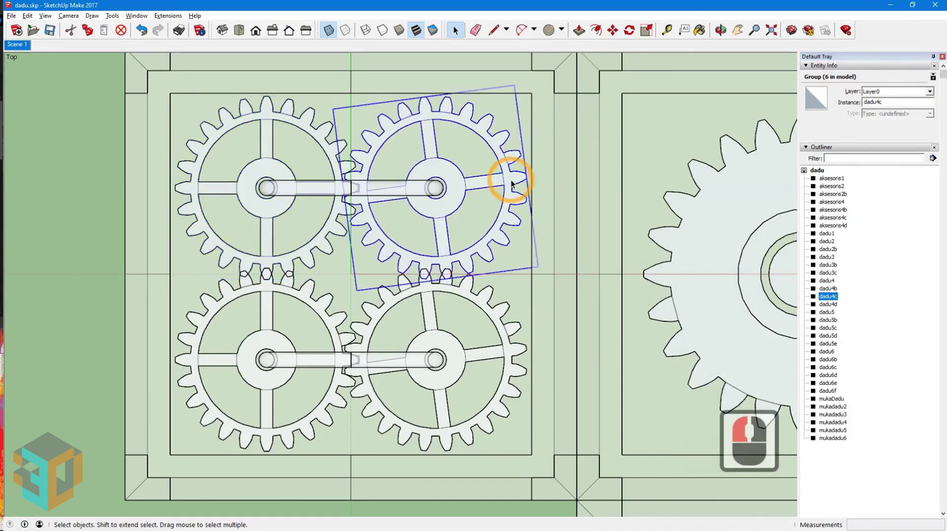
pyautogui.click(630, 30)
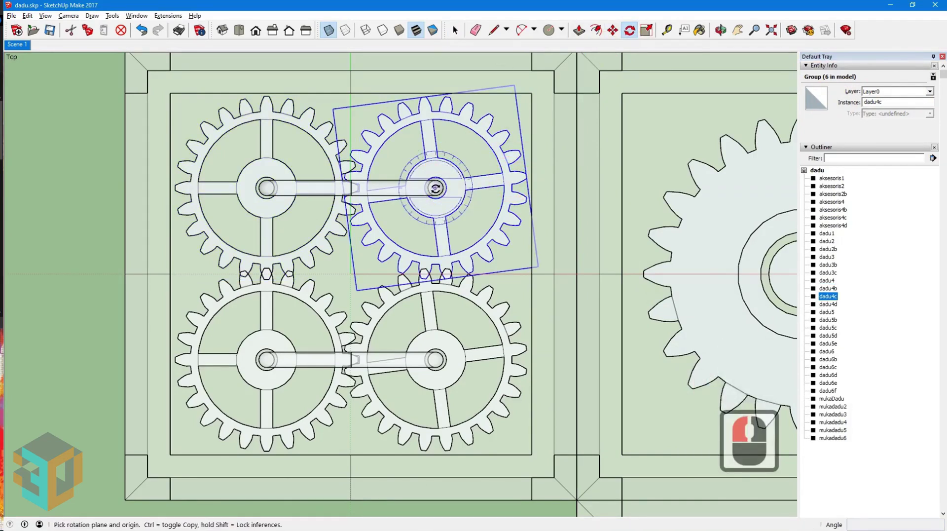
pyautogui.click(434, 188)
pyautogui.click(646, 187)
pyautogui.write('7.5')
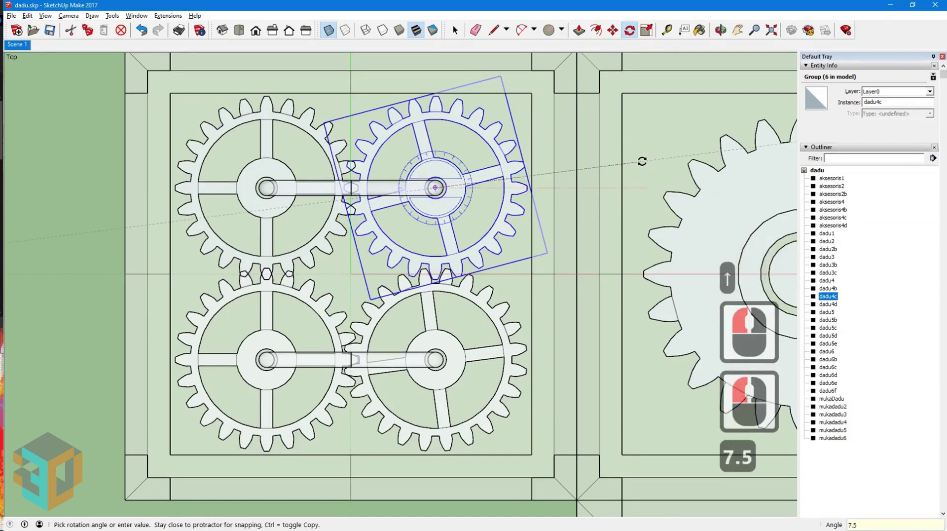
pyautogui.press('Return')
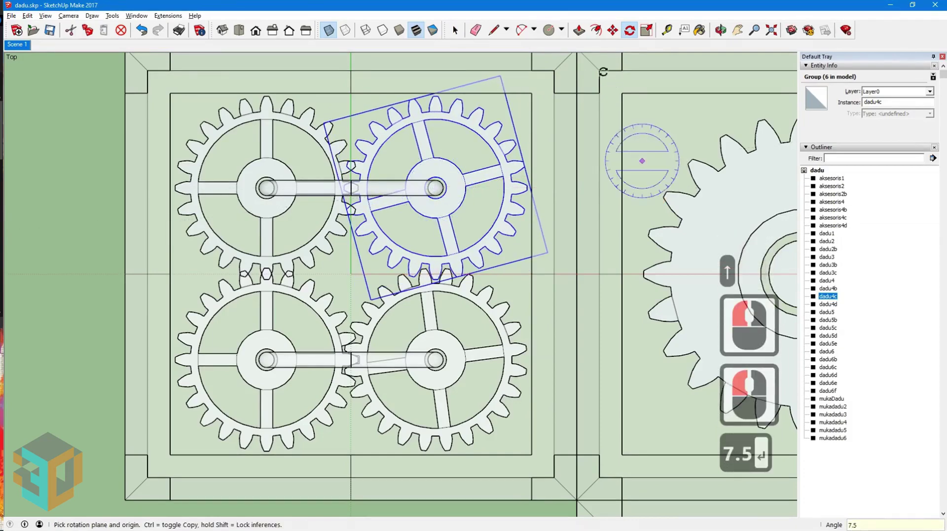
# Rotate face 4's upper left gear dadu4d by 7.5° counterclockwise about its centre.
pyautogui.click(455, 30)
pyautogui.click(286, 118)
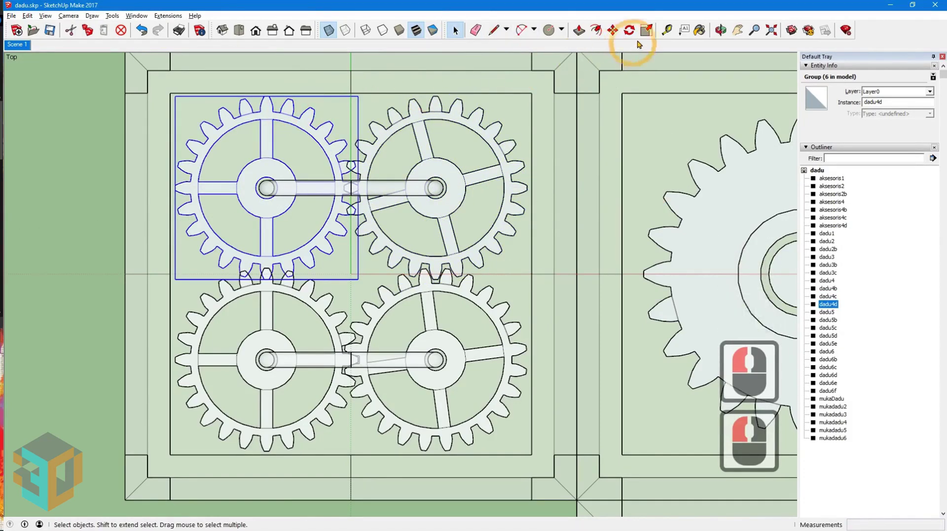
pyautogui.click(630, 30)
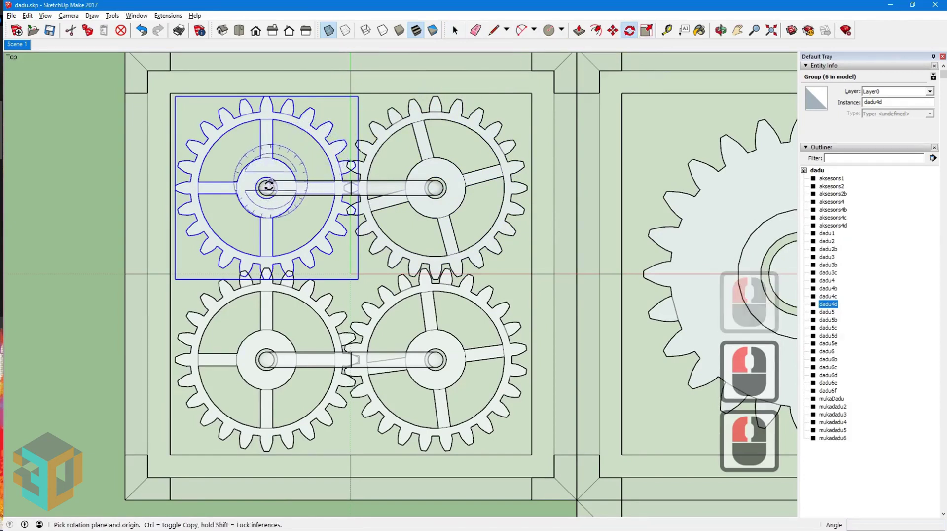
pyautogui.click(267, 187)
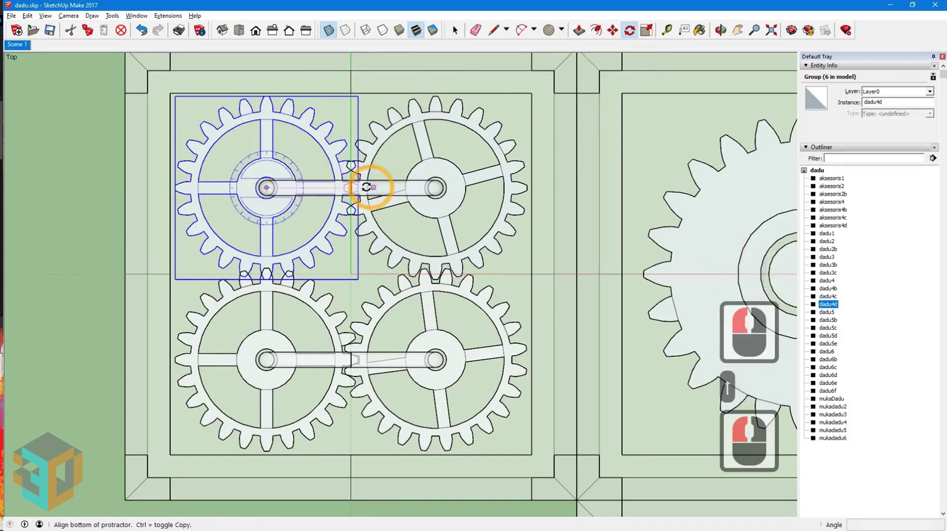
pyautogui.click(642, 188)
pyautogui.write('7.5')
pyautogui.press('Return')
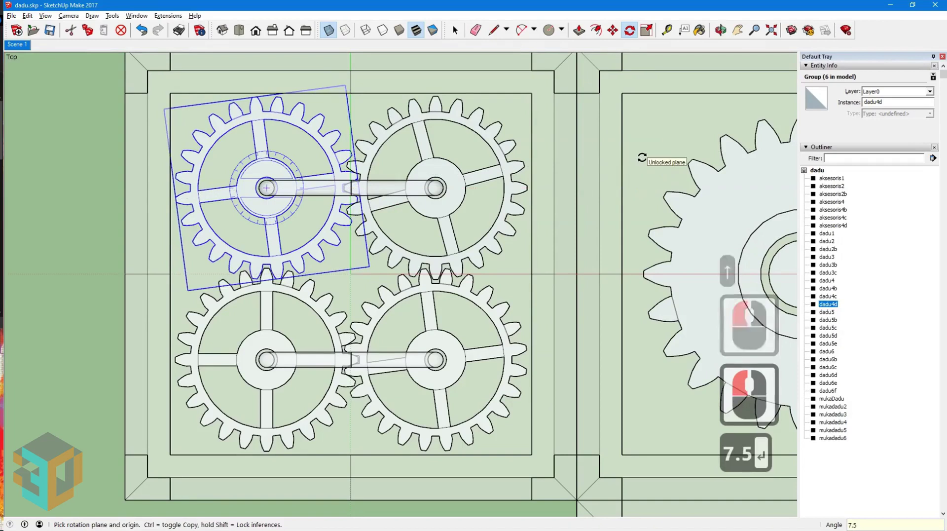
# Show the whole unfolded dice in isometric view with X-ray off and store the view as Scene 2.
pyautogui.click(456, 30)
pyautogui.click(65, 179)
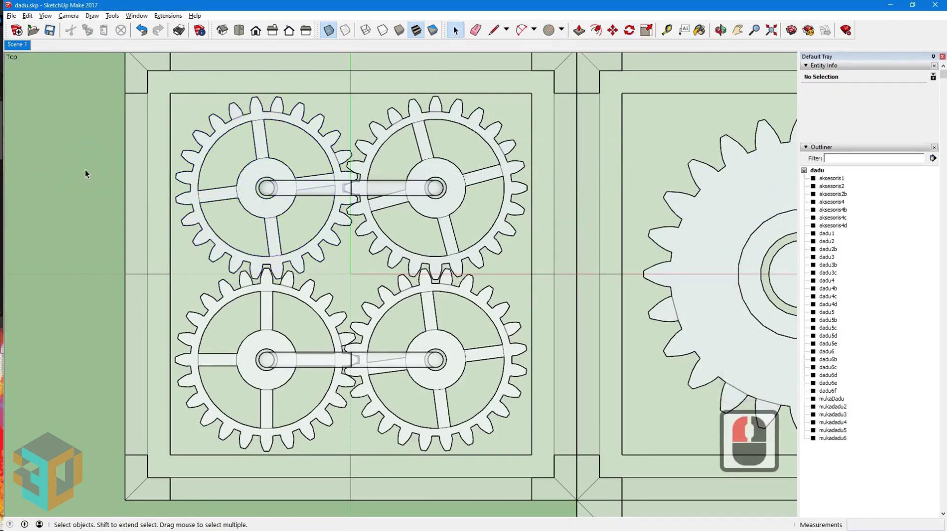
pyautogui.click(222, 30)
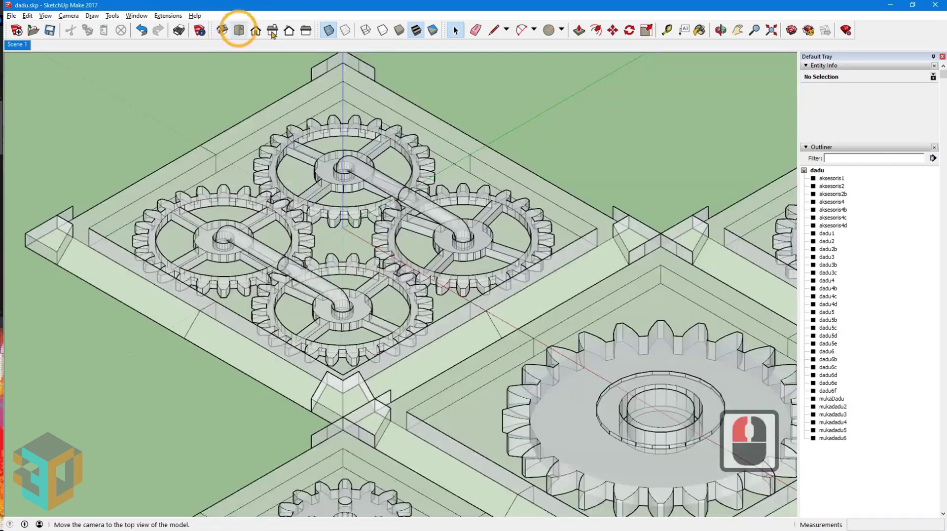
pyautogui.click(769, 34)
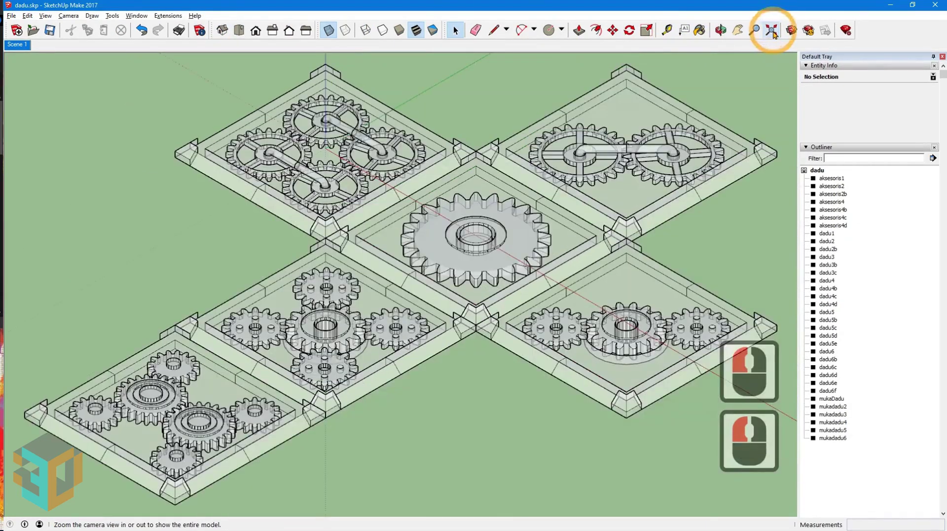
pyautogui.click(330, 30)
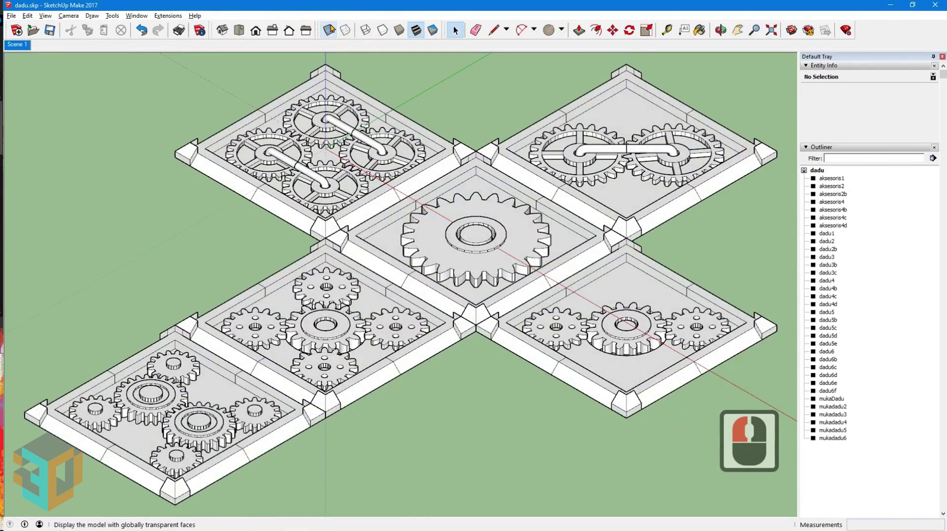
pyautogui.rightClick(21, 48)
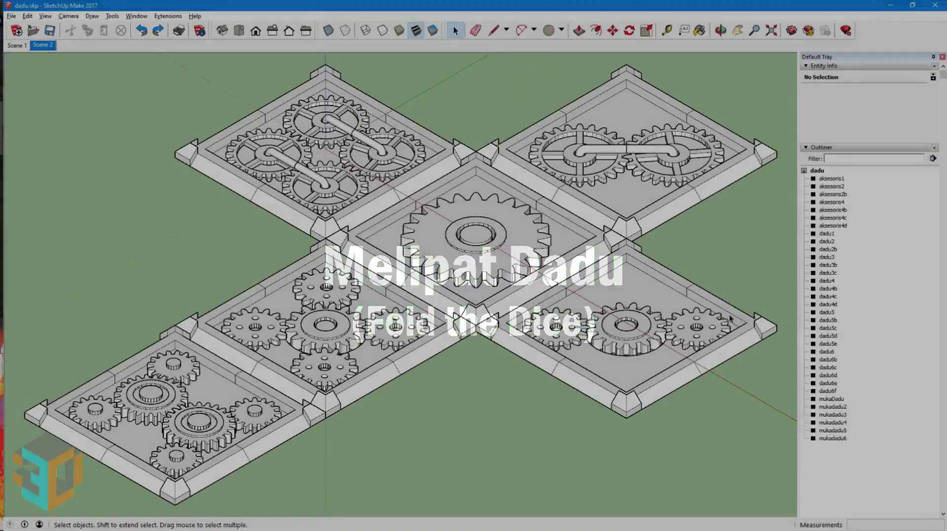
# Fold face 3 with its three gears down 90° about the green-axis edge it shares with face 1.
pyautogui.click(729, 317)
pyautogui.keyDown('shift'); pyautogui.click(681, 321); pyautogui.keyUp('shift')
pyautogui.keyDown('shift'); pyautogui.click(625, 335); pyautogui.keyUp('shift')
pyautogui.keyDown('shift'); pyautogui.click(569, 344); pyautogui.keyUp('shift')
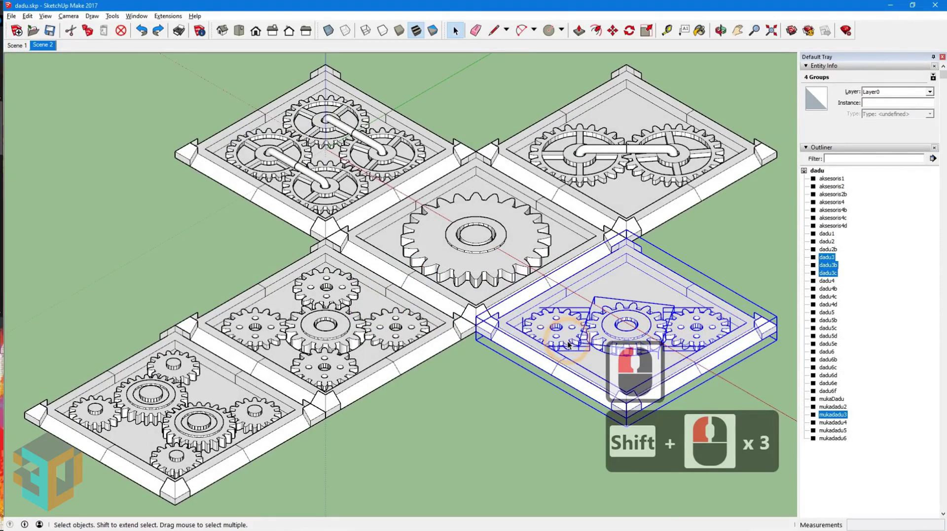
pyautogui.click(629, 32)
pyautogui.press('Left')
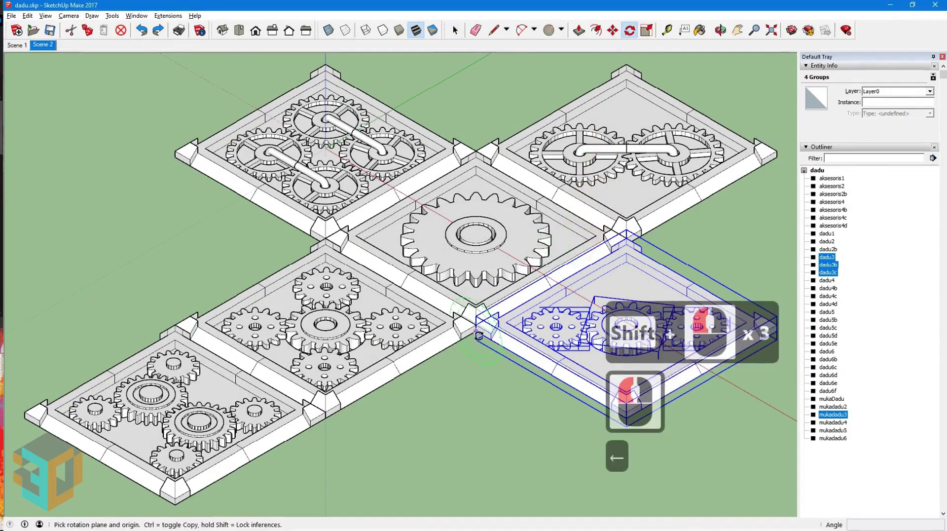
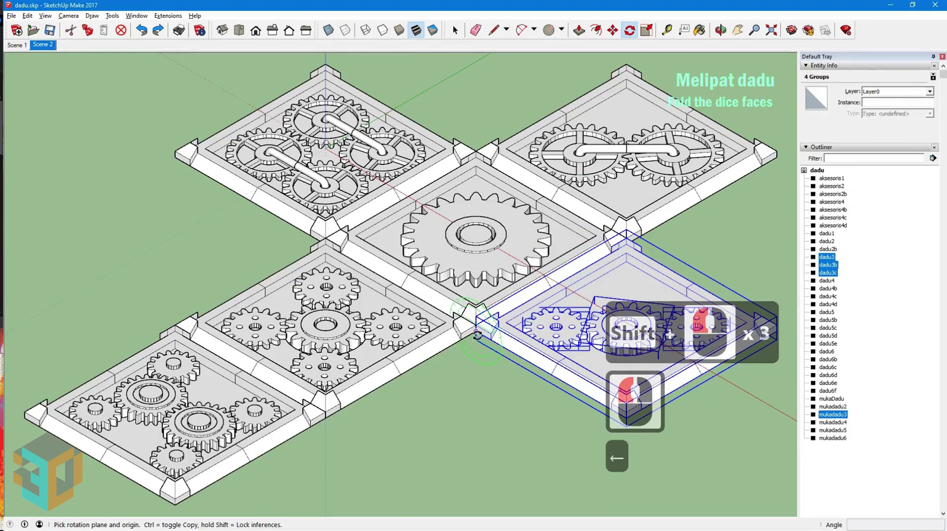
pyautogui.click(477, 332)
pyautogui.click(513, 353)
pyautogui.write('90')
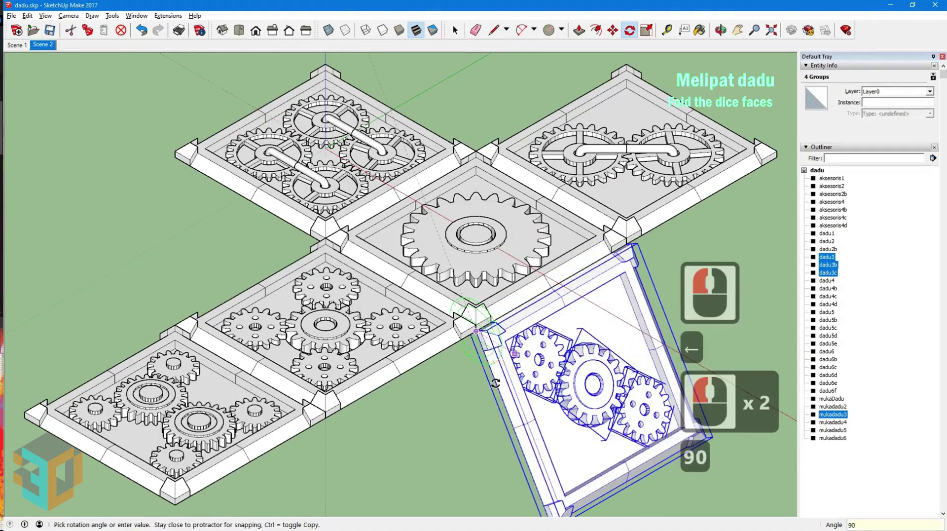
pyautogui.press('Return')
pyautogui.click(455, 31)
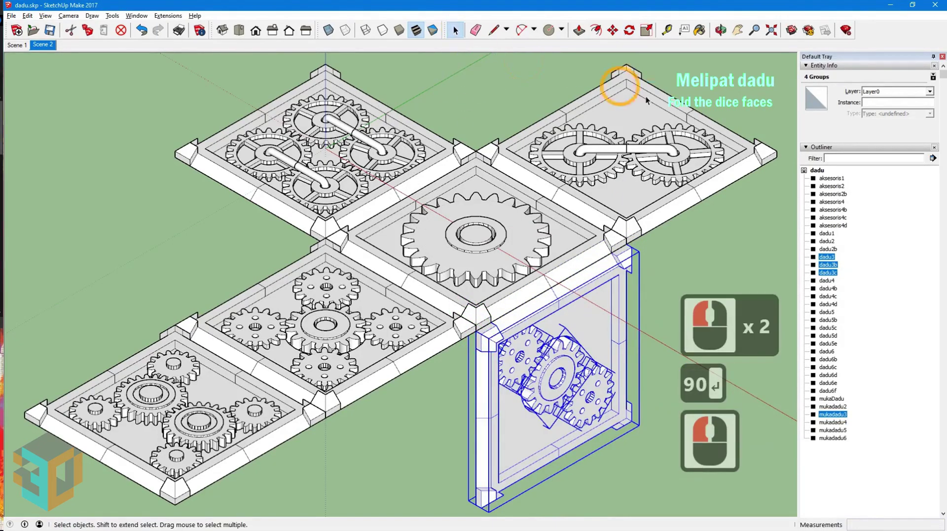
# Fold face 2 with its two gears and rod halves down 90° about the red-axis edge shared with face 1.
pyautogui.click(742, 147)
pyautogui.keyDown('shift'); pyautogui.click(700, 148); pyautogui.keyUp('shift')
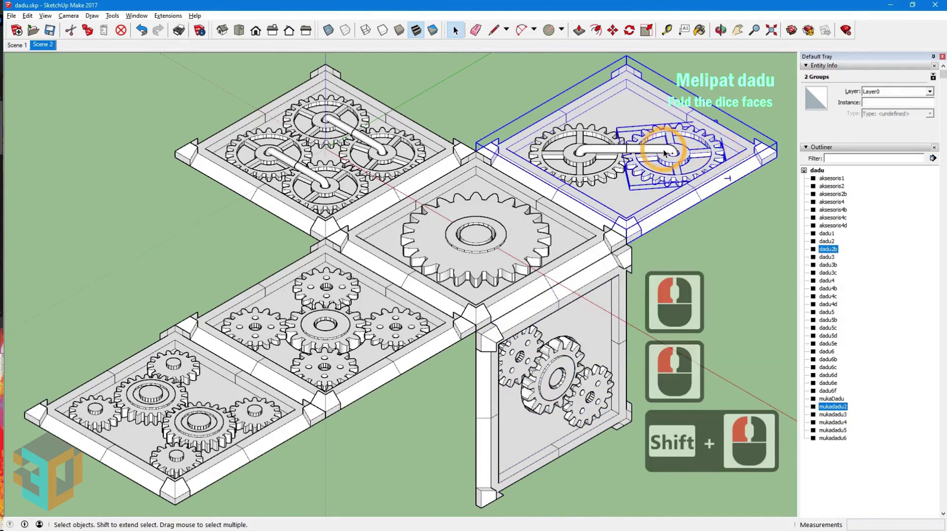
pyautogui.keyDown('shift'); pyautogui.click(612, 150); pyautogui.keyUp('shift')
pyautogui.keyDown('shift'); pyautogui.click(611, 167); pyautogui.keyUp('shift')
pyautogui.keyDown('shift'); pyautogui.click(611, 174); pyautogui.keyUp('shift')
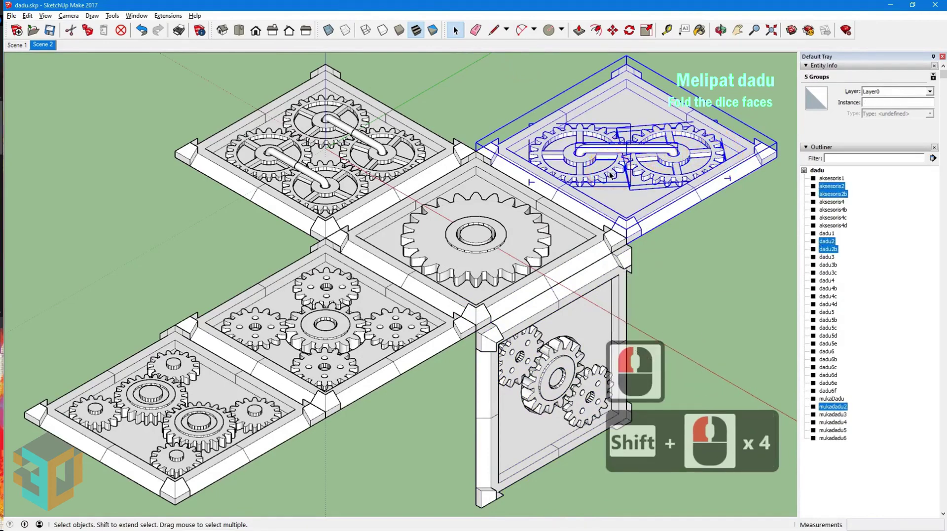
pyautogui.click(629, 30)
pyautogui.press('Right')
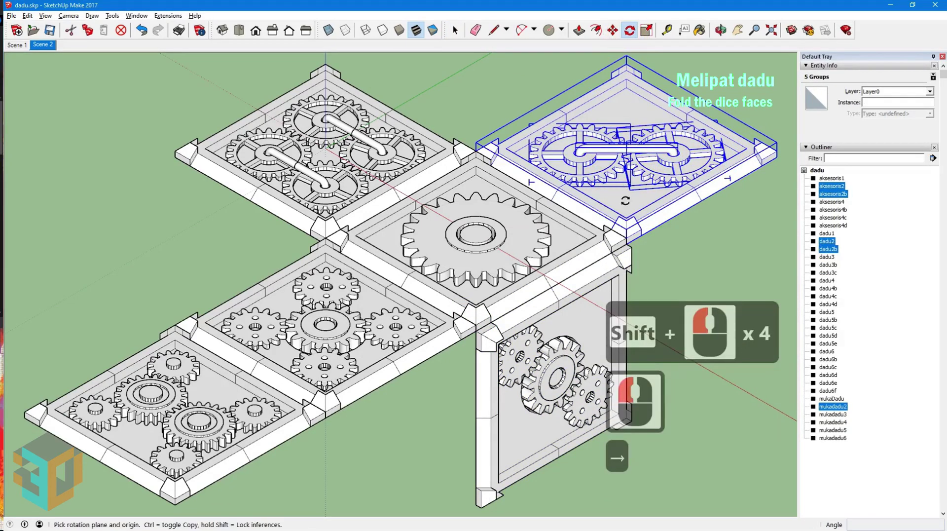
pyautogui.click(625, 244)
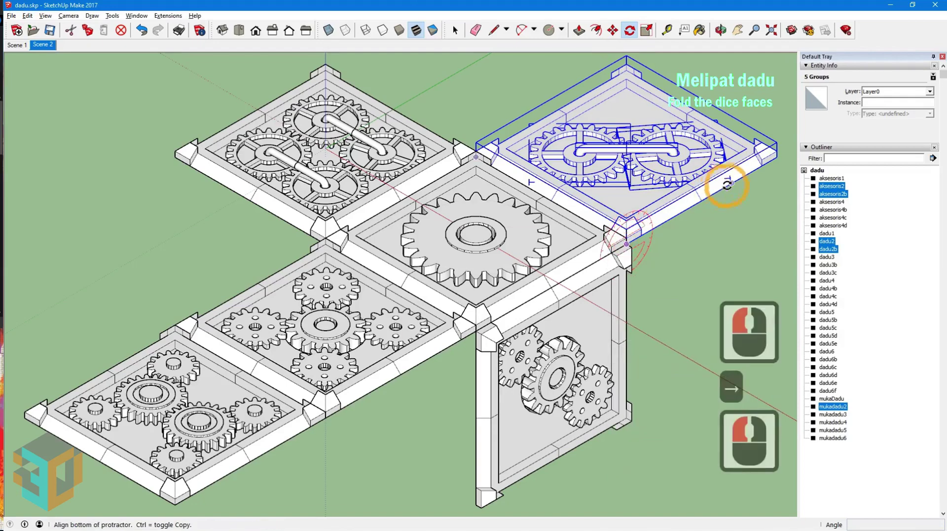
pyautogui.click(725, 197)
pyautogui.write('90')
pyautogui.press('Return')
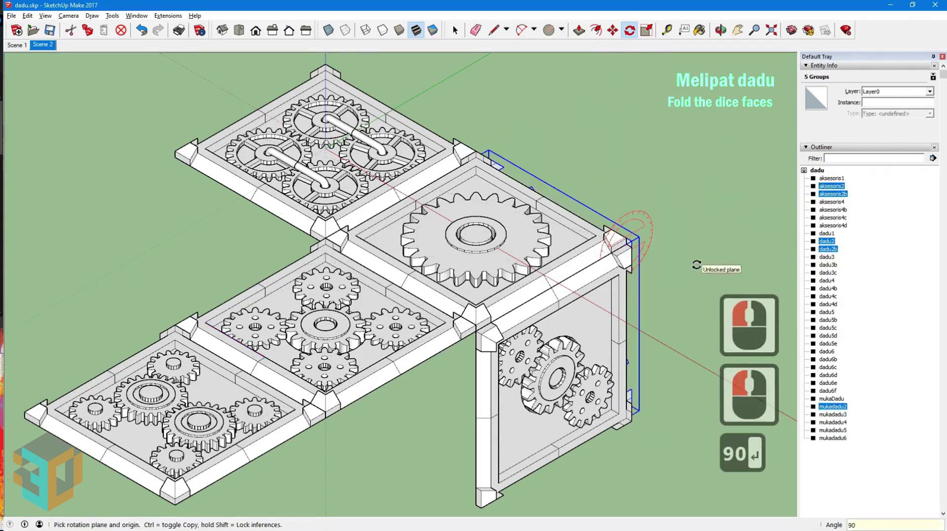
pyautogui.press('space')
# Fold face 6 with its six gears down 90° about the red-axis edge it shares with face 5.
pyautogui.click(344, 346)
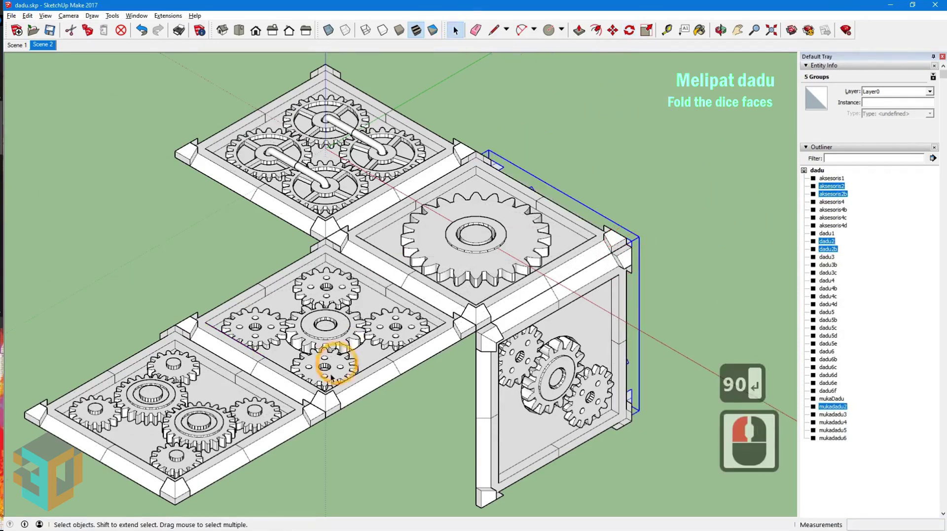
pyautogui.click(256, 409)
pyautogui.keyDown('shift'); pyautogui.click(212, 428); pyautogui.keyUp('shift')
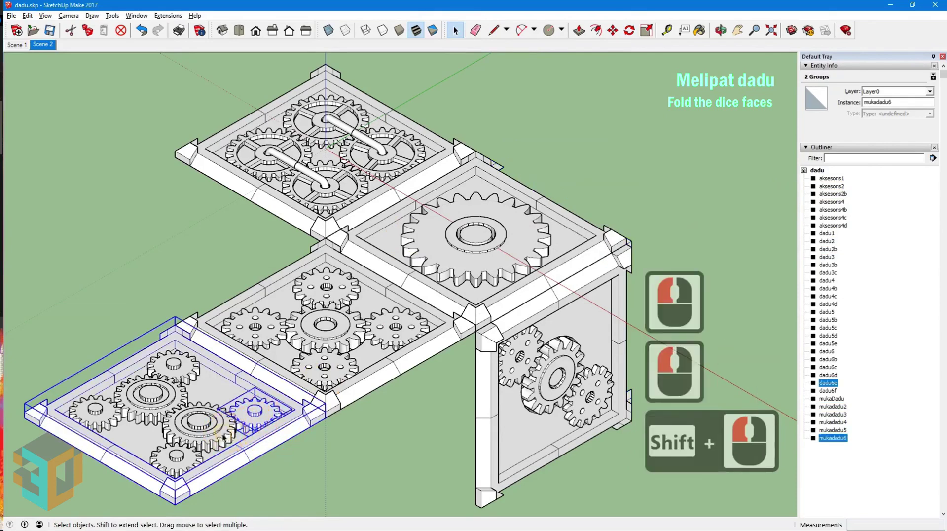
pyautogui.keyDown('shift'); pyautogui.click(253, 414); pyautogui.keyUp('shift')
pyautogui.keyDown('shift'); pyautogui.click(175, 458); pyautogui.keyUp('shift')
pyautogui.keyDown('shift'); pyautogui.click(130, 413); pyautogui.keyUp('shift')
pyautogui.keyDown('shift'); pyautogui.click(178, 377); pyautogui.keyUp('shift')
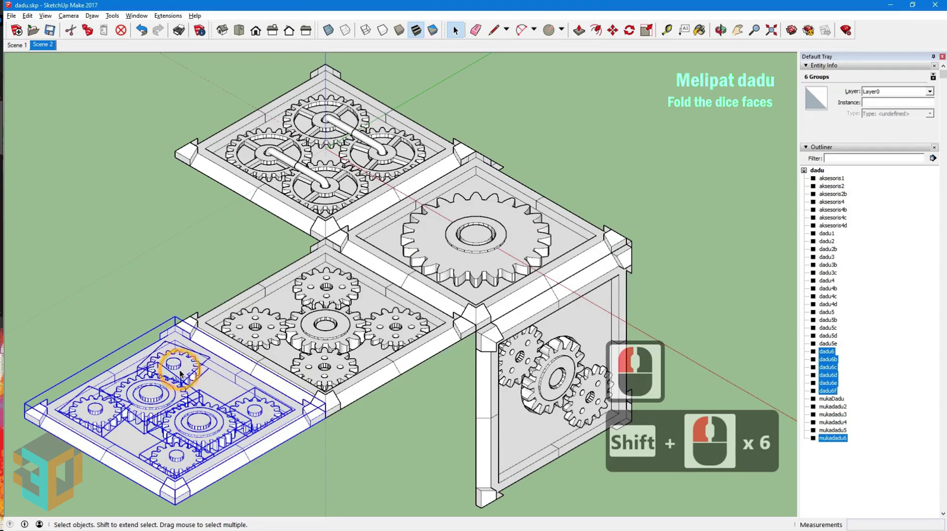
pyautogui.click(630, 31)
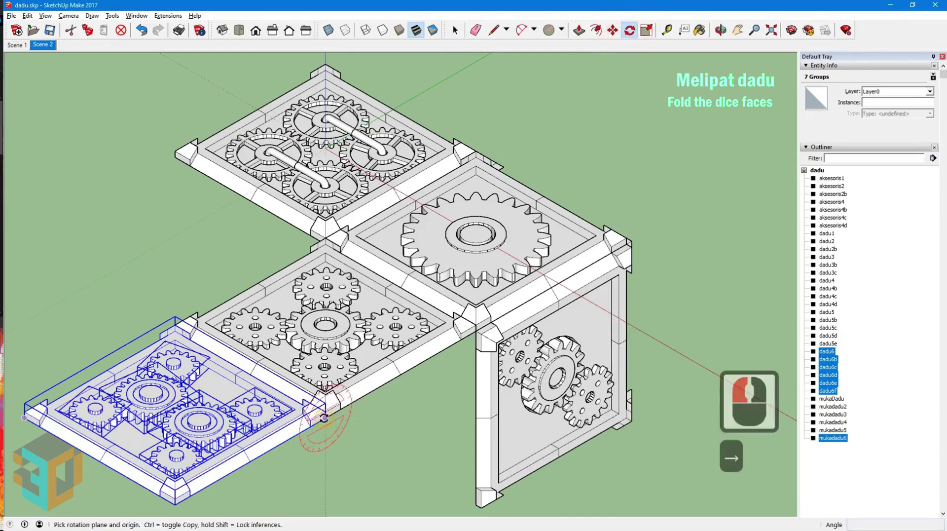
pyautogui.click(326, 416)
pyautogui.click(282, 440)
pyautogui.write('90')
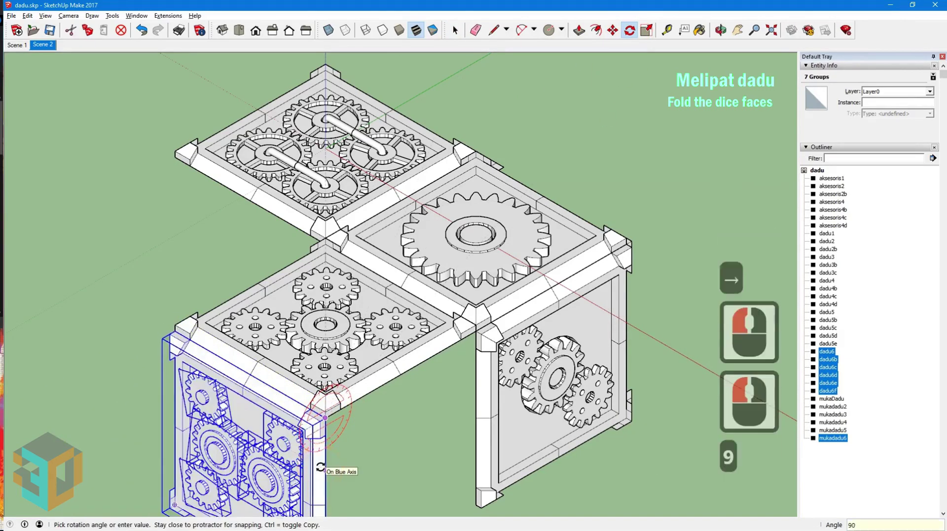
pyautogui.press('Return')
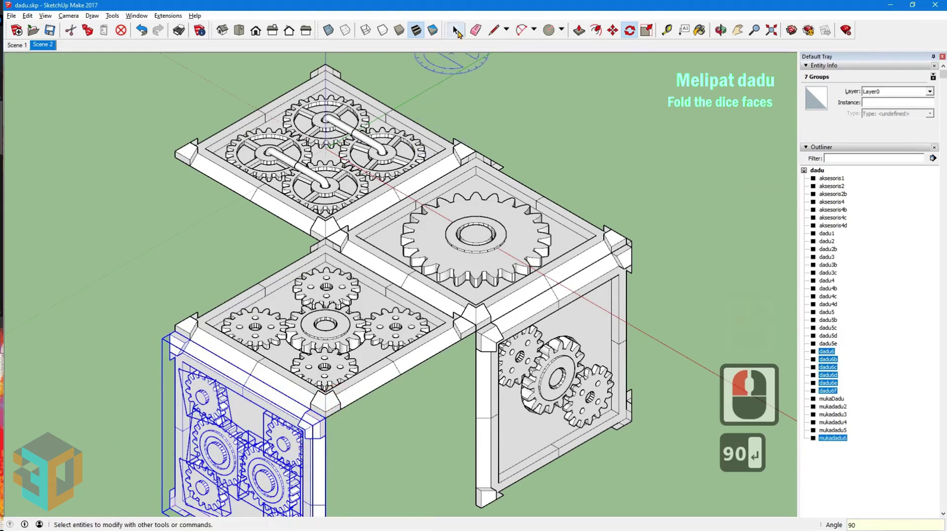
pyautogui.click(455, 30)
# Add face 5 and its five gears to the selected face 6 and fold both down 90° about face 1's red-axis edge.
pyautogui.keyDown('shift'); pyautogui.click(401, 330); pyautogui.keyUp('shift')
pyautogui.keyDown('shift'); pyautogui.click(325, 370); pyautogui.keyUp('shift')
pyautogui.keyDown('shift'); pyautogui.click(325, 326); pyautogui.keyUp('shift')
pyautogui.keyDown('shift'); pyautogui.click(326, 286); pyautogui.keyUp('shift')
pyautogui.keyDown('shift'); pyautogui.click(255, 330); pyautogui.keyUp('shift')
pyautogui.keyDown('shift'); pyautogui.click(255, 331); pyautogui.keyUp('shift')
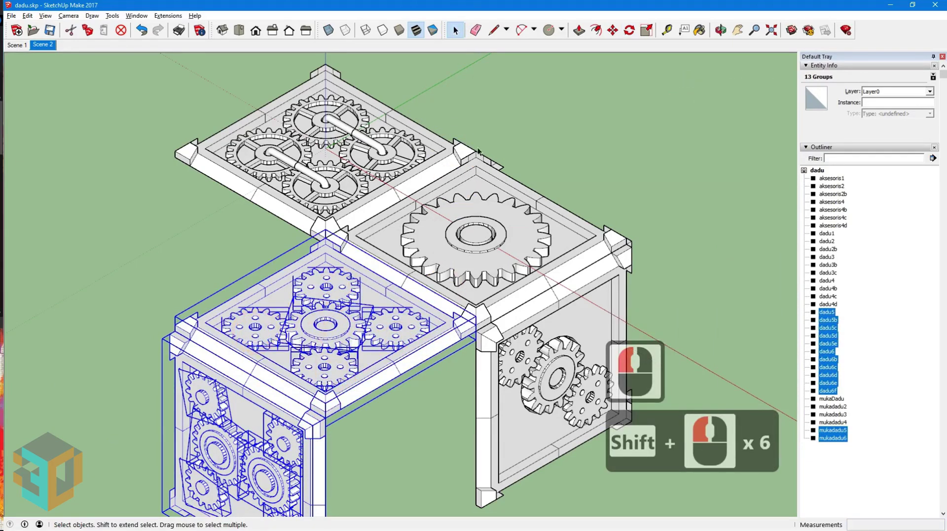
pyautogui.click(629, 30)
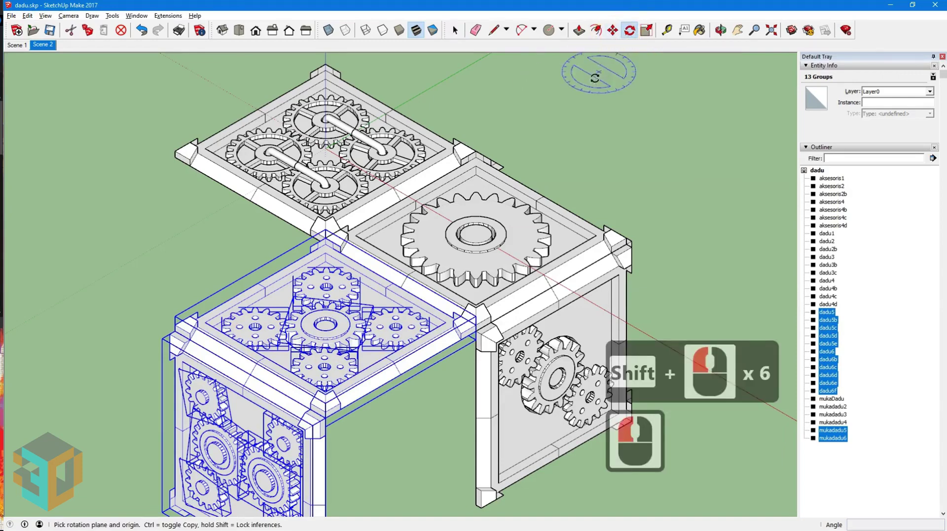
pyautogui.moveTo(476, 332); pyautogui.dragTo(436, 359)
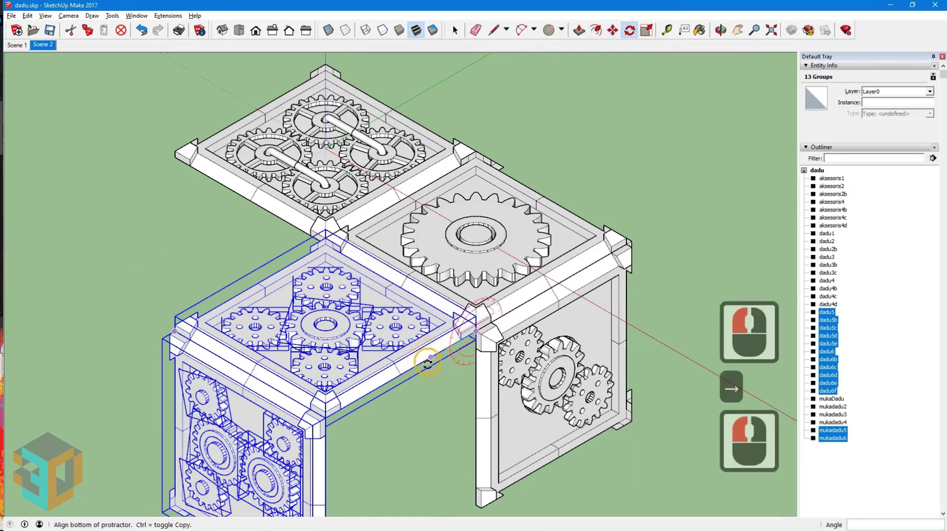
pyautogui.click(428, 361)
pyautogui.click(475, 393)
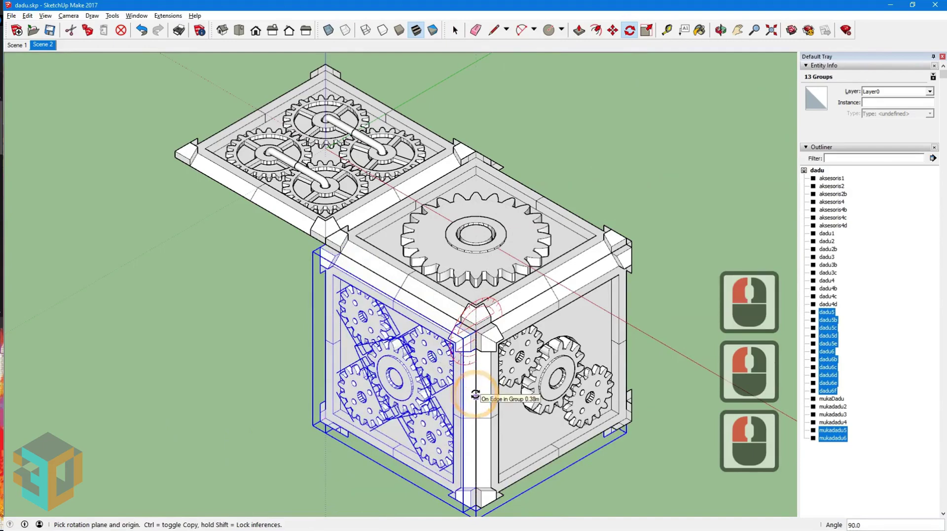
pyautogui.click(456, 31)
# Fold face 4 with its four gears and rod halves down 90° about the green-axis edge shared with face 1, closing the cube.
pyautogui.click(417, 149)
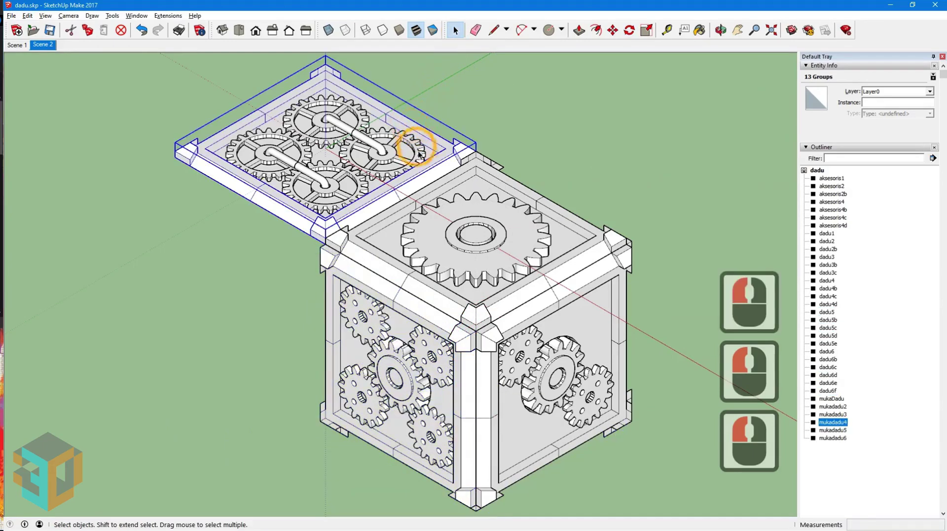
pyautogui.keyDown('shift'); pyautogui.click(379, 142); pyautogui.keyUp('shift')
pyautogui.keyDown('shift'); pyautogui.click(372, 144); pyautogui.keyUp('shift')
pyautogui.keyDown('shift'); pyautogui.click(271, 152); pyautogui.keyUp('shift')
pyautogui.keyDown('shift'); pyautogui.click(274, 154); pyautogui.keyUp('shift')
pyautogui.keyDown('shift'); pyautogui.click(298, 163); pyautogui.keyUp('shift')
pyautogui.keyDown('shift'); pyautogui.click(316, 190); pyautogui.keyUp('shift')
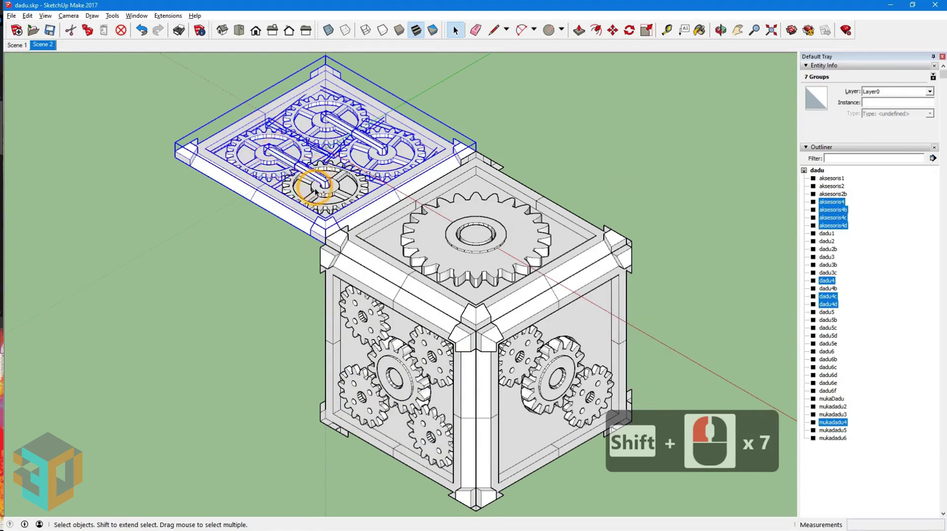
pyautogui.keyDown('shift'); pyautogui.click(316, 191); pyautogui.keyUp('shift')
pyautogui.click(630, 31)
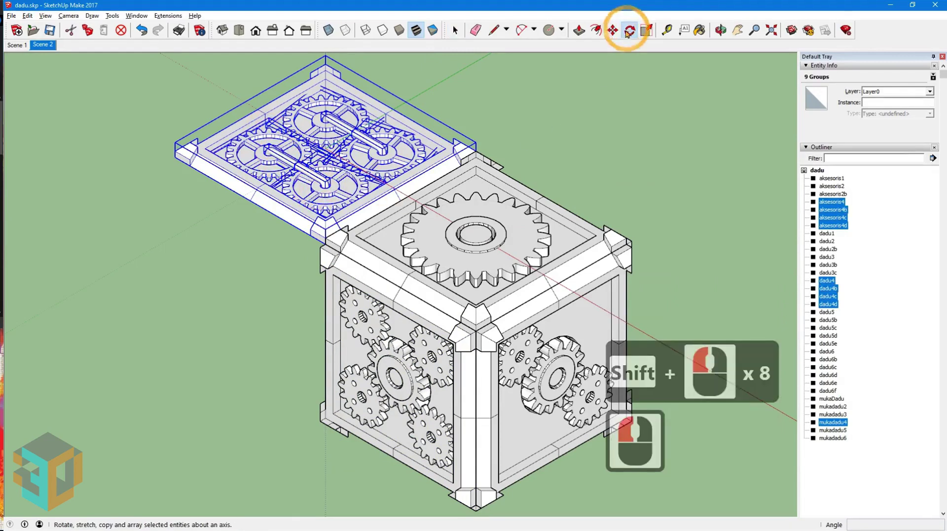
pyautogui.press('Left')
pyautogui.click(325, 243)
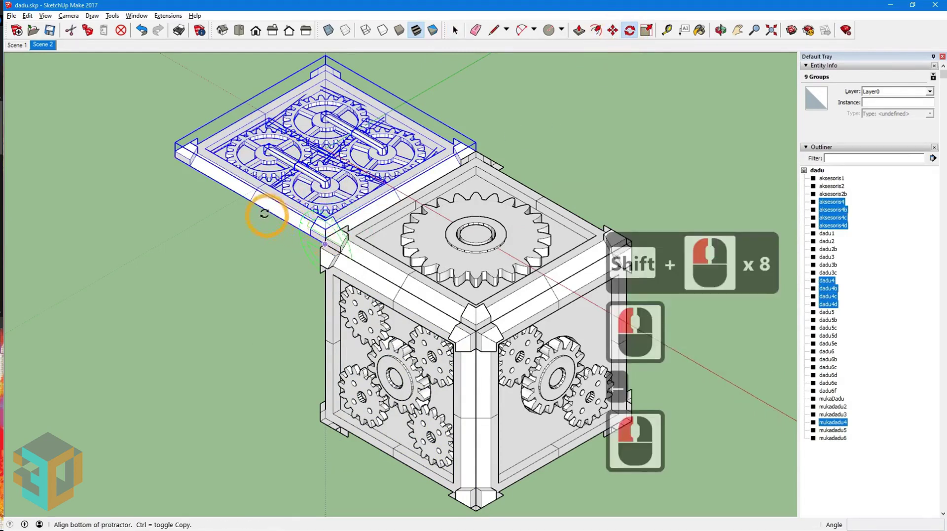
pyautogui.click(250, 201)
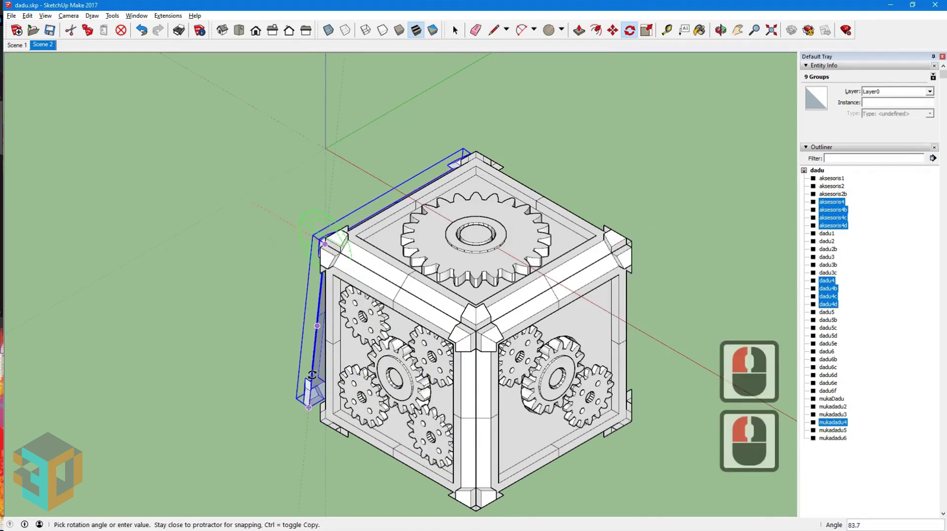
pyautogui.write('90')
pyautogui.press('Return')
pyautogui.click(455, 31)
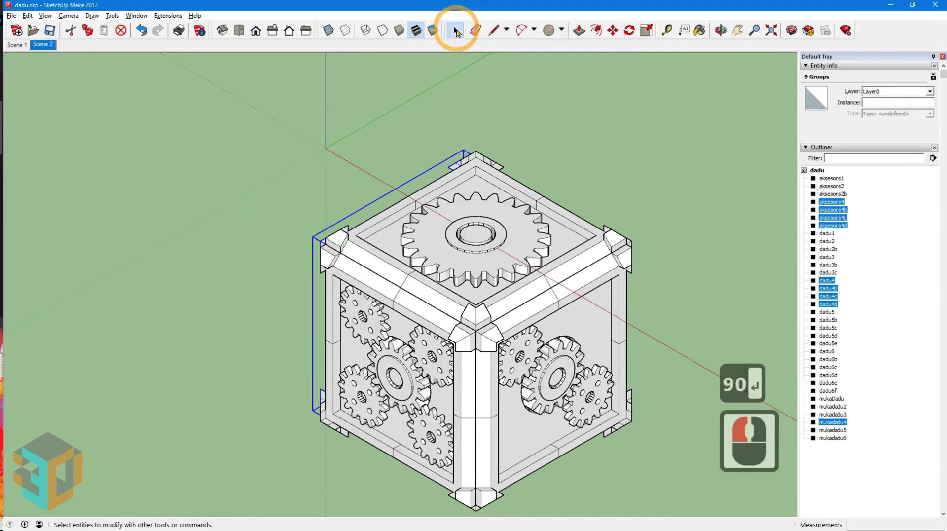
pyautogui.click(771, 31)
pyautogui.click(525, 120)
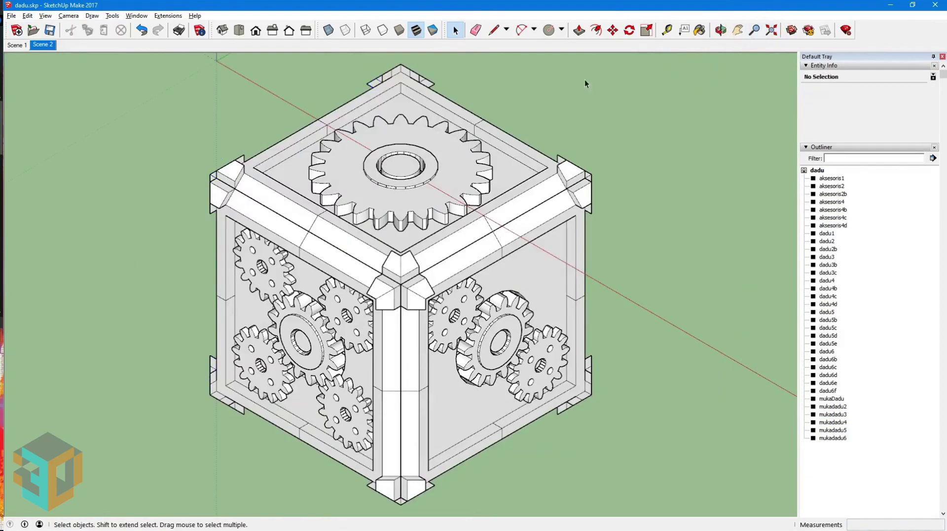